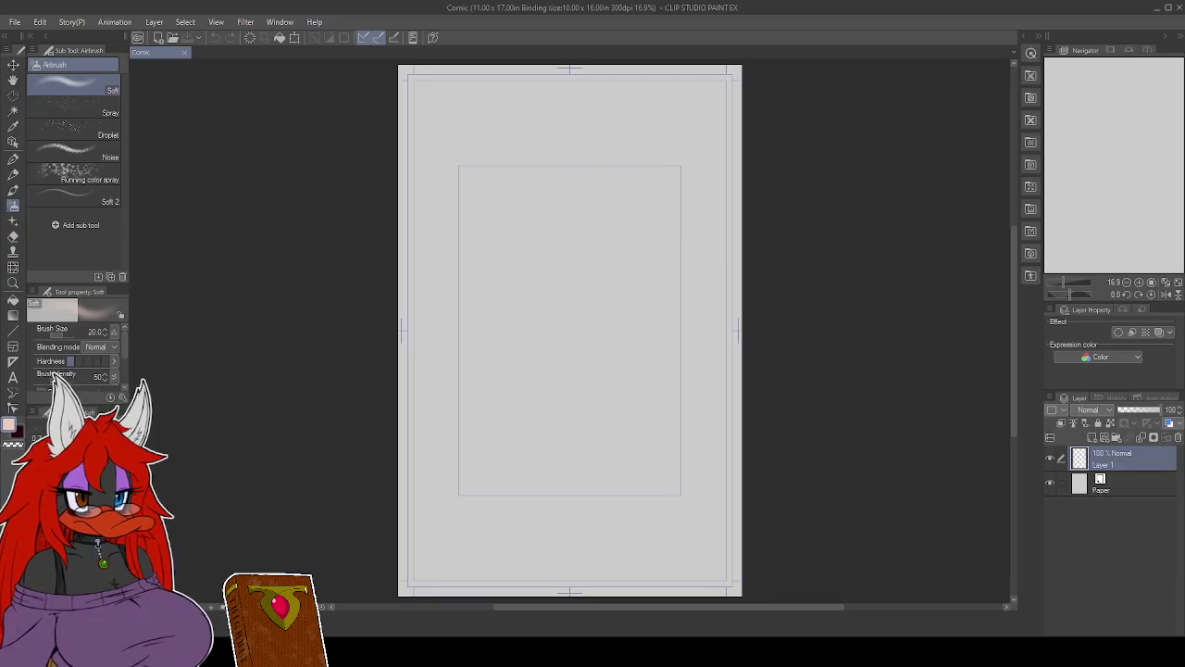
Swap the drawing colours and hide the page's crop marks and default border guides
{"action": "key", "text": "x"}
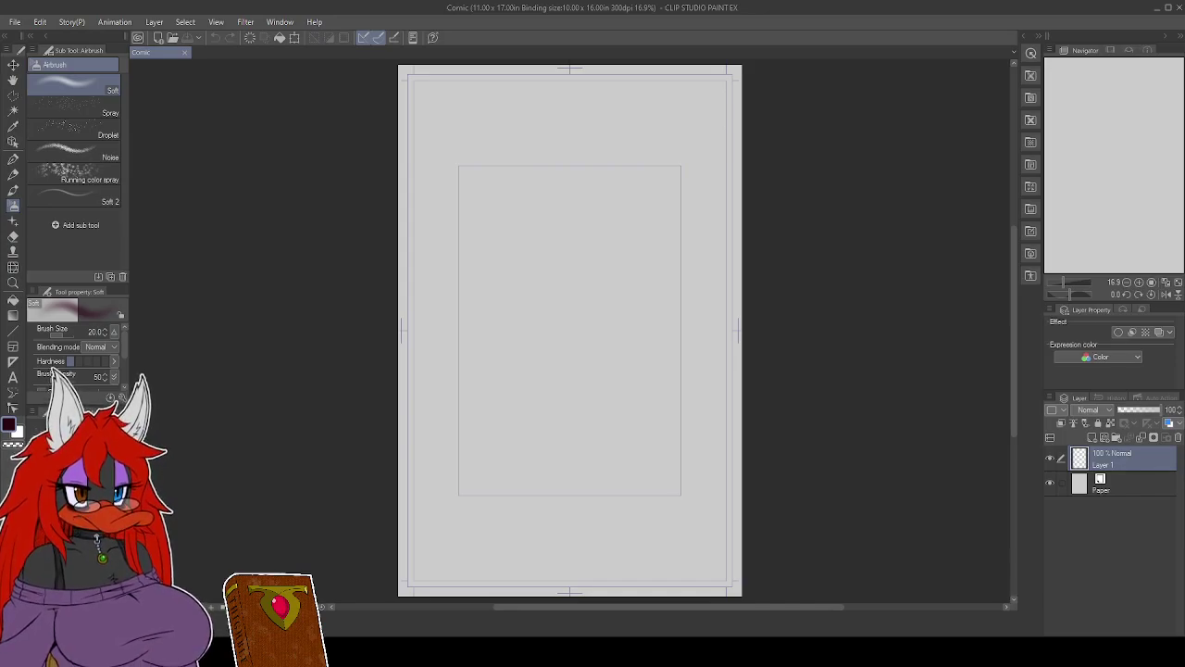
{"action": "left_click", "coordinate": [383, 449]}
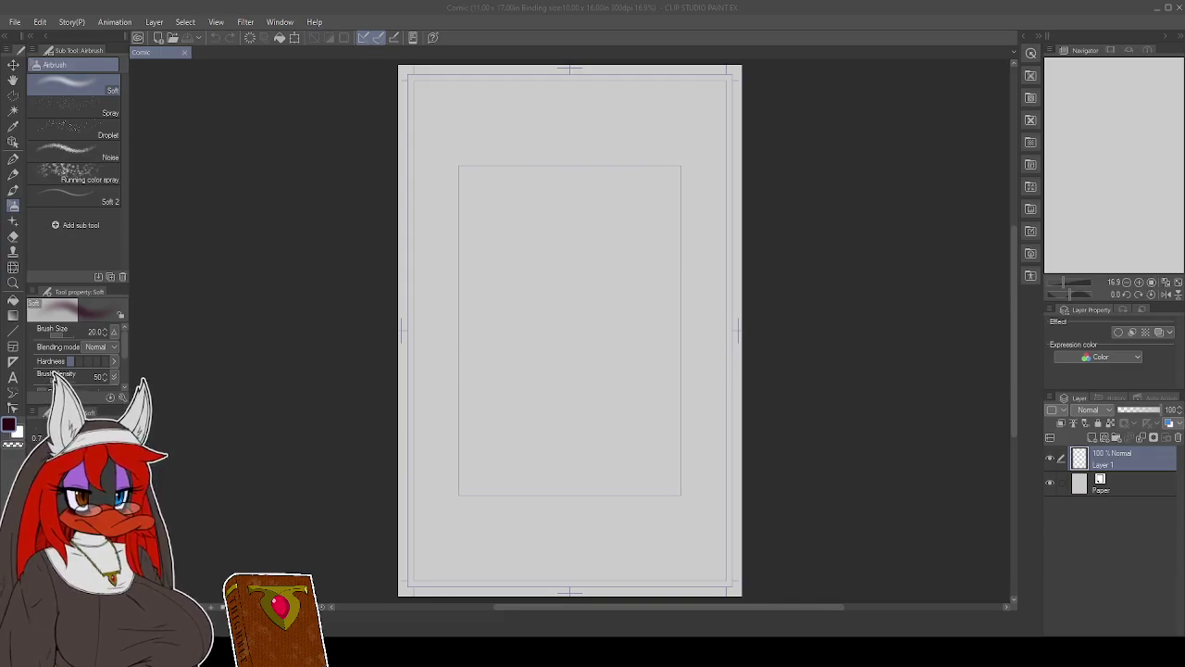
{"action": "left_click", "coordinate": [216, 21]}
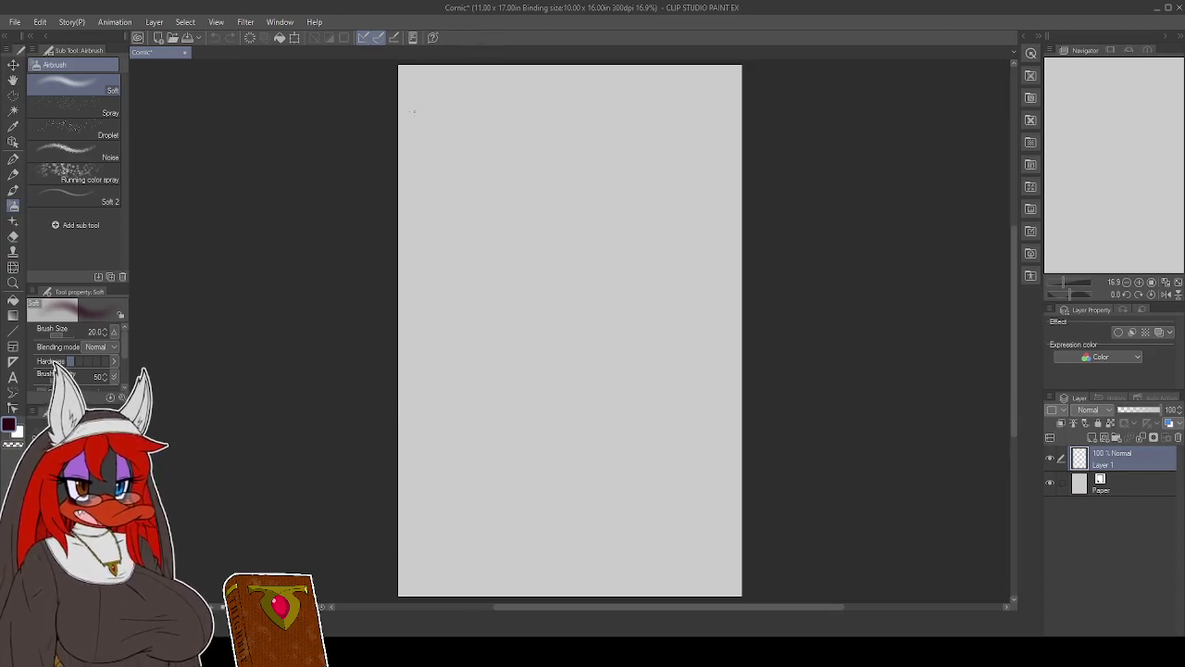
Choose the Real G-Pen in black and set its brush size to 12
{"action": "left_click", "coordinate": [13, 158]}
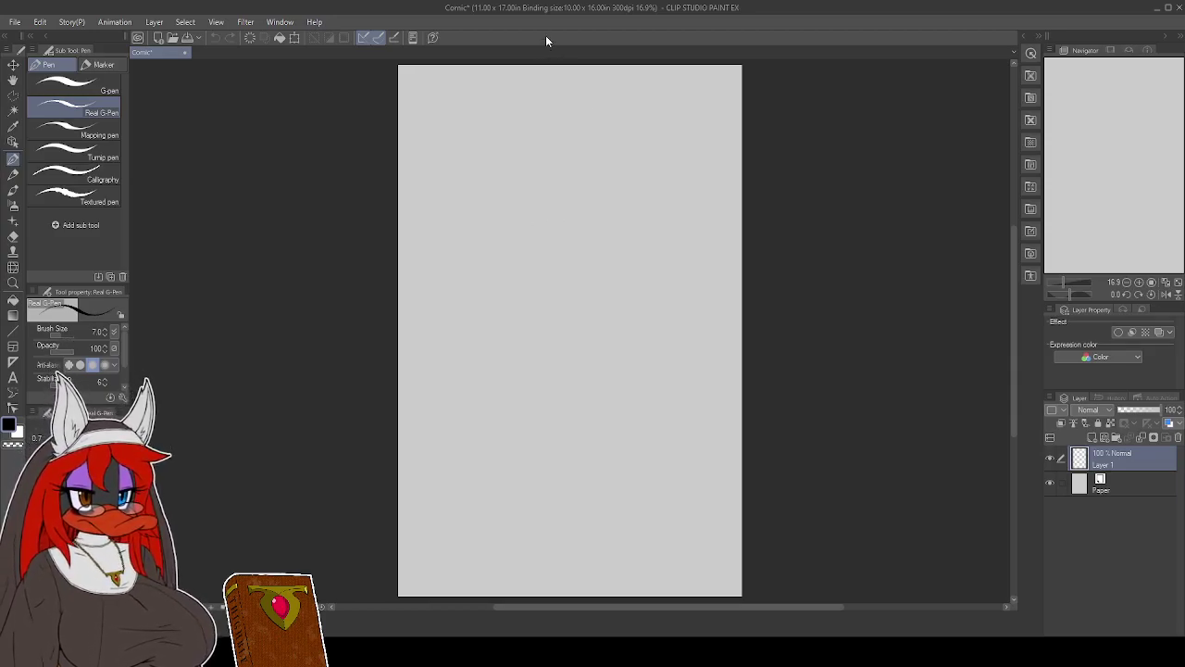
{"action": "scroll", "coordinate": [575, 132], "scroll_direction": "up", "scroll_amount": 3}
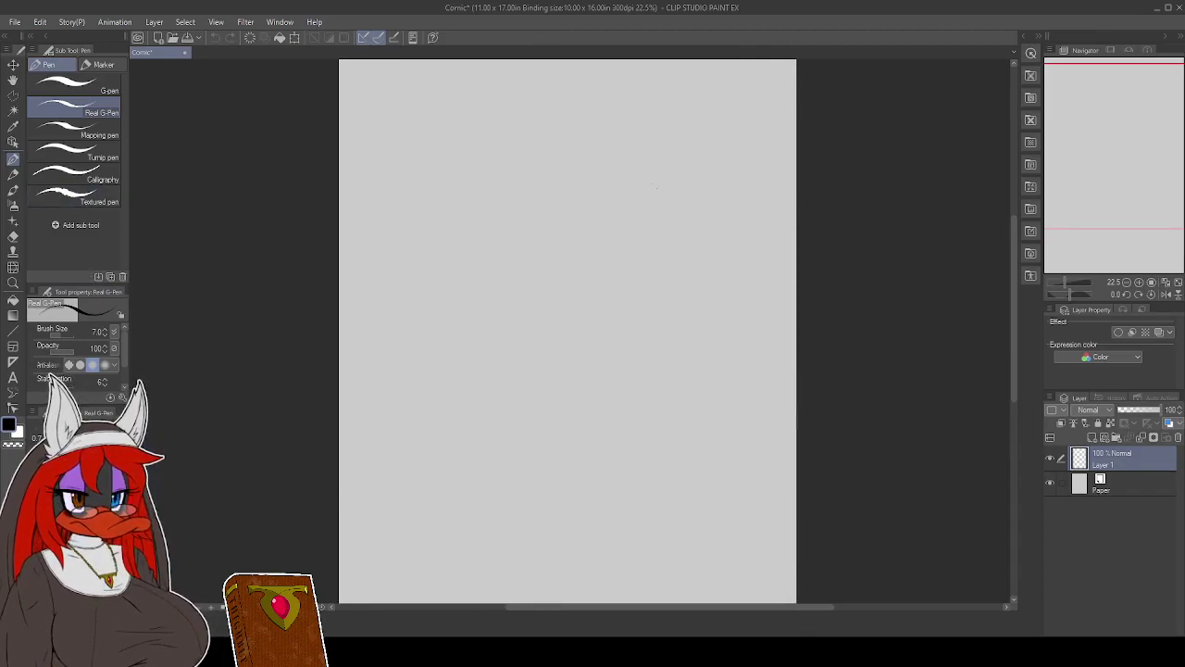
{"action": "scroll", "coordinate": [568, 332], "scroll_direction": "up", "scroll_amount": 1}
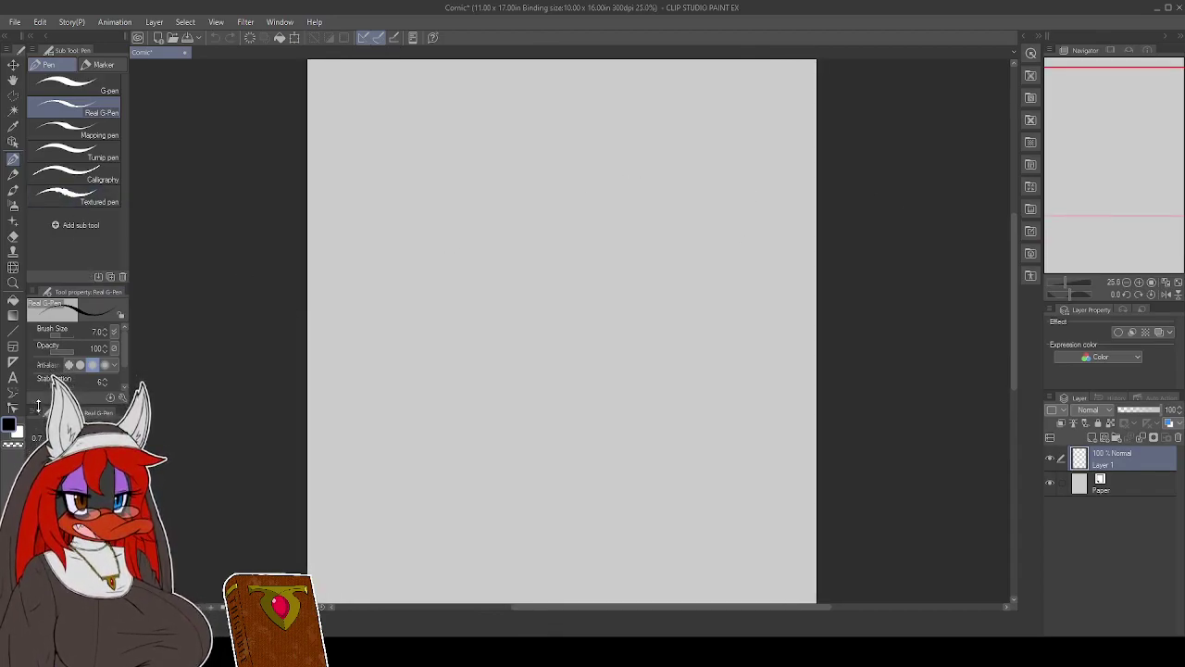
{"action": "key", "text": "bracketright"}
{"action": "key", "text": "bracketright"}
{"action": "key", "text": "bracketright"}
Draw the character's larger eye outline in the upper middle of the page, with a thick upper lid and pointed outer corner
{"action": "scroll", "coordinate": [514, 321], "scroll_direction": "up", "scroll_amount": 5}
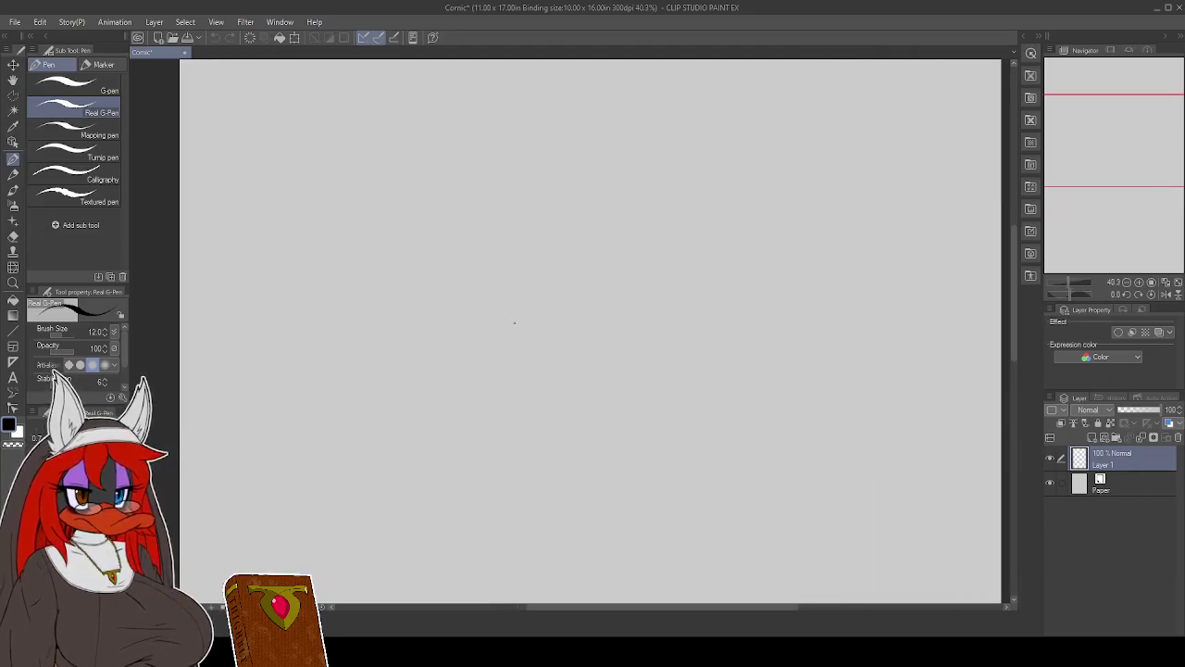
{"action": "left_click_drag", "start_coordinate": [514, 322], "coordinate": [486, 435]}
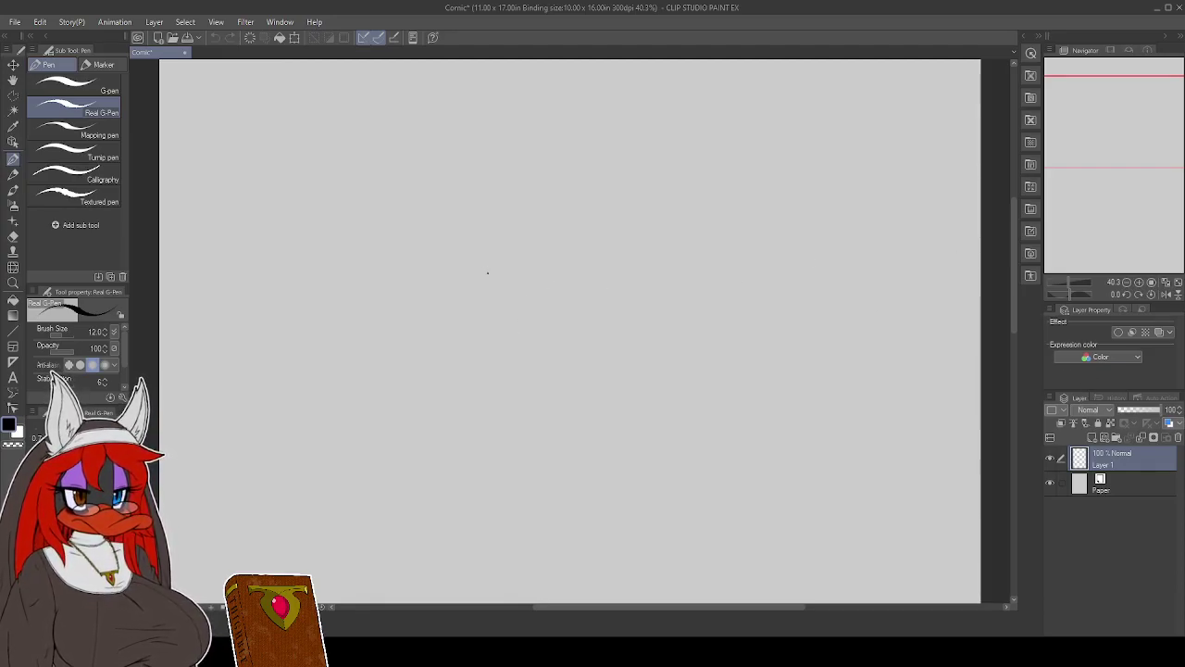
{"action": "left_click_drag", "start_coordinate": [534, 279], "coordinate": [534, 275]}
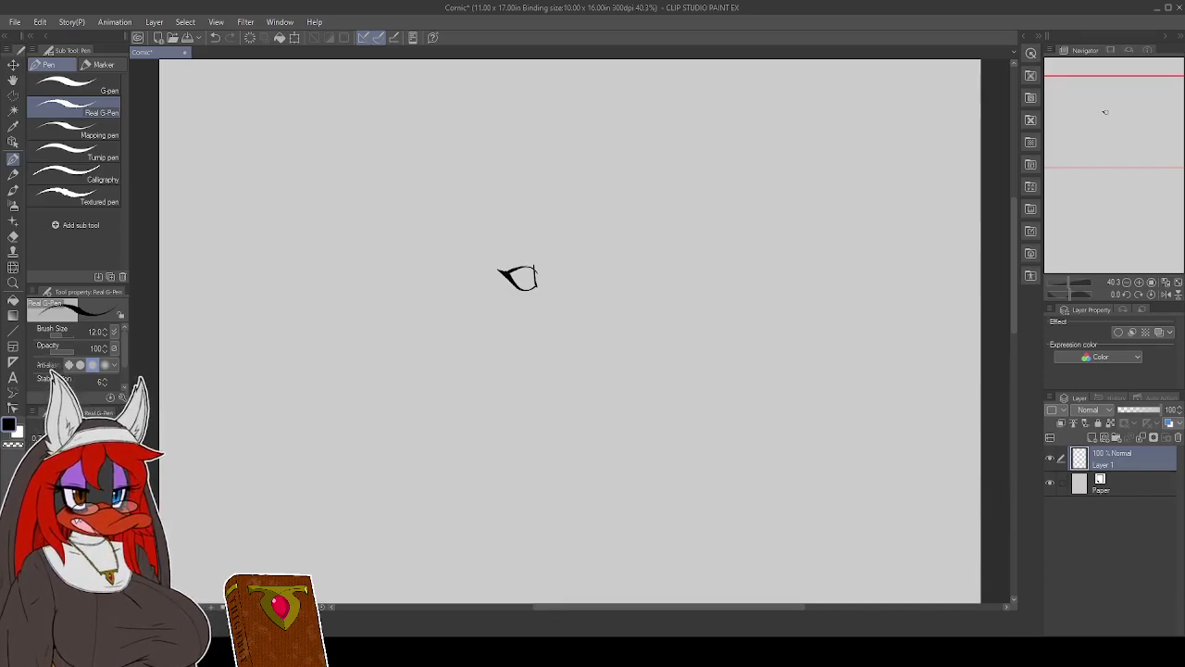
{"action": "left_click_drag", "start_coordinate": [506, 275], "coordinate": [533, 267]}
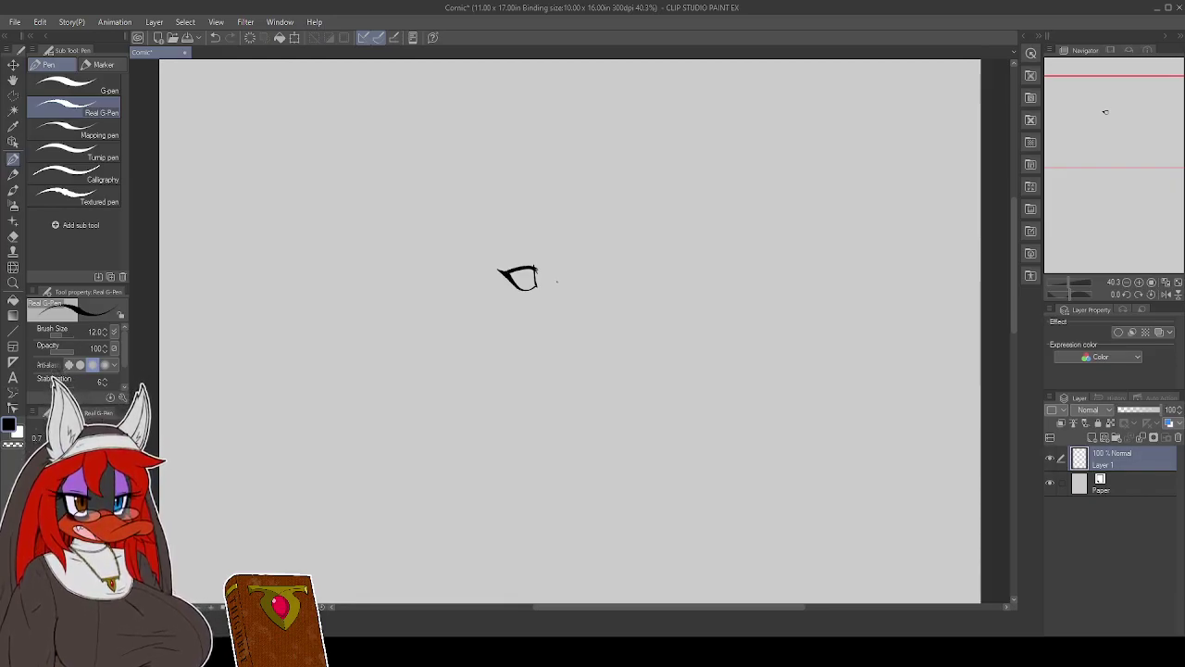
Draw the narrower far eye to the right of the first, using the Hard eraser and Real G-Pen to refine it
{"action": "left_click_drag", "start_coordinate": [556, 278], "coordinate": [557, 281]}
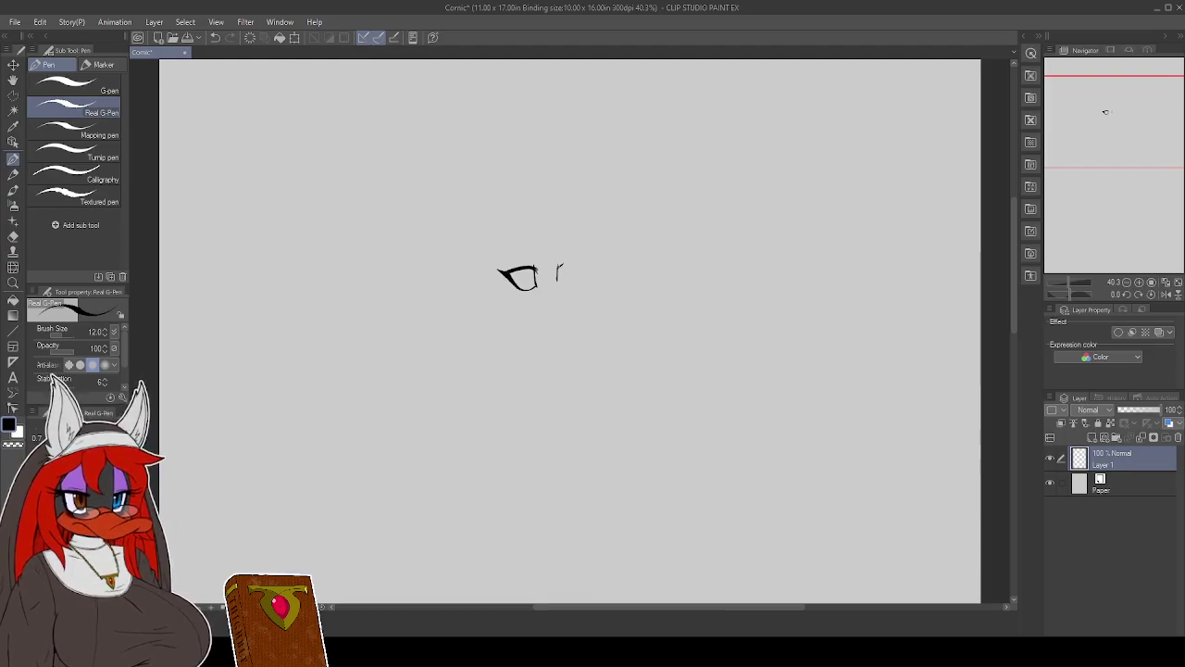
{"action": "left_click_drag", "start_coordinate": [564, 264], "coordinate": [568, 267]}
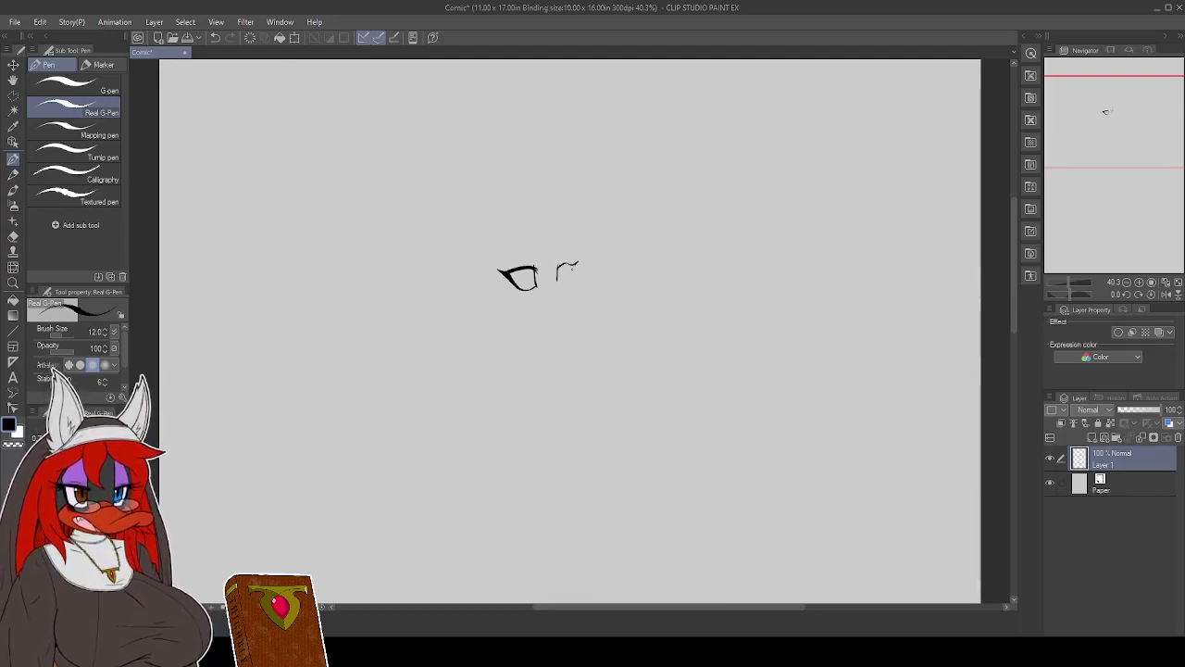
{"action": "left_click_drag", "start_coordinate": [577, 263], "coordinate": [570, 276]}
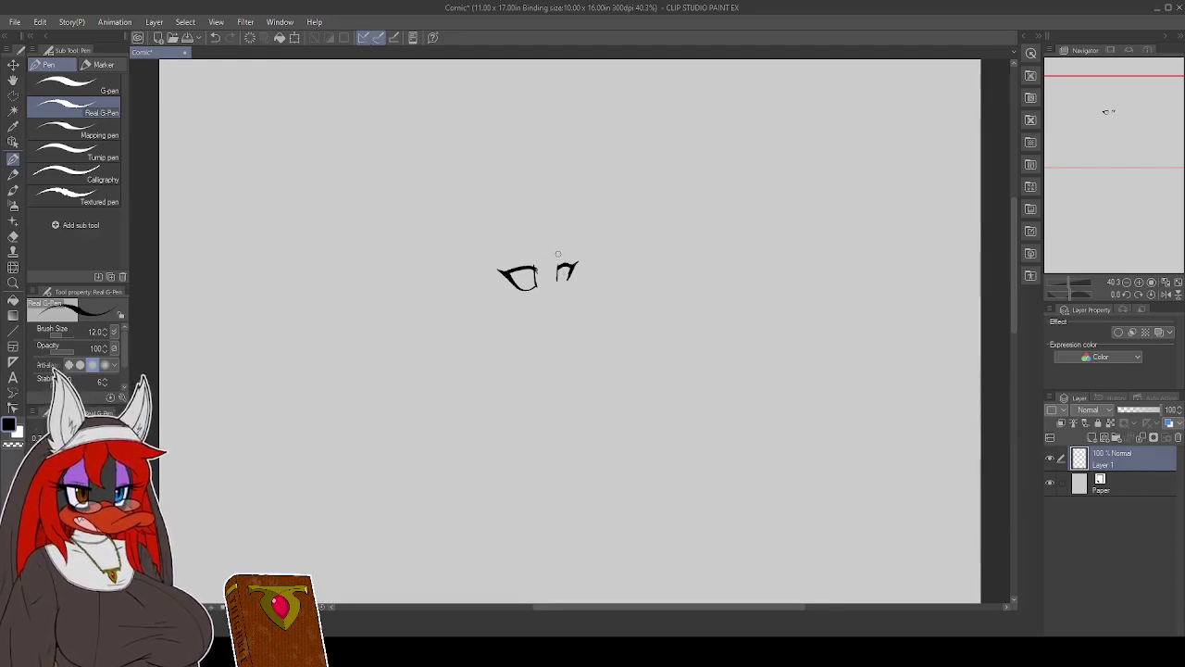
{"action": "key", "text": "e"}
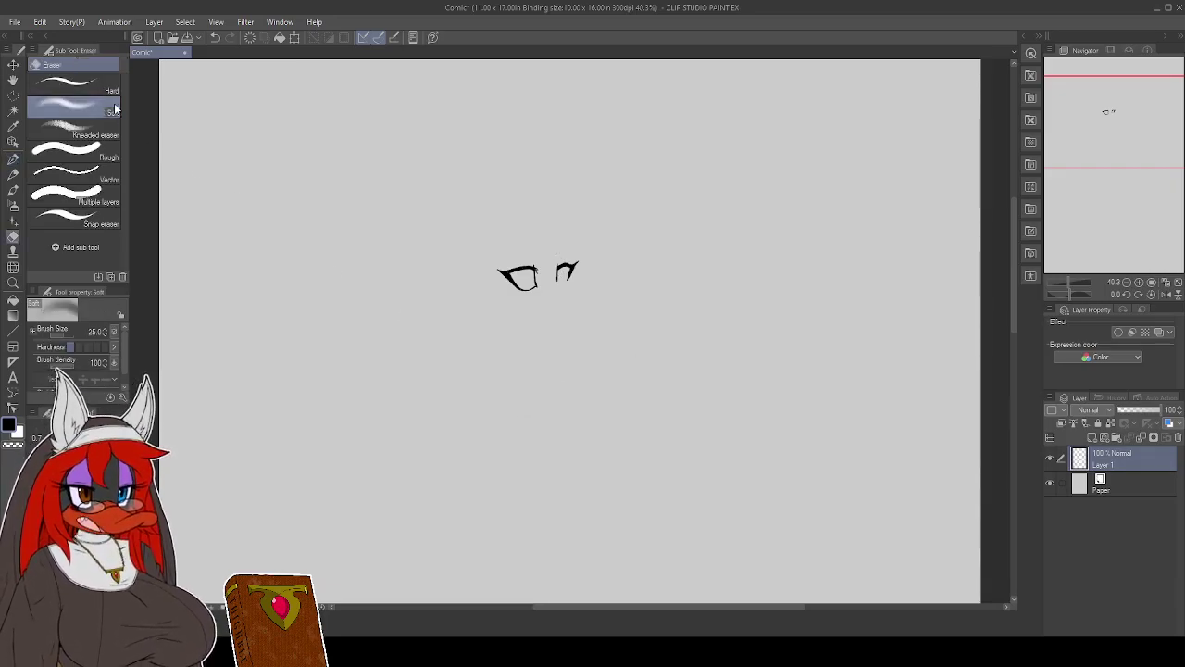
{"action": "left_click", "coordinate": [93, 85]}
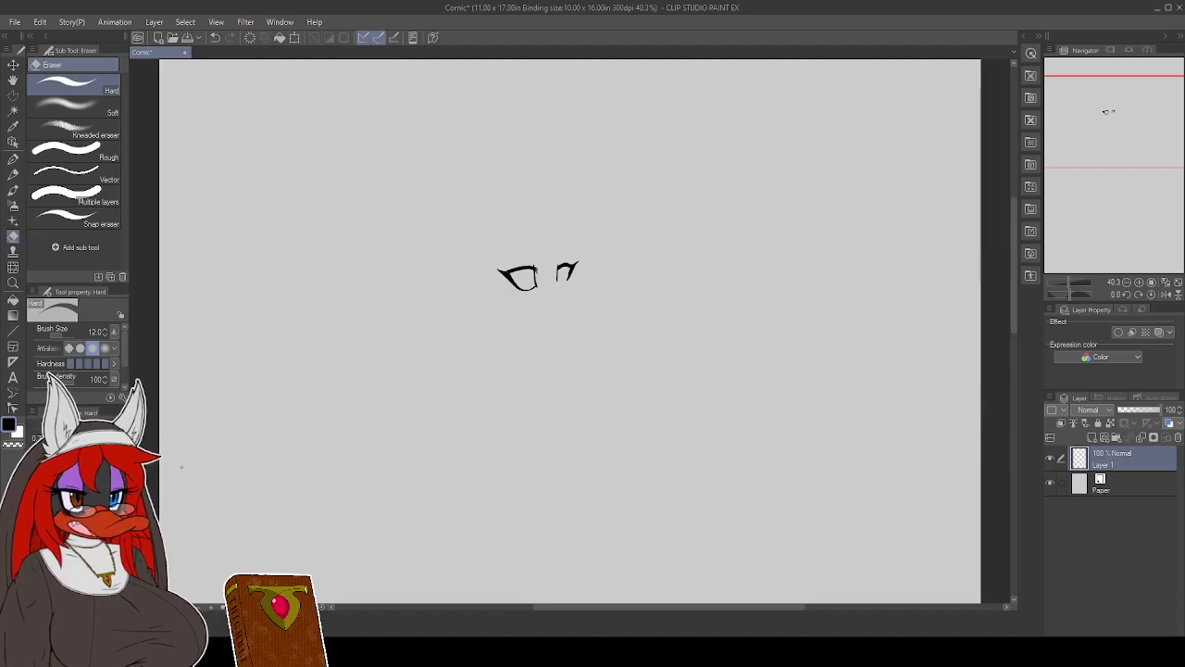
{"action": "key", "text": "p"}
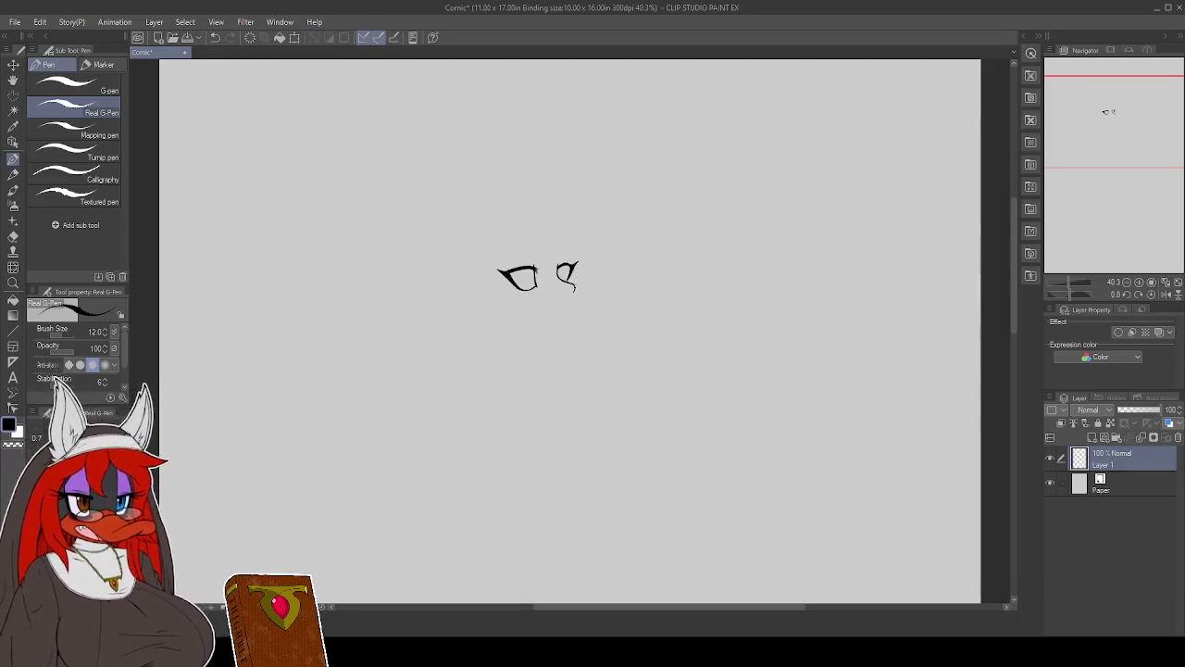
Draw the curved cheek and muzzle line from the far eye and continue it into a rounded chin and jaw
{"action": "left_click_drag", "start_coordinate": [575, 279], "coordinate": [568, 301]}
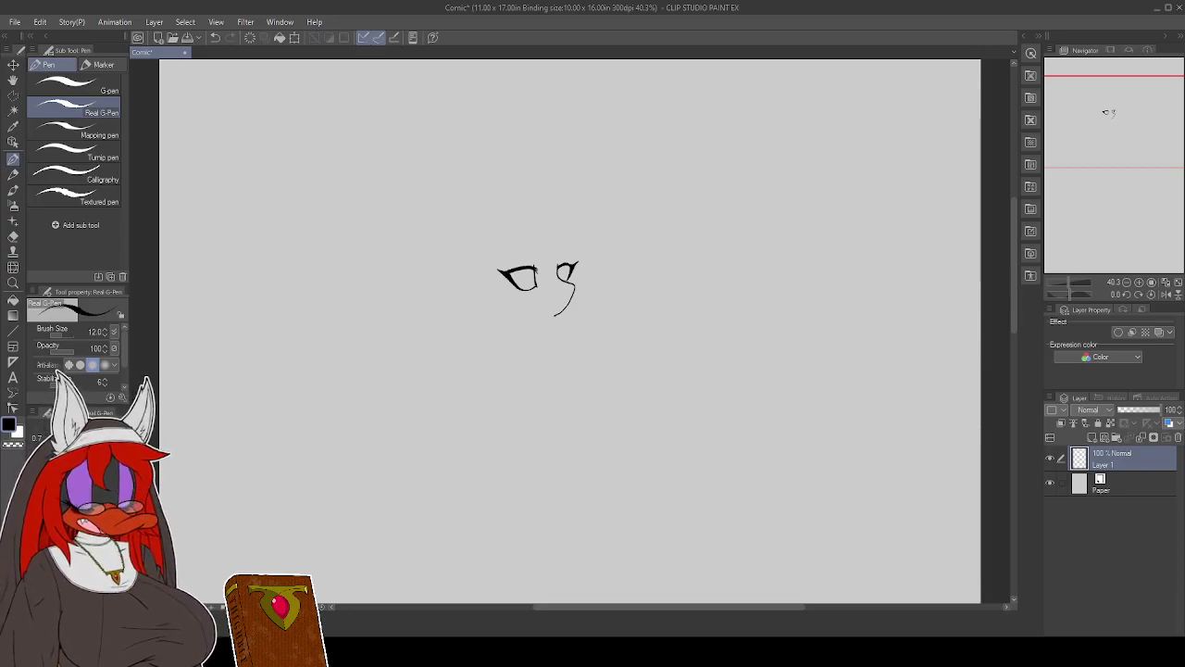
{"action": "left_click_drag", "start_coordinate": [570, 276], "coordinate": [577, 265]}
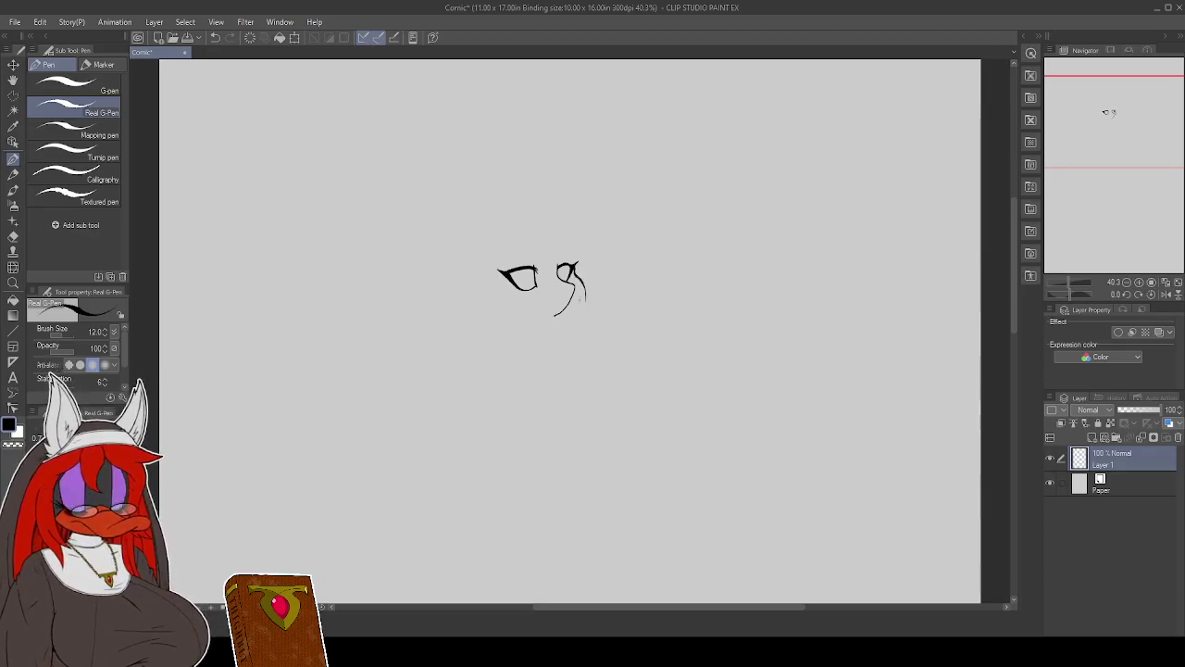
{"action": "mouse_move", "coordinate": [584, 285]}
{"action": "left_mouse_down"}
{"action": "mouse_move", "coordinate": [585, 307]}
{"action": "mouse_move", "coordinate": [553, 330]}
{"action": "left_mouse_up"}
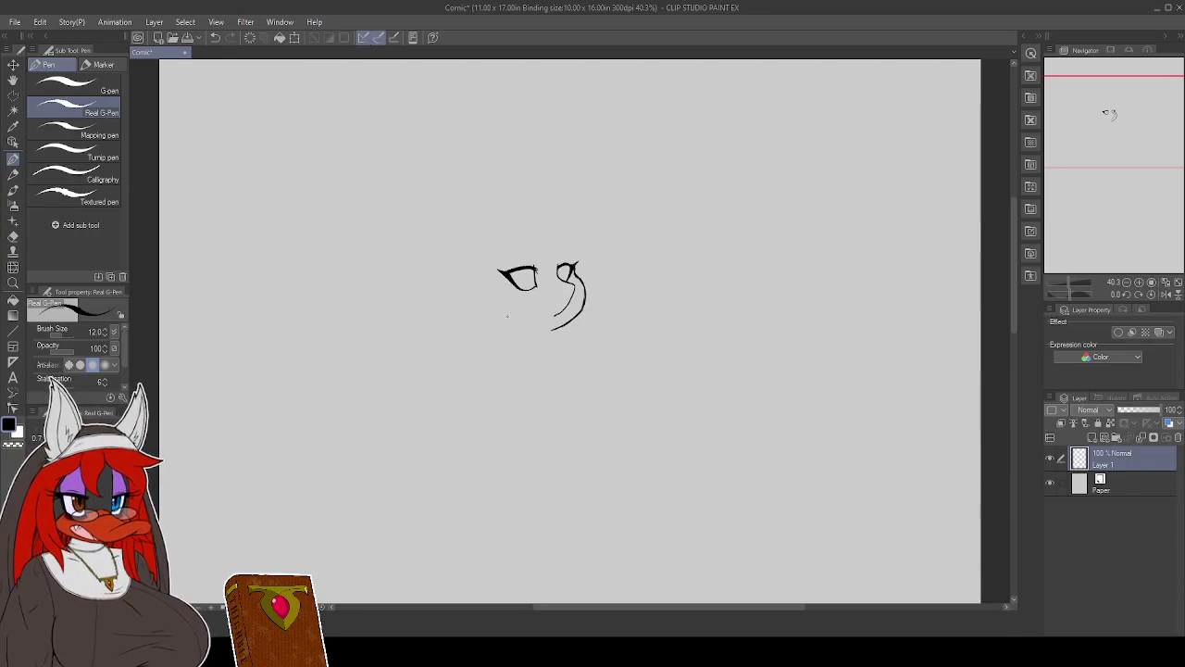
{"action": "left_click_drag", "start_coordinate": [504, 319], "coordinate": [548, 330]}
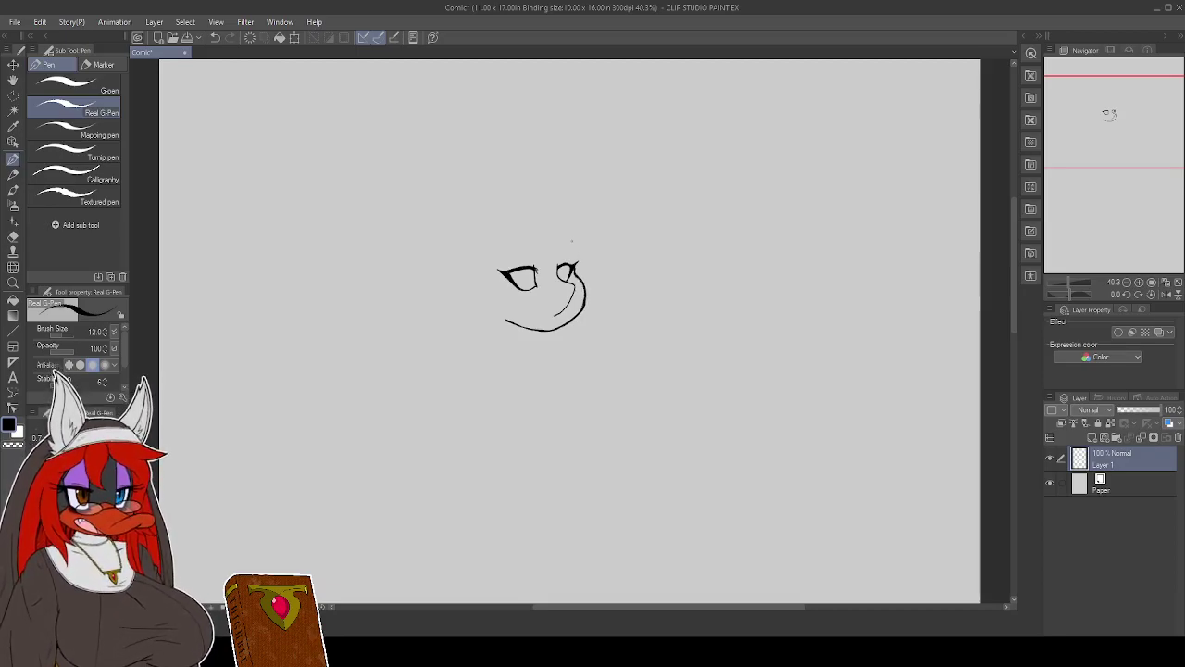
Add slit pupils, eyelashes, a small nose and mouth to the face, and close the rounded head outline
{"action": "left_click_drag", "start_coordinate": [574, 298], "coordinate": [554, 315]}
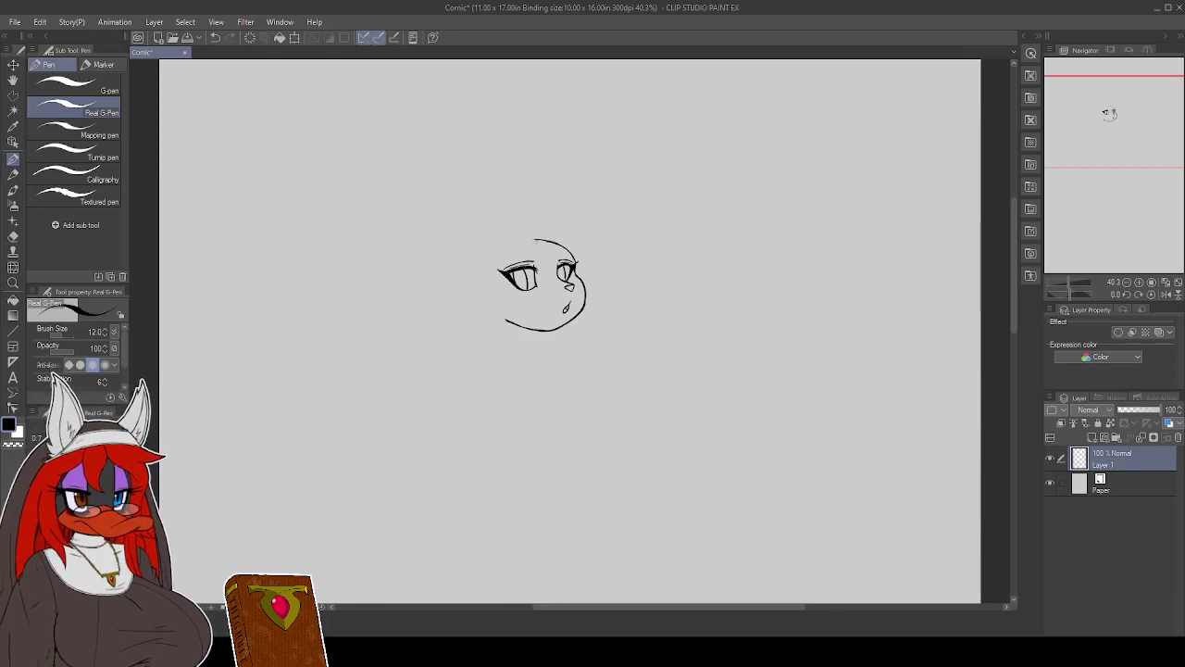
{"action": "mouse_move", "coordinate": [537, 239]}
{"action": "left_mouse_down"}
{"action": "mouse_move", "coordinate": [488, 265]}
{"action": "mouse_move", "coordinate": [485, 291]}
{"action": "mouse_move", "coordinate": [510, 324]}
{"action": "mouse_move", "coordinate": [492, 303]}
{"action": "mouse_move", "coordinate": [500, 311]}
{"action": "left_mouse_up"}
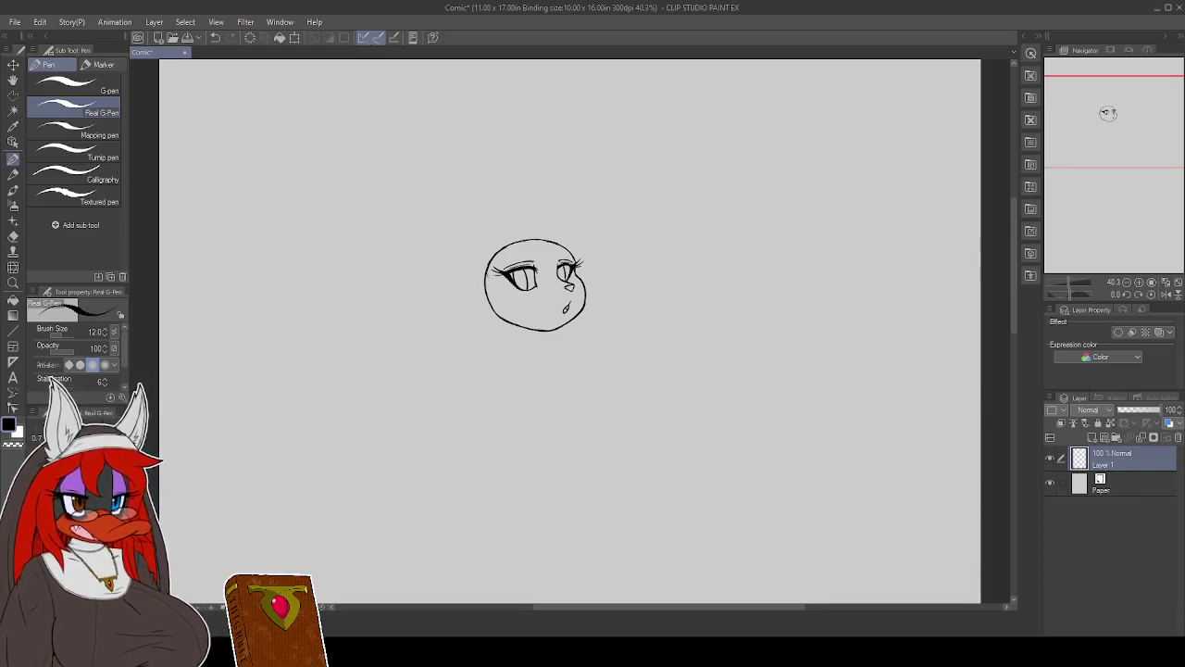
{"action": "key", "text": "ctrl+z"}
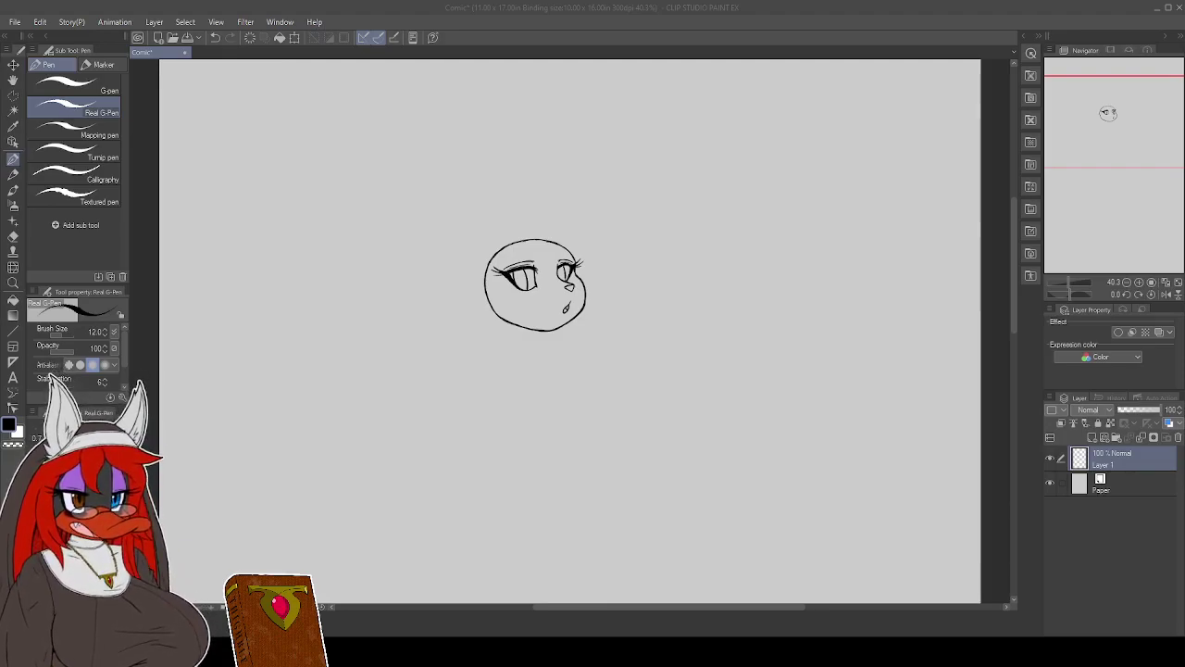
{"action": "key", "text": "alt+Tab"}
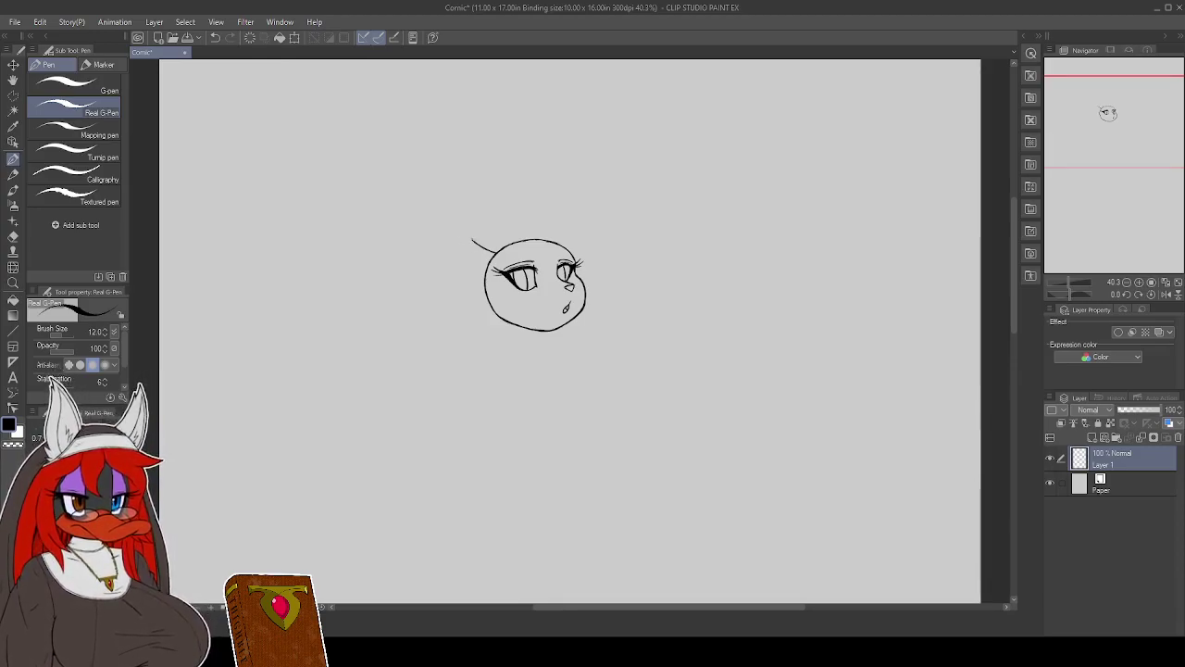
Draw two pointed ears with inner-ear lines, one on each side of the head
{"action": "left_click_drag", "start_coordinate": [468, 243], "coordinate": [484, 276]}
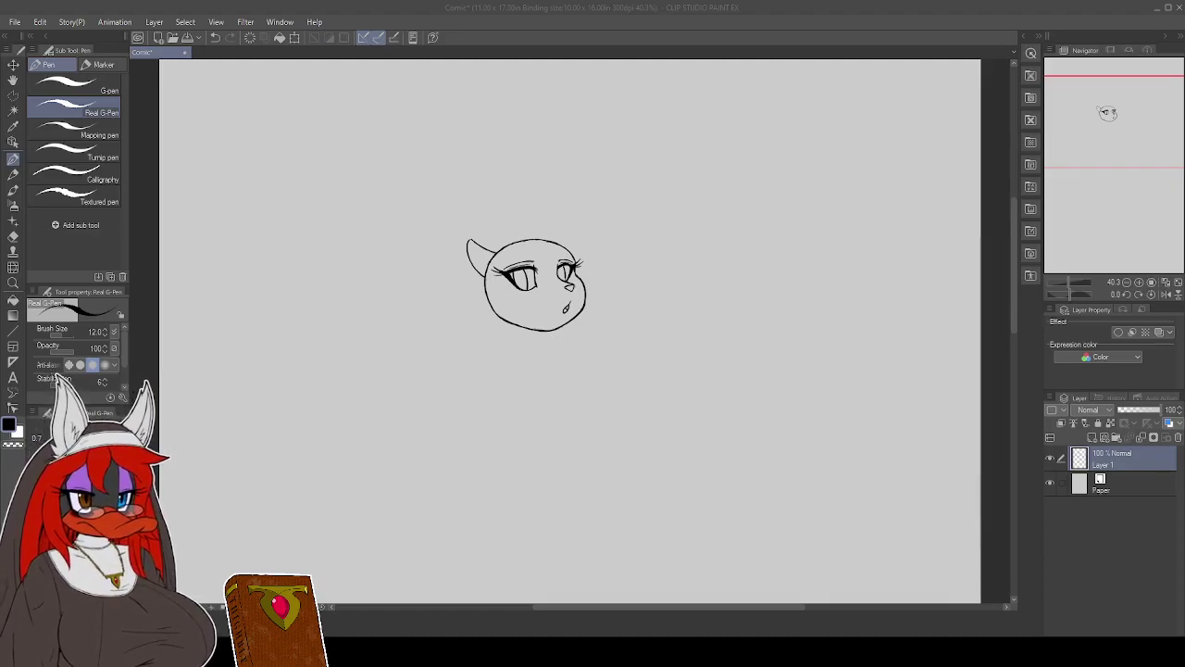
{"action": "left_click", "coordinate": [1001, 363]}
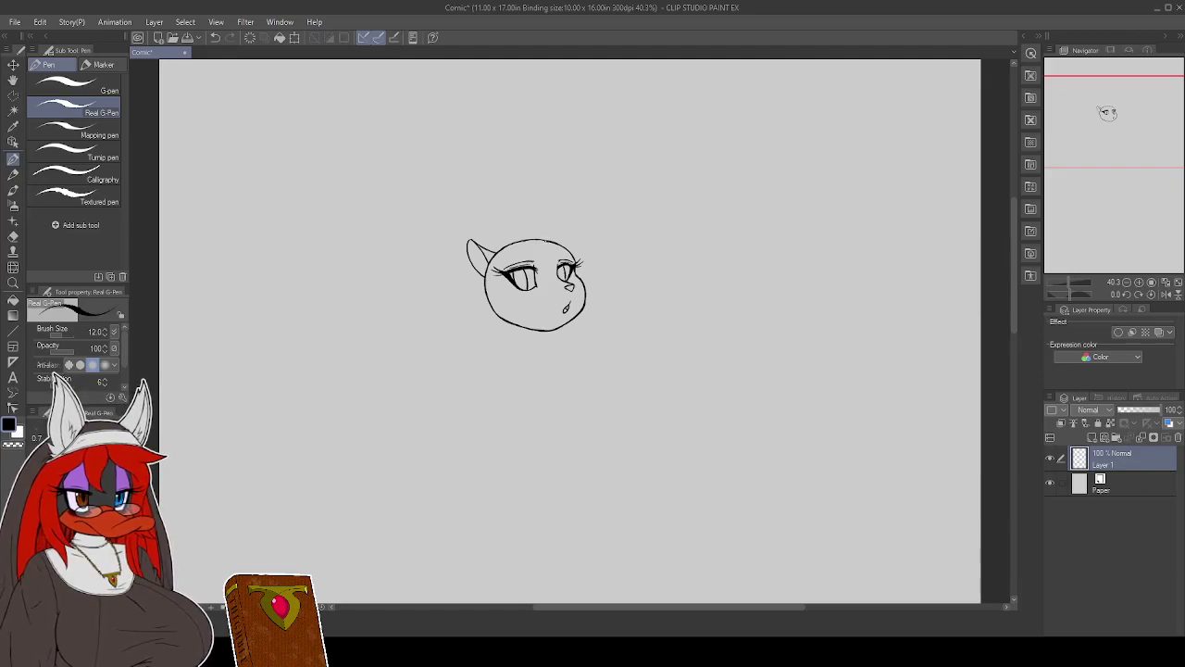
{"action": "left_click_drag", "start_coordinate": [547, 238], "coordinate": [552, 232]}
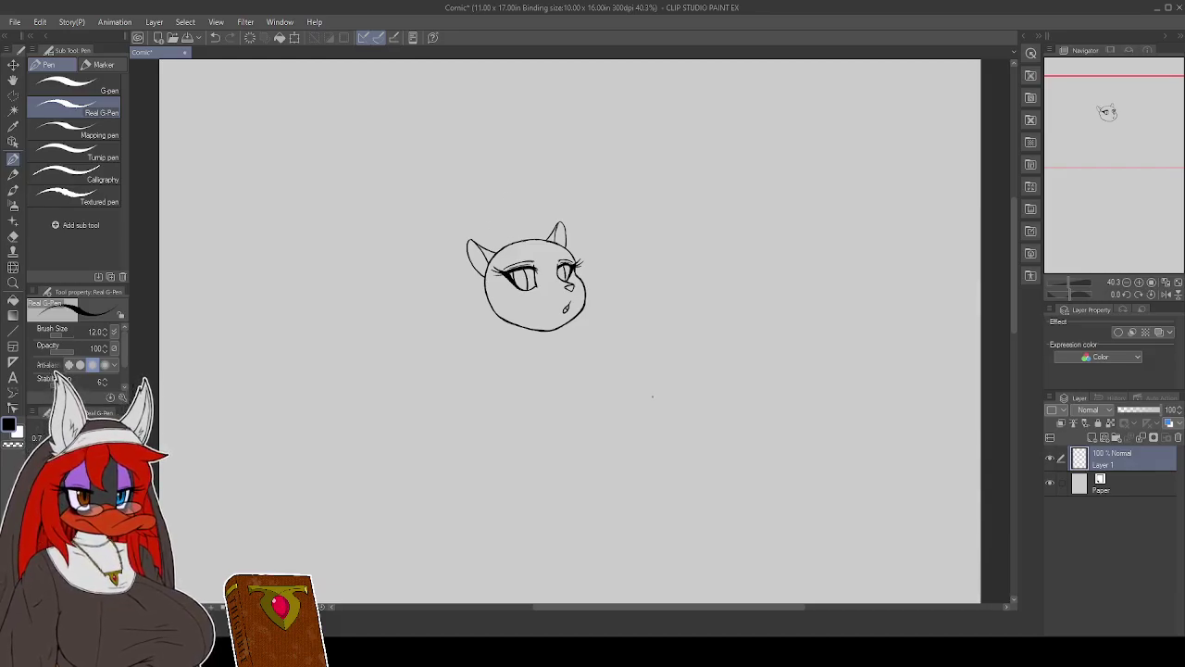
Draw short neck lines beneath the head and a shoulder line sloping down to the left
{"action": "mouse_move", "coordinate": [820, 415]}
{"action": "left_mouse_down"}
{"action": "mouse_move", "coordinate": [847, 349]}
{"action": "mouse_move", "coordinate": [849, 368]}
{"action": "left_mouse_up"}
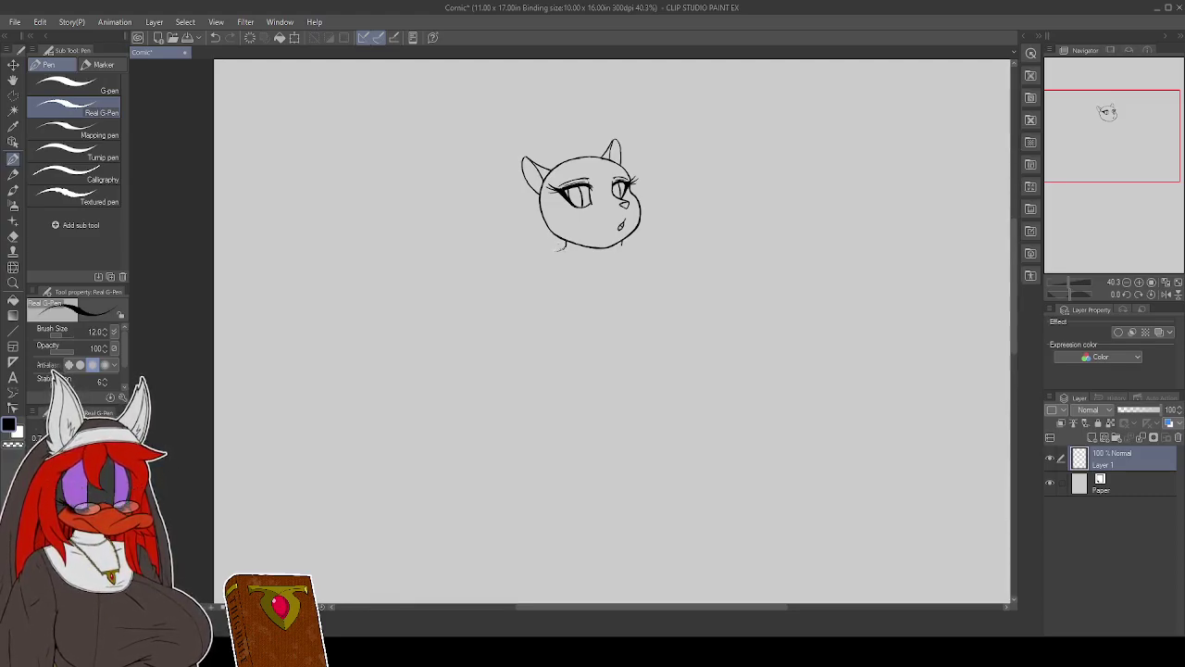
{"action": "left_click_drag", "start_coordinate": [567, 247], "coordinate": [501, 269]}
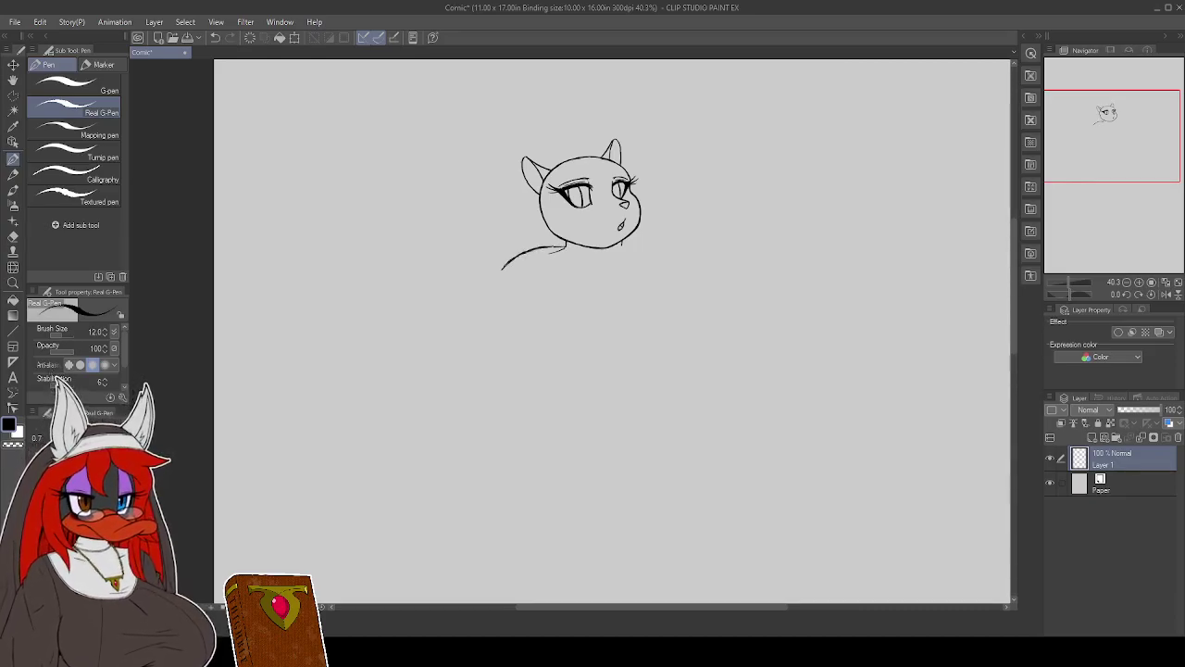
{"action": "left_click_drag", "start_coordinate": [559, 245], "coordinate": [533, 251]}
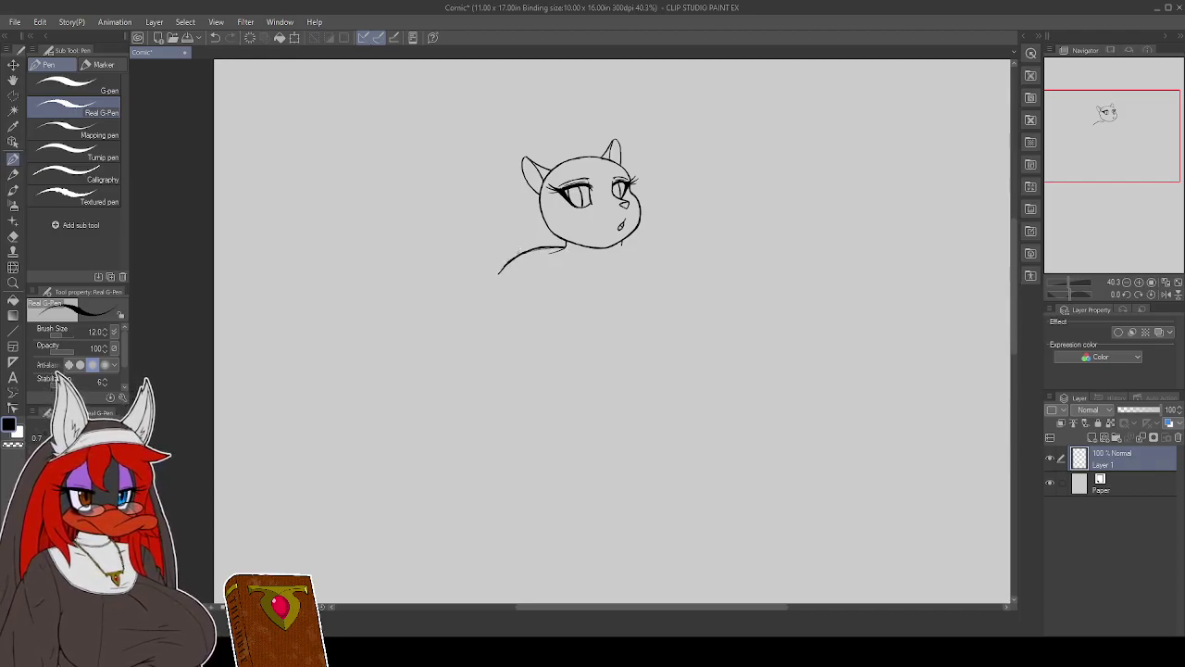
Draw the left rounded chest form, curving from the shoulder down the outer side, along the underside and up the inner edge
{"action": "mouse_move", "coordinate": [500, 267]}
{"action": "left_mouse_down"}
{"action": "mouse_move", "coordinate": [455, 290]}
{"action": "mouse_move", "coordinate": [450, 327]}
{"action": "left_mouse_up"}
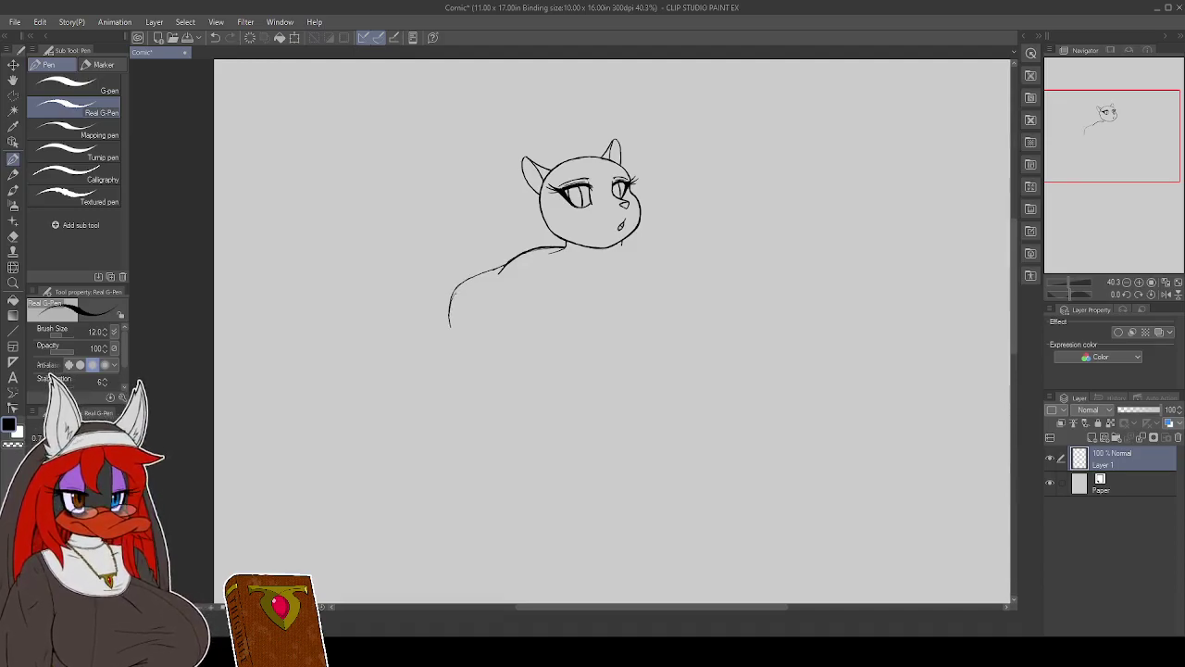
{"action": "mouse_move", "coordinate": [461, 283]}
{"action": "left_mouse_down"}
{"action": "mouse_move", "coordinate": [438, 319]}
{"action": "mouse_move", "coordinate": [441, 305]}
{"action": "left_mouse_up"}
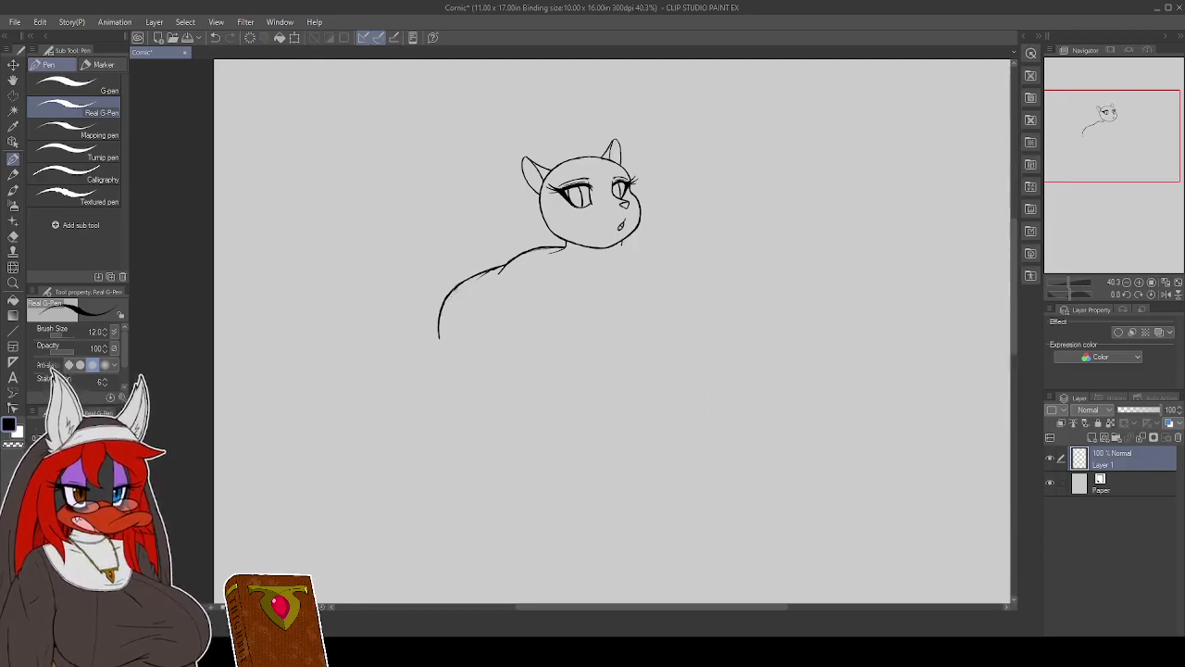
{"action": "left_click_drag", "start_coordinate": [483, 274], "coordinate": [497, 268]}
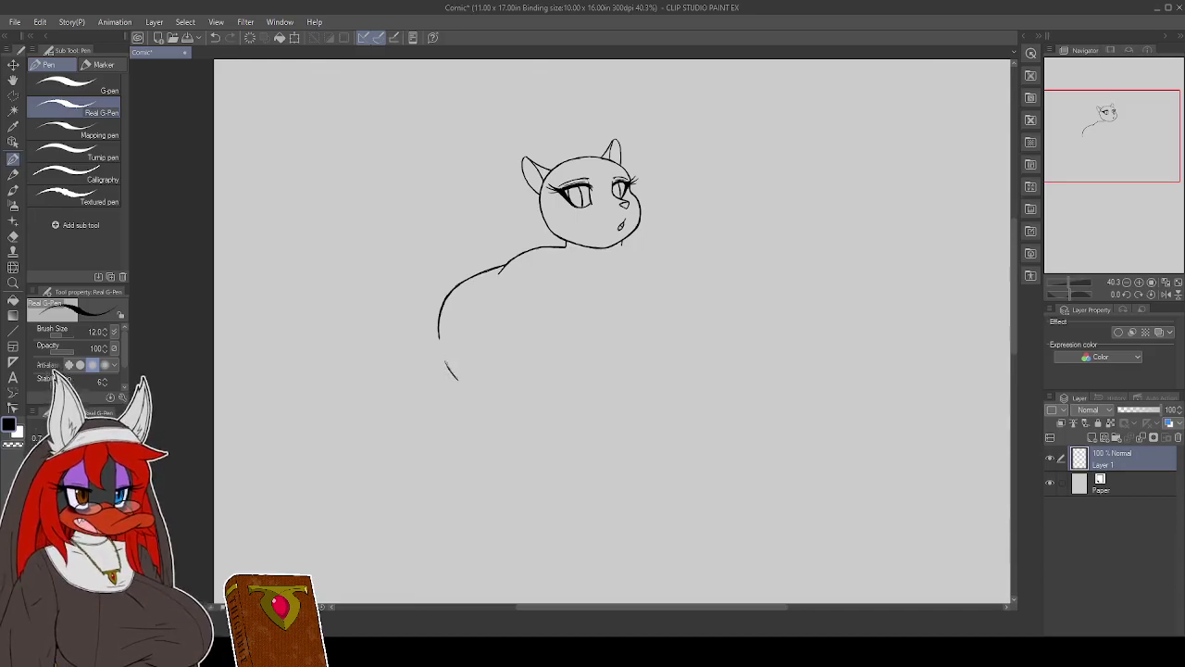
{"action": "left_click_drag", "start_coordinate": [445, 362], "coordinate": [485, 390]}
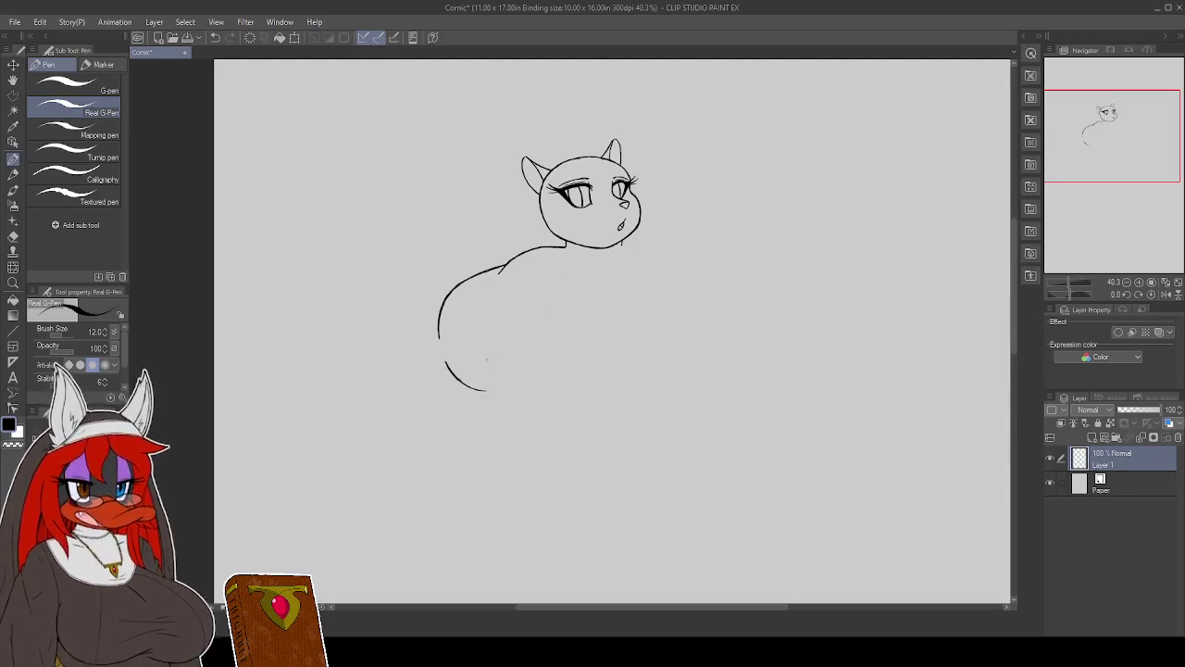
{"action": "left_click_drag", "start_coordinate": [458, 379], "coordinate": [507, 390]}
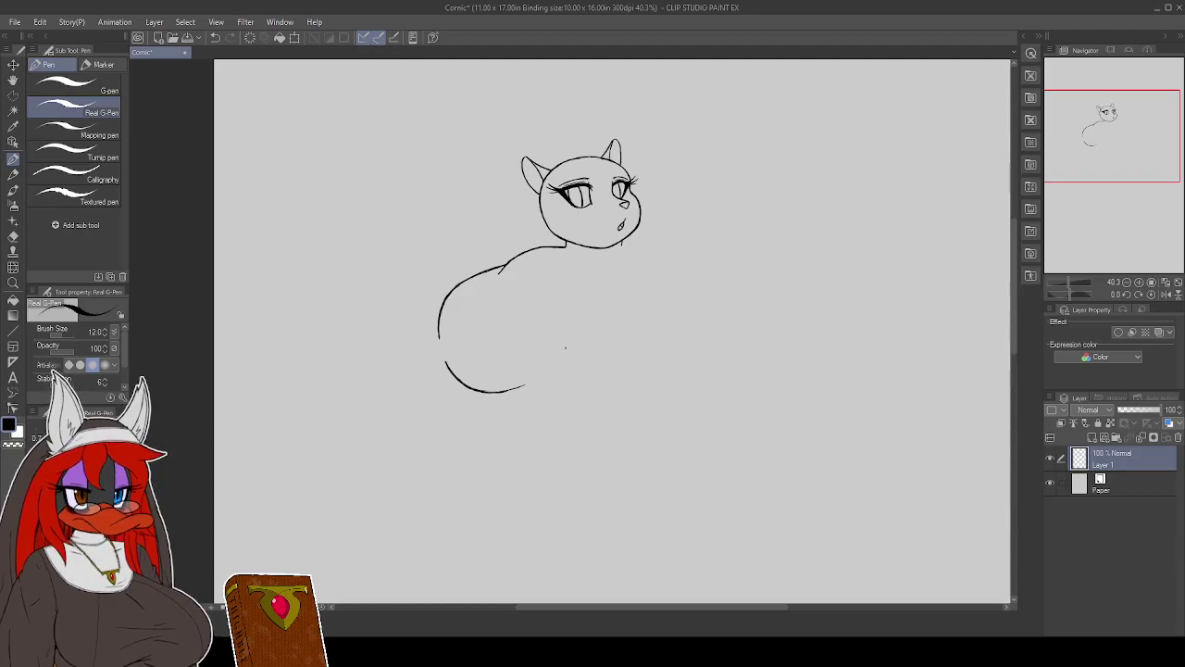
{"action": "mouse_move", "coordinate": [505, 390]}
{"action": "left_mouse_down"}
{"action": "mouse_move", "coordinate": [545, 368]}
{"action": "mouse_move", "coordinate": [565, 317]}
{"action": "left_mouse_up"}
Draw the right shoulder line and continue it into the rounded outer contour of the right chest form
{"action": "left_click_drag", "start_coordinate": [634, 265], "coordinate": [646, 276]}
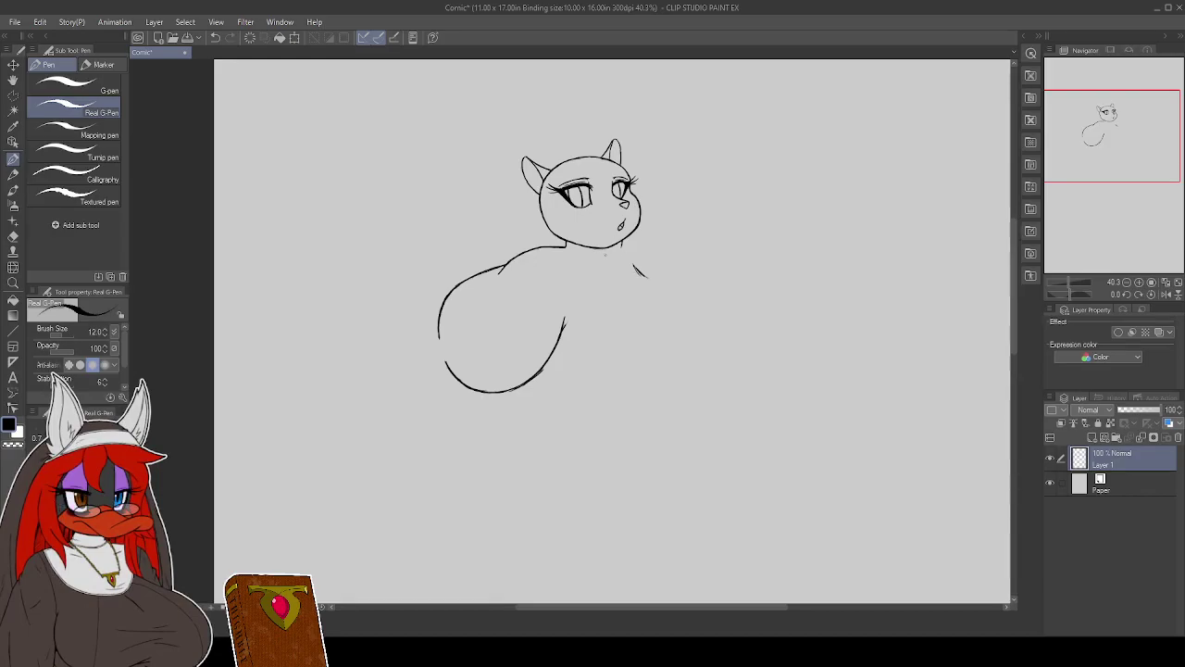
{"action": "mouse_move", "coordinate": [635, 268]}
{"action": "left_mouse_down"}
{"action": "mouse_move", "coordinate": [719, 295]}
{"action": "mouse_move", "coordinate": [735, 339]}
{"action": "mouse_move", "coordinate": [719, 362]}
{"action": "left_mouse_up"}
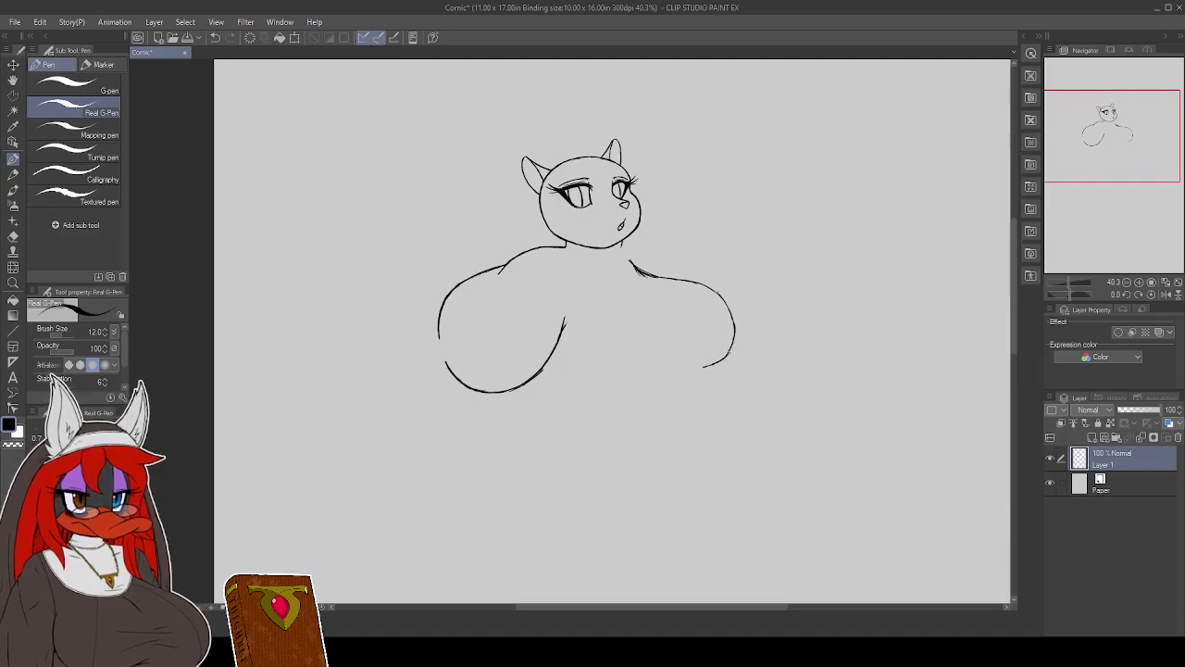
{"action": "left_click_drag", "start_coordinate": [724, 296], "coordinate": [739, 339]}
{"action": "key", "text": "ctrl+z"}
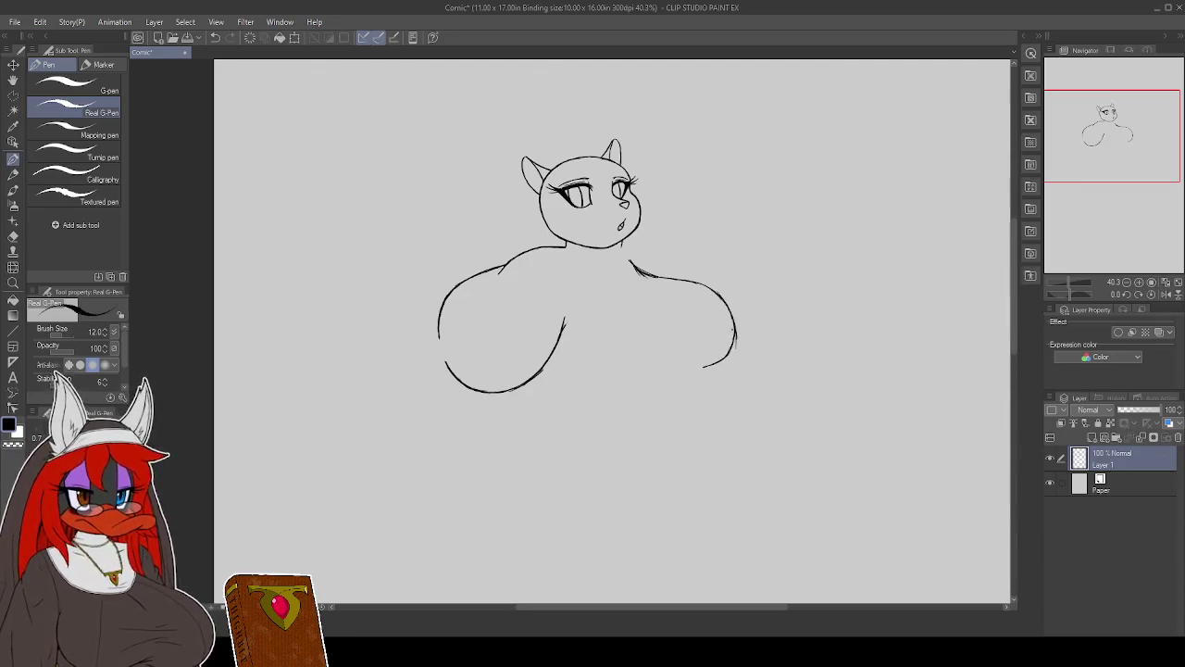
{"action": "left_click_drag", "start_coordinate": [737, 332], "coordinate": [739, 349]}
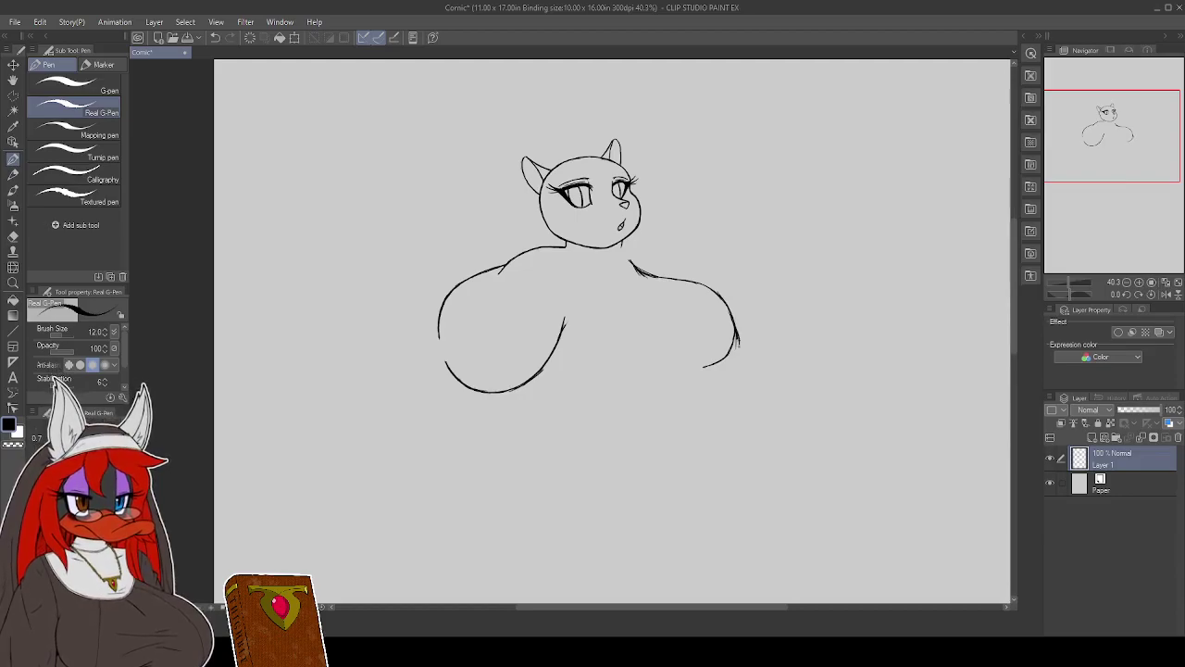
{"action": "key", "text": "ctrl+z"}
{"action": "key", "text": "ctrl+z"}
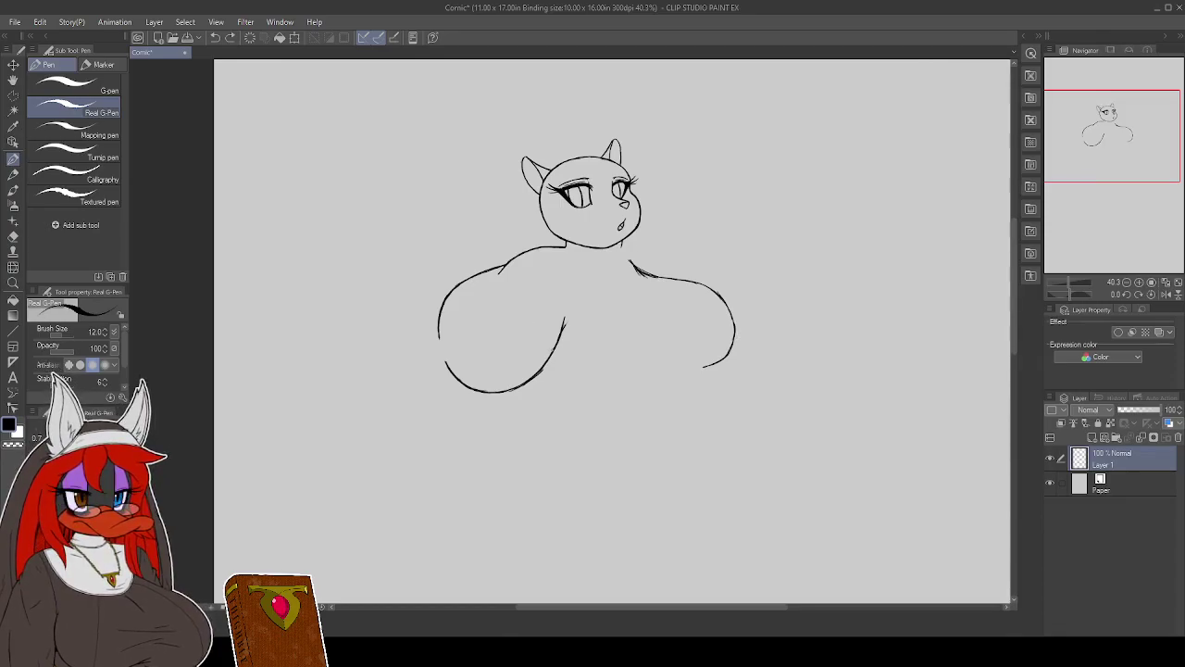
Thicken the inner chest line and draw the underside of the right chest form, sweeping up toward its outer contour
{"action": "left_click_drag", "start_coordinate": [561, 331], "coordinate": [553, 348]}
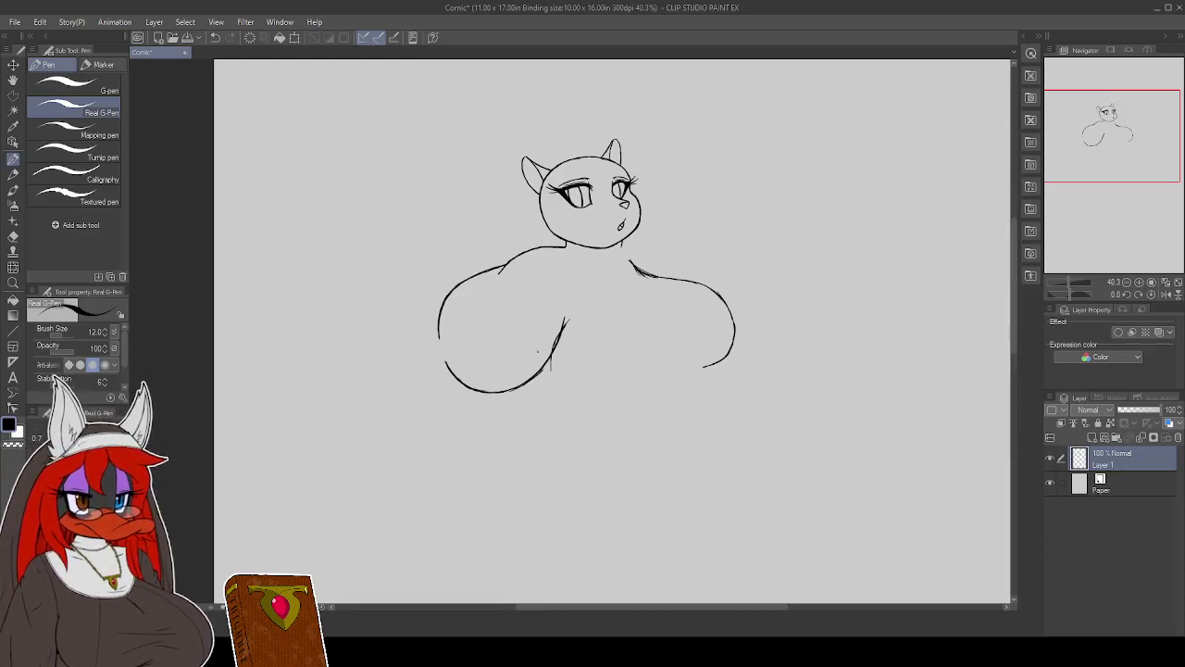
{"action": "left_click_drag", "start_coordinate": [552, 359], "coordinate": [556, 380]}
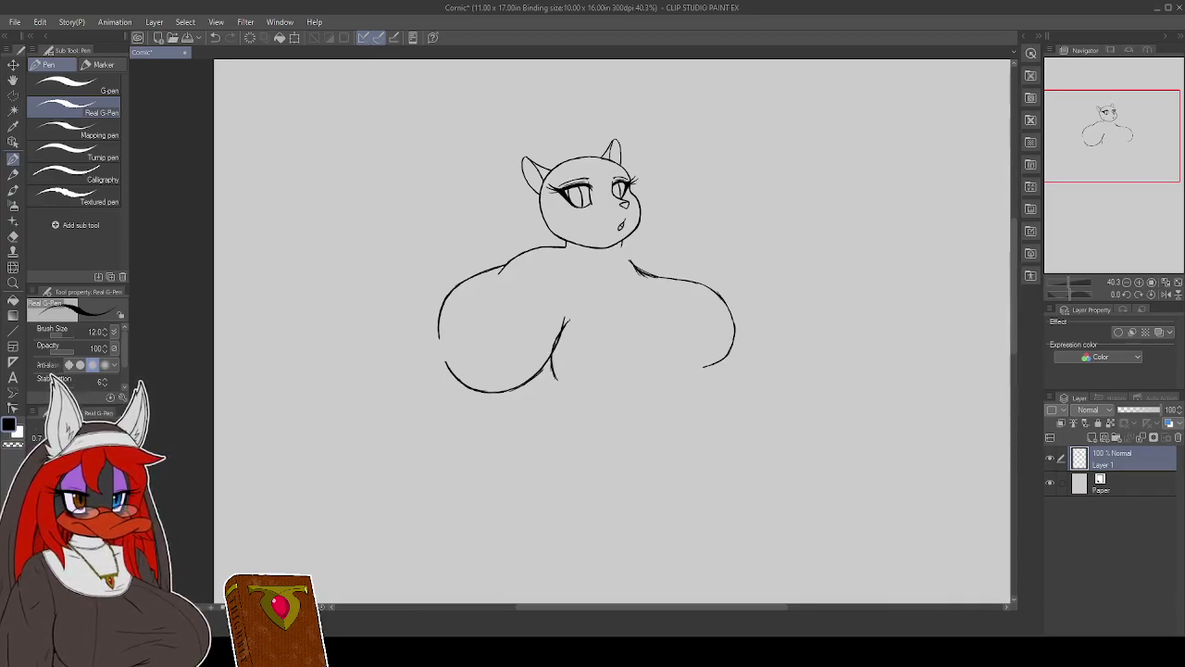
{"action": "mouse_move", "coordinate": [553, 371]}
{"action": "left_mouse_down"}
{"action": "mouse_move", "coordinate": [568, 395]}
{"action": "mouse_move", "coordinate": [595, 401]}
{"action": "mouse_move", "coordinate": [677, 358]}
{"action": "left_mouse_up"}
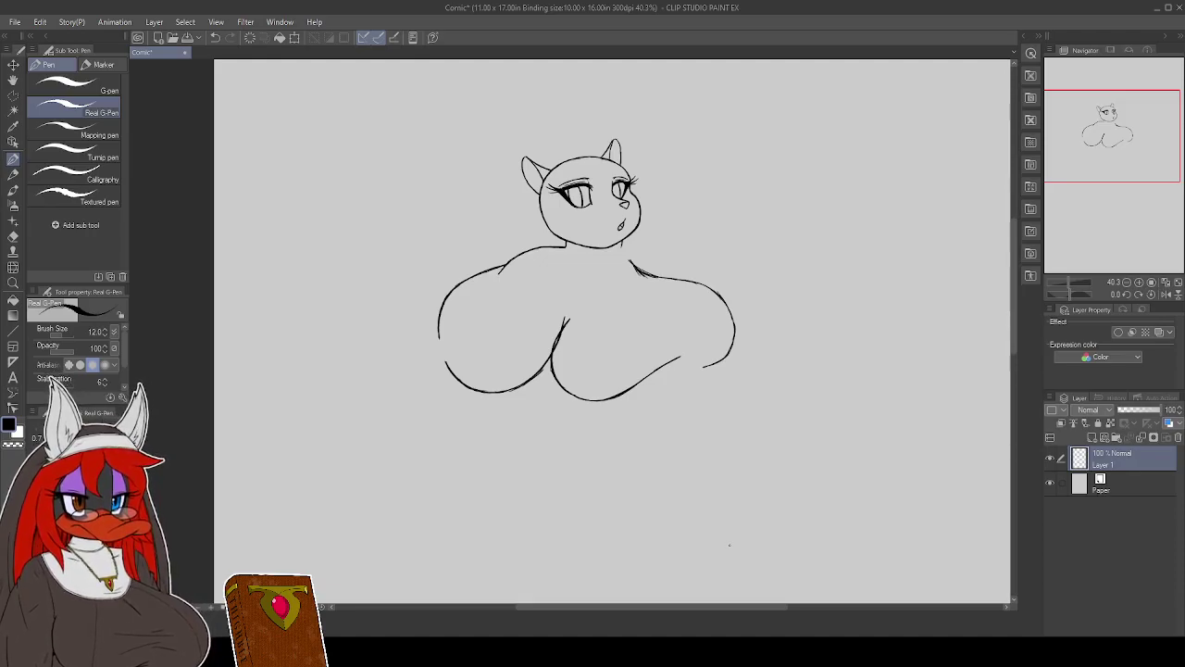
Extend the right chest underline into a long body curve arching outward and down to the right, and thicken it with overlapping strokes
{"action": "left_click_drag", "start_coordinate": [883, 404], "coordinate": [854, 343]}
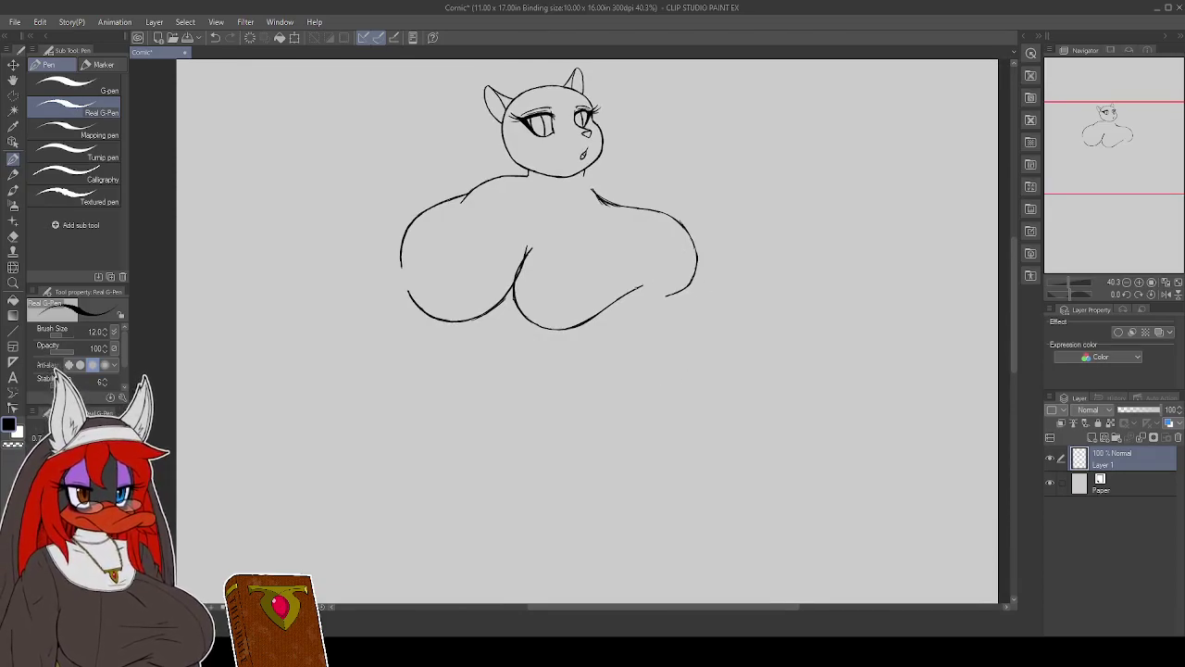
{"action": "left_click_drag", "start_coordinate": [639, 288], "coordinate": [713, 284]}
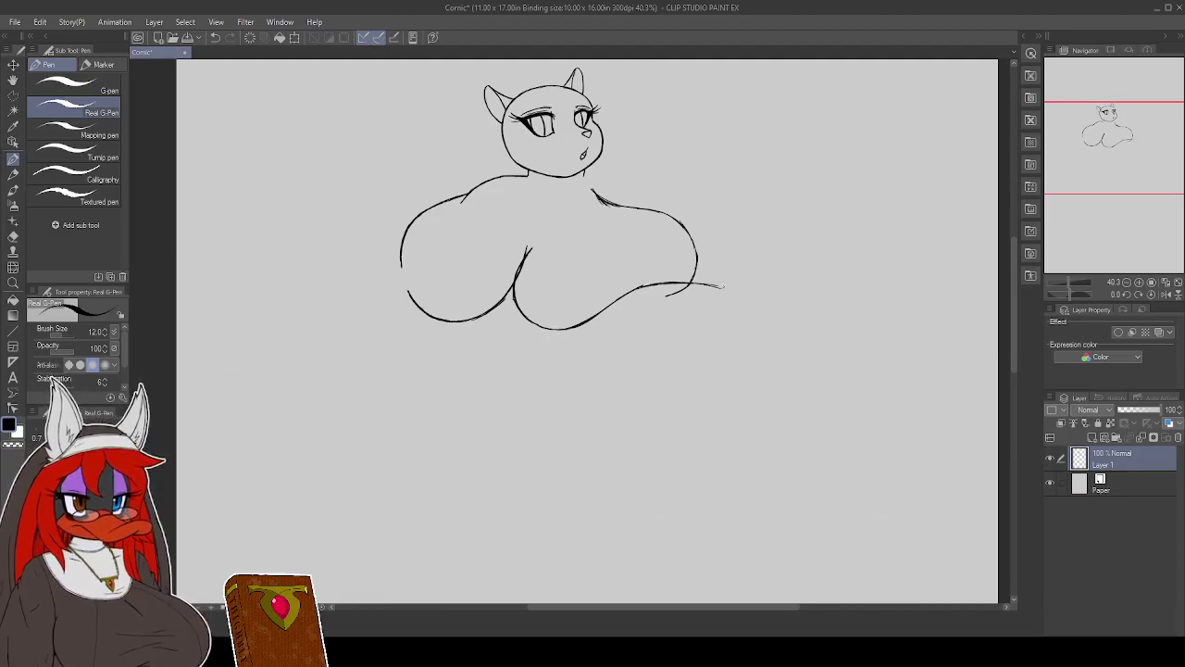
{"action": "mouse_move", "coordinate": [697, 282]}
{"action": "left_mouse_down"}
{"action": "mouse_move", "coordinate": [756, 302]}
{"action": "mouse_move", "coordinate": [799, 363]}
{"action": "left_mouse_up"}
{"action": "mouse_move", "coordinate": [778, 322]}
{"action": "left_mouse_down"}
{"action": "mouse_move", "coordinate": [796, 356]}
{"action": "mouse_move", "coordinate": [786, 335]}
{"action": "left_mouse_up"}
{"action": "left_click_drag", "start_coordinate": [789, 337], "coordinate": [799, 361]}
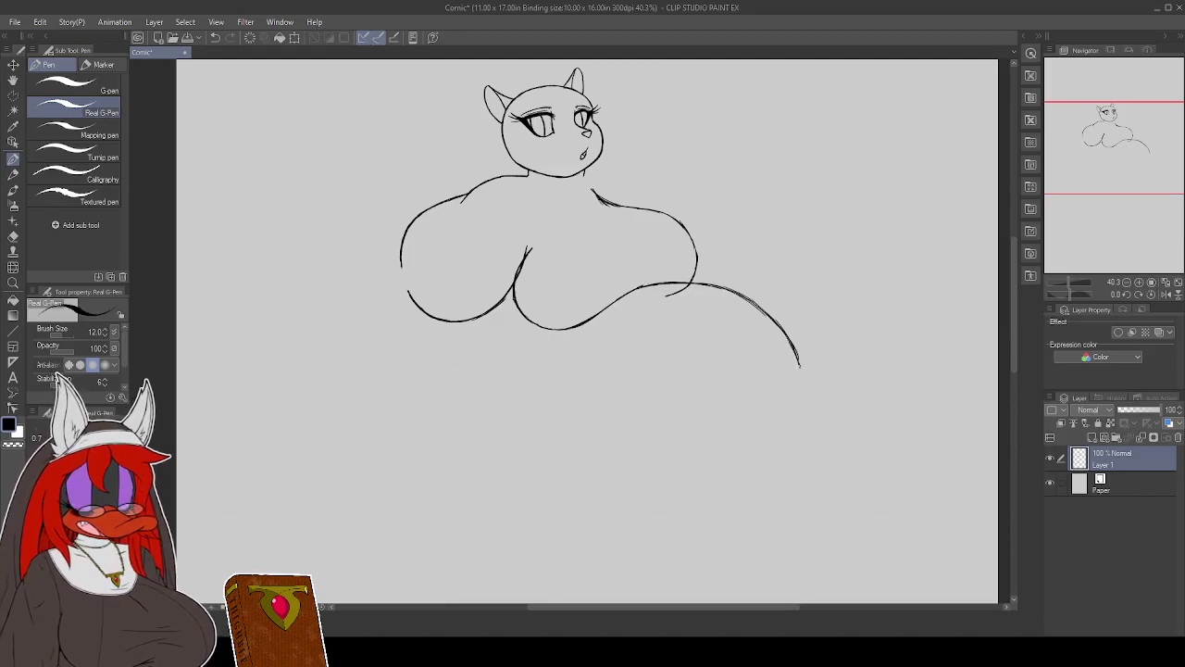
{"action": "mouse_move", "coordinate": [770, 315]}
{"action": "left_mouse_down"}
{"action": "mouse_move", "coordinate": [783, 329]}
{"action": "mouse_move", "coordinate": [772, 319]}
{"action": "left_mouse_up"}
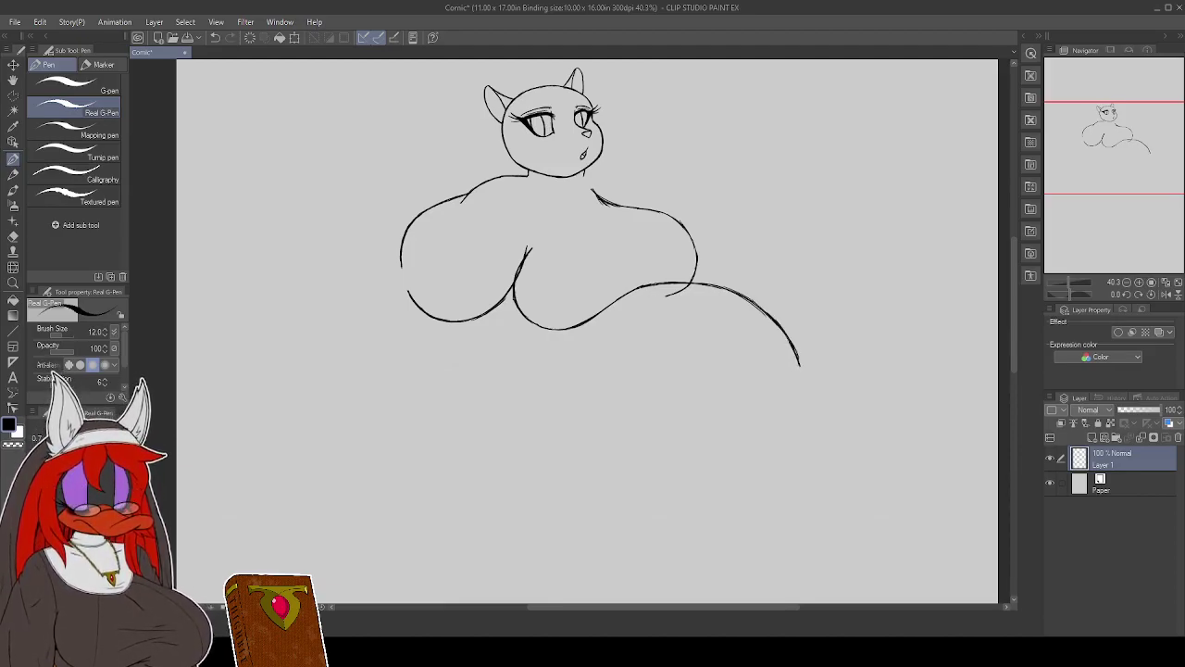
{"action": "left_click_drag", "start_coordinate": [674, 285], "coordinate": [720, 288]}
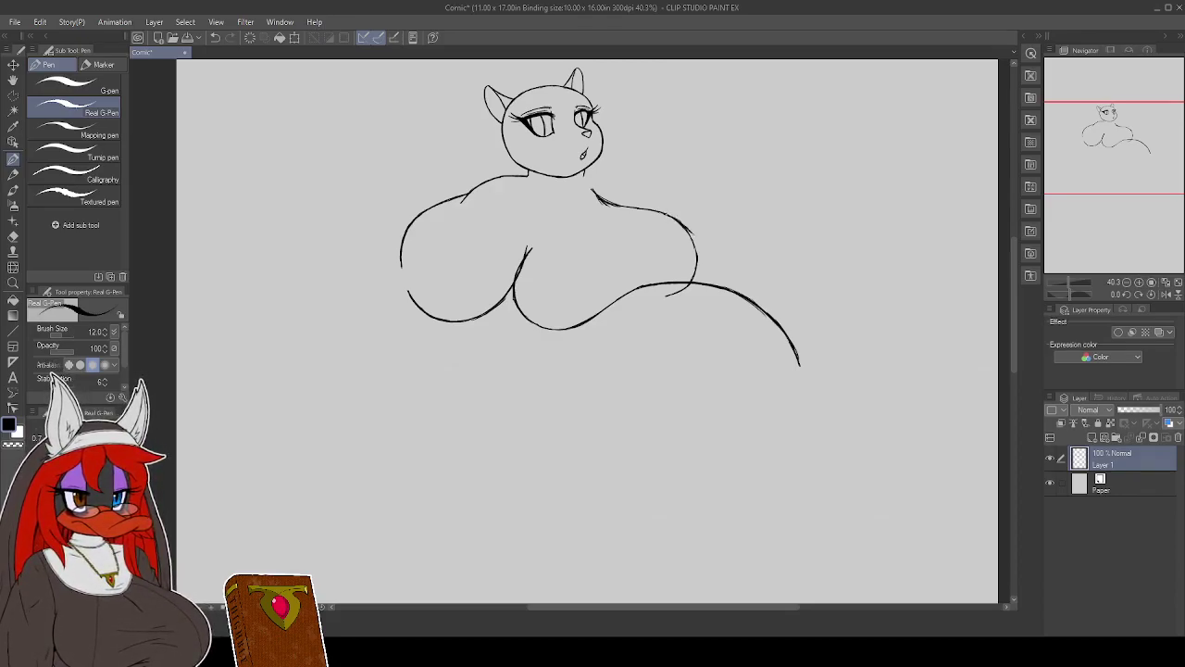
Redraw the right chest's outer contour wider so it meets the body curve, and remove the extra strokes at the shoulder's neck end
{"action": "left_click_drag", "start_coordinate": [692, 232], "coordinate": [711, 275]}
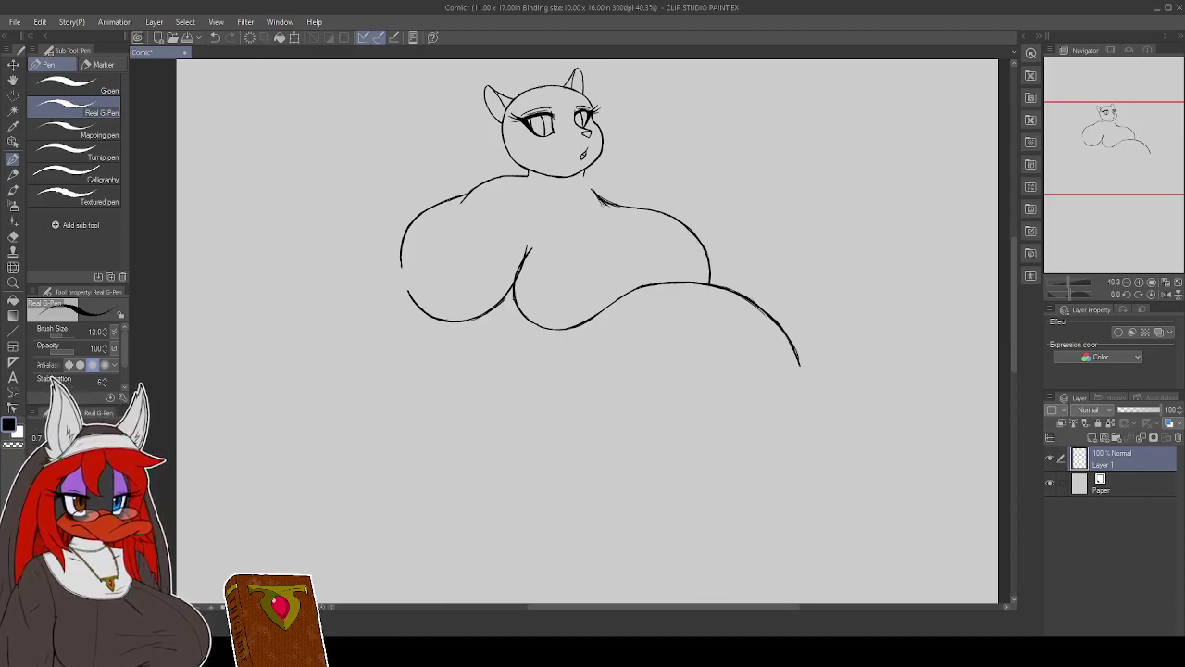
{"action": "key", "text": "ctrl+z"}
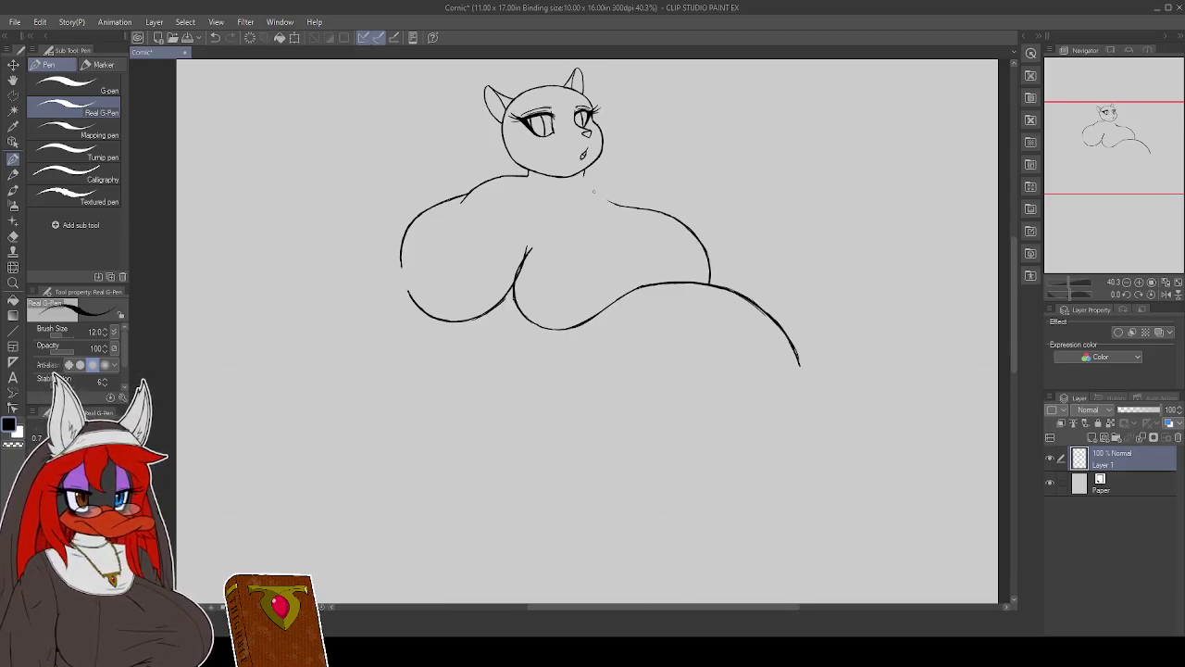
{"action": "key", "text": "ctrl+z"}
{"action": "key", "text": "ctrl+z"}
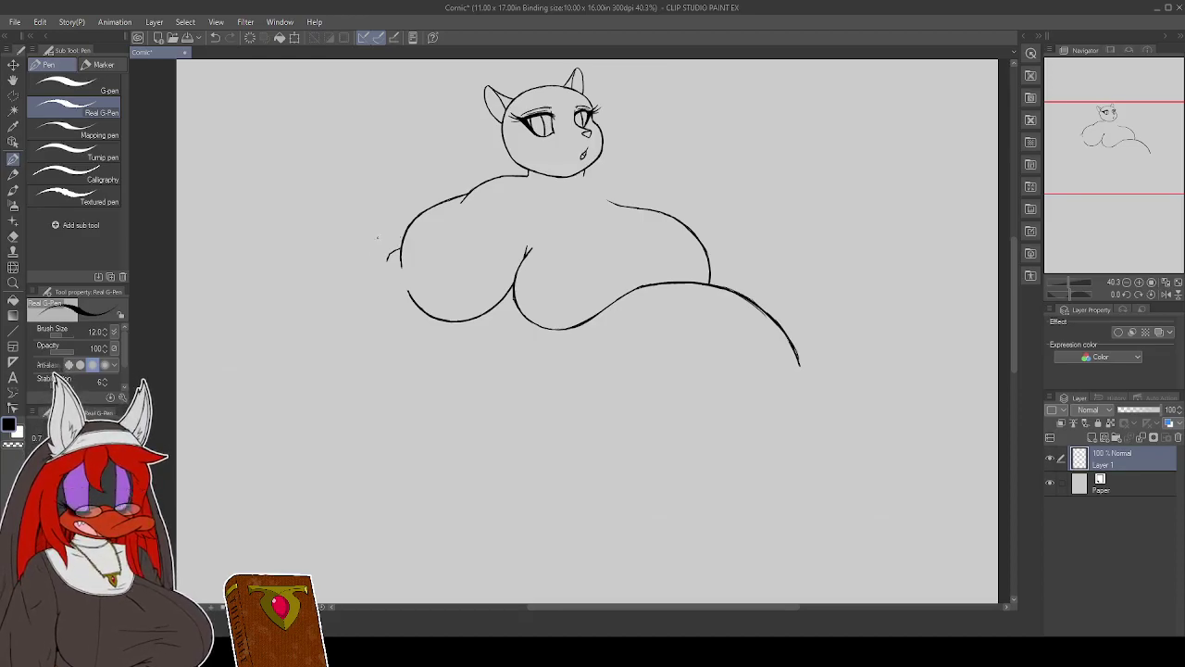
Draw a long curved body line bulging outward and down from the left chest form, and thicken its upper part
{"action": "mouse_move", "coordinate": [387, 257]}
{"action": "left_mouse_down"}
{"action": "mouse_move", "coordinate": [359, 313]}
{"action": "mouse_move", "coordinate": [366, 368]}
{"action": "mouse_move", "coordinate": [362, 355]}
{"action": "left_mouse_up"}
{"action": "left_click_drag", "start_coordinate": [358, 315], "coordinate": [359, 331]}
{"action": "mouse_move", "coordinate": [374, 276]}
{"action": "left_mouse_down"}
{"action": "mouse_move", "coordinate": [364, 297]}
{"action": "mouse_move", "coordinate": [372, 283]}
{"action": "left_mouse_up"}
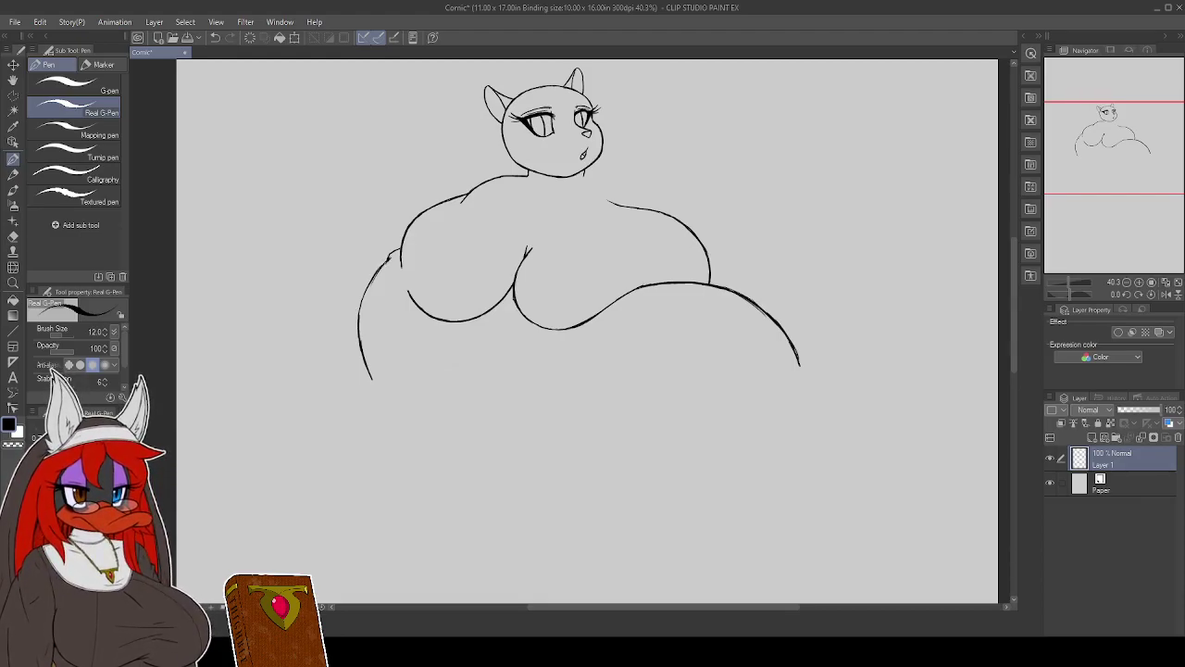
{"action": "left_click_drag", "start_coordinate": [380, 267], "coordinate": [358, 316]}
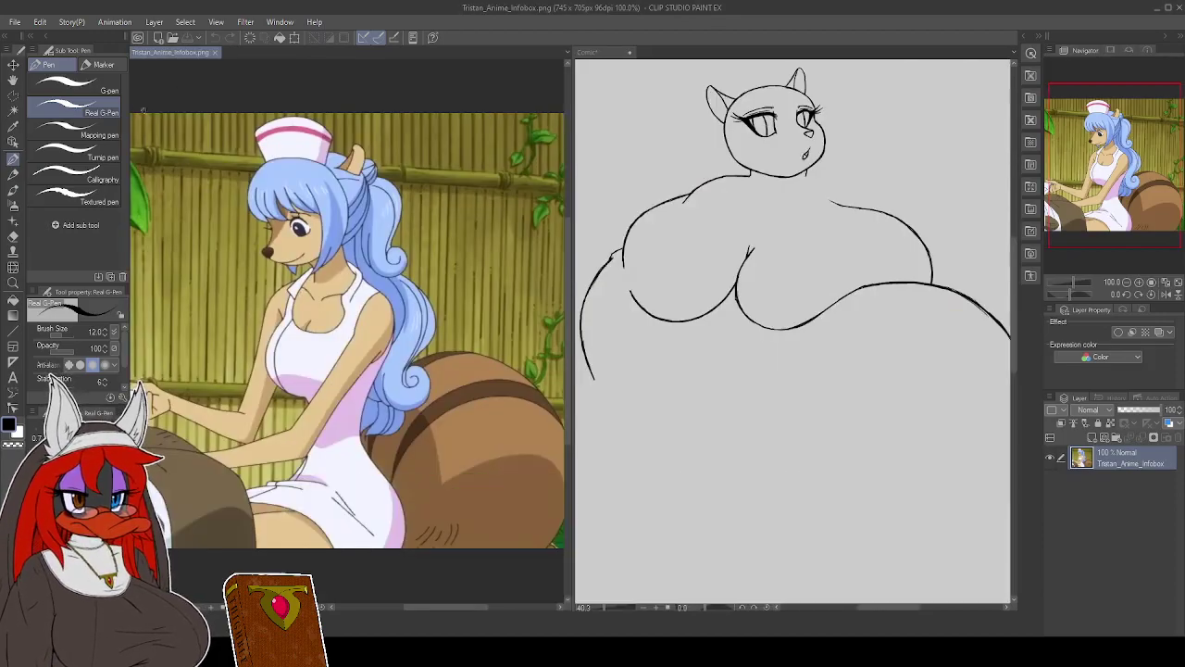
Narrow the Tristan_Anime_Infobox.png reference view beside the comic page, reposition the reference image, and make the comic canvas active again
{"action": "left_click_drag", "start_coordinate": [572, 272], "coordinate": [371, 281]}
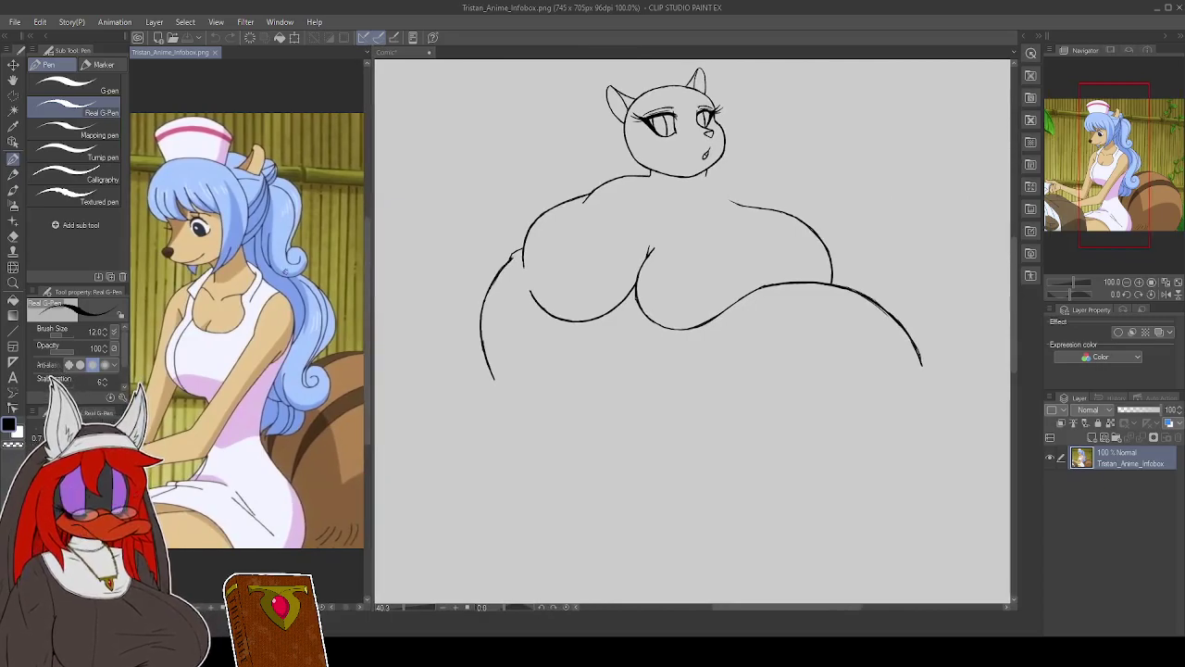
{"action": "left_click_drag", "start_coordinate": [232, 261], "coordinate": [243, 263]}
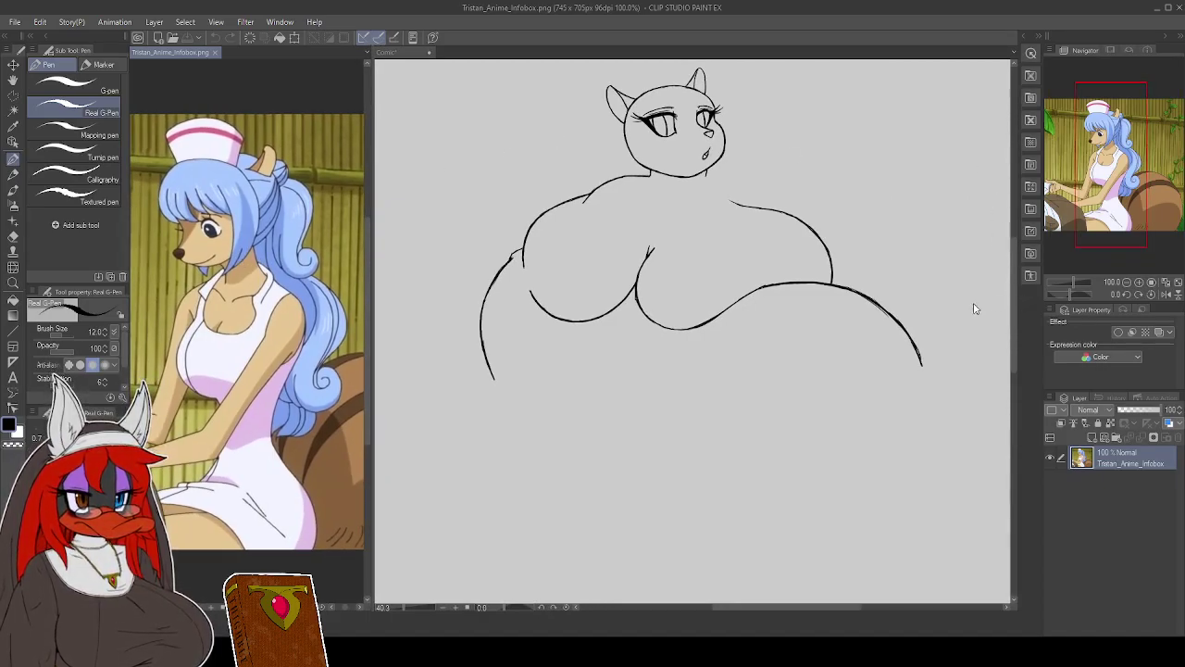
{"action": "left_click", "coordinate": [923, 315]}
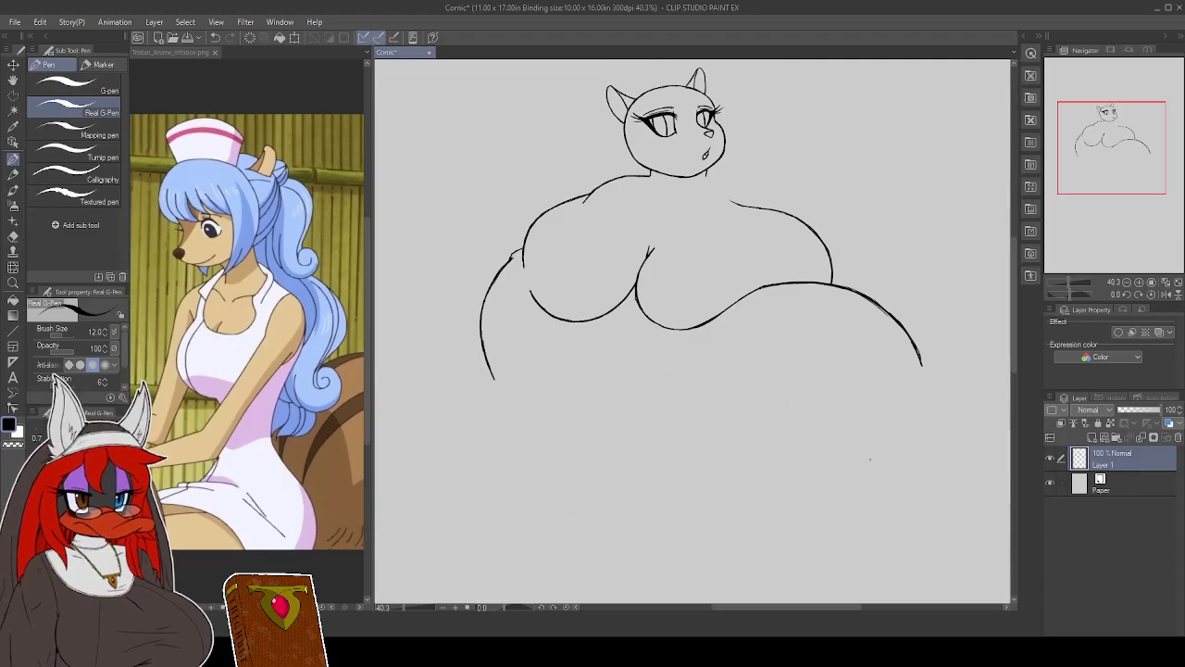
Draw a short curved line beneath the left chest form, bowing outward and ending in a small inward hook
{"action": "mouse_move", "coordinate": [753, 386]}
{"action": "left_mouse_down"}
{"action": "mouse_move", "coordinate": [741, 383]}
{"action": "mouse_move", "coordinate": [752, 361]}
{"action": "left_mouse_up"}
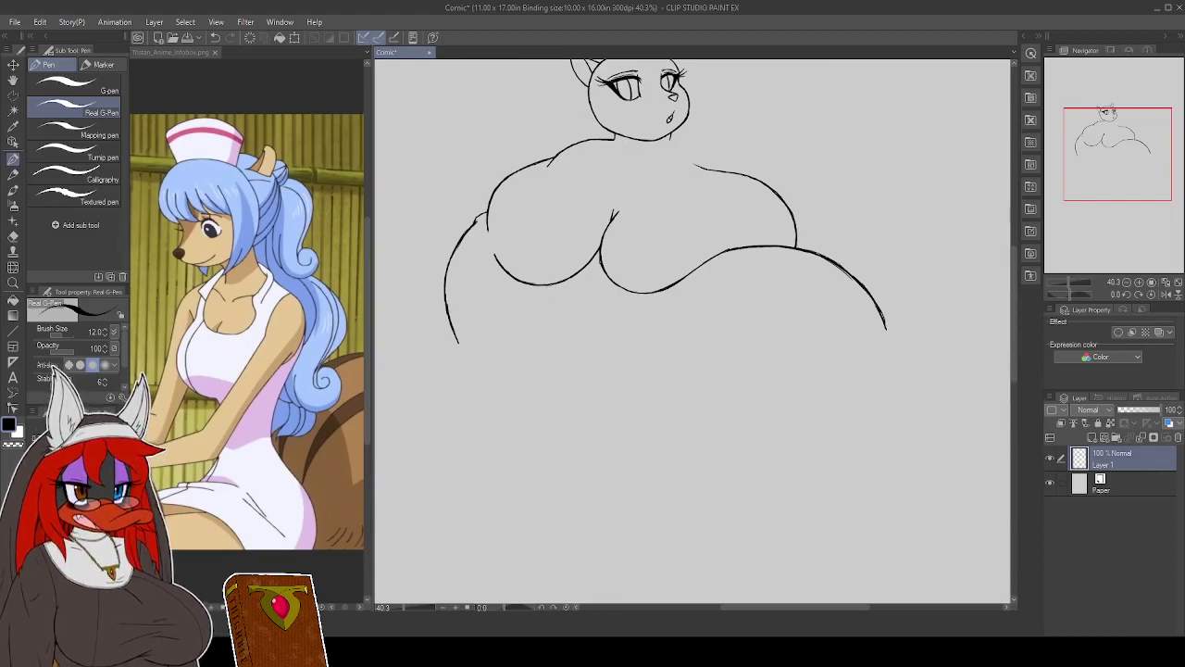
{"action": "left_click_drag", "start_coordinate": [545, 283], "coordinate": [532, 327]}
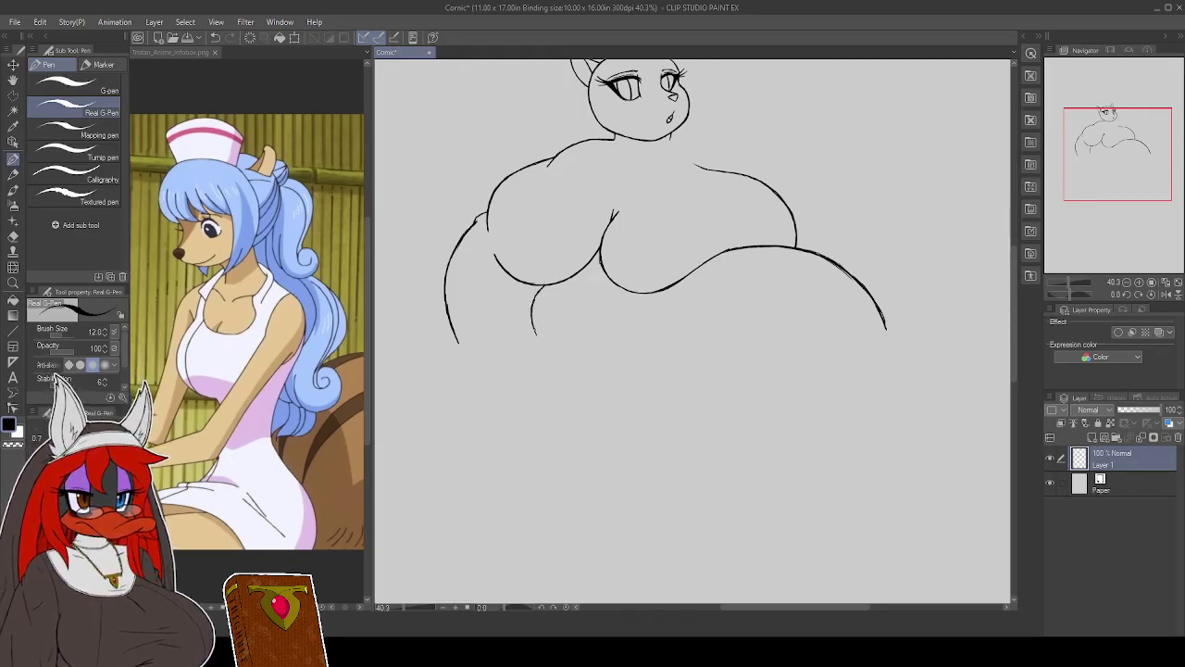
{"action": "left_click_drag", "start_coordinate": [544, 287], "coordinate": [534, 300]}
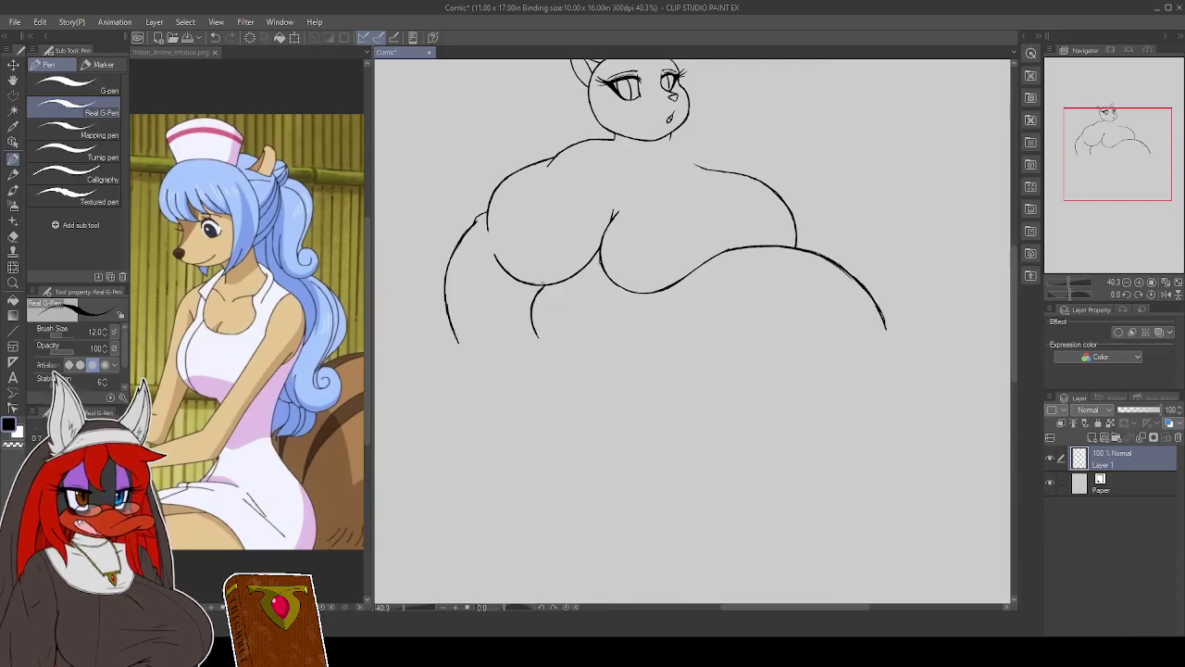
{"action": "left_click_drag", "start_coordinate": [535, 334], "coordinate": [546, 343]}
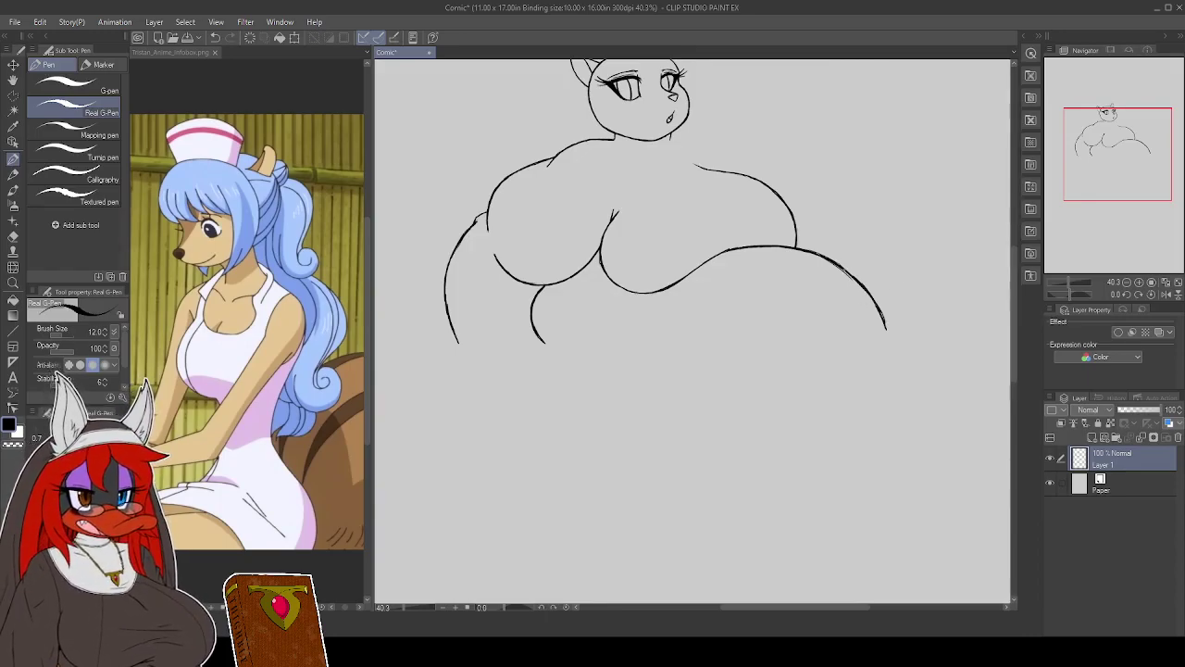
Thicken the right body curve, extend its lower end, and add a rounded hip contour that curls back inward beneath it
{"action": "left_click_drag", "start_coordinate": [834, 262], "coordinate": [857, 278]}
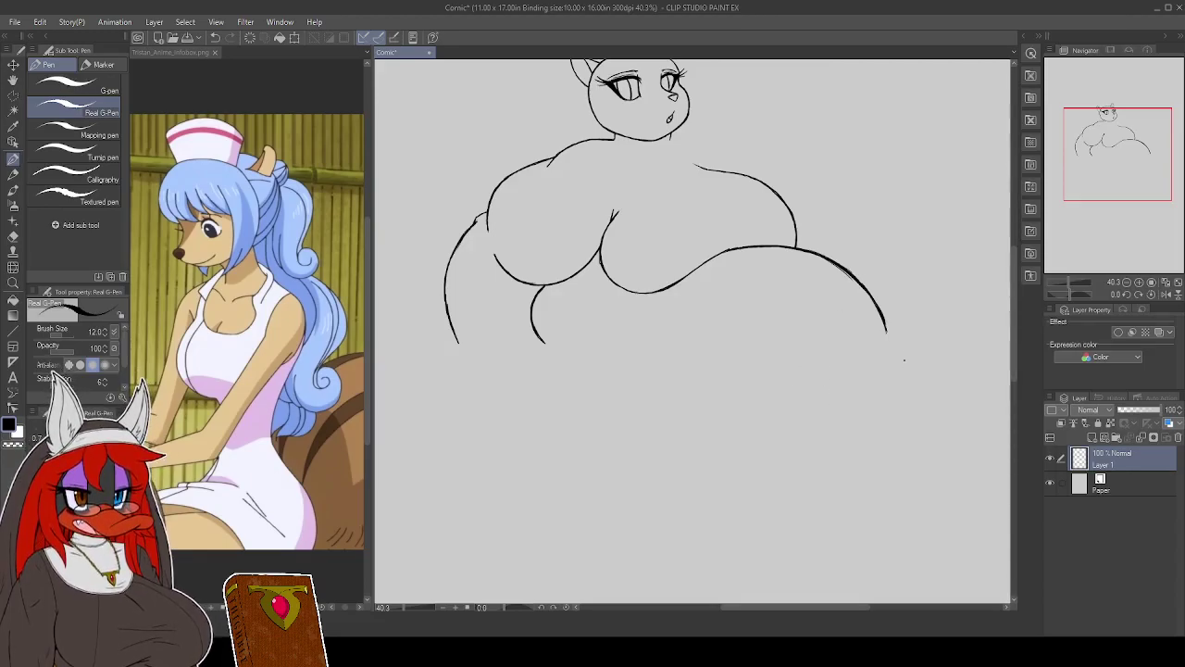
{"action": "left_click_drag", "start_coordinate": [887, 332], "coordinate": [889, 354]}
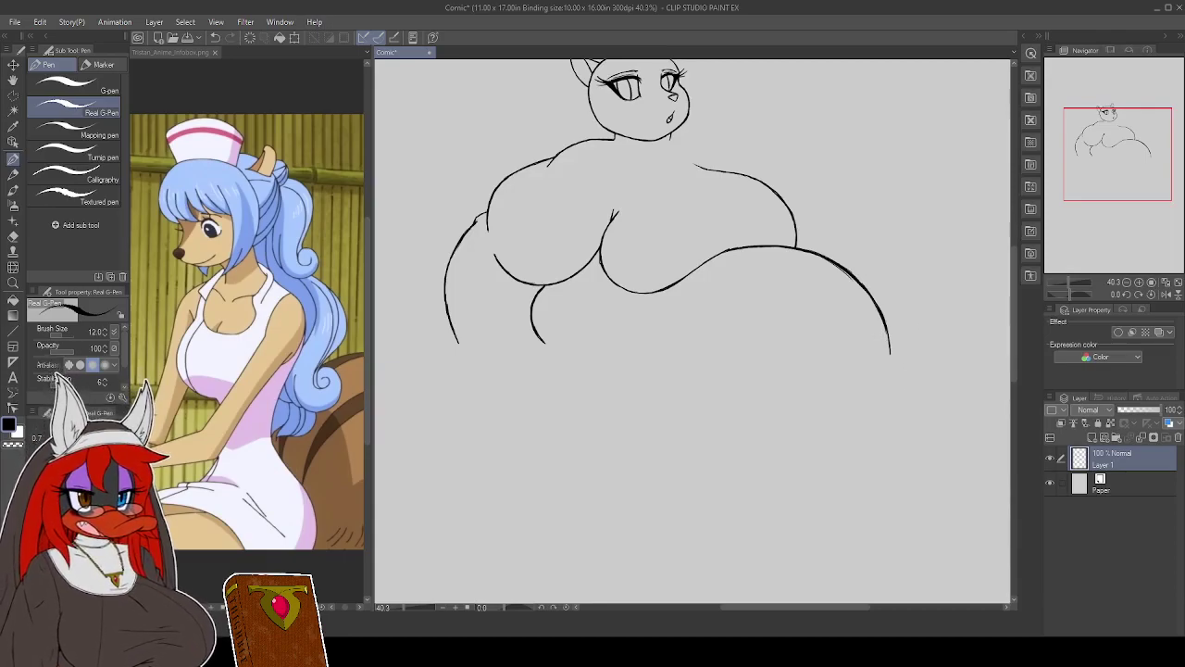
{"action": "left_click_drag", "start_coordinate": [887, 333], "coordinate": [912, 378]}
{"action": "left_click_drag", "start_coordinate": [887, 336], "coordinate": [917, 384]}
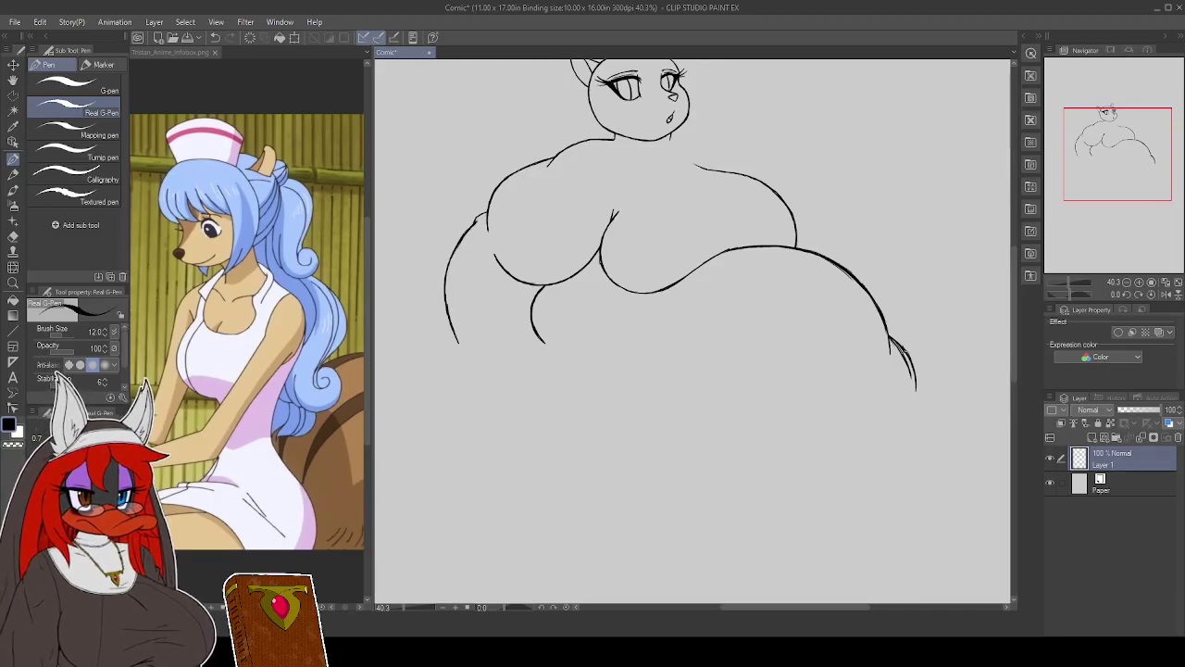
{"action": "left_click_drag", "start_coordinate": [916, 388], "coordinate": [917, 399]}
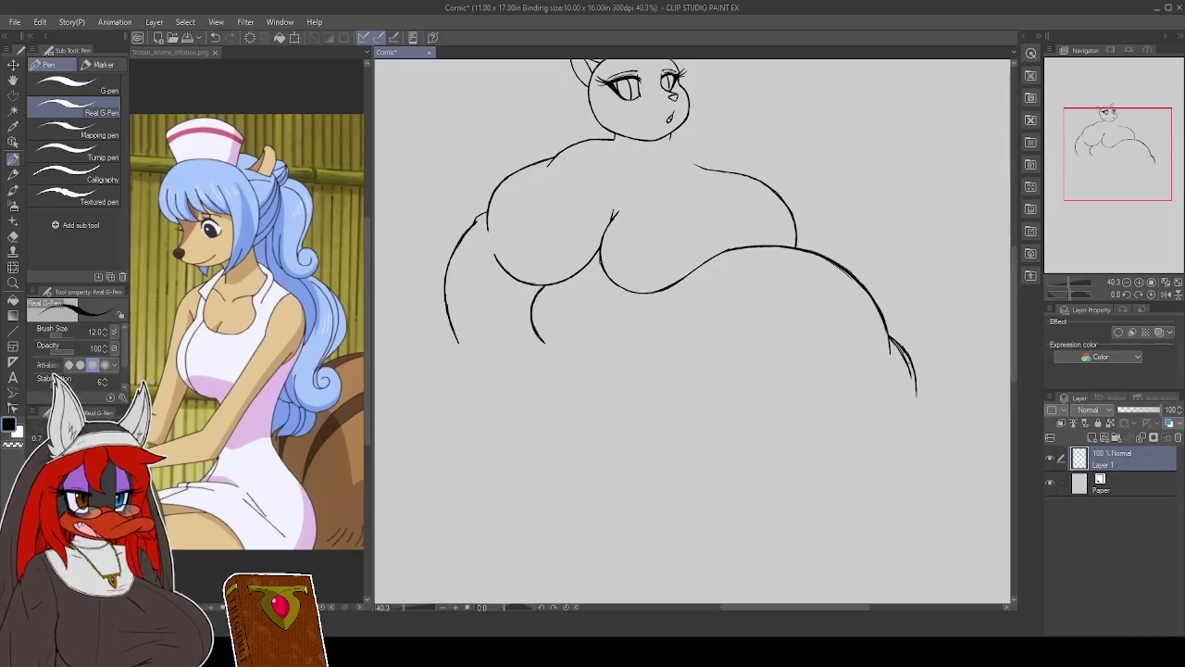
{"action": "mouse_move", "coordinate": [912, 364]}
{"action": "left_mouse_down"}
{"action": "mouse_move", "coordinate": [916, 426]}
{"action": "mouse_move", "coordinate": [873, 454]}
{"action": "mouse_move", "coordinate": [889, 448]}
{"action": "left_mouse_up"}
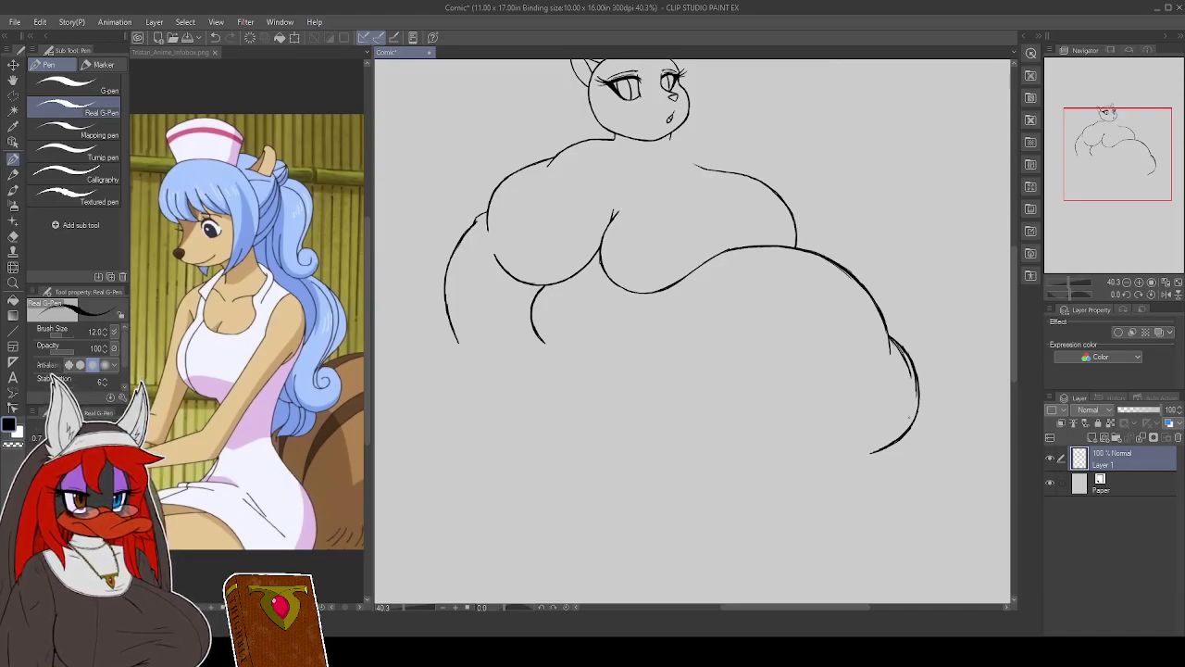
Redraw the underside of the right hip as a fuller, lower curve and clean away the old inner line and doubled strokes along its edge
{"action": "left_click_drag", "start_coordinate": [858, 454], "coordinate": [842, 454]}
{"action": "mouse_move", "coordinate": [932, 455]}
{"action": "left_mouse_down"}
{"action": "mouse_move", "coordinate": [940, 379]}
{"action": "mouse_move", "coordinate": [860, 375]}
{"action": "left_mouse_up"}
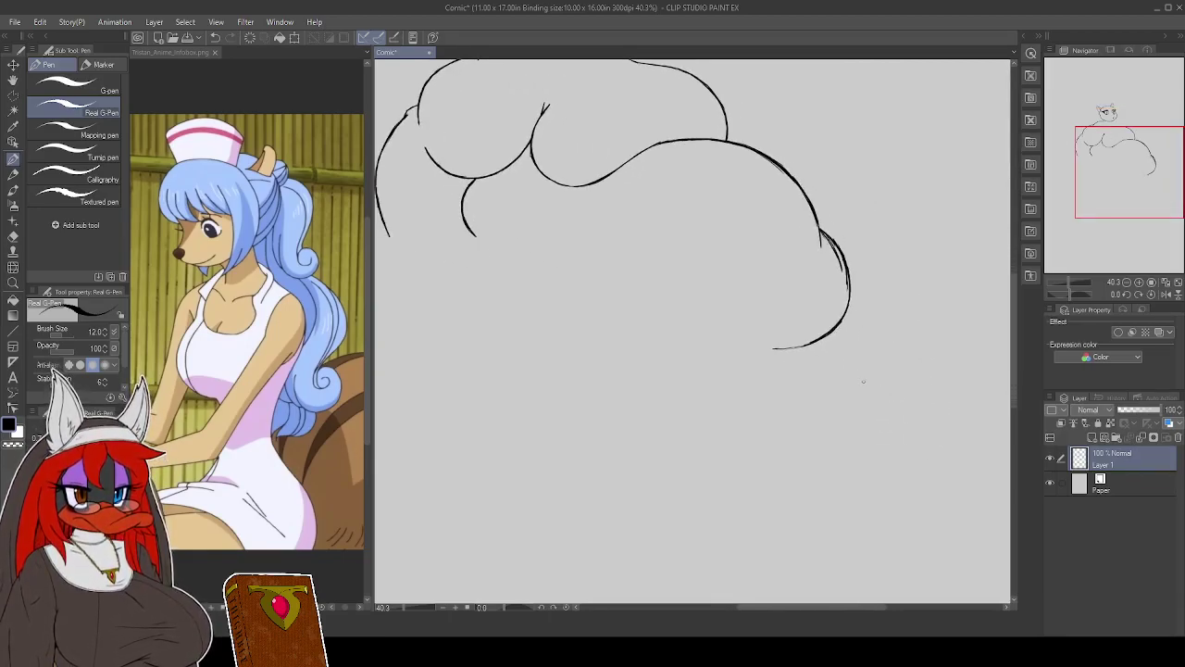
{"action": "mouse_move", "coordinate": [848, 313]}
{"action": "left_mouse_down"}
{"action": "mouse_move", "coordinate": [806, 371]}
{"action": "mouse_move", "coordinate": [738, 388]}
{"action": "mouse_move", "coordinate": [796, 378]}
{"action": "left_mouse_up"}
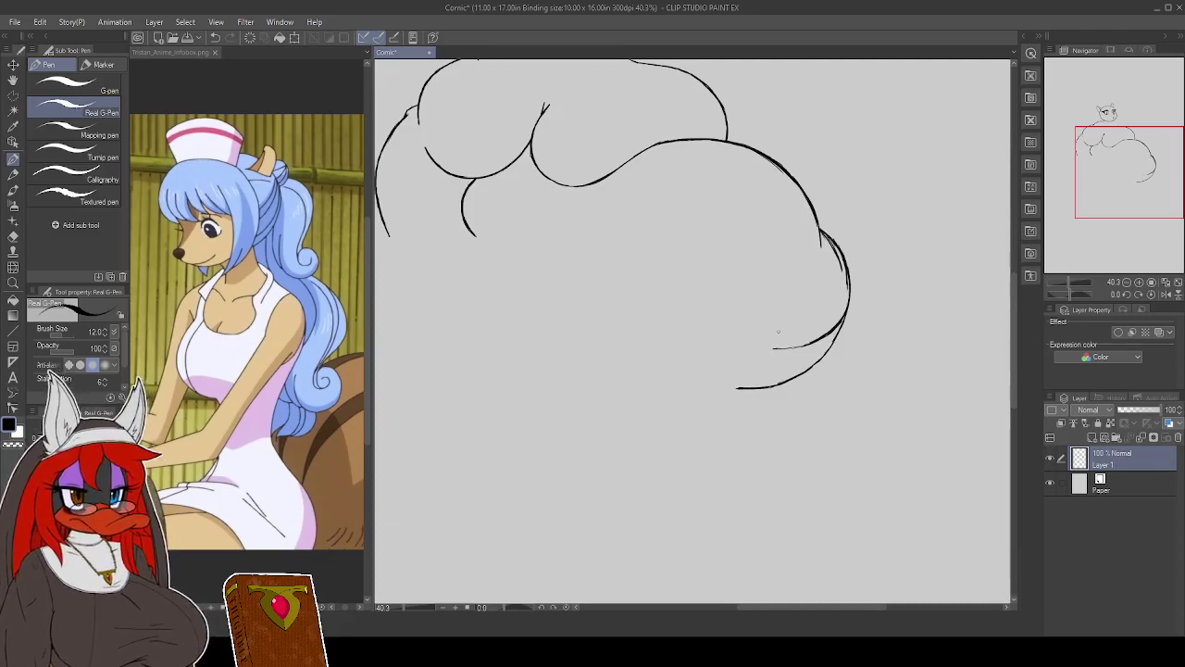
{"action": "mouse_move", "coordinate": [773, 348]}
{"action": "left_mouse_down"}
{"action": "mouse_move", "coordinate": [822, 339]}
{"action": "mouse_move", "coordinate": [846, 309]}
{"action": "left_mouse_up"}
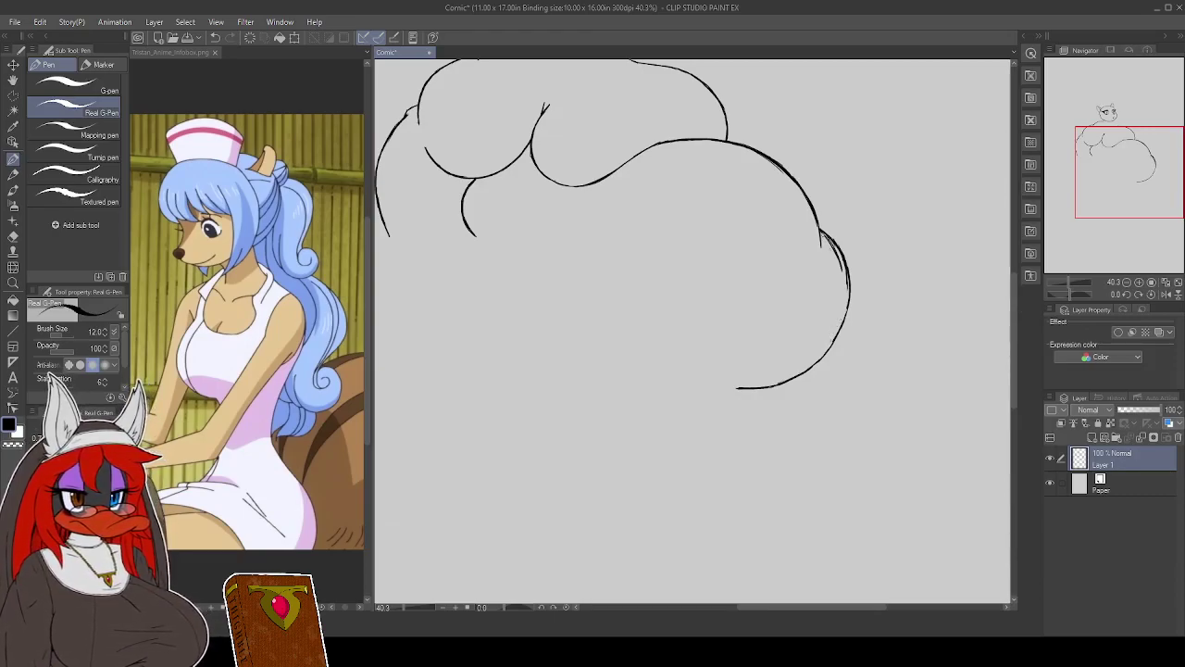
{"action": "mouse_move", "coordinate": [822, 234]}
{"action": "left_mouse_down"}
{"action": "mouse_move", "coordinate": [846, 274]}
{"action": "mouse_move", "coordinate": [843, 261]}
{"action": "left_mouse_up"}
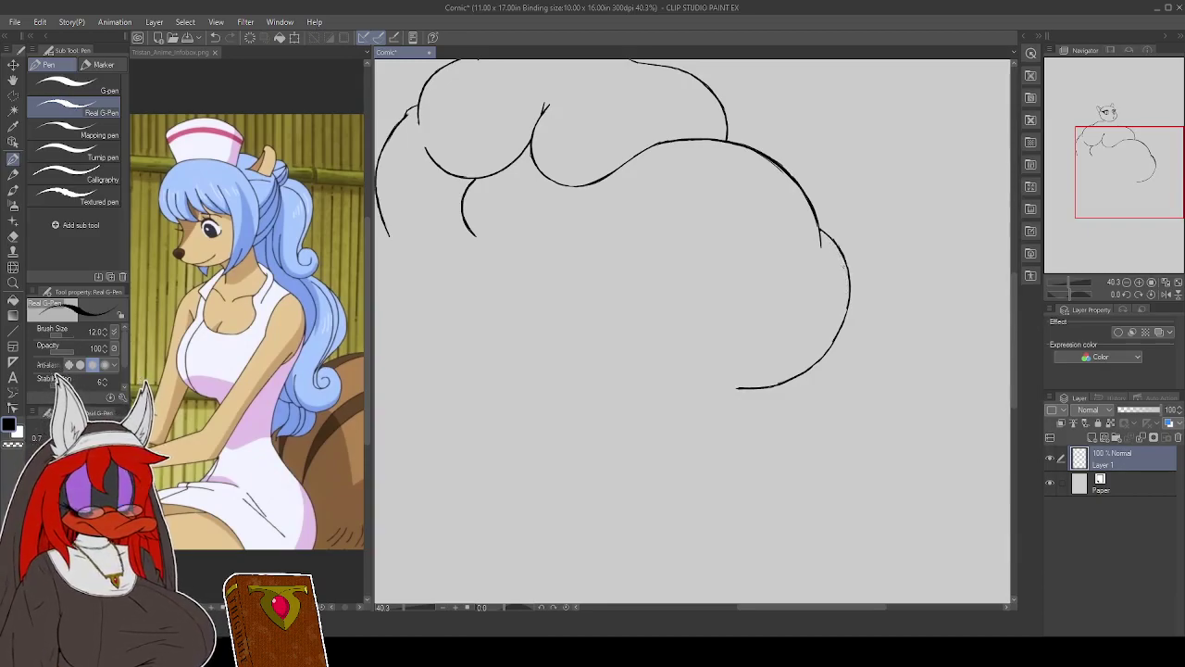
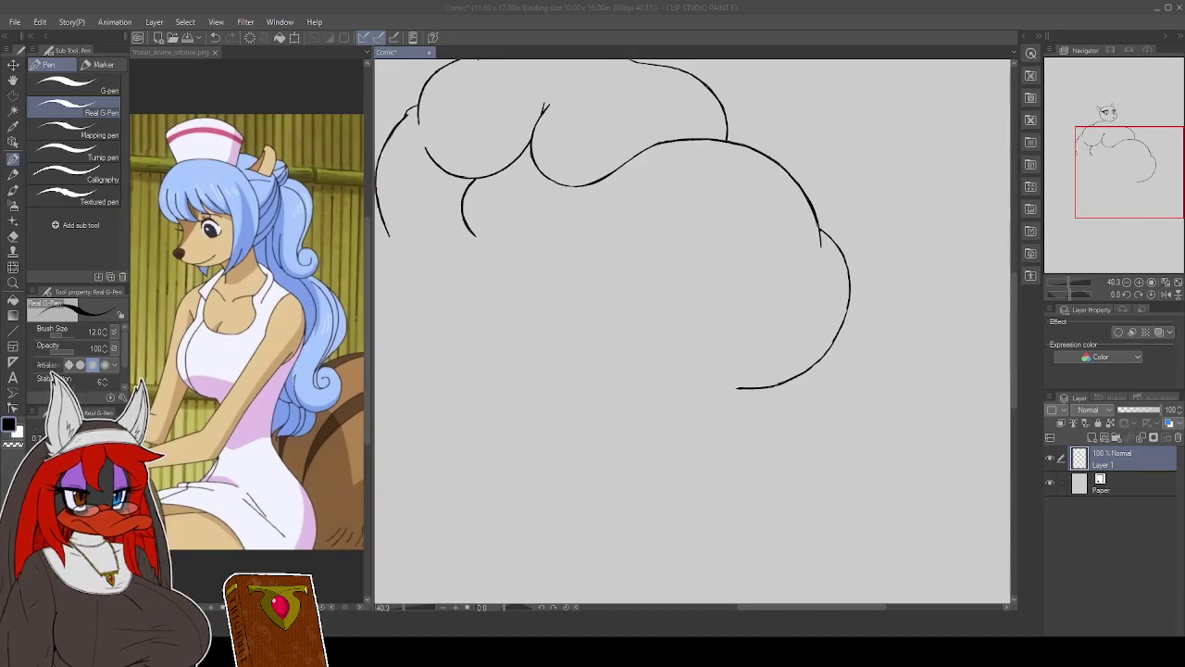
{"action": "left_click", "coordinate": [1020, 402]}
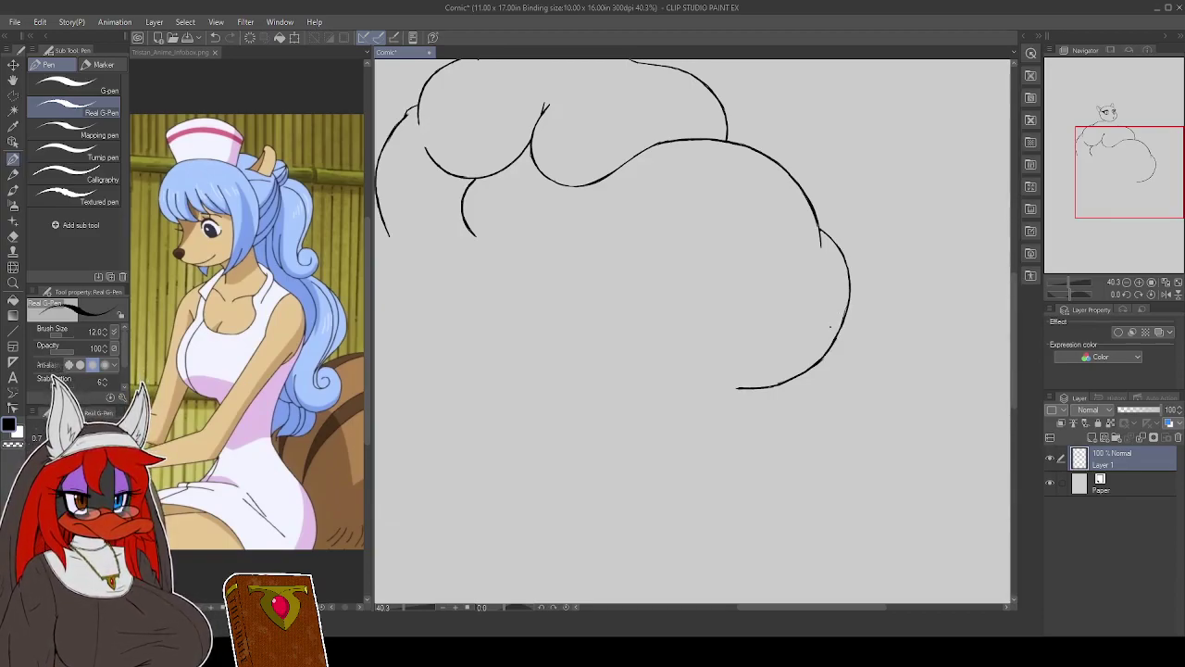
{"action": "left_click_drag", "start_coordinate": [844, 315], "coordinate": [836, 337]}
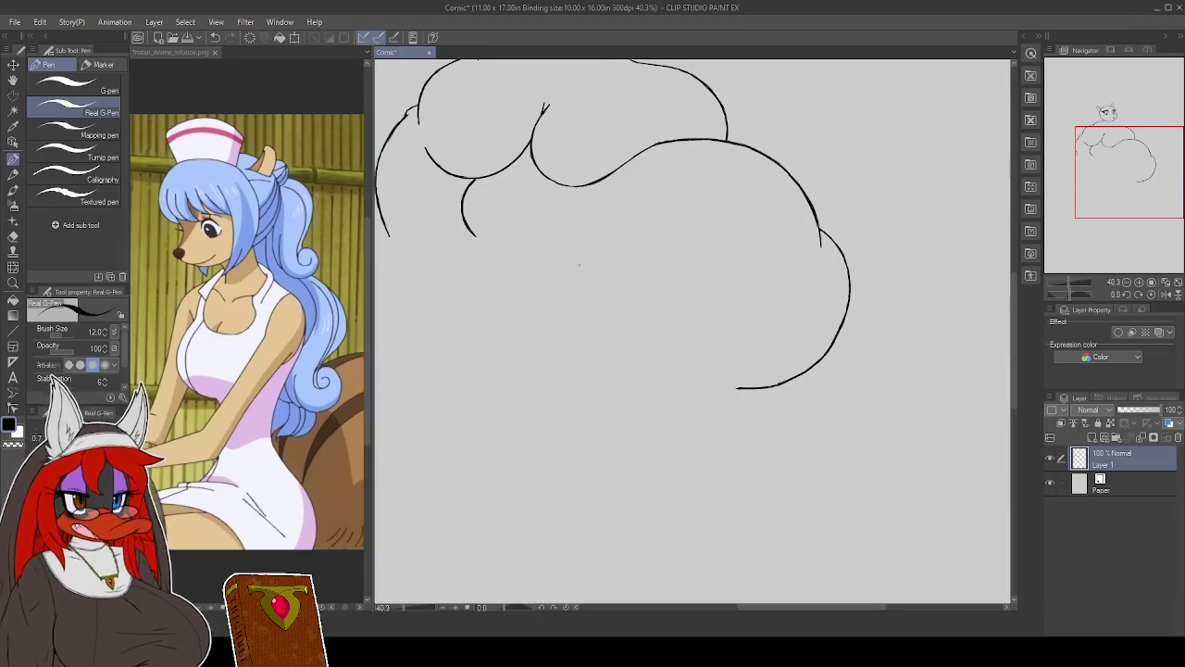
Draw a long sweeping lower body contour that joins the underside of the right hip, and add a short diagonal crease between the chest forms
{"action": "mouse_move", "coordinate": [495, 257]}
{"action": "left_mouse_down"}
{"action": "mouse_move", "coordinate": [550, 337]}
{"action": "mouse_move", "coordinate": [594, 378]}
{"action": "mouse_move", "coordinate": [675, 394]}
{"action": "mouse_move", "coordinate": [757, 376]}
{"action": "mouse_move", "coordinate": [769, 374]}
{"action": "left_mouse_up"}
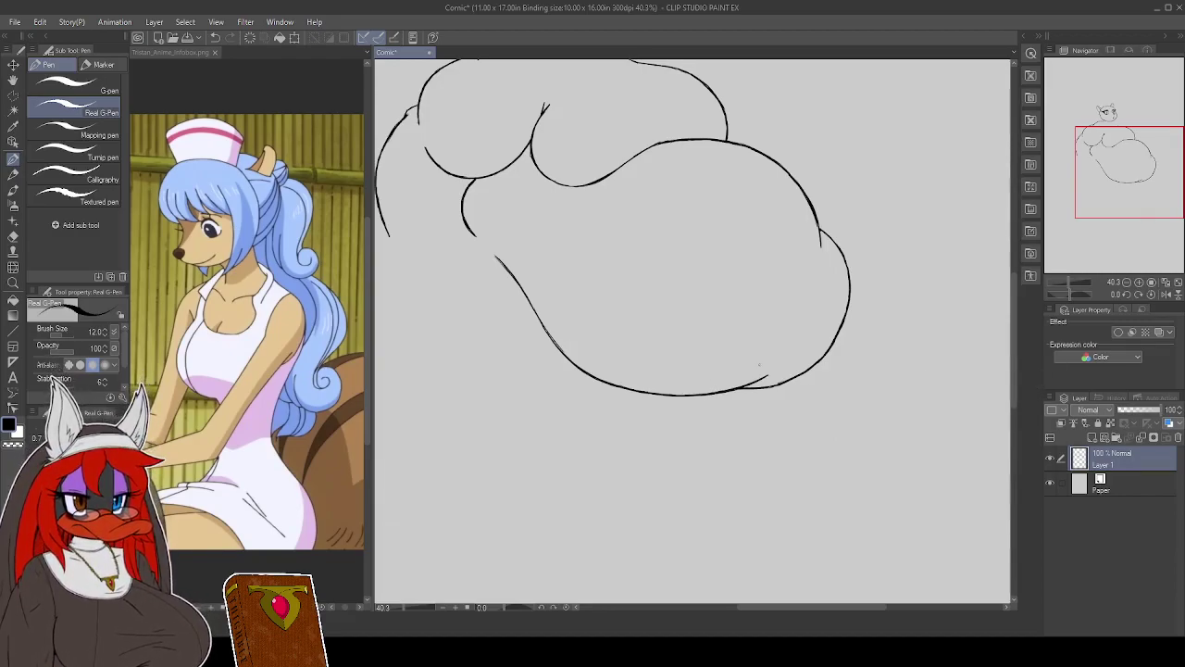
{"action": "left_click_drag", "start_coordinate": [729, 339], "coordinate": [797, 392]}
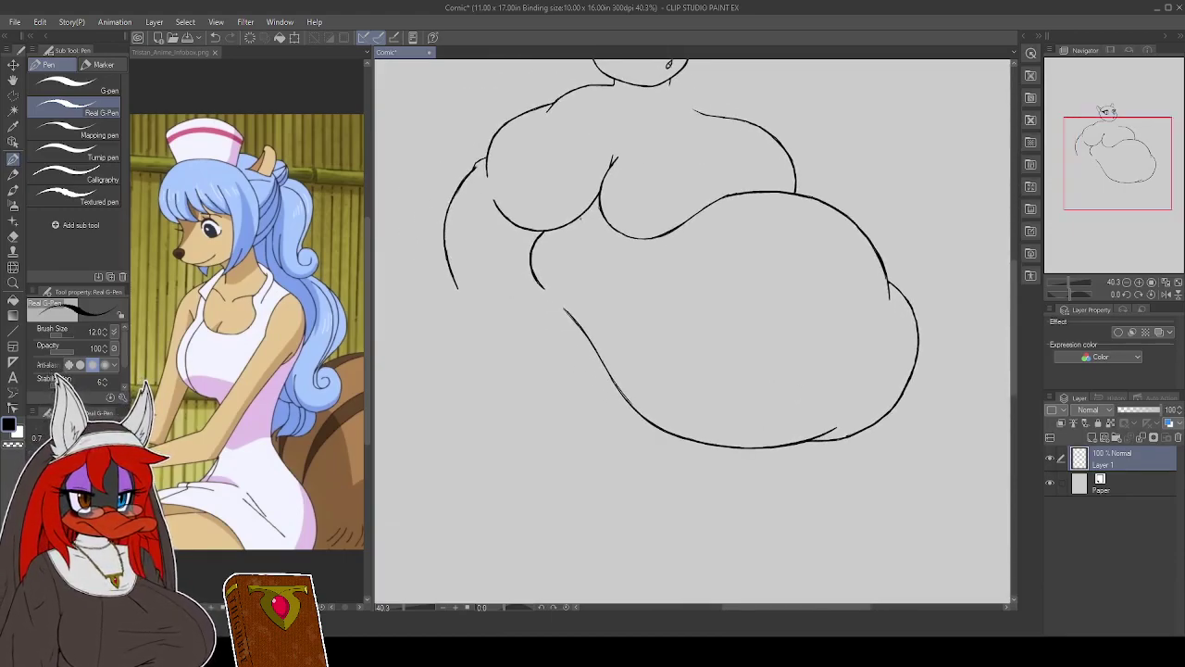
{"action": "left_click_drag", "start_coordinate": [580, 219], "coordinate": [598, 237]}
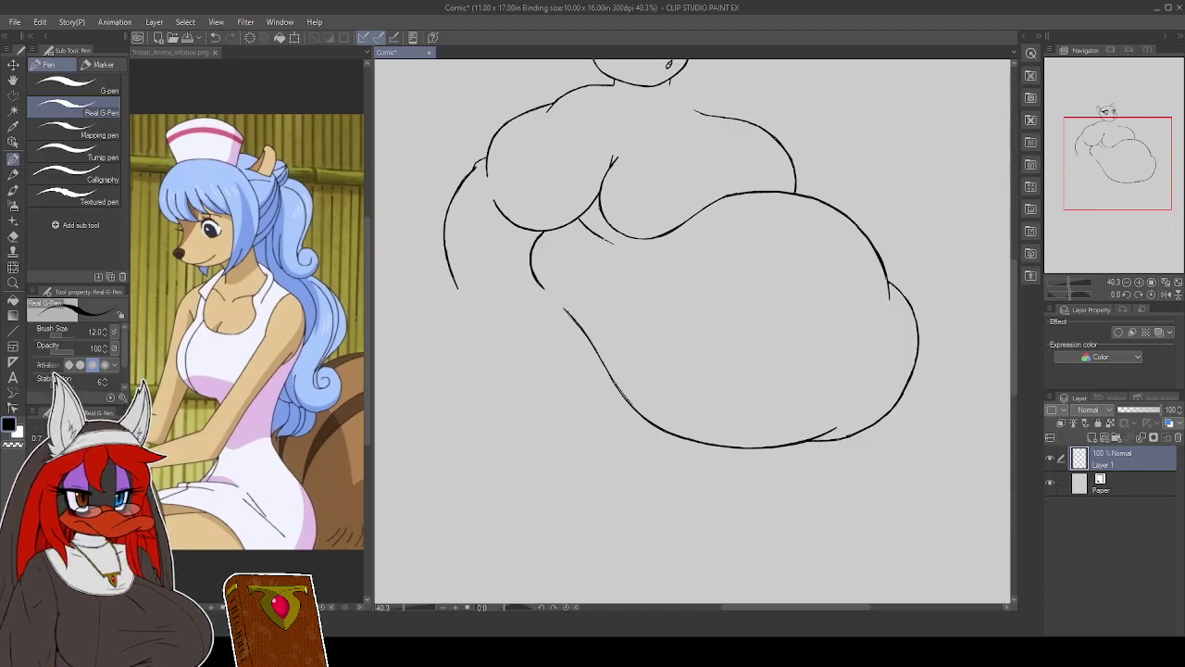
{"action": "left_click_drag", "start_coordinate": [589, 231], "coordinate": [602, 240]}
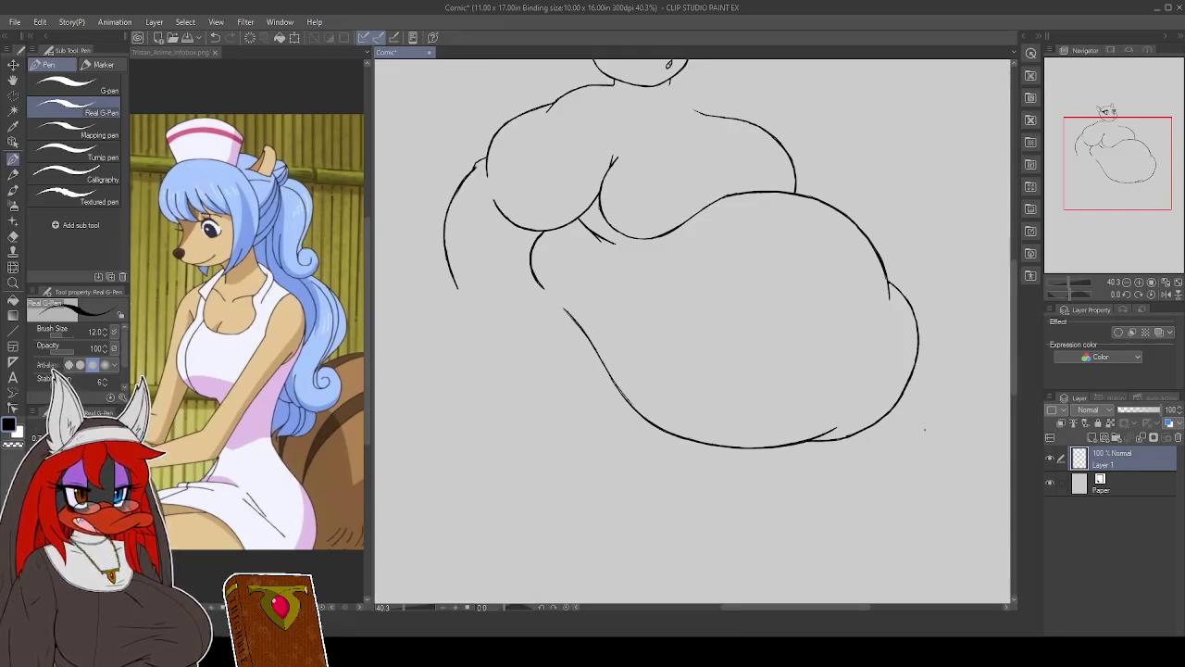
Draw a large rounded left hip contour from the waist curve, bulging outward and down, and clean up the stray stroke near its top
{"action": "left_click_drag", "start_coordinate": [799, 372], "coordinate": [842, 239]}
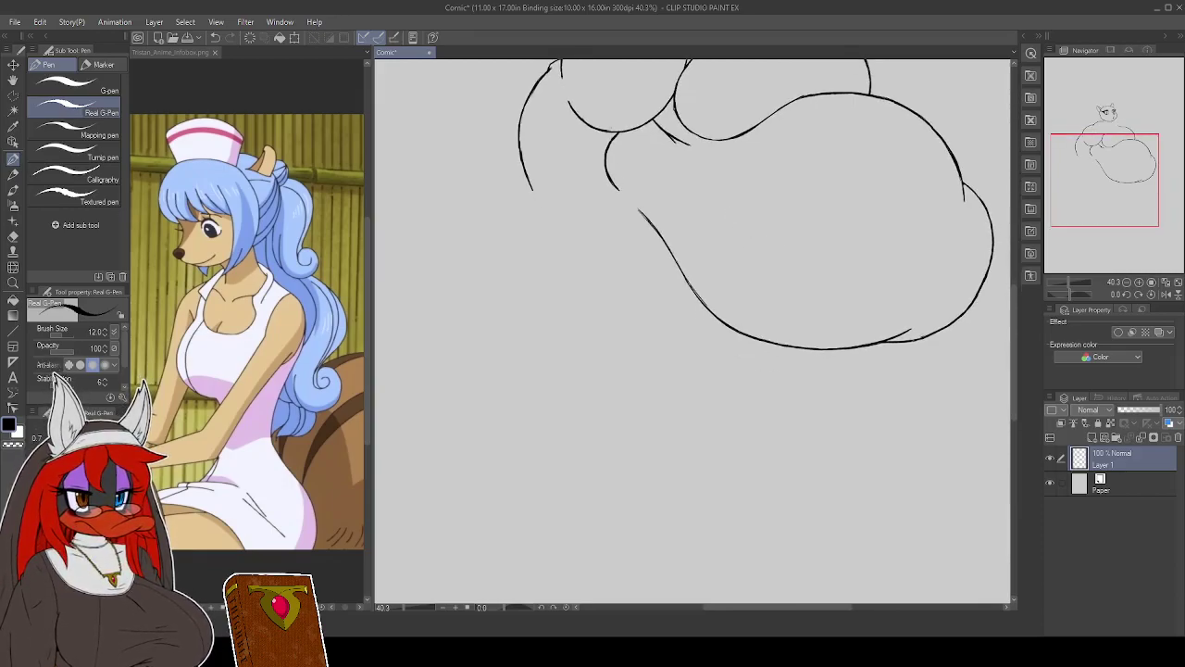
{"action": "mouse_move", "coordinate": [608, 167]}
{"action": "left_mouse_down"}
{"action": "mouse_move", "coordinate": [543, 197]}
{"action": "mouse_move", "coordinate": [529, 221]}
{"action": "left_mouse_up"}
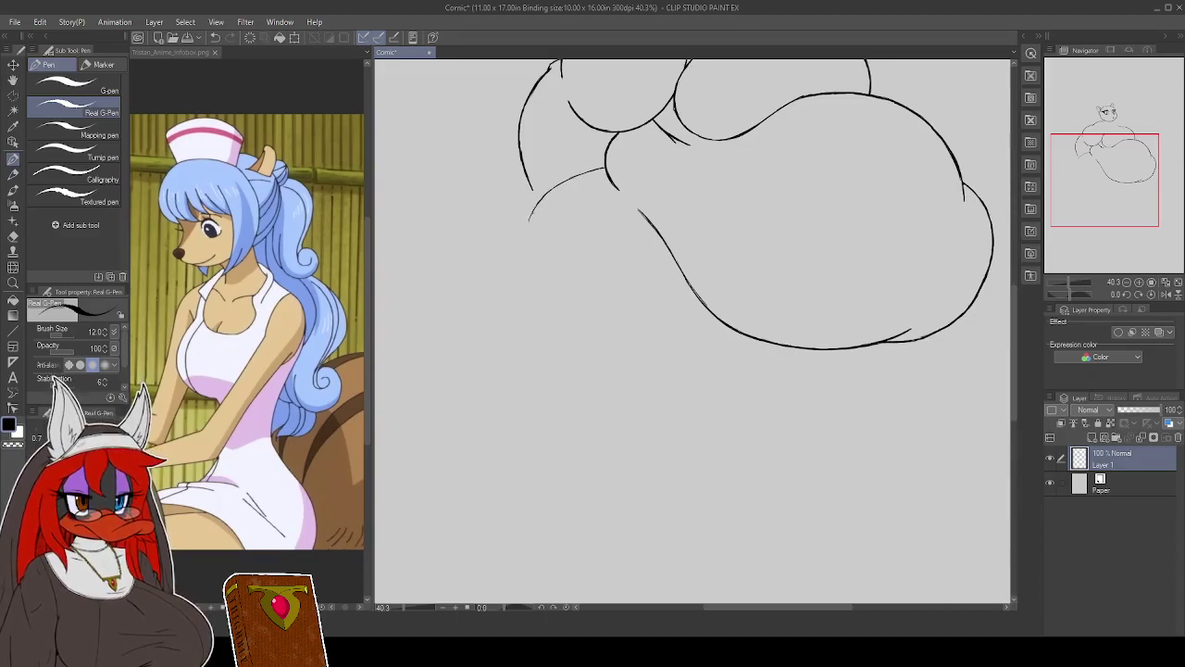
{"action": "mouse_move", "coordinate": [573, 178]}
{"action": "left_mouse_down"}
{"action": "mouse_move", "coordinate": [492, 241]}
{"action": "mouse_move", "coordinate": [484, 284]}
{"action": "mouse_move", "coordinate": [500, 341]}
{"action": "mouse_move", "coordinate": [482, 271]}
{"action": "left_mouse_up"}
{"action": "mouse_move", "coordinate": [491, 326]}
{"action": "left_mouse_down"}
{"action": "mouse_move", "coordinate": [520, 361]}
{"action": "mouse_move", "coordinate": [494, 329]}
{"action": "mouse_move", "coordinate": [485, 262]}
{"action": "mouse_move", "coordinate": [532, 190]}
{"action": "left_mouse_up"}
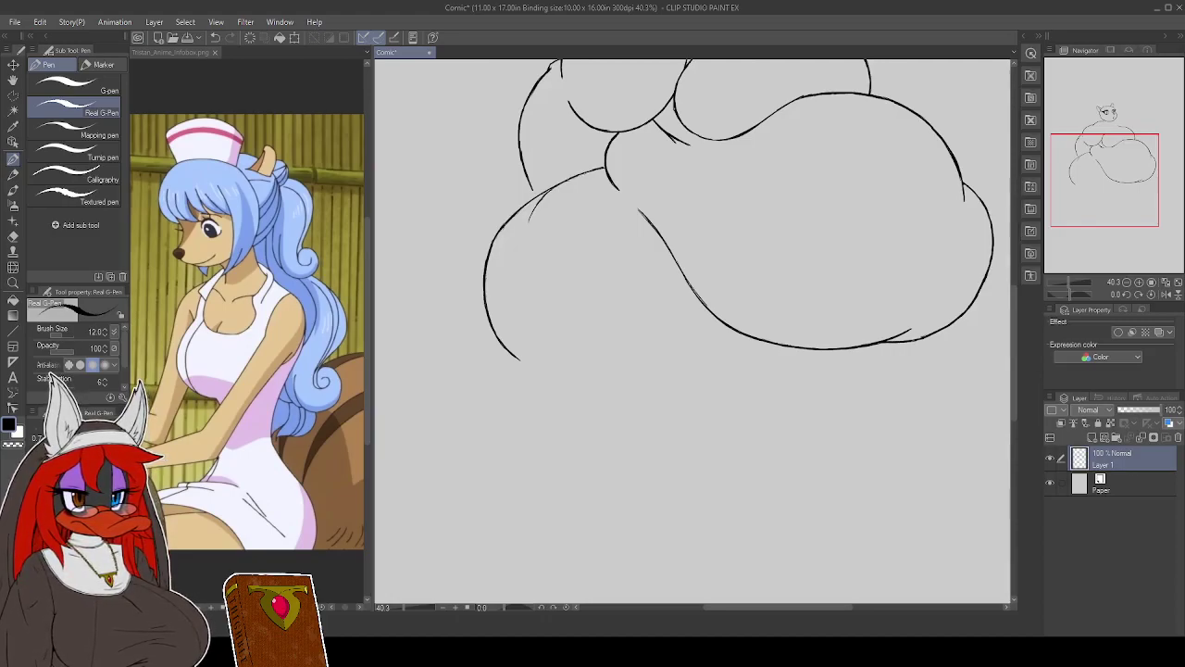
{"action": "left_click_drag", "start_coordinate": [556, 182], "coordinate": [505, 224]}
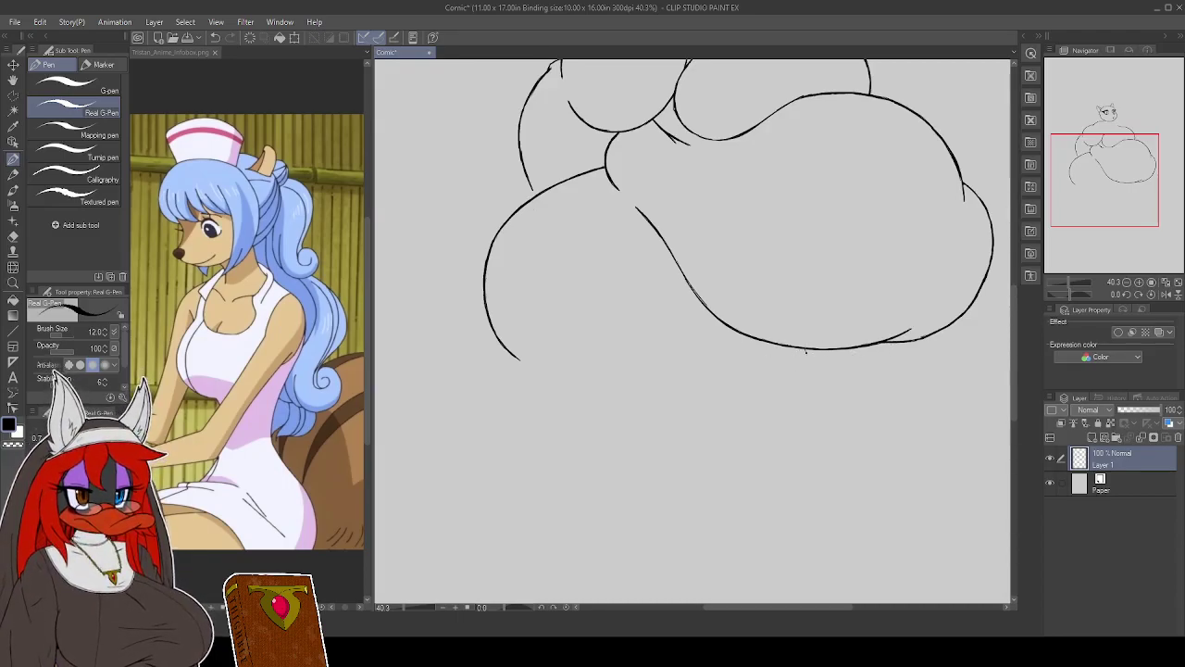
Draw a pair of inward-curving thigh contours below the left hip and the body's lower edge, removing the overlapping inner lines
{"action": "mouse_move", "coordinate": [807, 350]}
{"action": "left_mouse_down"}
{"action": "mouse_move", "coordinate": [802, 385]}
{"action": "mouse_move", "coordinate": [744, 416]}
{"action": "left_mouse_up"}
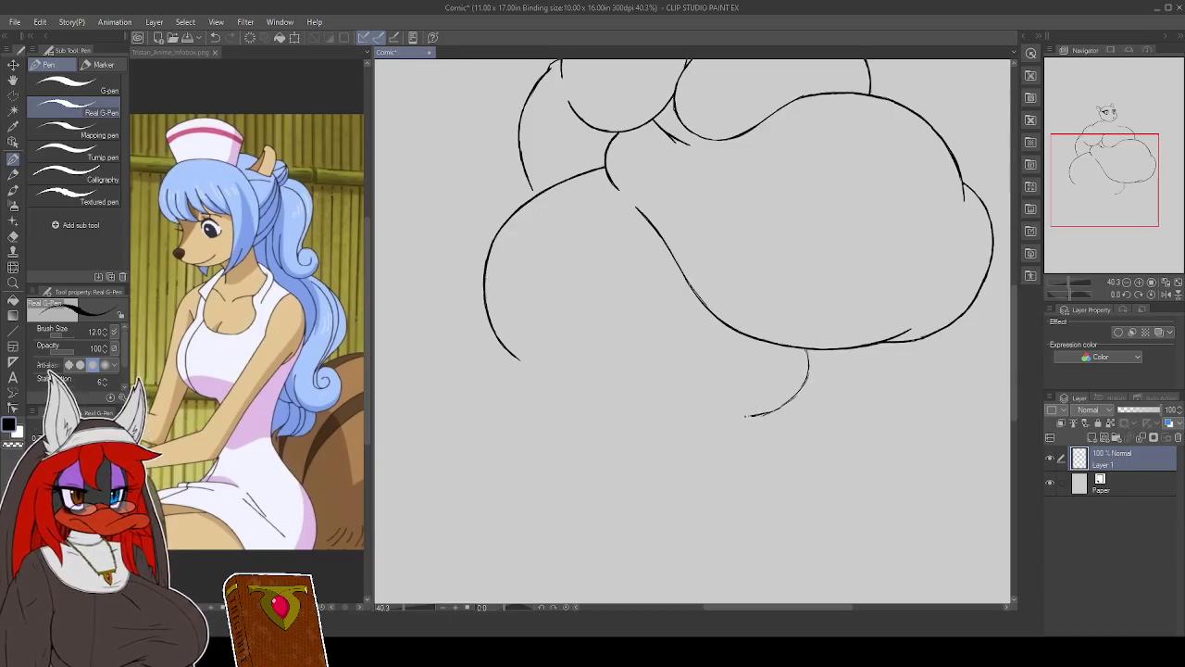
{"action": "mouse_move", "coordinate": [492, 307]}
{"action": "left_mouse_down"}
{"action": "mouse_move", "coordinate": [499, 374]}
{"action": "mouse_move", "coordinate": [559, 423]}
{"action": "left_mouse_up"}
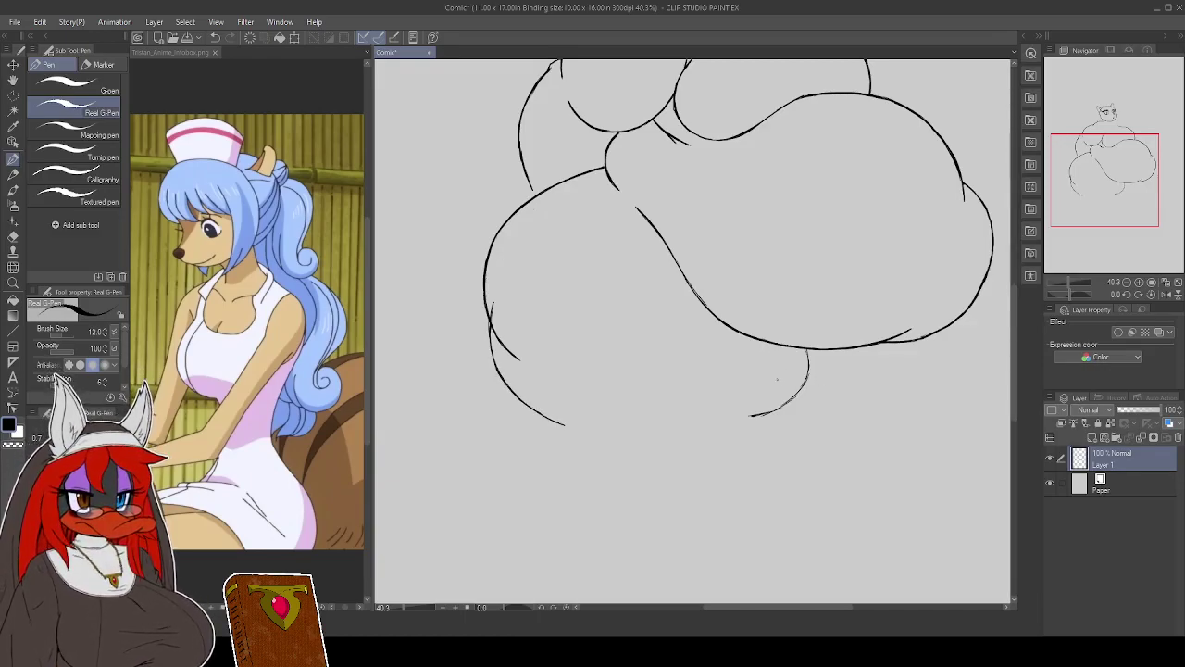
{"action": "mouse_move", "coordinate": [810, 356]}
{"action": "left_mouse_down"}
{"action": "mouse_move", "coordinate": [790, 414]}
{"action": "mouse_move", "coordinate": [745, 441]}
{"action": "mouse_move", "coordinate": [798, 401]}
{"action": "left_mouse_up"}
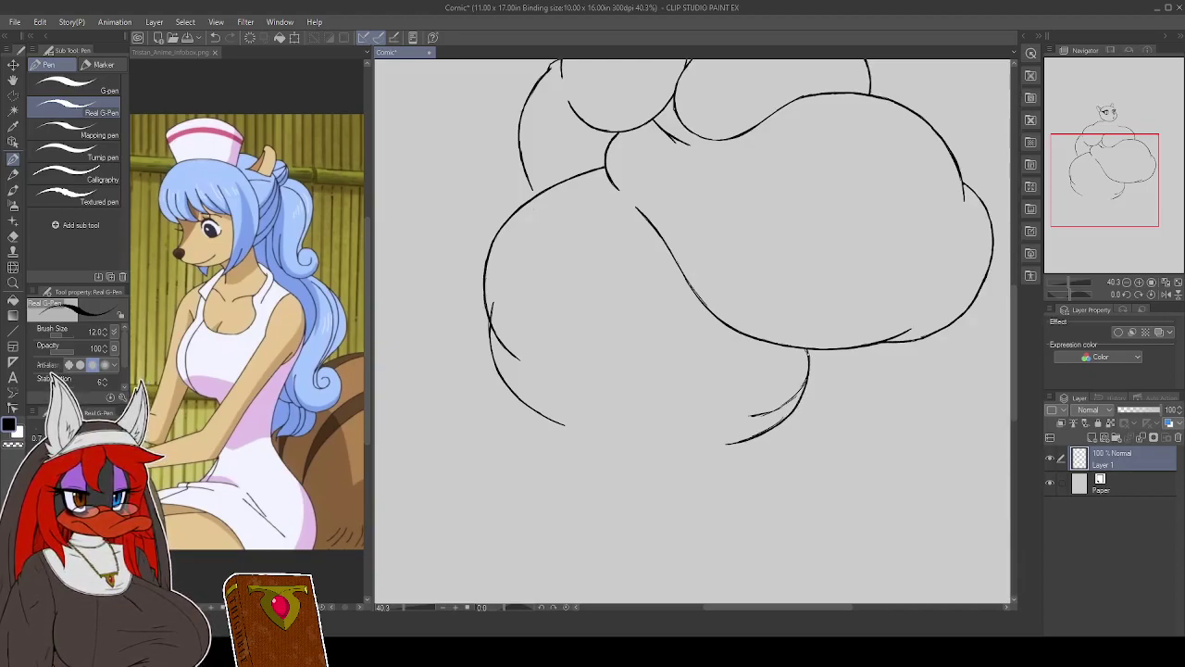
{"action": "left_click_drag", "start_coordinate": [809, 354], "coordinate": [791, 411]}
{"action": "key", "text": "ctrl+z"}
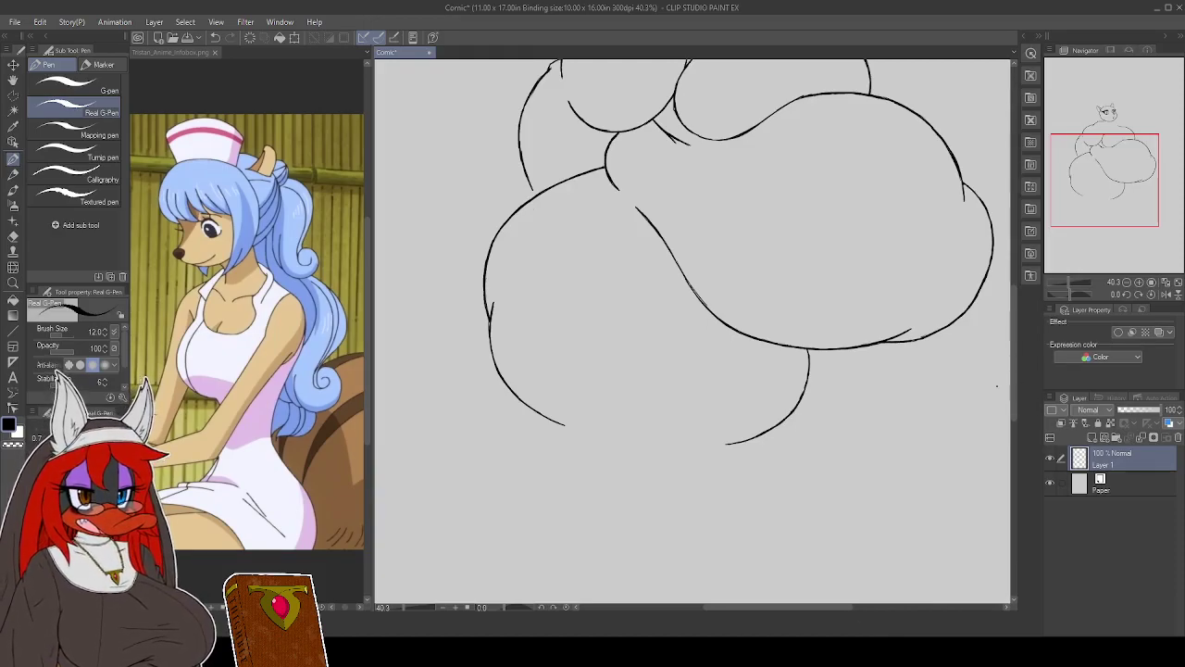
Draw two rounded lower-leg contours beneath the thigh curves, tapering inward toward each other at the ankle
{"action": "left_click_drag", "start_coordinate": [1011, 404], "coordinate": [1010, 442]}
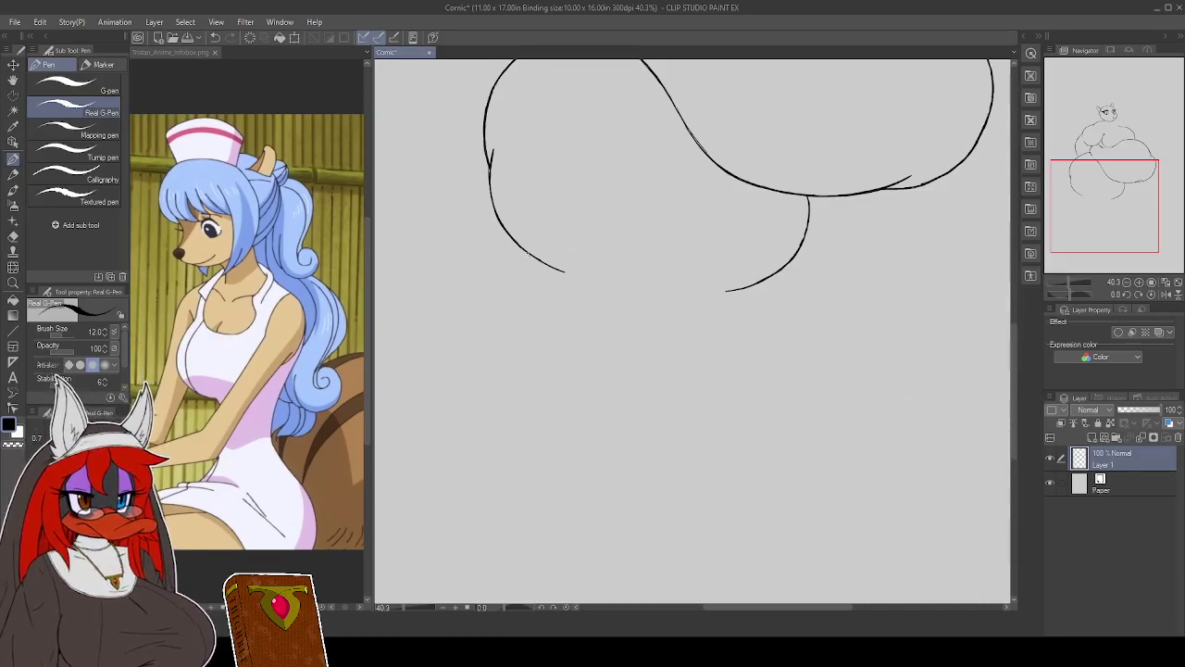
{"action": "mouse_move", "coordinate": [523, 248]}
{"action": "left_mouse_down"}
{"action": "mouse_move", "coordinate": [534, 315]}
{"action": "mouse_move", "coordinate": [558, 338]}
{"action": "mouse_move", "coordinate": [525, 285]}
{"action": "left_mouse_up"}
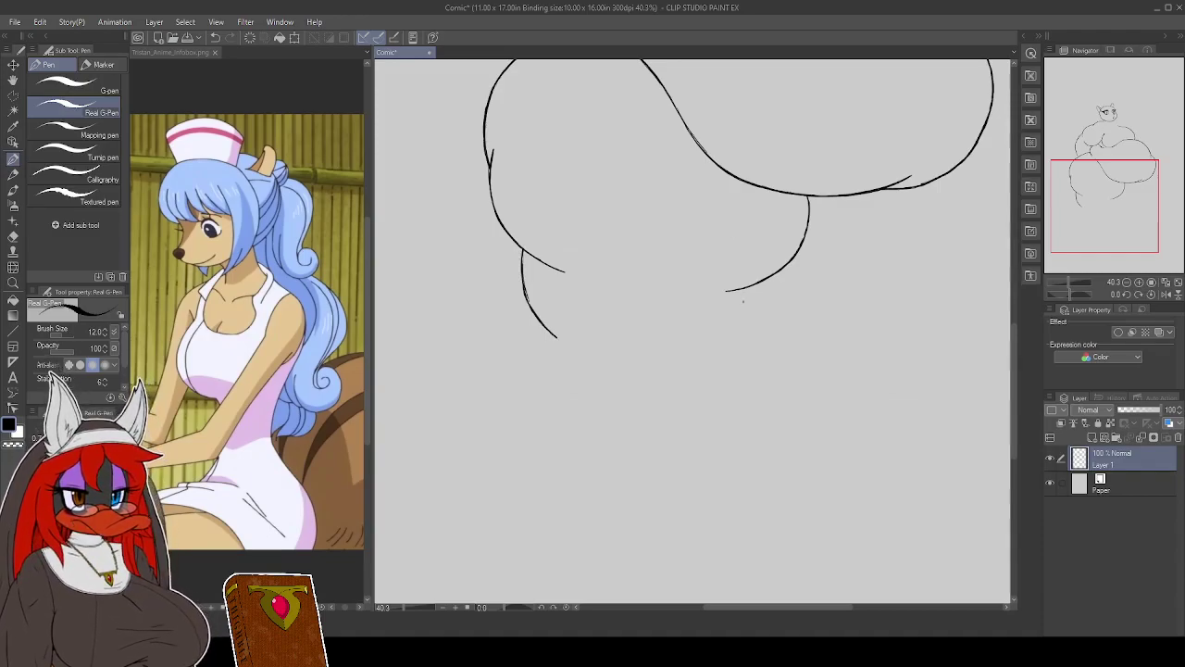
{"action": "left_click_drag", "start_coordinate": [748, 285], "coordinate": [738, 332]}
{"action": "left_click_drag", "start_coordinate": [742, 322], "coordinate": [706, 361]}
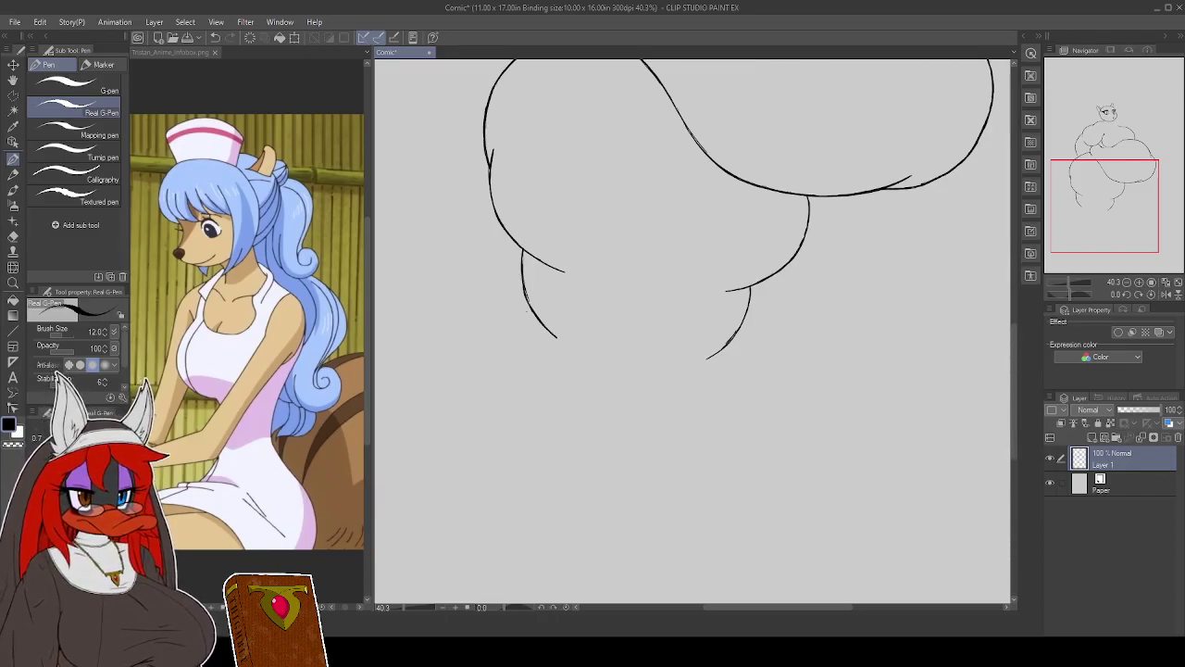
{"action": "left_click_drag", "start_coordinate": [526, 300], "coordinate": [567, 352]}
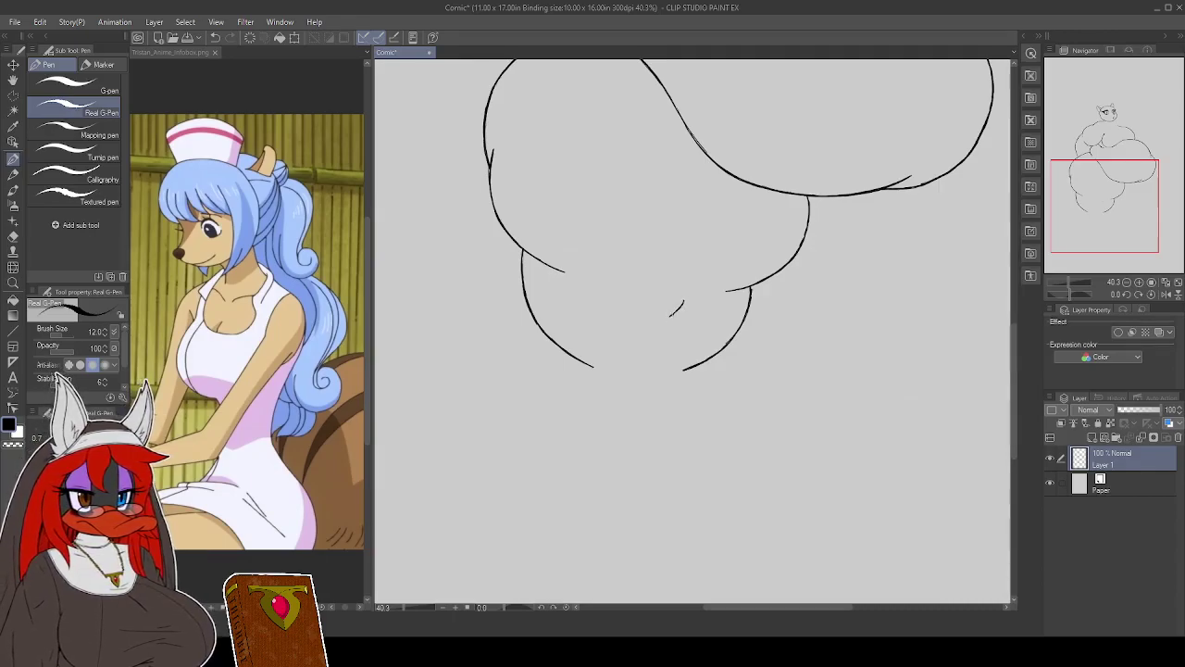
Add a short crease mark inside the lower leg and a small arc beside the left arm where it meets the hip
{"action": "left_click_drag", "start_coordinate": [642, 313], "coordinate": [655, 310]}
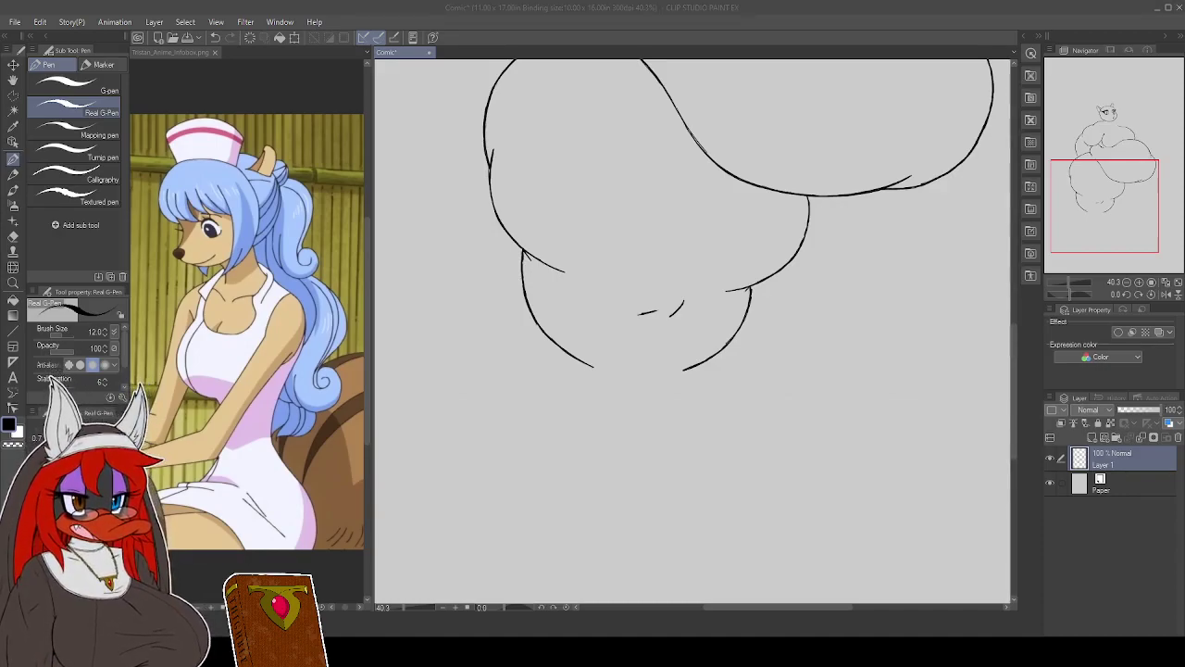
{"action": "left_click", "coordinate": [570, 34]}
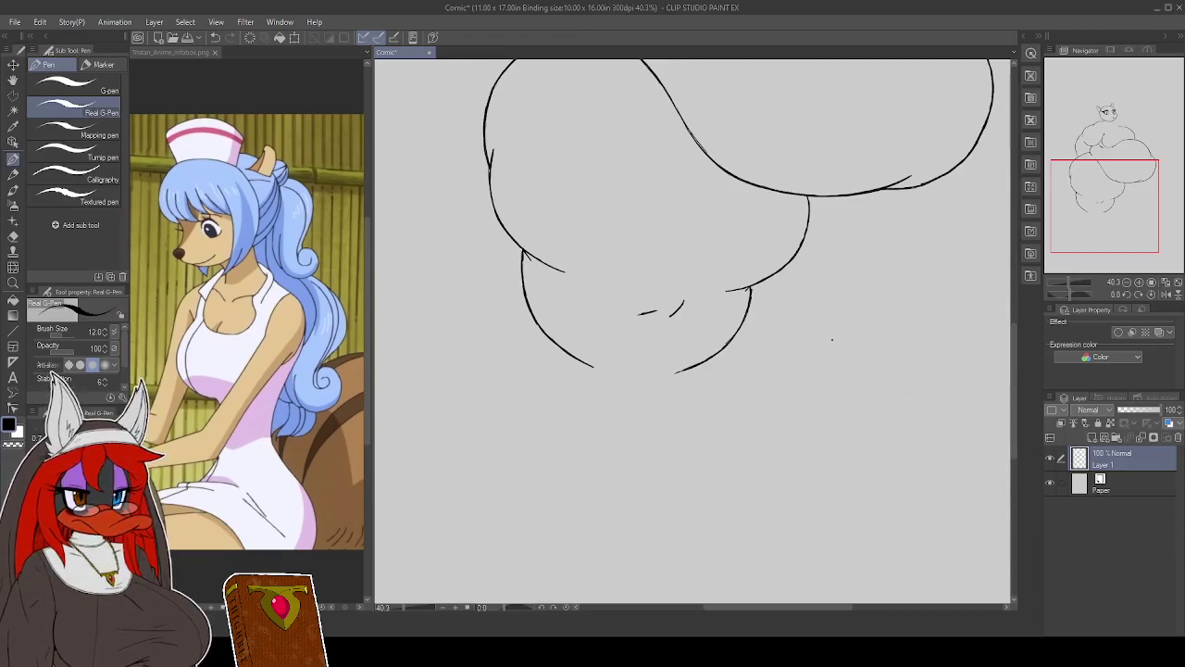
{"action": "mouse_move", "coordinate": [822, 340]}
{"action": "left_mouse_down"}
{"action": "mouse_move", "coordinate": [476, 370]}
{"action": "mouse_move", "coordinate": [426, 482]}
{"action": "mouse_move", "coordinate": [863, 493]}
{"action": "left_mouse_up"}
{"action": "scroll", "coordinate": [863, 493], "scroll_direction": "down", "scroll_amount": 3}
{"action": "scroll", "coordinate": [863, 492], "scroll_direction": "up", "scroll_amount": 3}
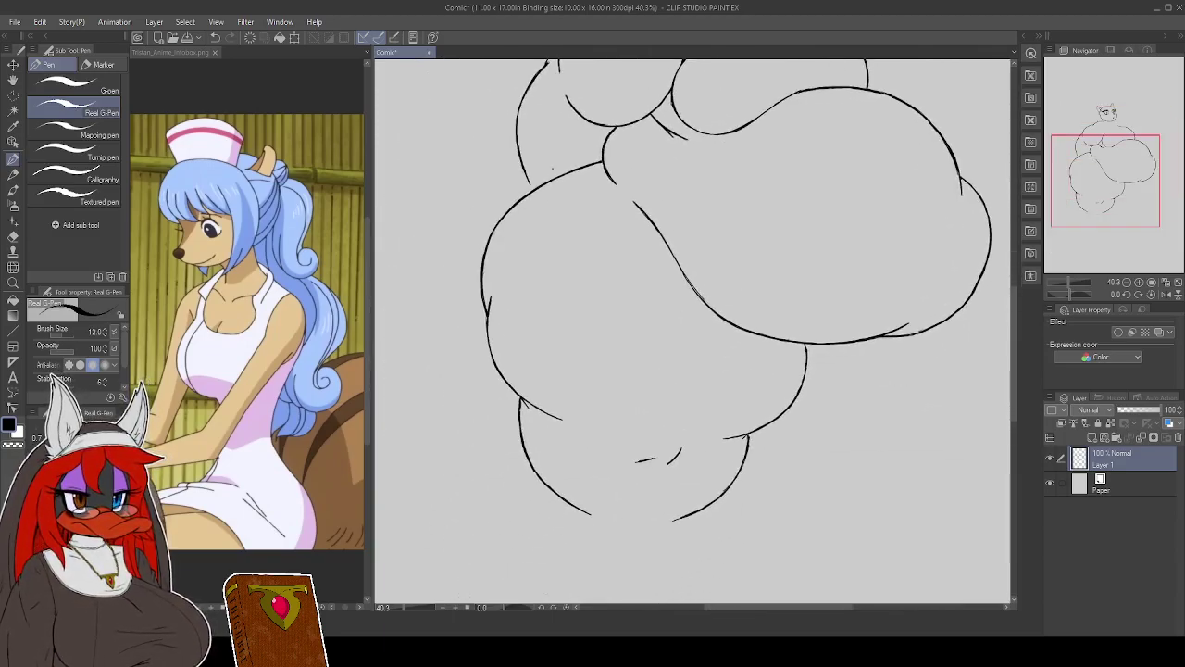
{"action": "left_click_drag", "start_coordinate": [528, 184], "coordinate": [506, 199]}
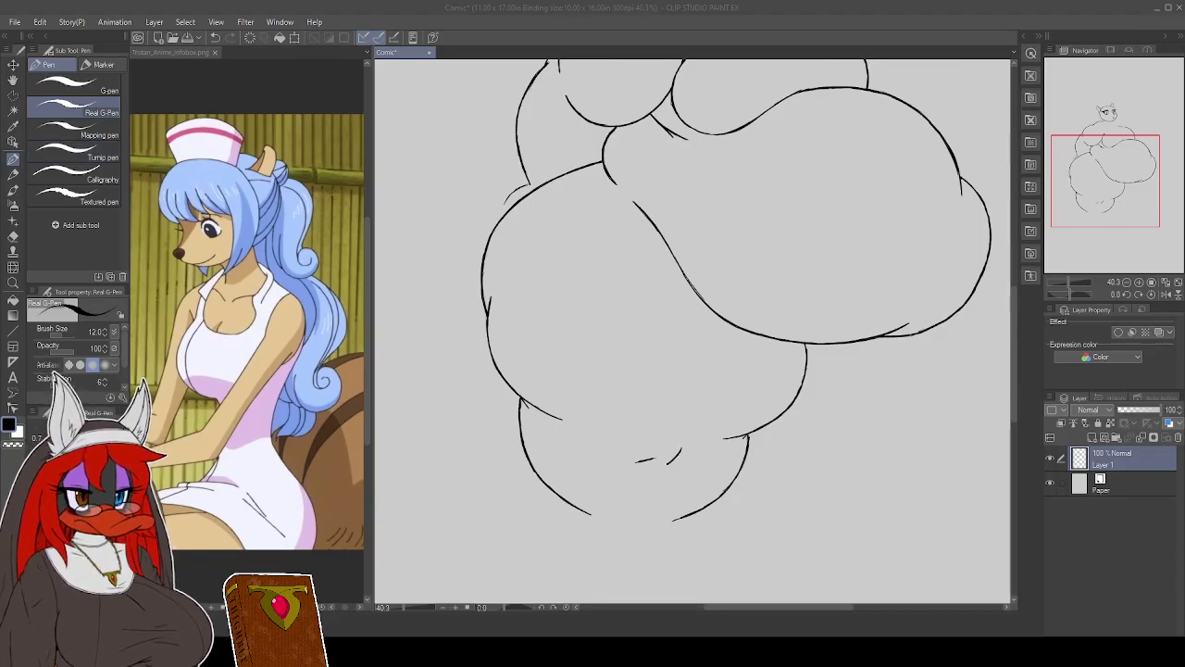
{"action": "left_click", "coordinate": [605, 35]}
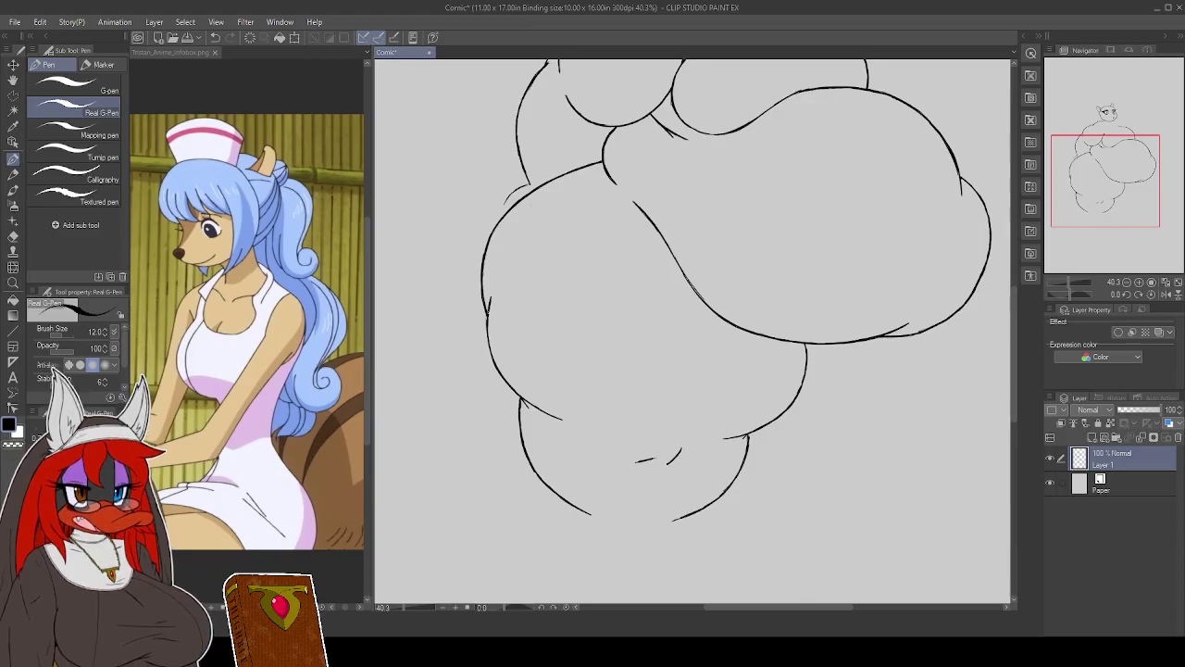
{"action": "left_click_drag", "start_coordinate": [488, 326], "coordinate": [490, 345]}
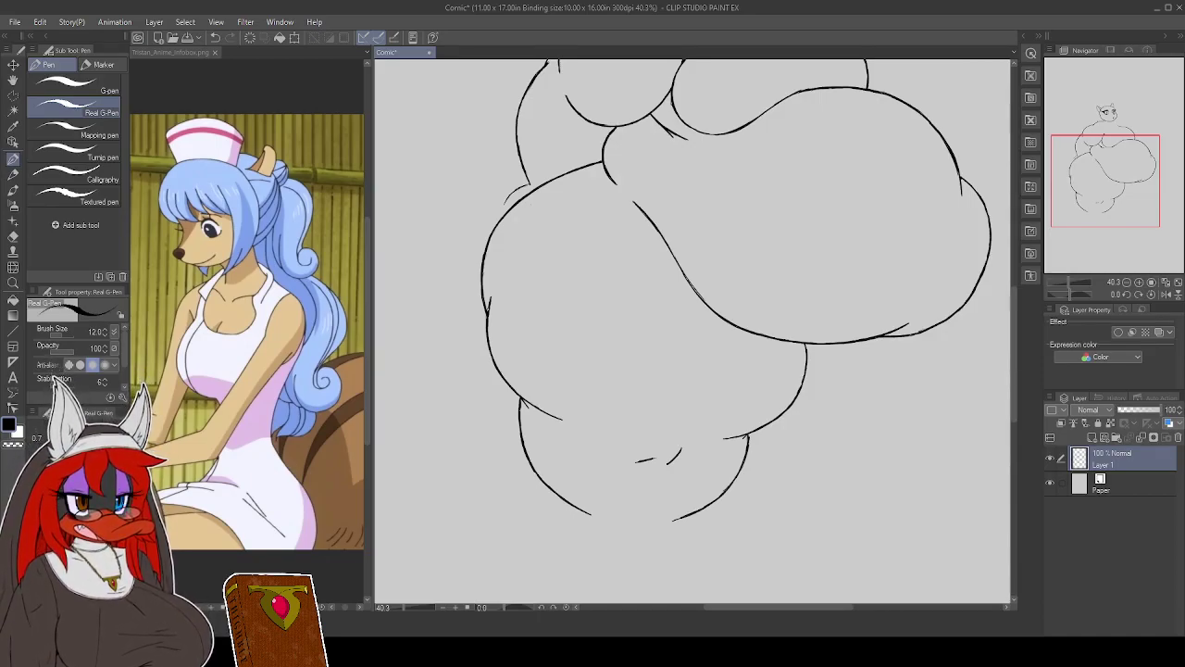
Add a short overlapping stroke at the upper end of the diagonal body line and smooth the line's middle section
{"action": "scroll", "coordinate": [1013, 401], "scroll_direction": "down", "scroll_amount": 3}
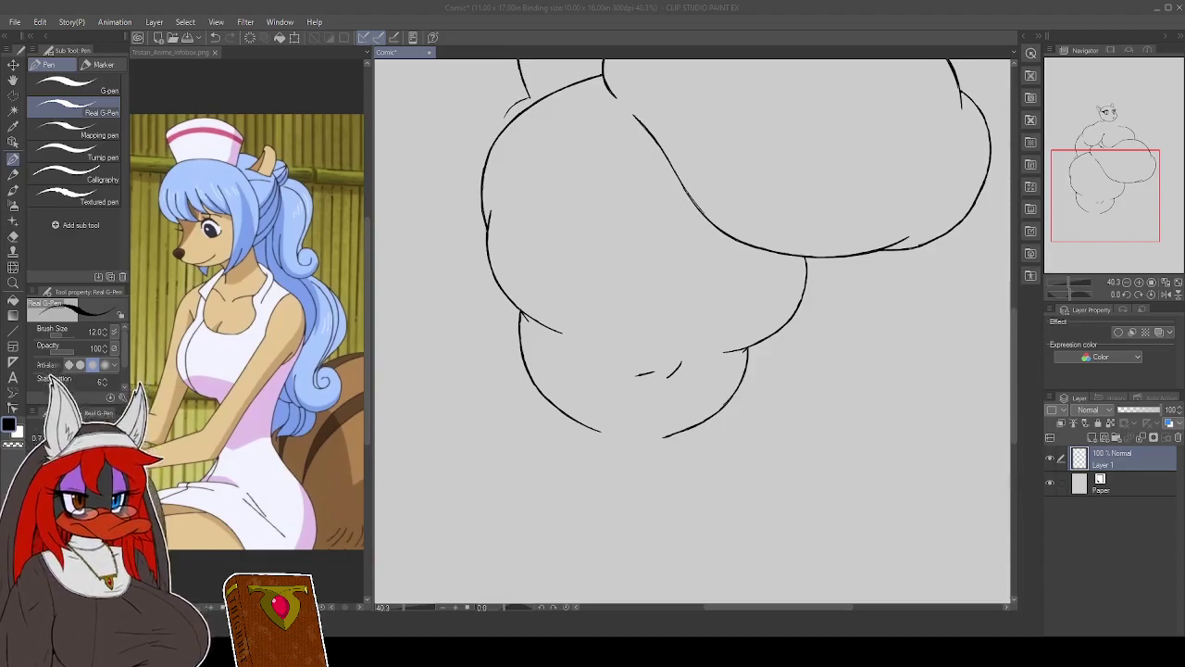
{"action": "left_click", "coordinate": [1026, 432]}
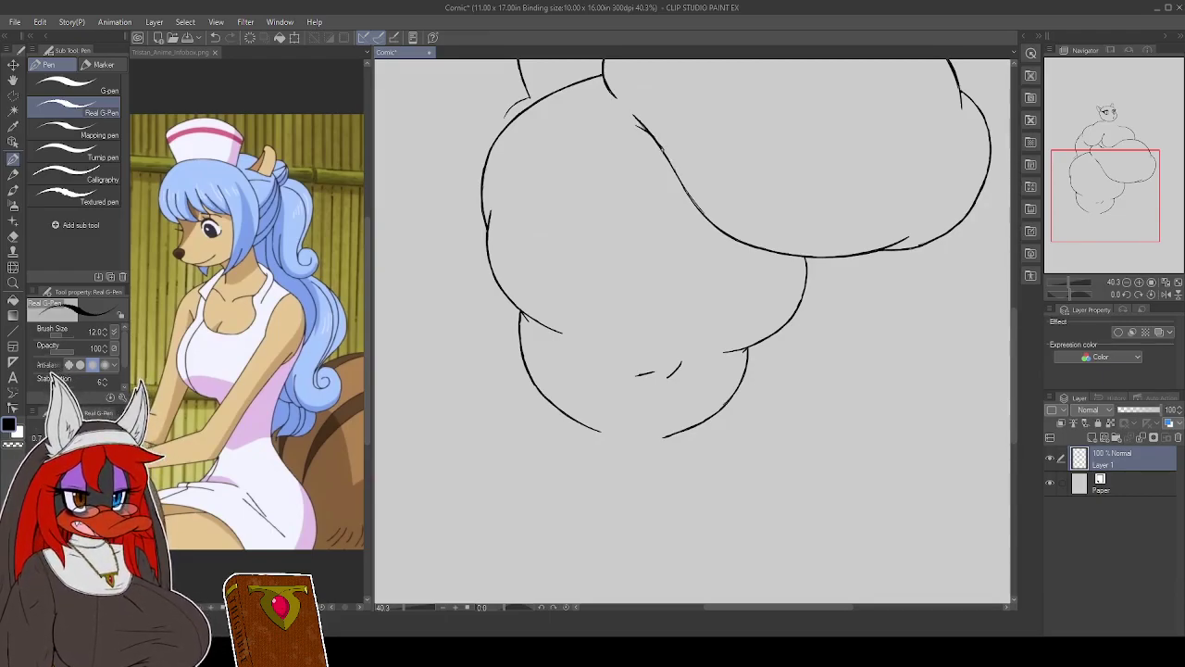
{"action": "left_click_drag", "start_coordinate": [686, 194], "coordinate": [706, 217]}
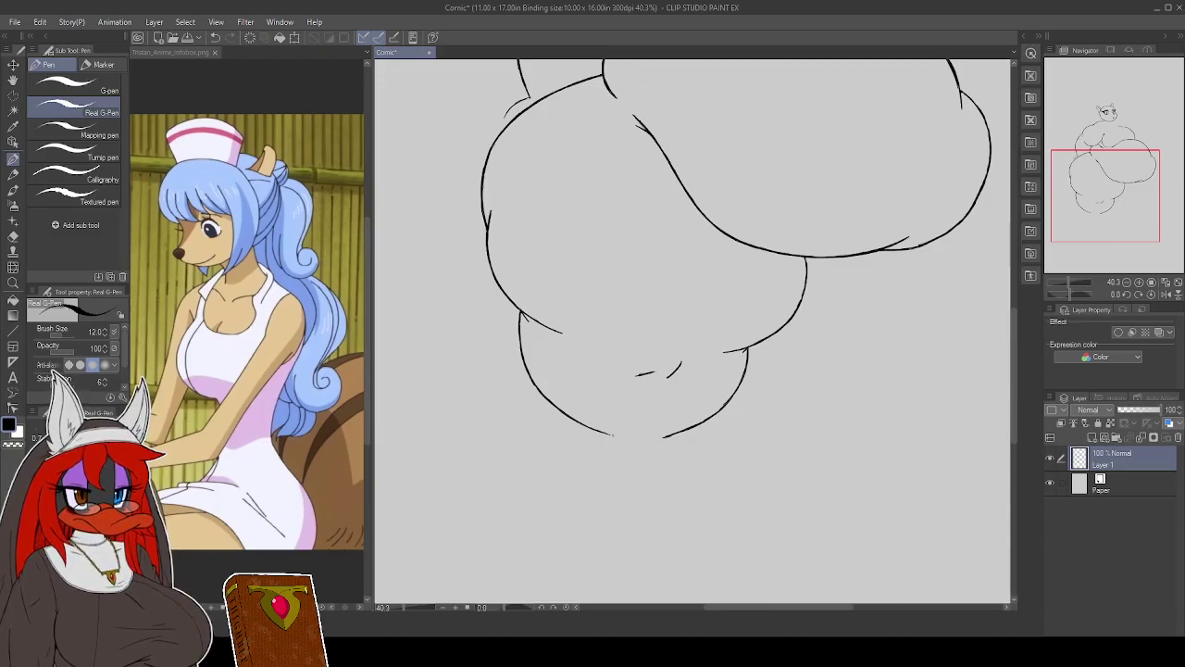
Draw a small rounded foot beneath the lower leg, with short ankle sides closing in a curved bottom
{"action": "left_click_drag", "start_coordinate": [609, 437], "coordinate": [606, 458]}
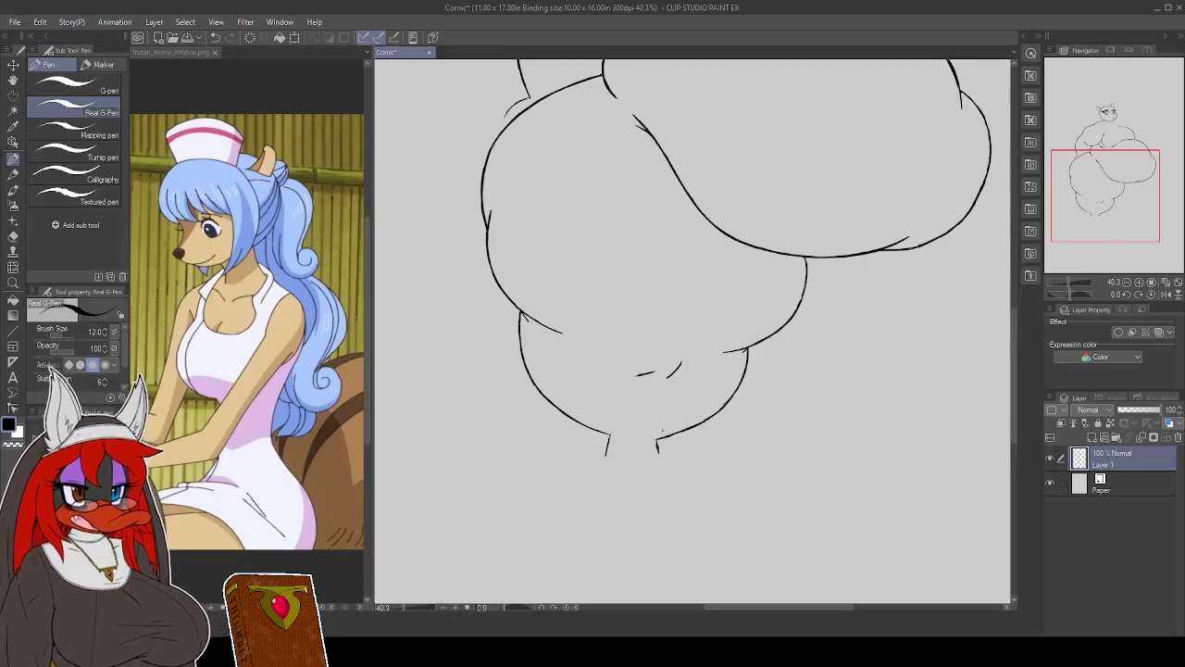
{"action": "left_click_drag", "start_coordinate": [607, 454], "coordinate": [628, 483]}
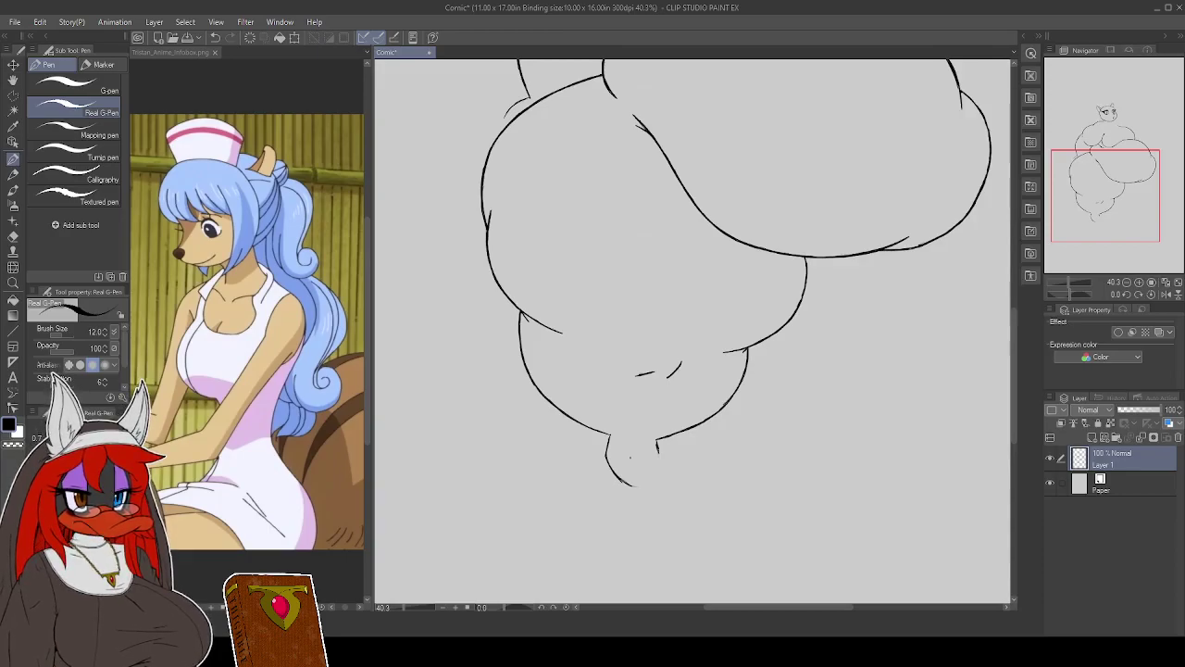
{"action": "mouse_move", "coordinate": [659, 458]}
{"action": "left_mouse_down"}
{"action": "mouse_move", "coordinate": [637, 485]}
{"action": "mouse_move", "coordinate": [622, 483]}
{"action": "left_mouse_up"}
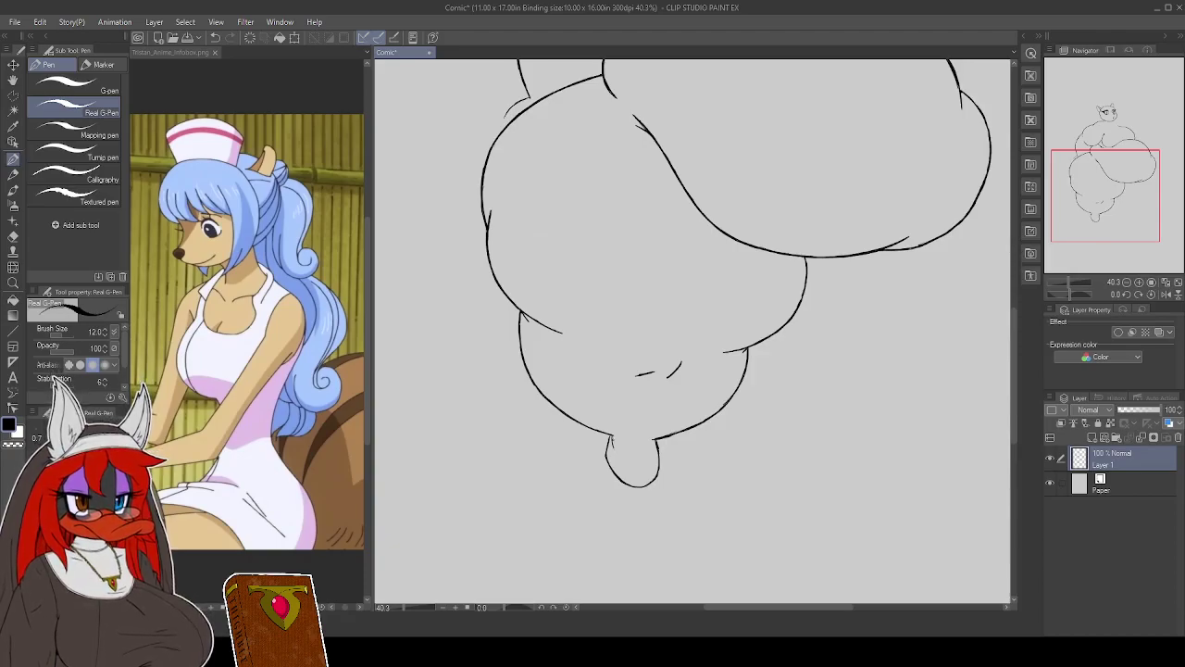
Draw a U-shaped inner contour with two tiny detail marks inside the small foot, and touch up the leg line meeting the ankle
{"action": "left_click_drag", "start_coordinate": [614, 446], "coordinate": [634, 465]}
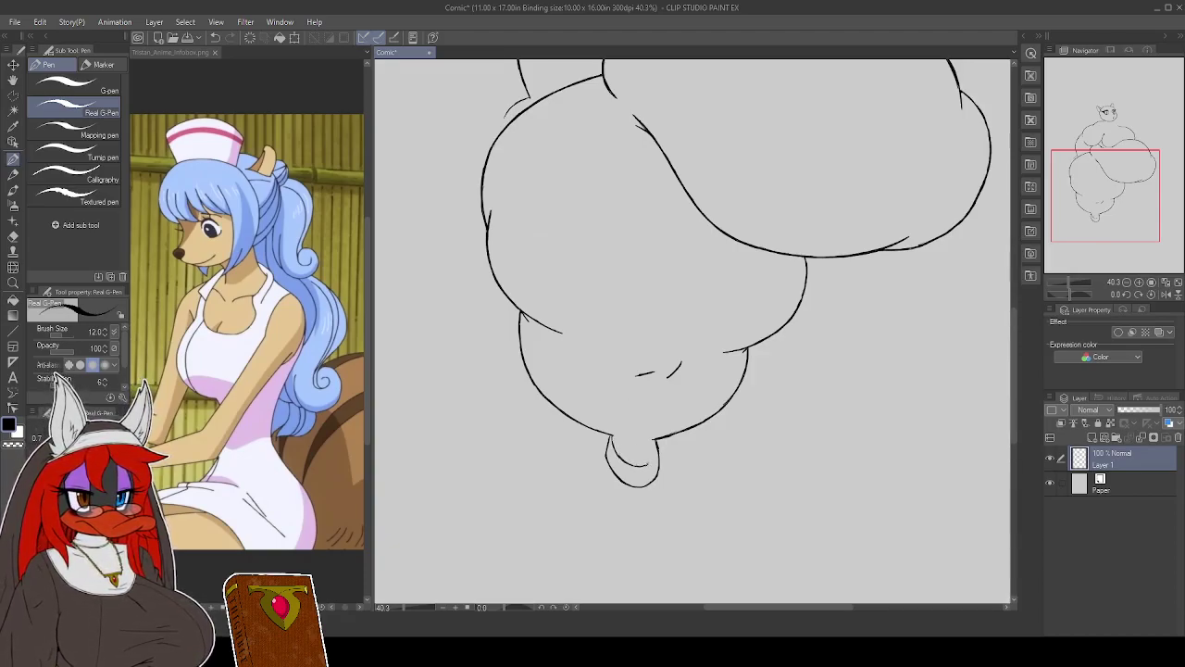
{"action": "left_click_drag", "start_coordinate": [652, 446], "coordinate": [654, 460]}
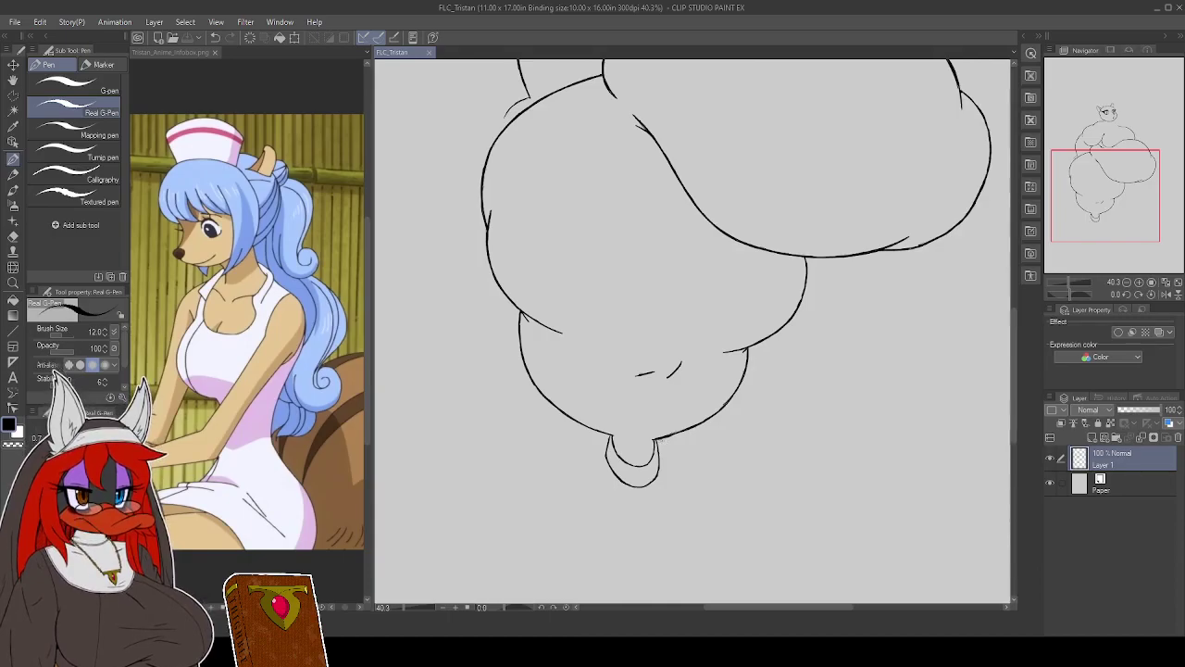
{"action": "key", "text": "ctrl+z"}
{"action": "key", "text": "ctrl+z"}
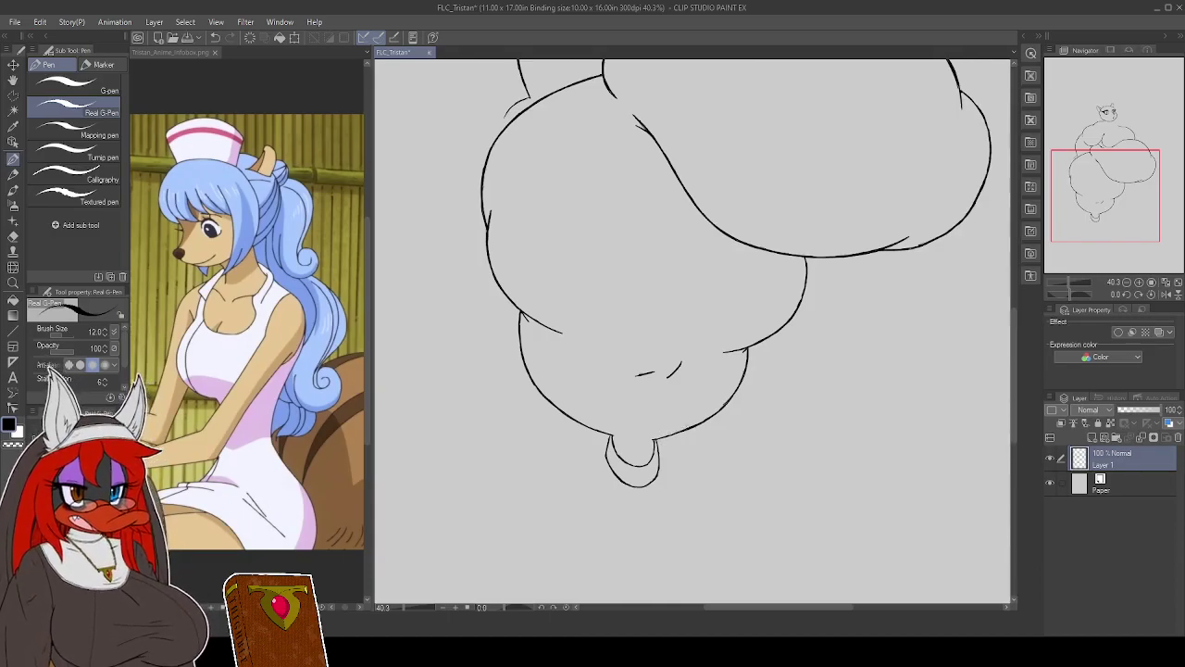
{"action": "key", "text": "ctrl+z"}
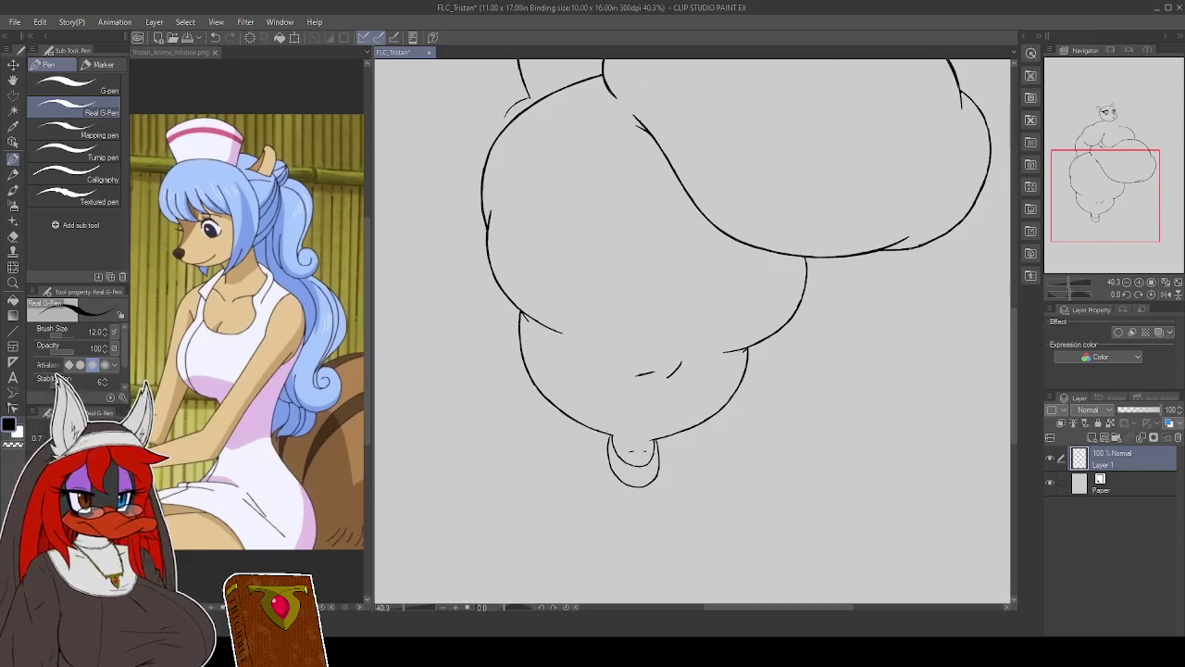
{"action": "mouse_move", "coordinate": [882, 441]}
{"action": "left_mouse_down"}
{"action": "mouse_move", "coordinate": [879, 481]}
{"action": "mouse_move", "coordinate": [854, 494]}
{"action": "mouse_move", "coordinate": [854, 476]}
{"action": "left_mouse_up"}
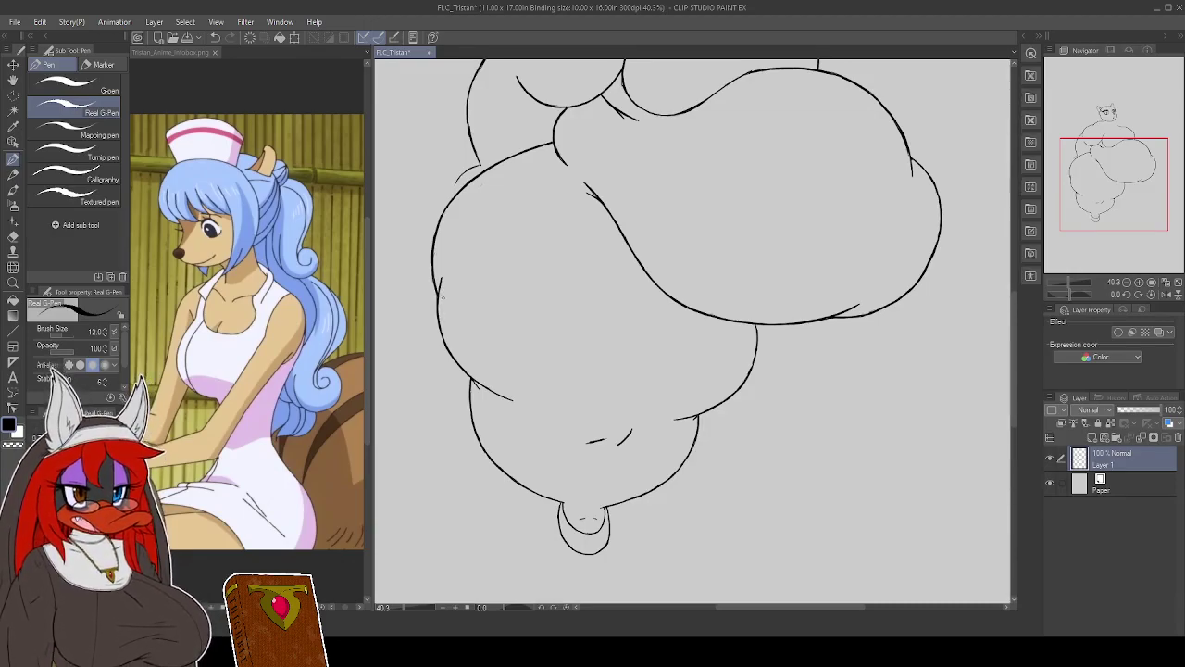
{"action": "left_click_drag", "start_coordinate": [960, 412], "coordinate": [878, 426]}
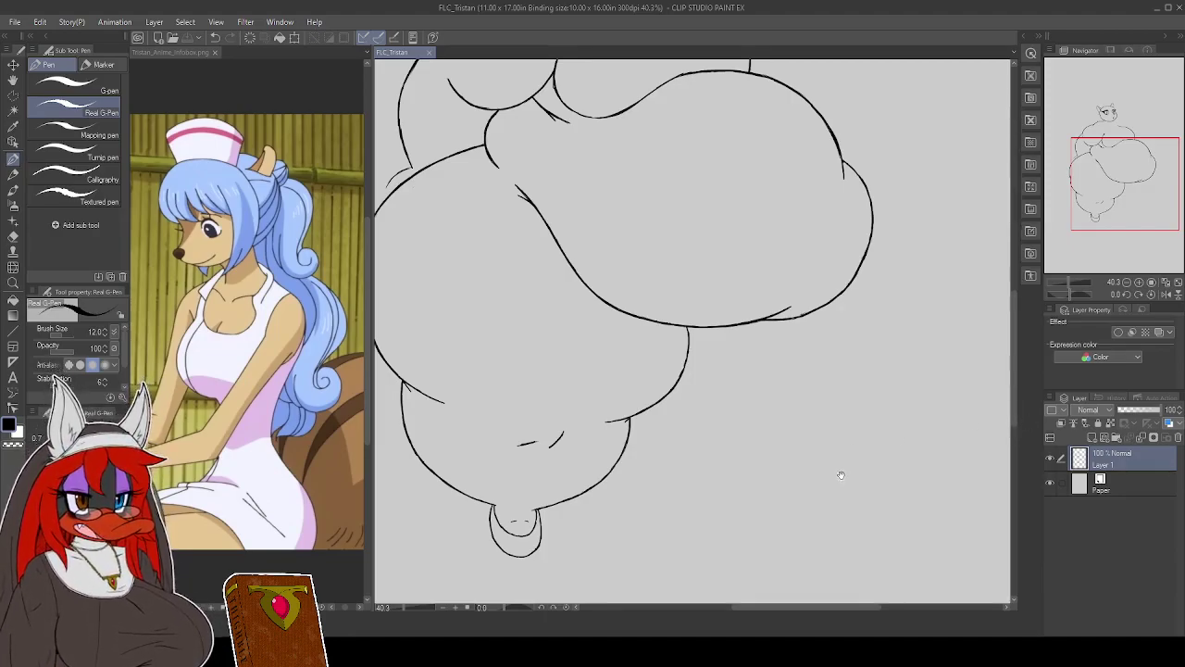
{"action": "left_click_drag", "start_coordinate": [842, 477], "coordinate": [803, 474]}
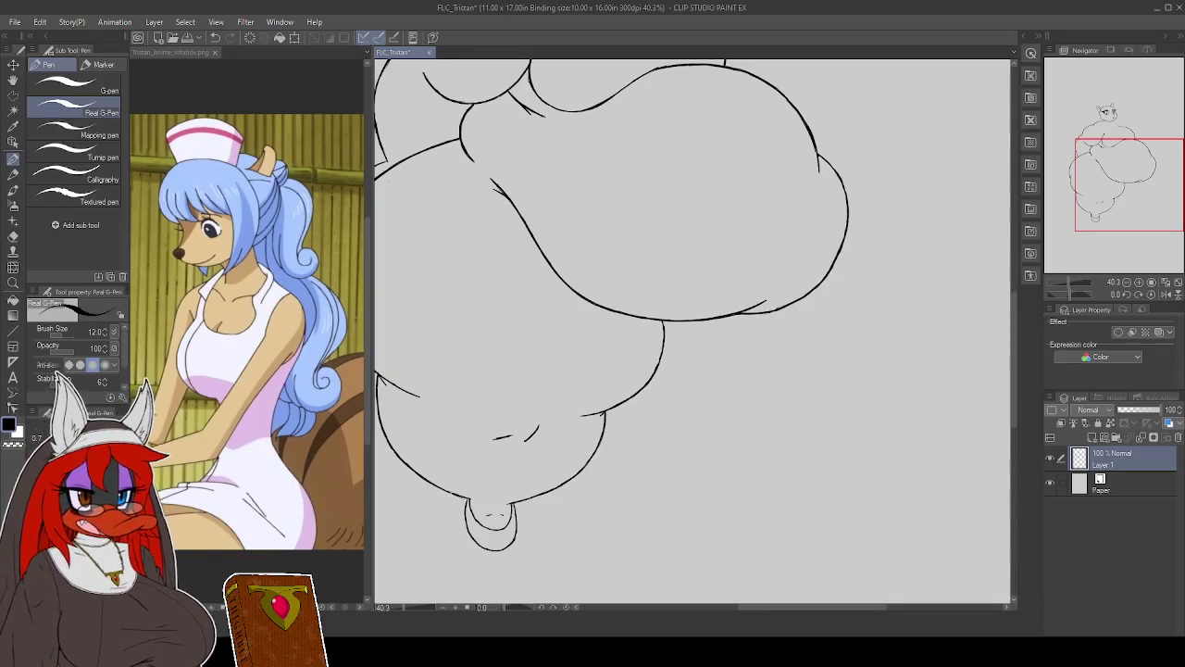
{"action": "left_click_drag", "start_coordinate": [459, 495], "coordinate": [472, 502]}
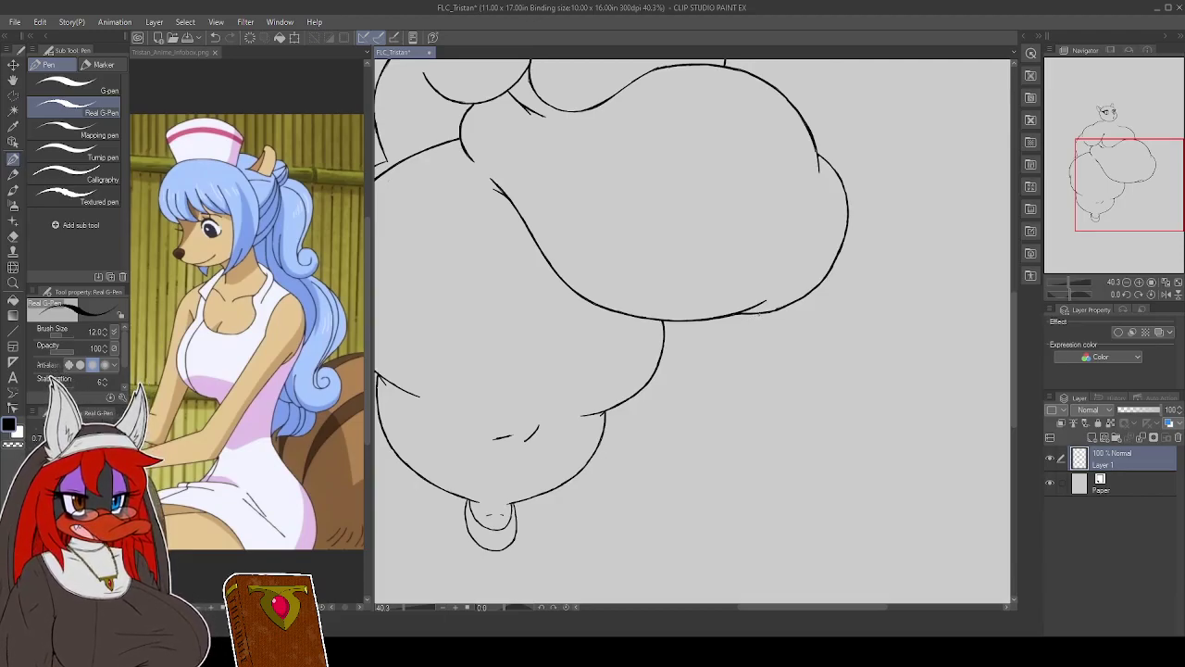
Draw a shallow arc under the belly beside the thigh, and redraw the belly's lower outer edge as a slightly fuller curve
{"action": "mouse_move", "coordinate": [755, 324]}
{"action": "left_mouse_down"}
{"action": "mouse_move", "coordinate": [722, 353]}
{"action": "mouse_move", "coordinate": [689, 361]}
{"action": "left_mouse_up"}
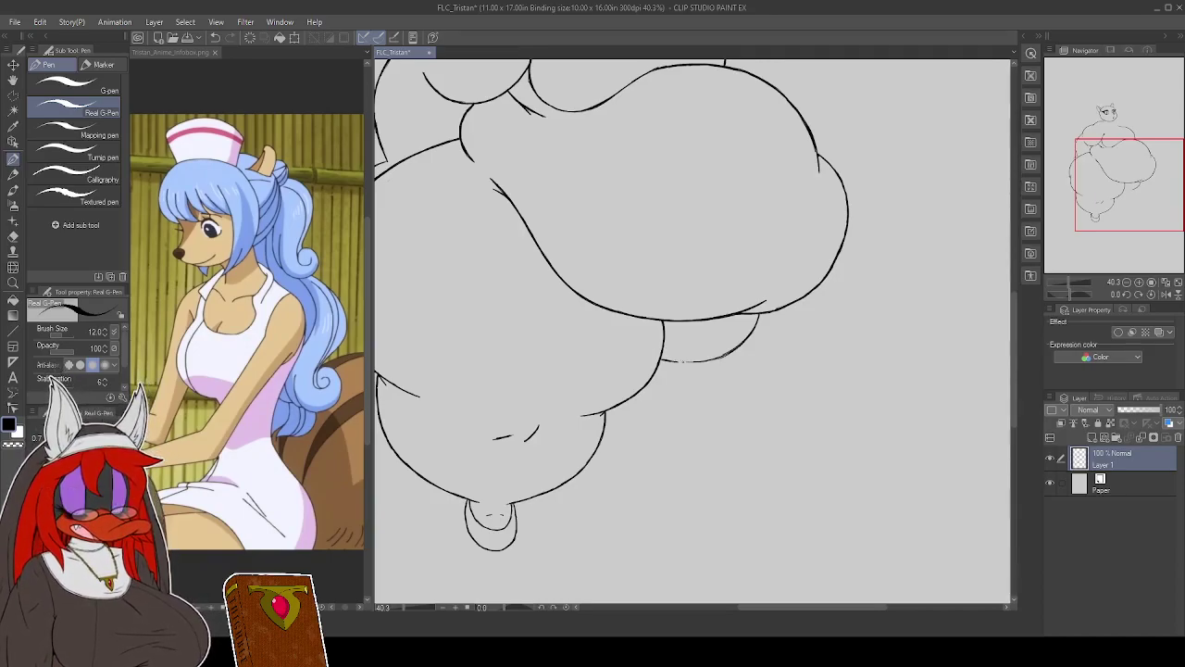
{"action": "left_click_drag", "start_coordinate": [689, 361], "coordinate": [679, 362]}
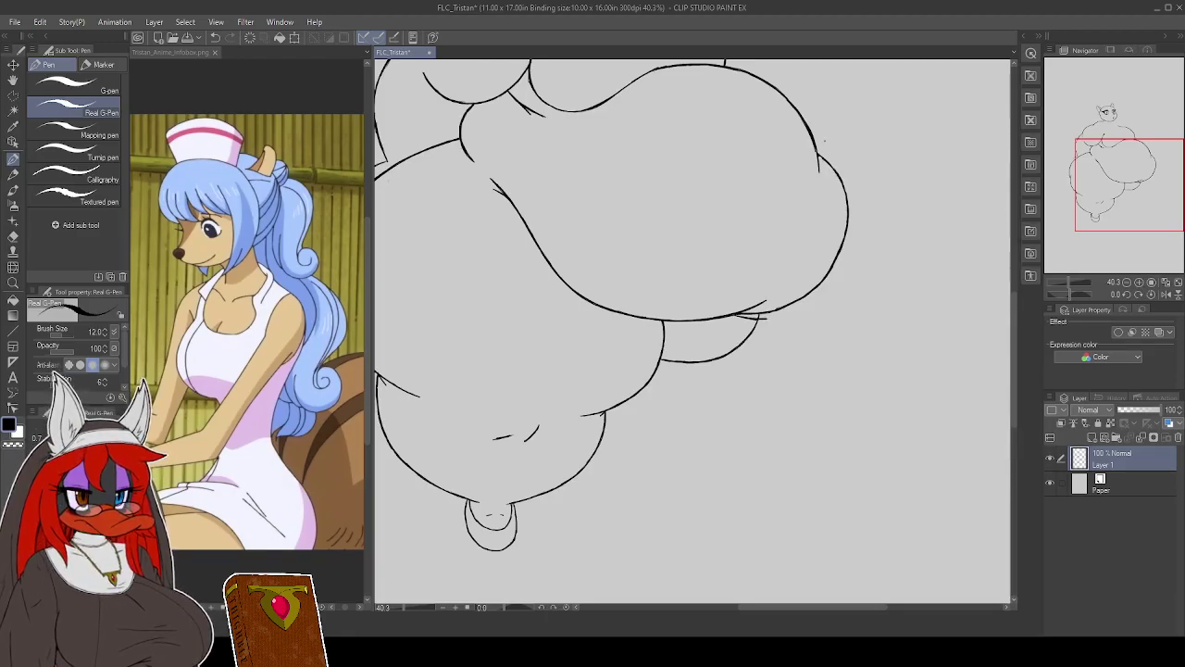
{"action": "left_click_drag", "start_coordinate": [845, 185], "coordinate": [848, 268]}
{"action": "left_click_drag", "start_coordinate": [852, 252], "coordinate": [842, 282]}
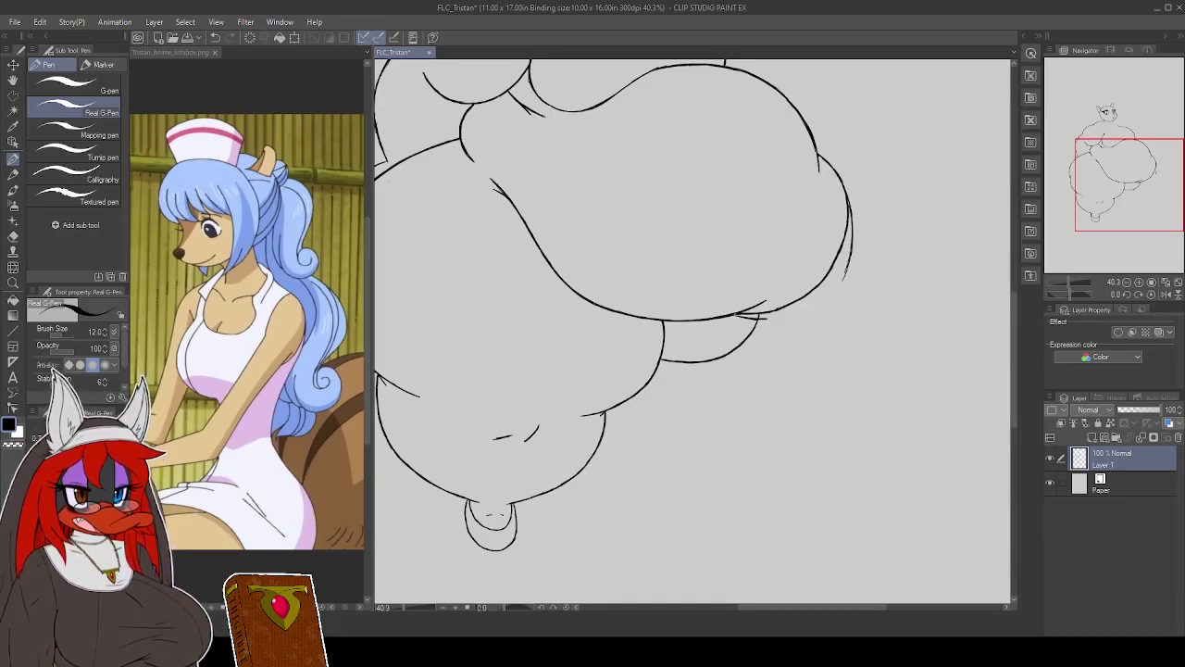
{"action": "left_click_drag", "start_coordinate": [754, 321], "coordinate": [797, 317]}
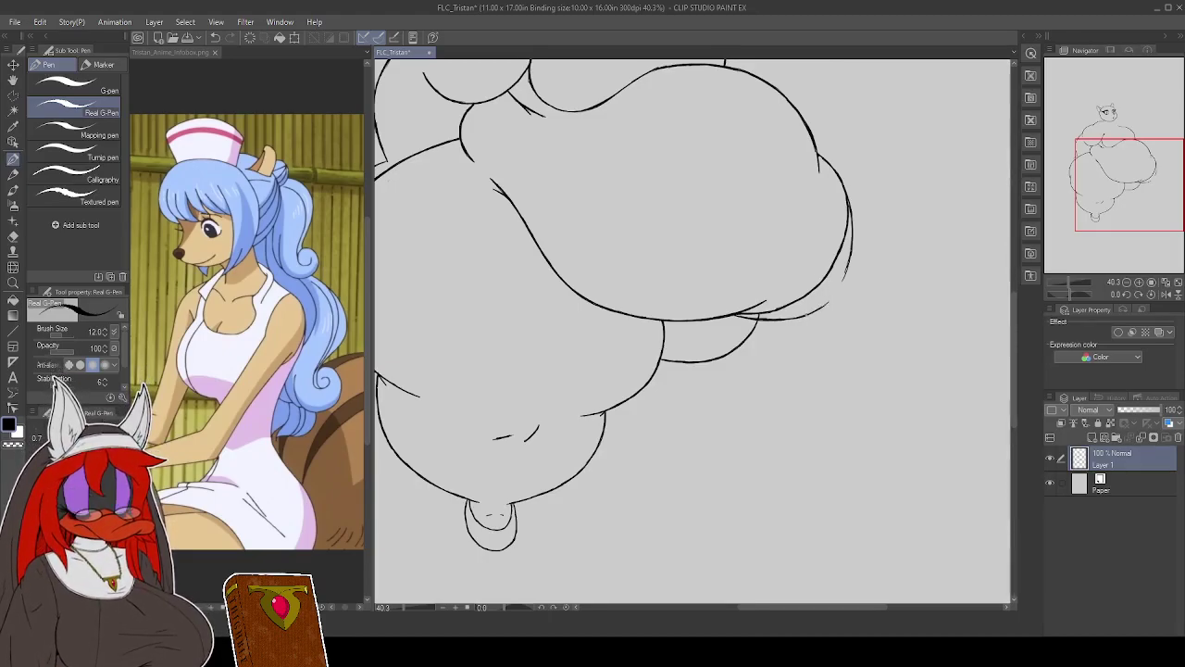
{"action": "left_click_drag", "start_coordinate": [822, 308], "coordinate": [844, 281]}
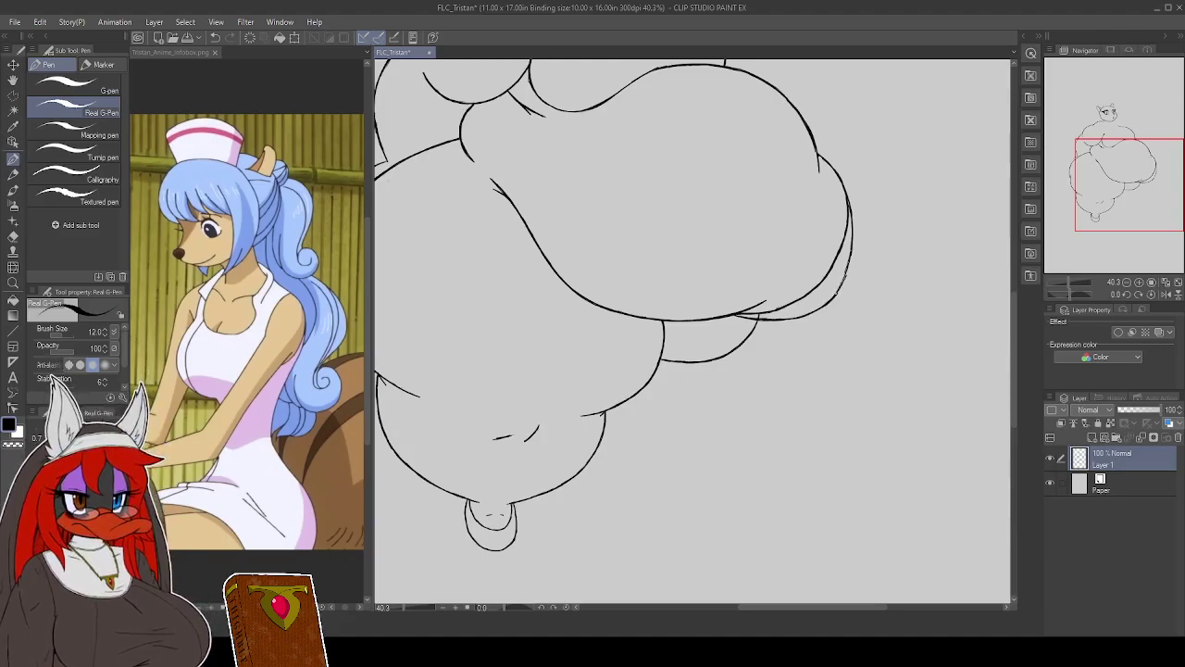
{"action": "left_click_drag", "start_coordinate": [842, 284], "coordinate": [849, 264]}
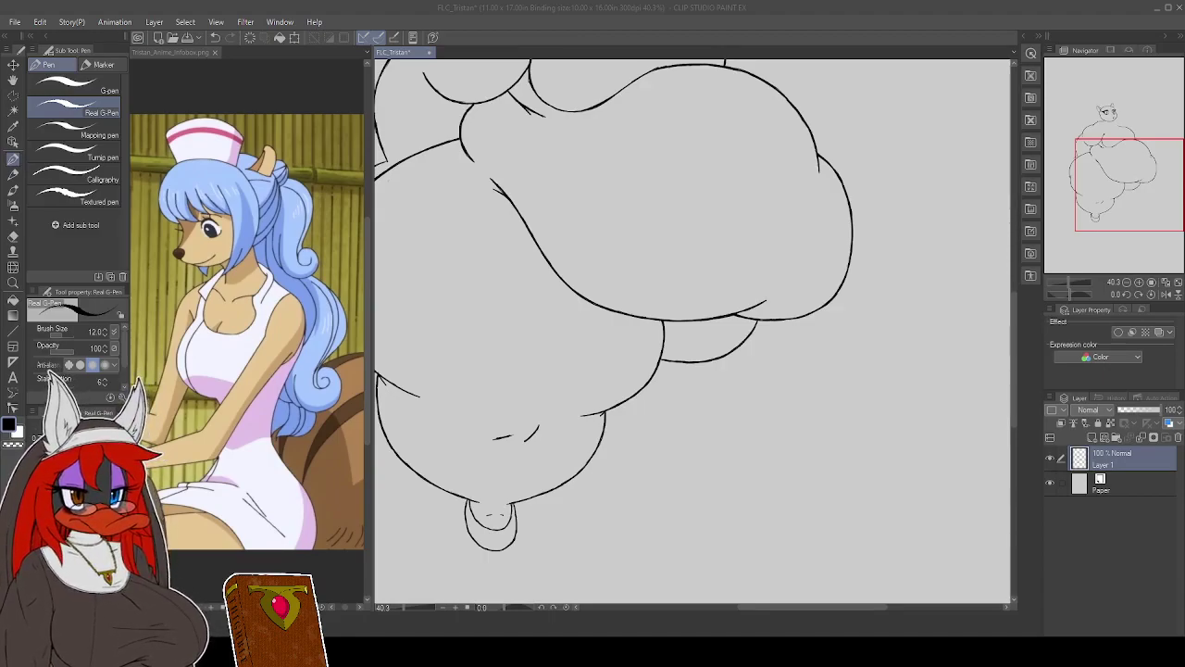
Add a short crease beside the near thigh, and draw the second thigh's outer contour curving down from the belly with a fold line below
{"action": "left_click", "coordinate": [751, 355]}
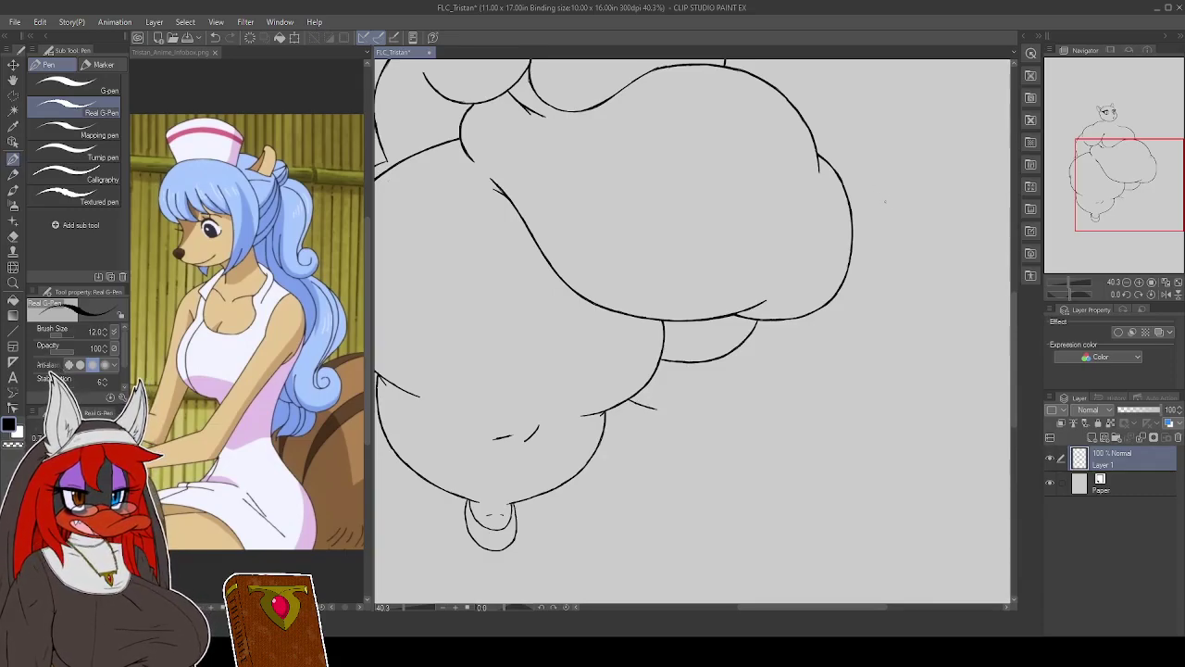
{"action": "mouse_move", "coordinate": [836, 357]}
{"action": "left_mouse_down"}
{"action": "mouse_move", "coordinate": [902, 402]}
{"action": "mouse_move", "coordinate": [840, 397]}
{"action": "mouse_move", "coordinate": [860, 453]}
{"action": "left_mouse_up"}
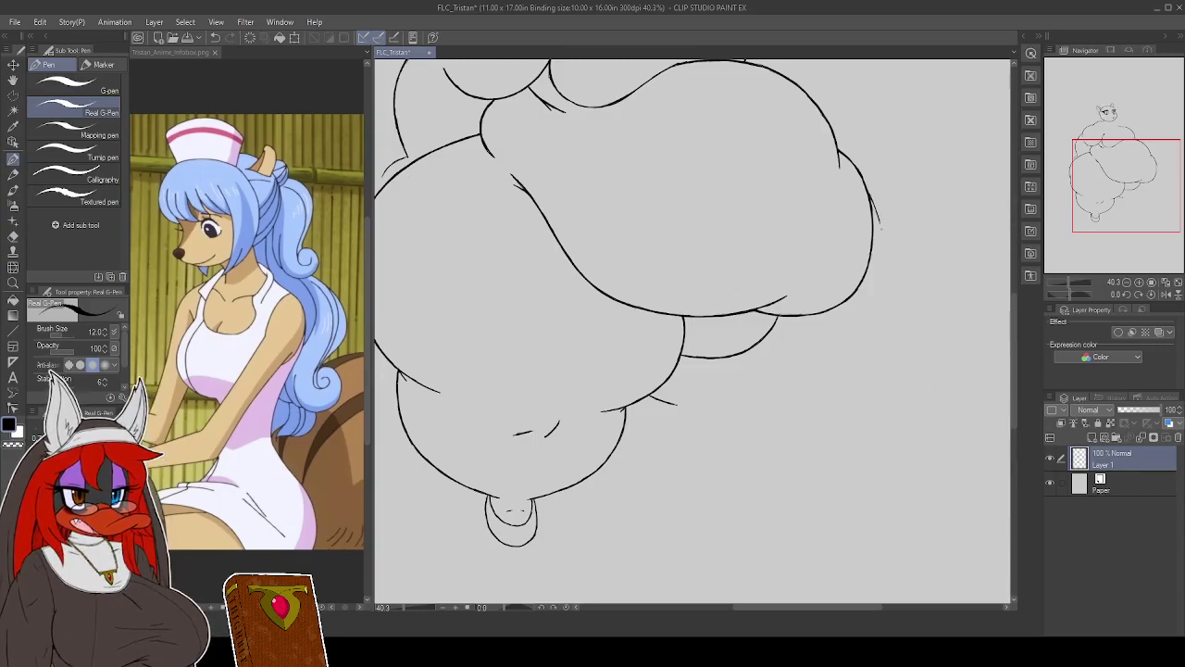
{"action": "left_click_drag", "start_coordinate": [875, 208], "coordinate": [890, 307]}
{"action": "left_click_drag", "start_coordinate": [888, 282], "coordinate": [868, 374]}
{"action": "left_click_drag", "start_coordinate": [889, 323], "coordinate": [858, 385]}
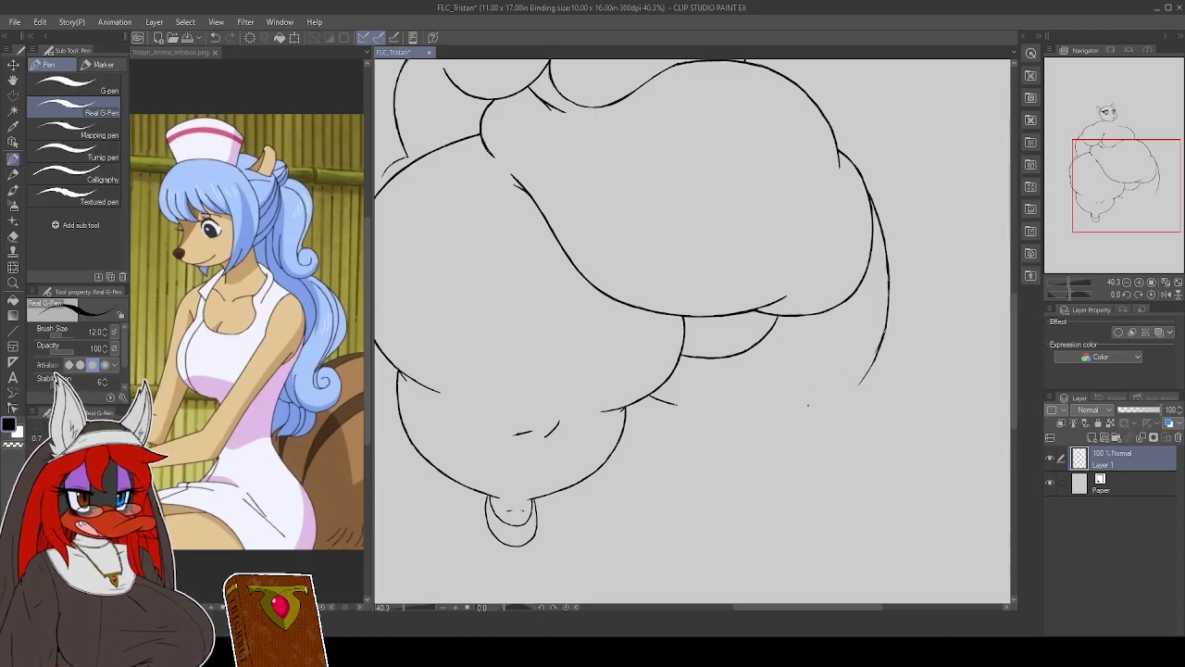
{"action": "left_click_drag", "start_coordinate": [789, 416], "coordinate": [839, 410]}
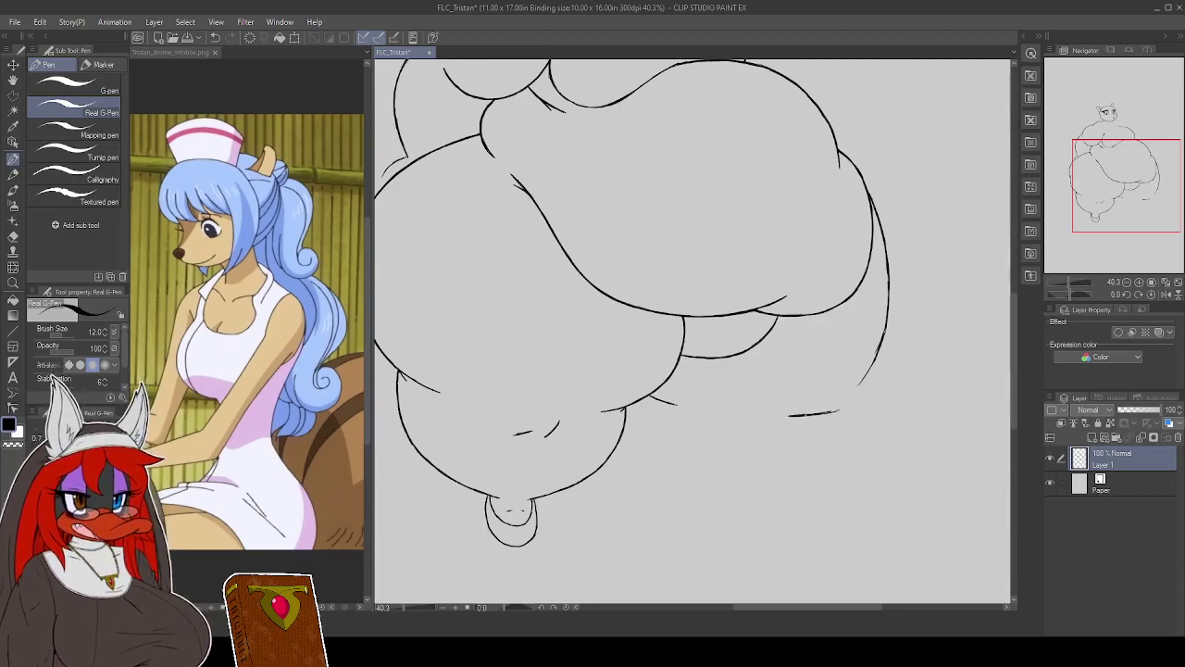
{"action": "left_click_drag", "start_coordinate": [830, 413], "coordinate": [859, 402]}
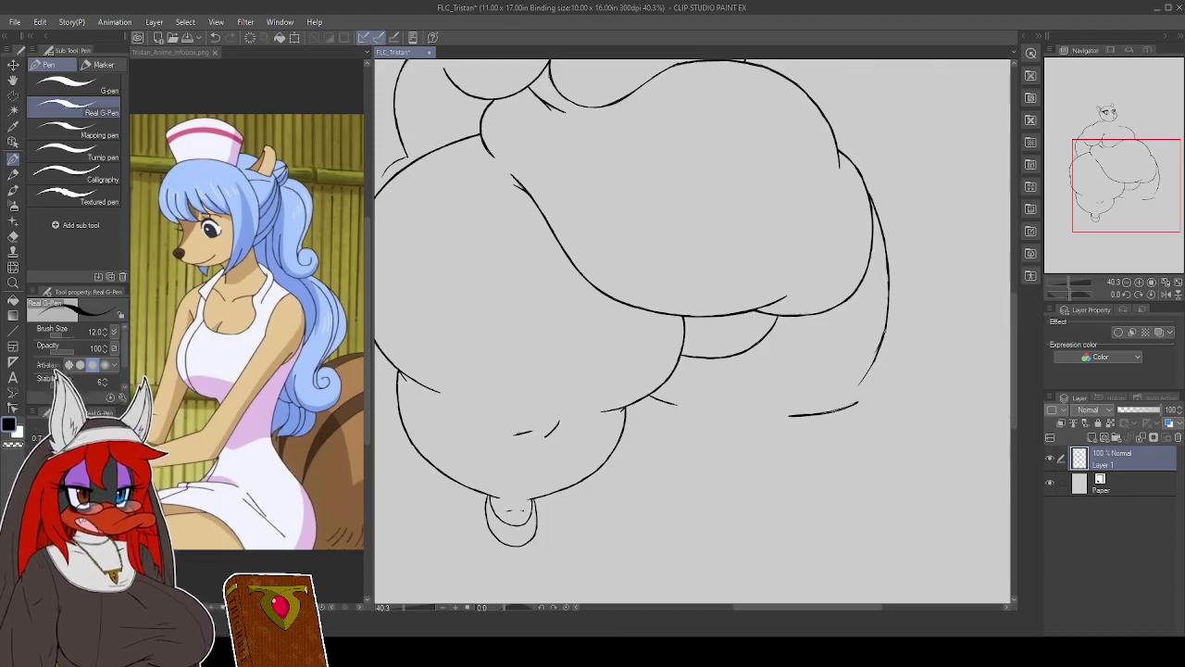
Redraw the second thigh's outer contour as a wider curve joining the fold line, and shorten the crease beside the near thigh
{"action": "left_click_drag", "start_coordinate": [871, 196], "coordinate": [889, 245]}
{"action": "mouse_move", "coordinate": [875, 203]}
{"action": "left_mouse_down"}
{"action": "mouse_move", "coordinate": [900, 318]}
{"action": "mouse_move", "coordinate": [886, 378]}
{"action": "mouse_move", "coordinate": [845, 410]}
{"action": "mouse_move", "coordinate": [858, 404]}
{"action": "left_mouse_up"}
{"action": "left_click_drag", "start_coordinate": [878, 387], "coordinate": [861, 400]}
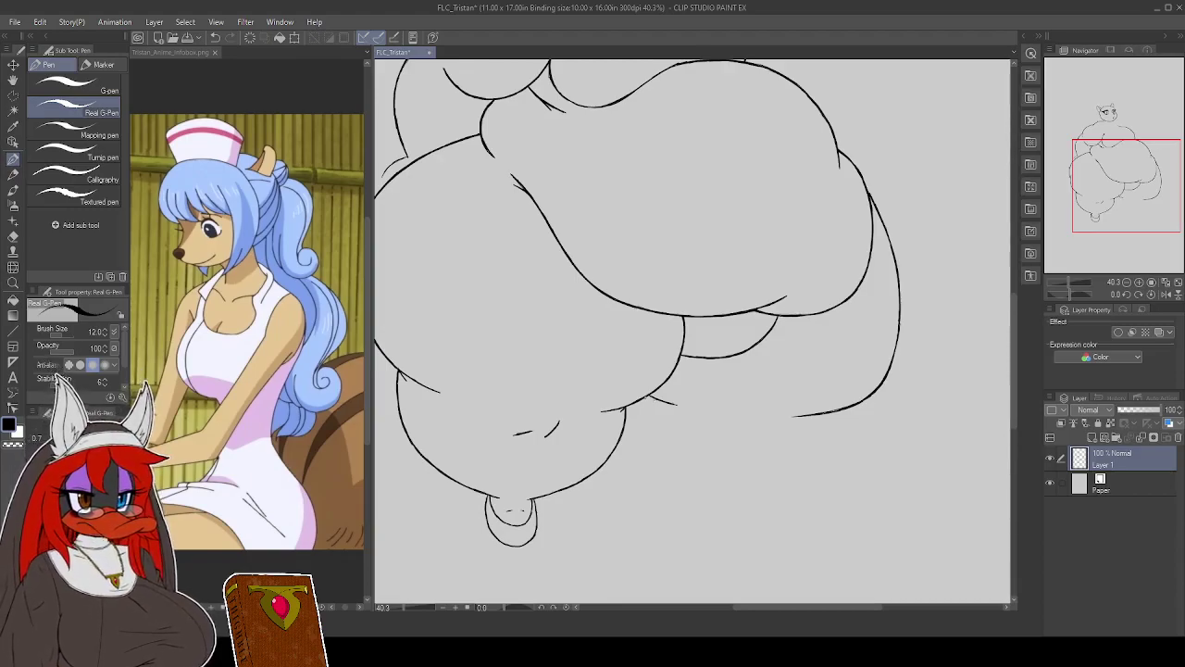
{"action": "left_click_drag", "start_coordinate": [654, 399], "coordinate": [674, 405]}
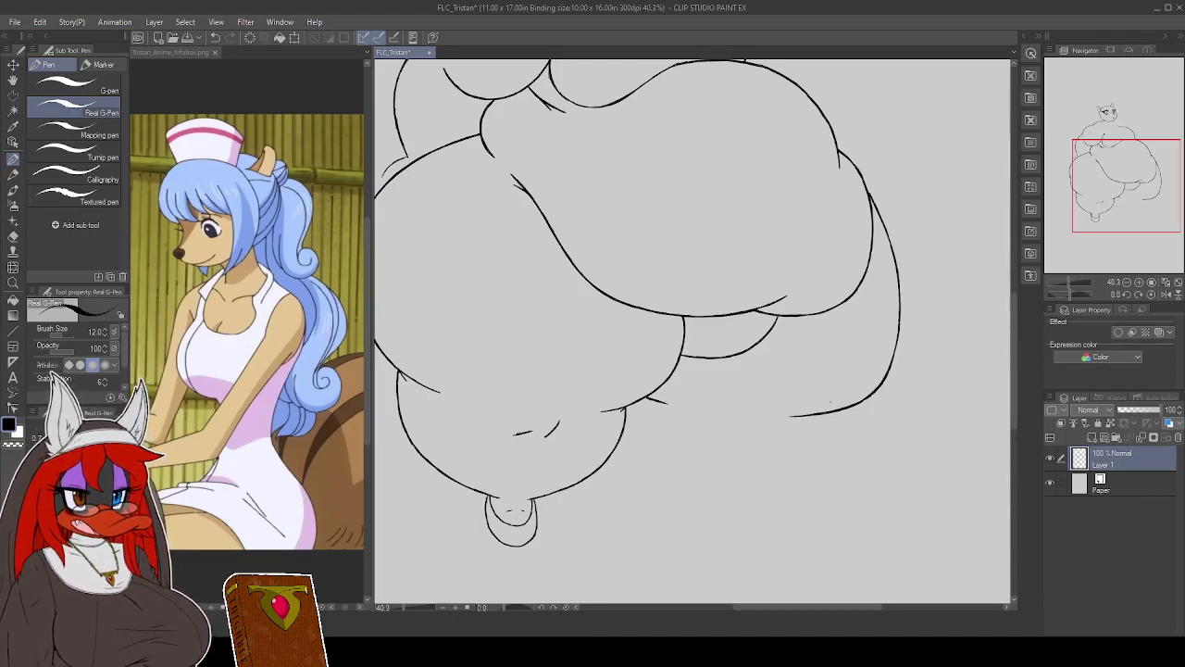
Draw the second lower leg as a rounded contour from the thigh fold, around the bottom, to the crease beside the near leg
{"action": "mouse_move", "coordinate": [833, 414]}
{"action": "left_mouse_down"}
{"action": "mouse_move", "coordinate": [792, 471]}
{"action": "mouse_move", "coordinate": [726, 496]}
{"action": "mouse_move", "coordinate": [789, 476]}
{"action": "mouse_move", "coordinate": [771, 485]}
{"action": "left_mouse_up"}
{"action": "mouse_move", "coordinate": [797, 467]}
{"action": "left_mouse_down"}
{"action": "mouse_move", "coordinate": [779, 482]}
{"action": "mouse_move", "coordinate": [789, 474]}
{"action": "left_mouse_up"}
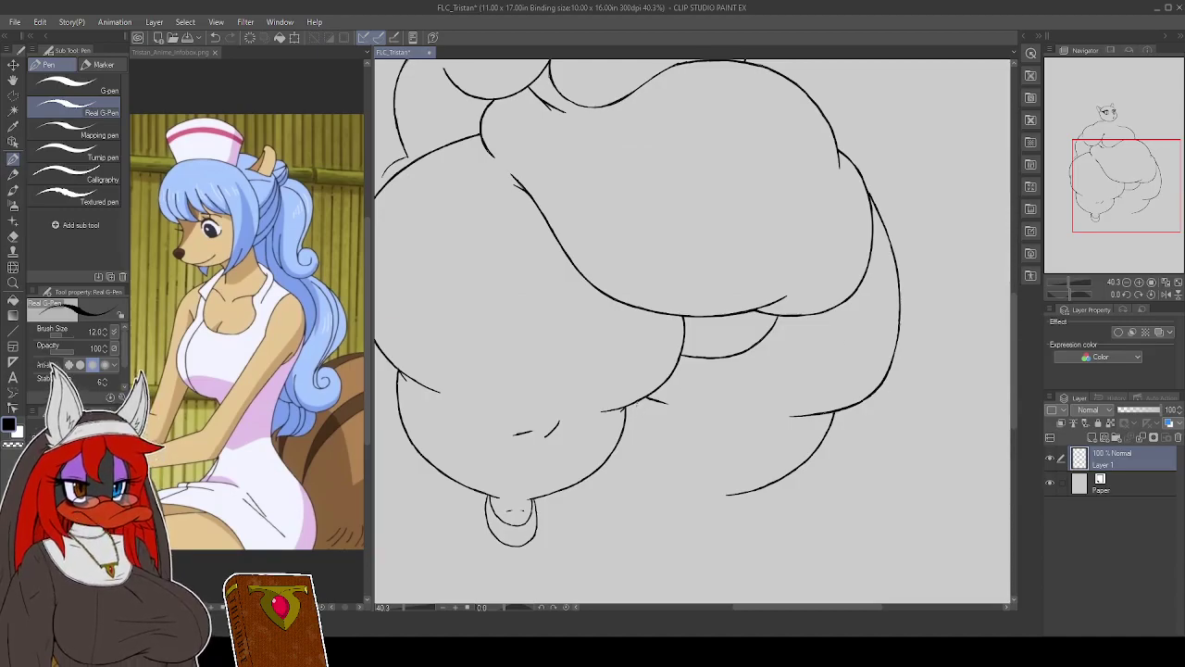
{"action": "left_click_drag", "start_coordinate": [636, 407], "coordinate": [668, 472]}
{"action": "mouse_move", "coordinate": [652, 450]}
{"action": "left_mouse_down"}
{"action": "mouse_move", "coordinate": [680, 479]}
{"action": "mouse_move", "coordinate": [754, 491]}
{"action": "mouse_move", "coordinate": [716, 489]}
{"action": "left_mouse_up"}
{"action": "mouse_move", "coordinate": [670, 472]}
{"action": "left_mouse_down"}
{"action": "mouse_move", "coordinate": [703, 487]}
{"action": "mouse_move", "coordinate": [676, 478]}
{"action": "left_mouse_up"}
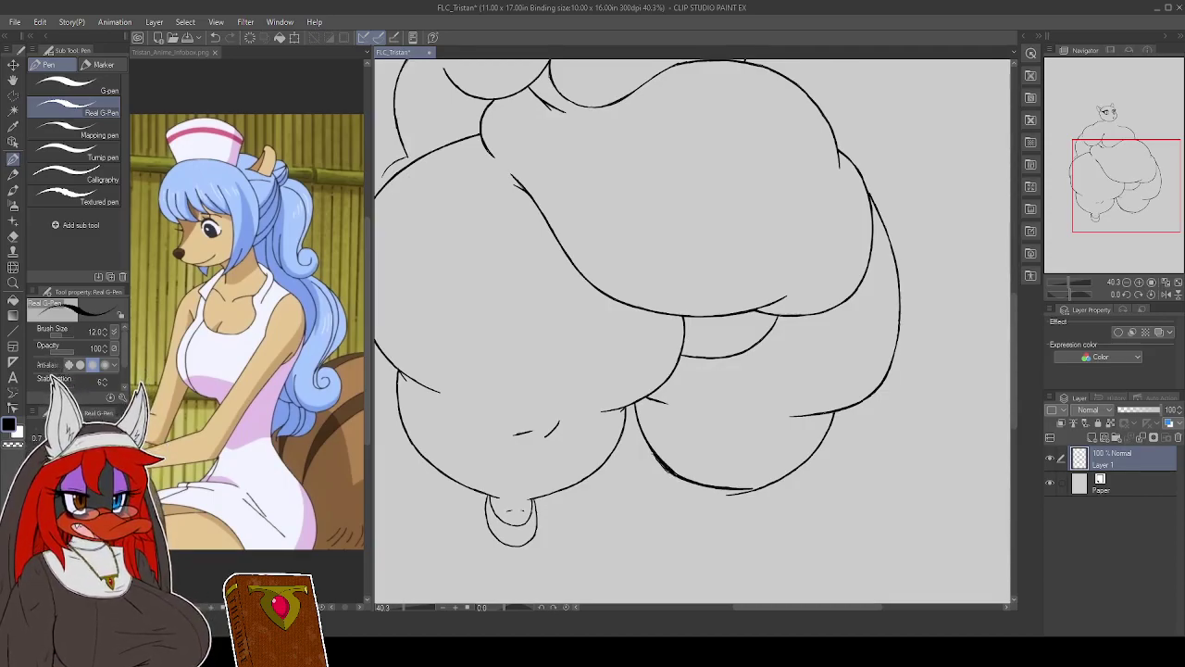
Redraw the outer side of the second lower leg as a fuller curve rising to the thigh's fold line
{"action": "left_click_drag", "start_coordinate": [762, 488], "coordinate": [810, 470]}
{"action": "mouse_move", "coordinate": [784, 482]}
{"action": "left_mouse_down"}
{"action": "mouse_move", "coordinate": [830, 455]}
{"action": "mouse_move", "coordinate": [851, 411]}
{"action": "left_mouse_up"}
{"action": "left_click_drag", "start_coordinate": [822, 461], "coordinate": [843, 437]}
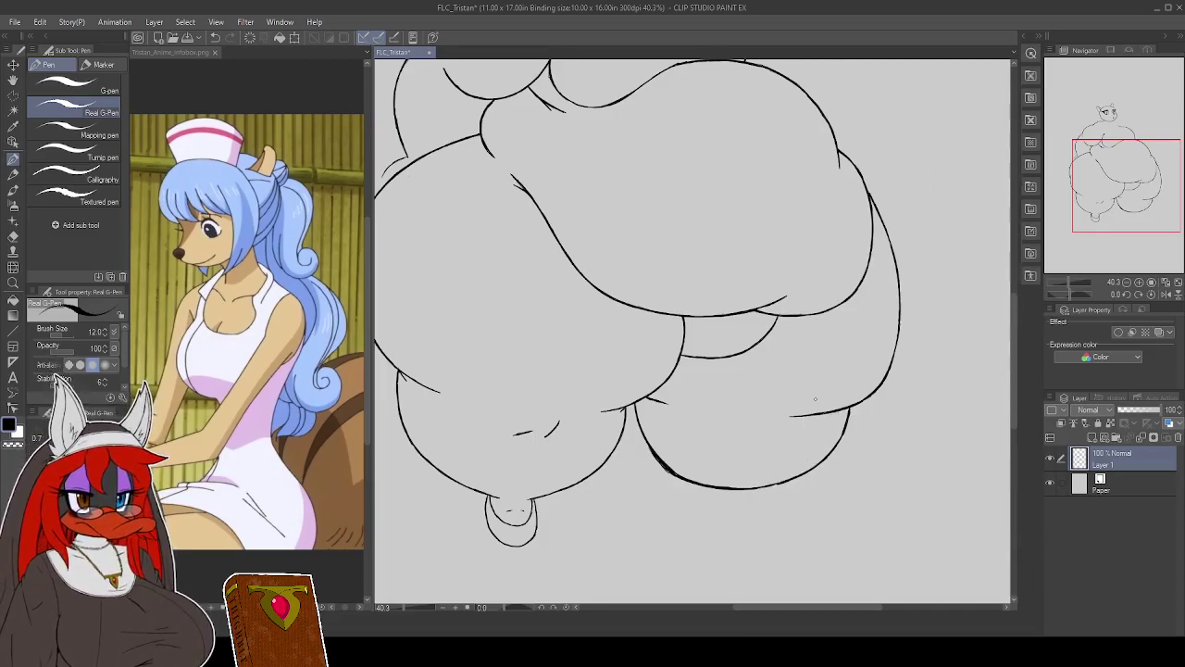
Shorten the second thigh's fold line and clean the lower leg's contour into an even, thinner line along its inner side and bottom
{"action": "key", "text": "ctrl+z"}
{"action": "key", "text": "ctrl+z"}
{"action": "key", "text": "ctrl+z"}
{"action": "key", "text": "ctrl+z"}
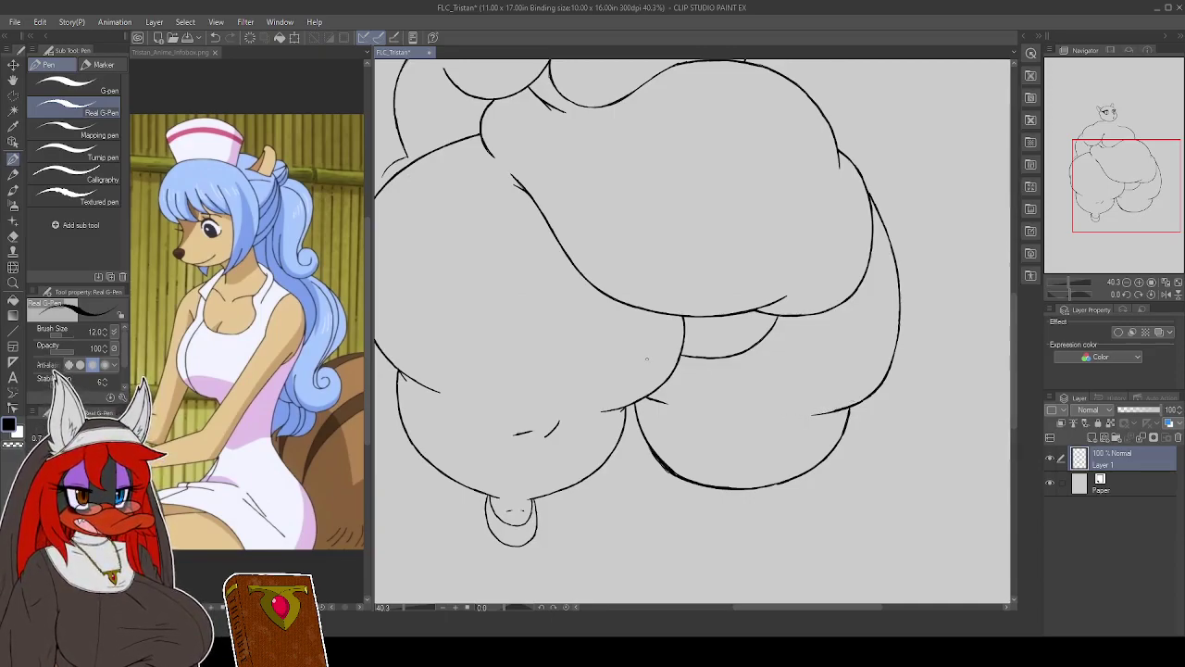
{"action": "key", "text": "ctrl+z"}
{"action": "key", "text": "ctrl+z"}
{"action": "key", "text": "ctrl+z"}
{"action": "key", "text": "ctrl+z"}
{"action": "key", "text": "ctrl+z"}
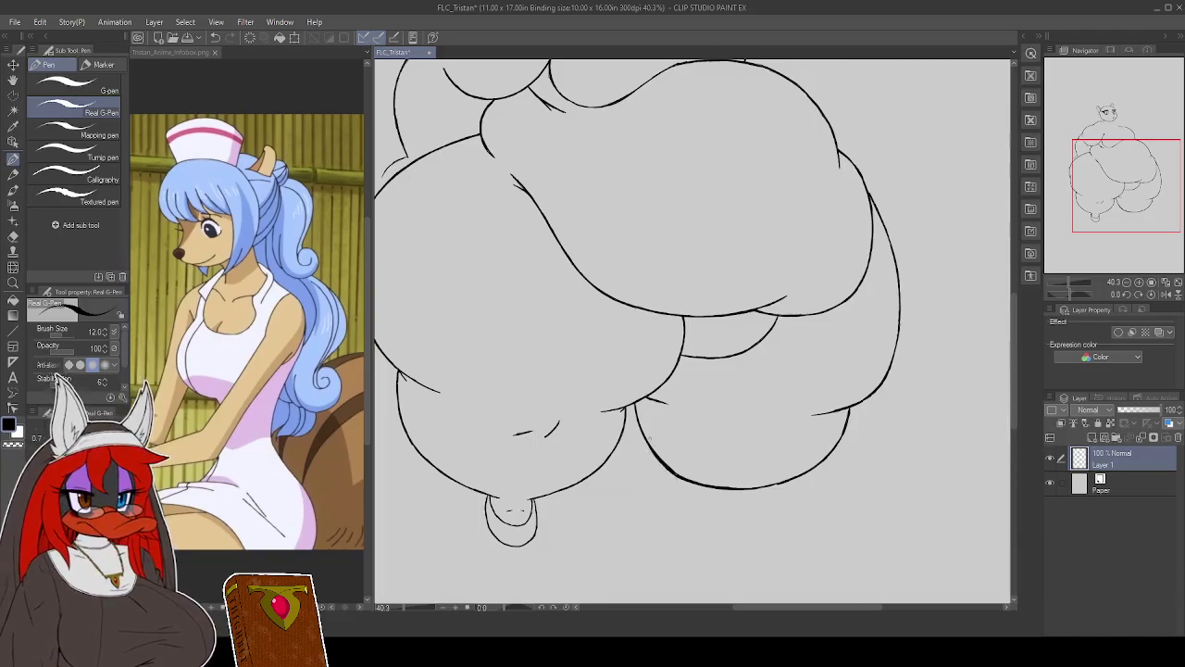
{"action": "key", "text": "ctrl+z"}
{"action": "key", "text": "ctrl+z"}
{"action": "key", "text": "ctrl+z"}
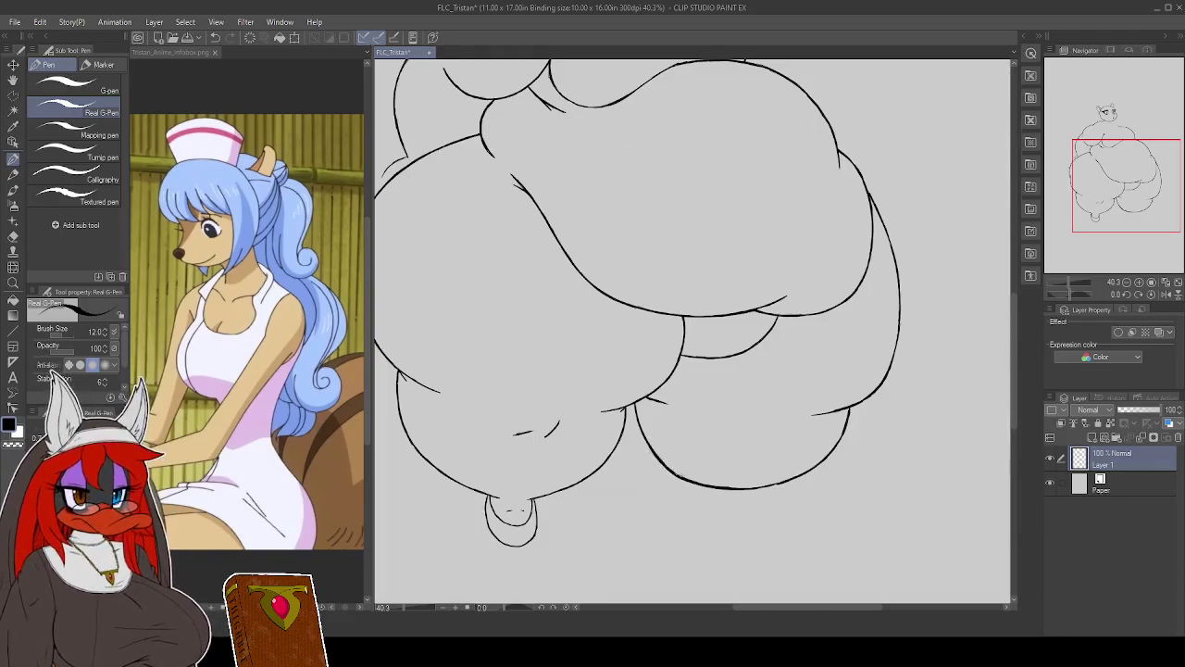
{"action": "key", "text": "ctrl+z"}
{"action": "key", "text": "ctrl+z"}
{"action": "key", "text": "ctrl+z"}
{"action": "key", "text": "ctrl+z"}
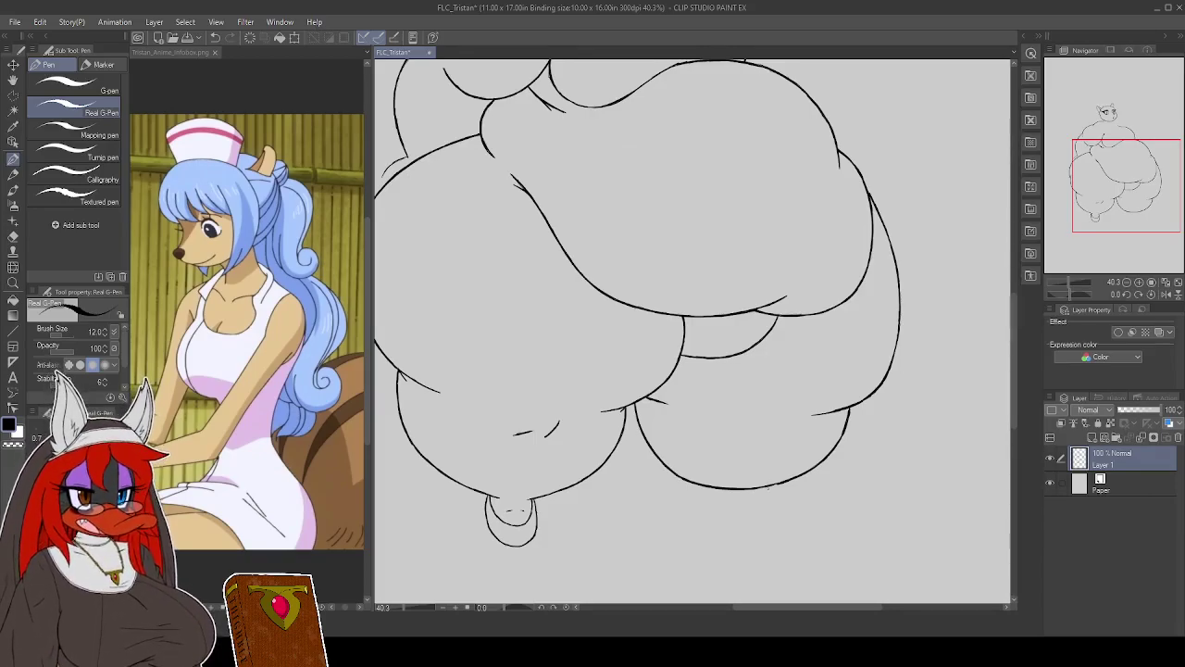
{"action": "left_click_drag", "start_coordinate": [750, 488], "coordinate": [781, 482]}
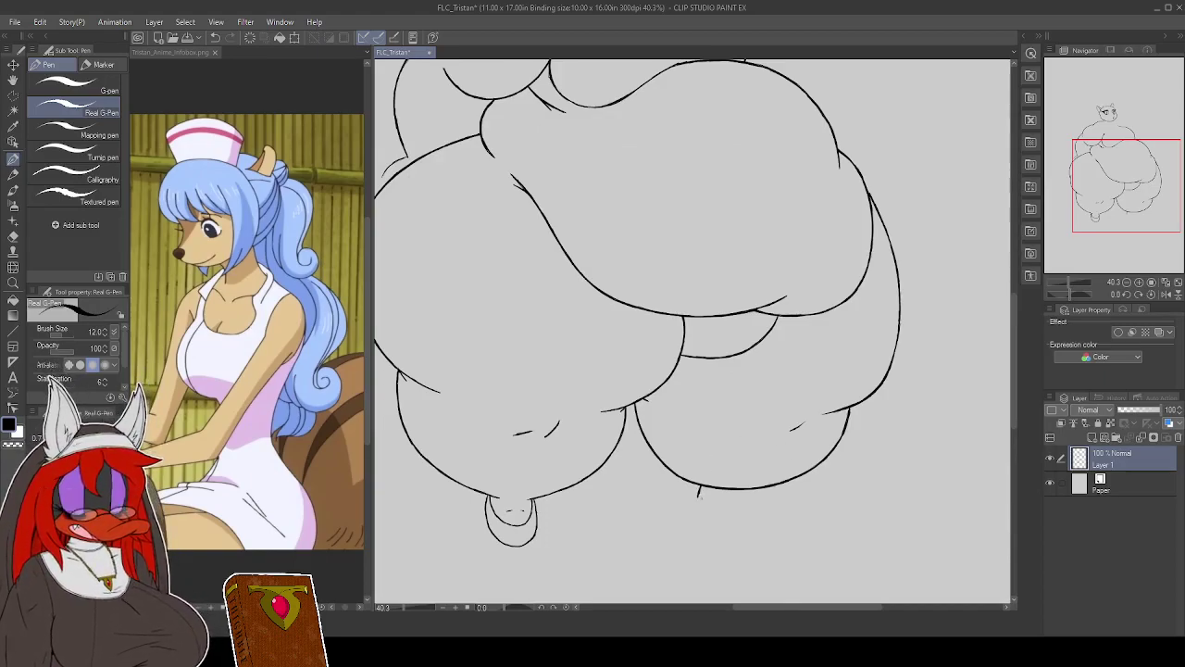
Try to draw a small flat foot beneath the second lower leg, and undo its strokes
{"action": "left_click_drag", "start_coordinate": [698, 494], "coordinate": [705, 505]}
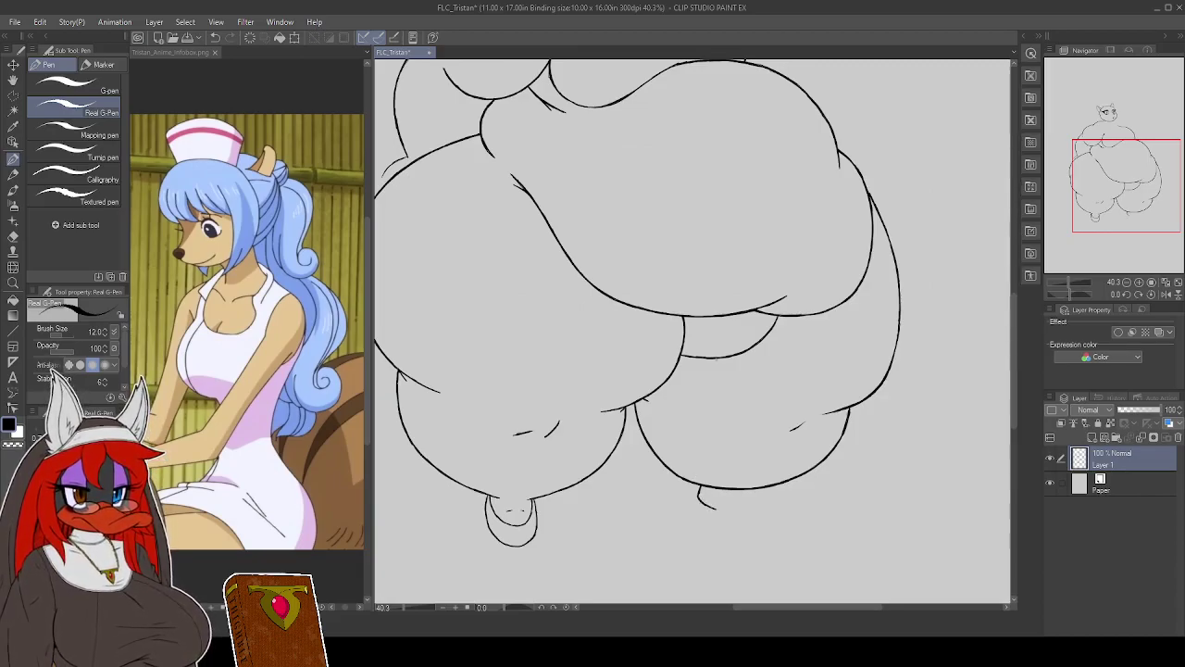
{"action": "mouse_move", "coordinate": [700, 498]}
{"action": "left_mouse_down"}
{"action": "mouse_move", "coordinate": [752, 519]}
{"action": "mouse_move", "coordinate": [759, 502]}
{"action": "left_mouse_up"}
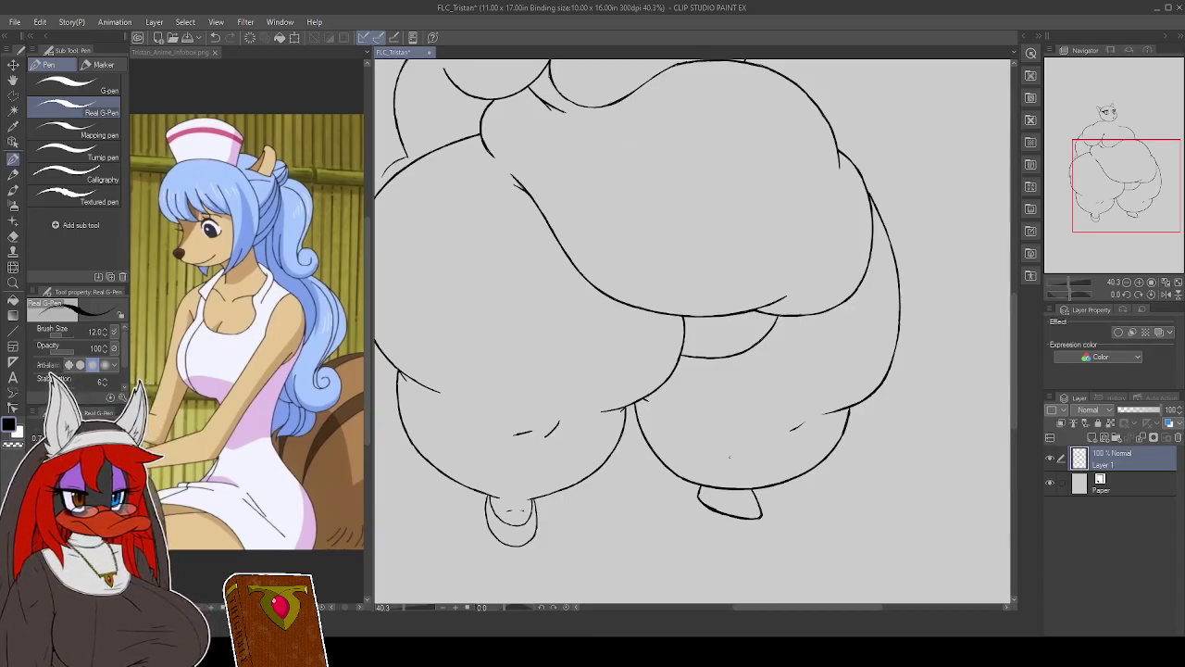
{"action": "key", "text": "ctrl+z"}
{"action": "key", "text": "ctrl+z"}
{"action": "key", "text": "ctrl+z"}
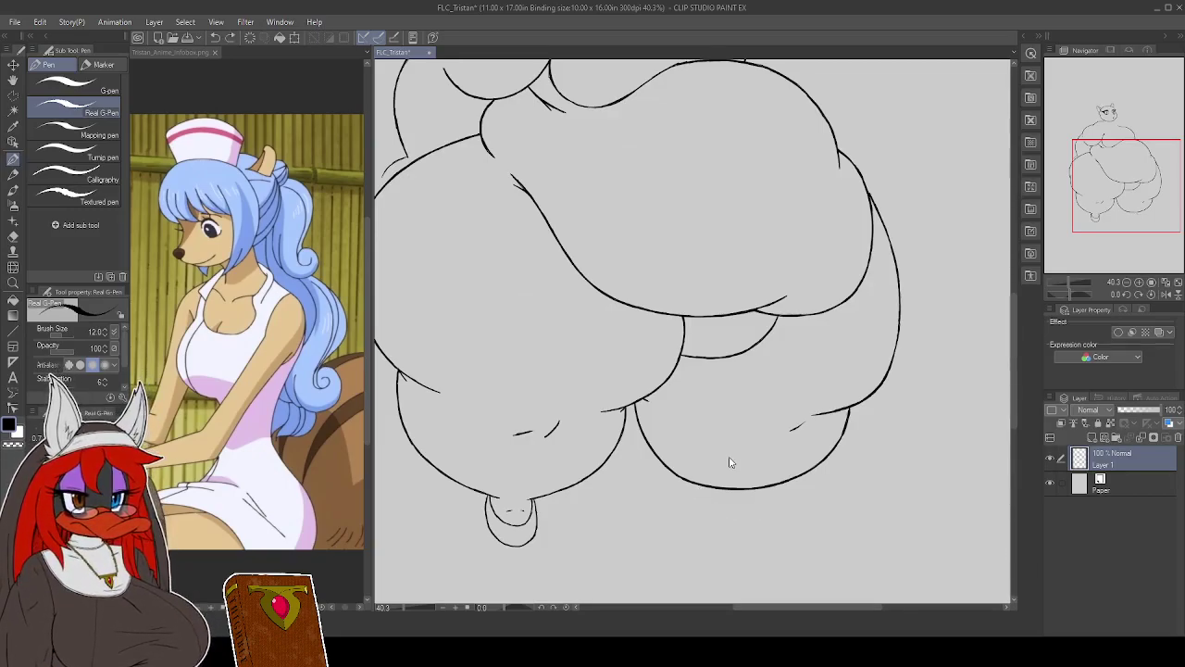
{"action": "key", "text": "ctrl+y"}
{"action": "key", "text": "ctrl+y"}
{"action": "key", "text": "ctrl+y"}
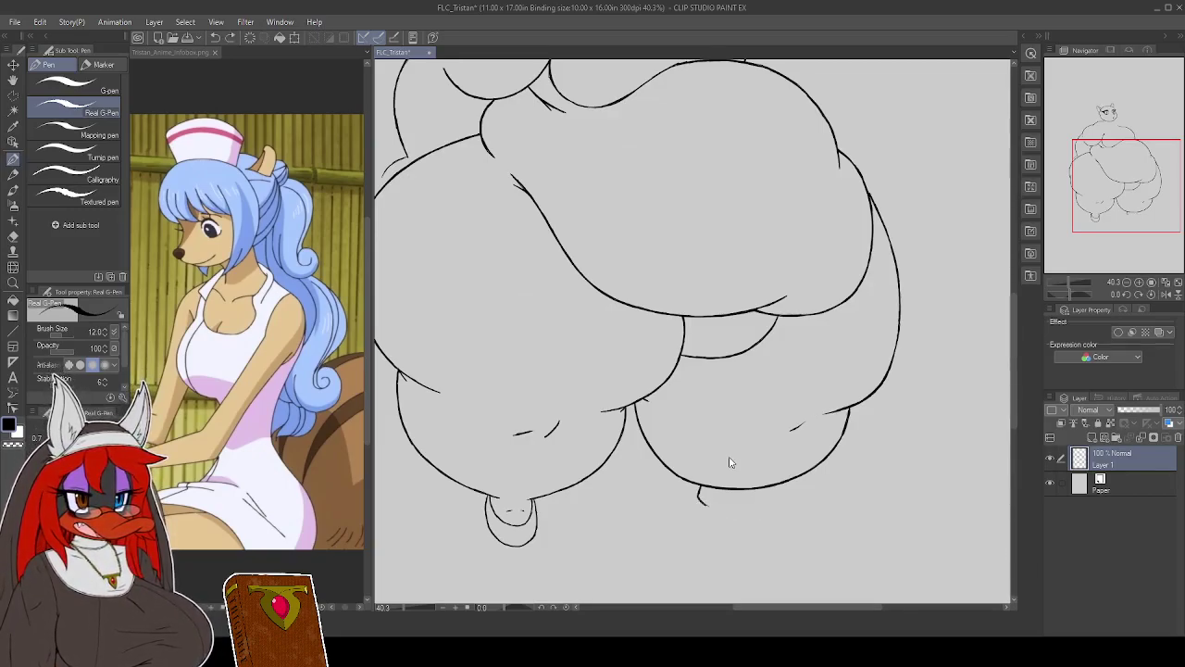
{"action": "key", "text": "ctrl+z"}
{"action": "key", "text": "ctrl+z"}
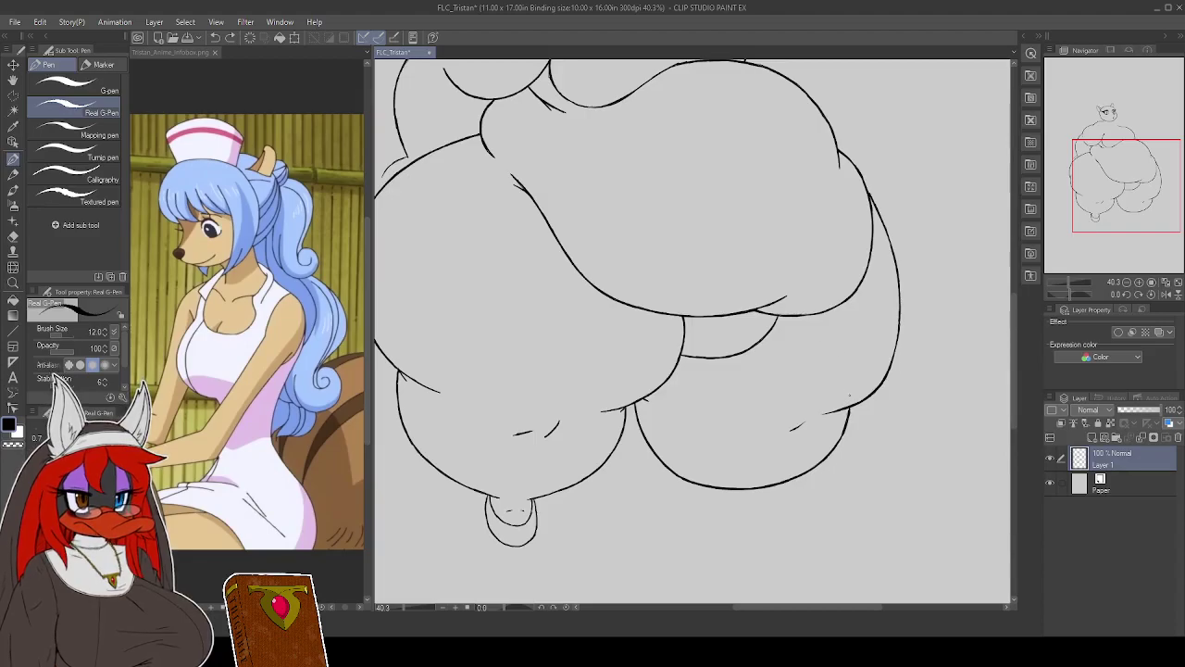
{"action": "left_click_drag", "start_coordinate": [814, 467], "coordinate": [829, 448]}
{"action": "key", "text": "ctrl+z"}
{"action": "key", "text": "ctrl+z"}
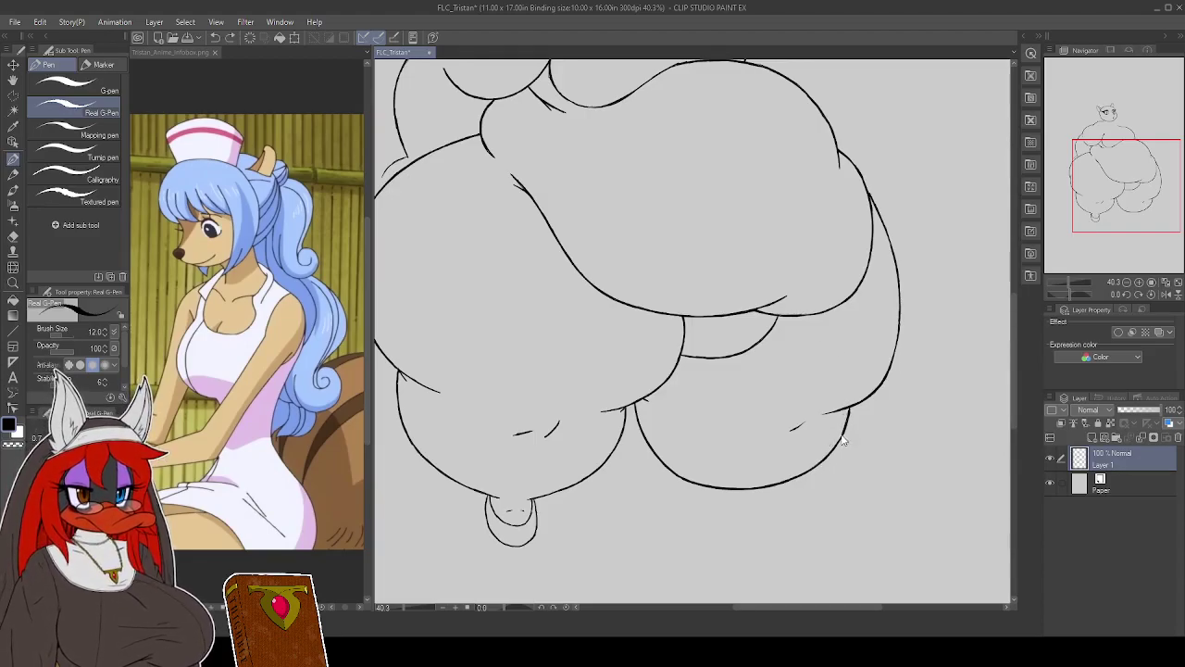
Rework the outer side of the second lower leg into a slightly fuller line meeting the thigh's fold, undoing the rough strokes
{"action": "left_click_drag", "start_coordinate": [818, 465], "coordinate": [847, 410]}
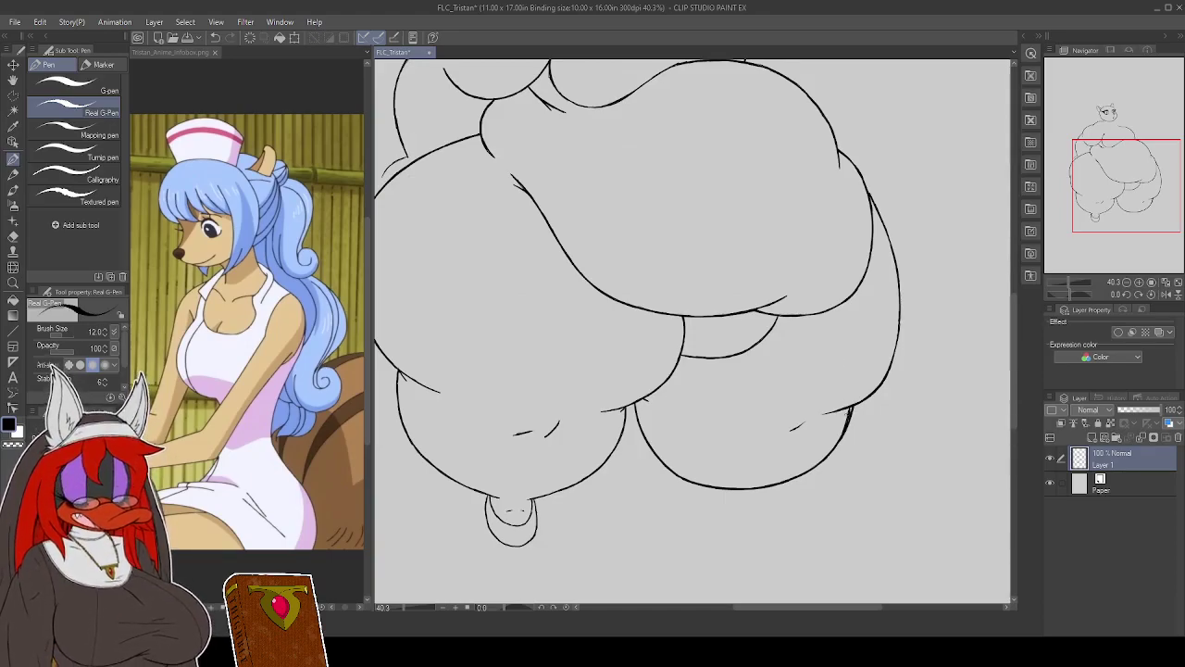
{"action": "key", "text": "ctrl+z"}
{"action": "key", "text": "ctrl+z"}
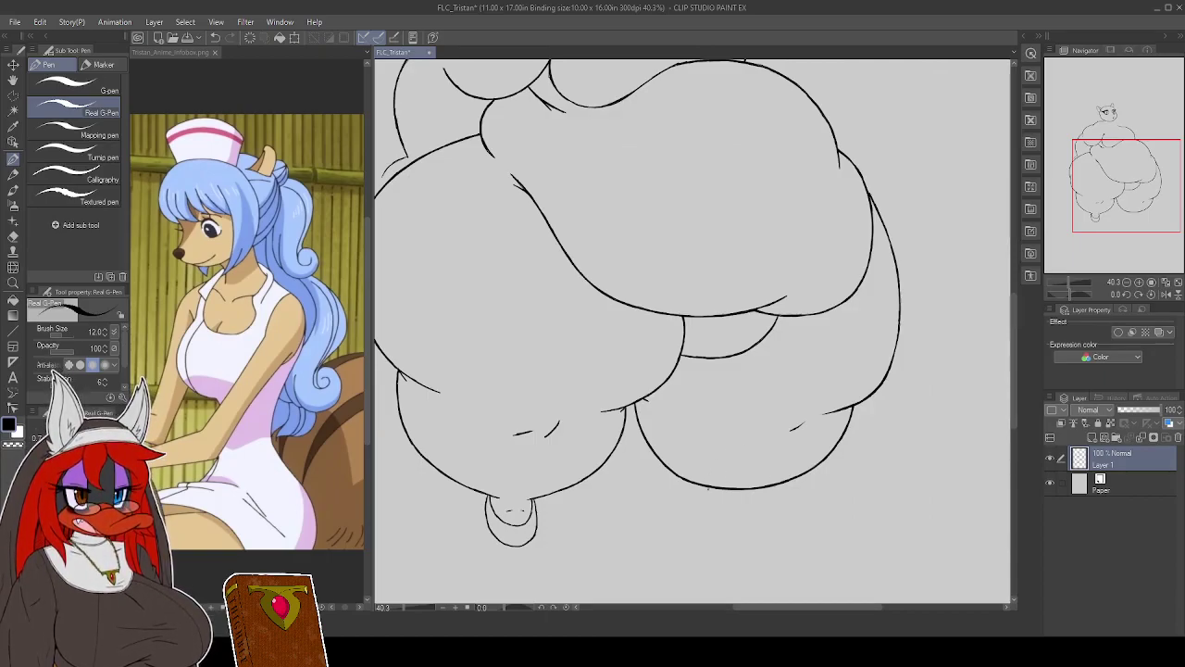
Draw a small flat foot beneath the second lower leg, with short sides, a curved sole and a rounded toe
{"action": "left_click_drag", "start_coordinate": [707, 487], "coordinate": [704, 503]}
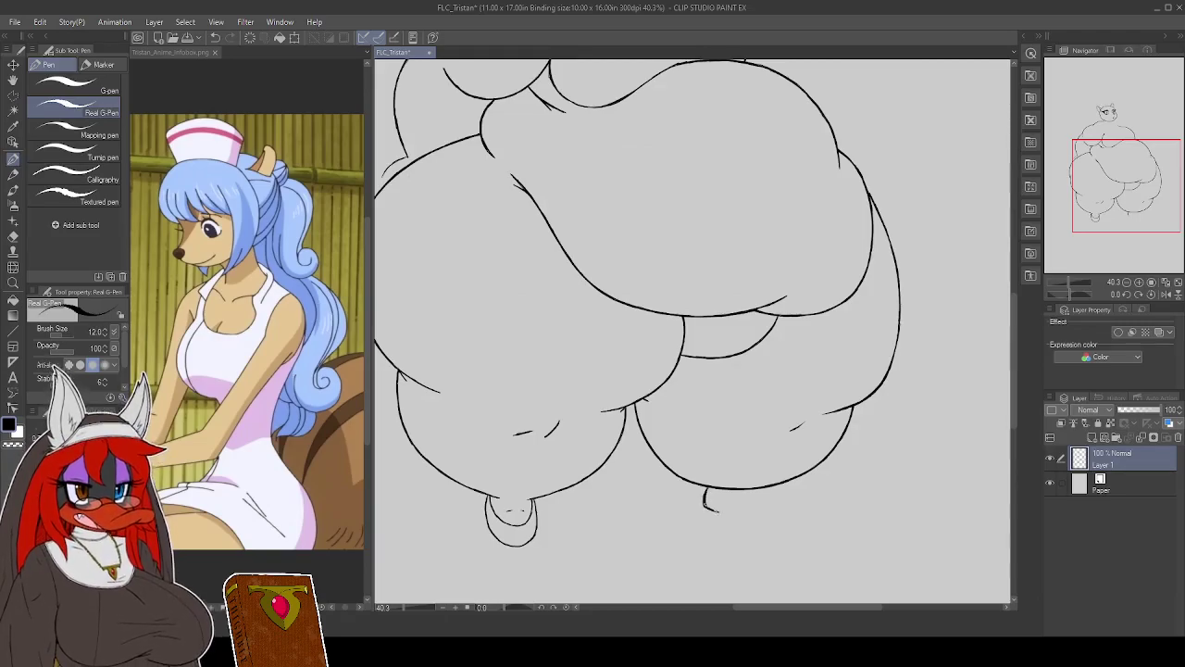
{"action": "left_click_drag", "start_coordinate": [732, 515], "coordinate": [747, 518]}
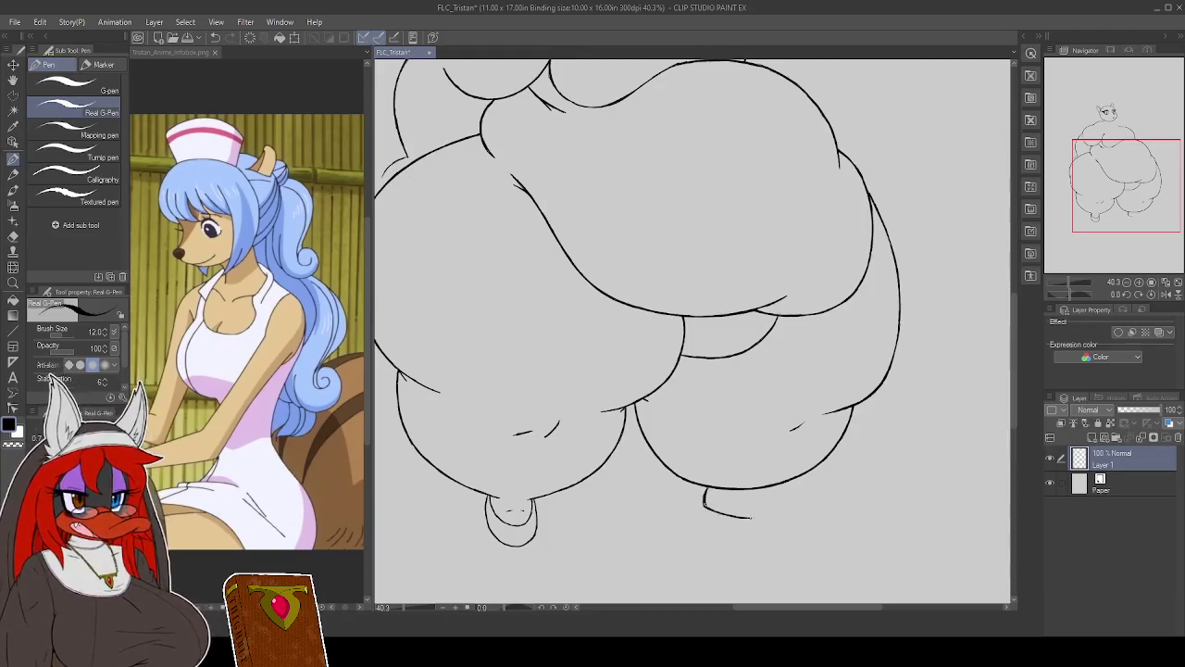
{"action": "left_click_drag", "start_coordinate": [758, 490], "coordinate": [764, 500]}
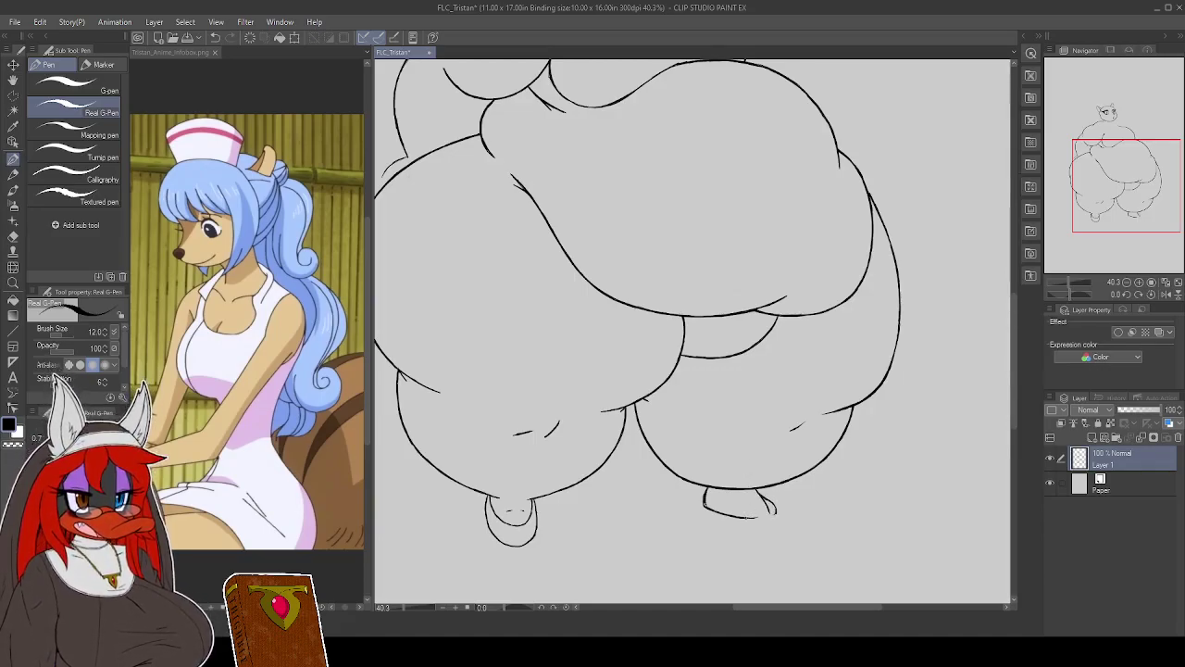
{"action": "left_click_drag", "start_coordinate": [741, 518], "coordinate": [774, 514]}
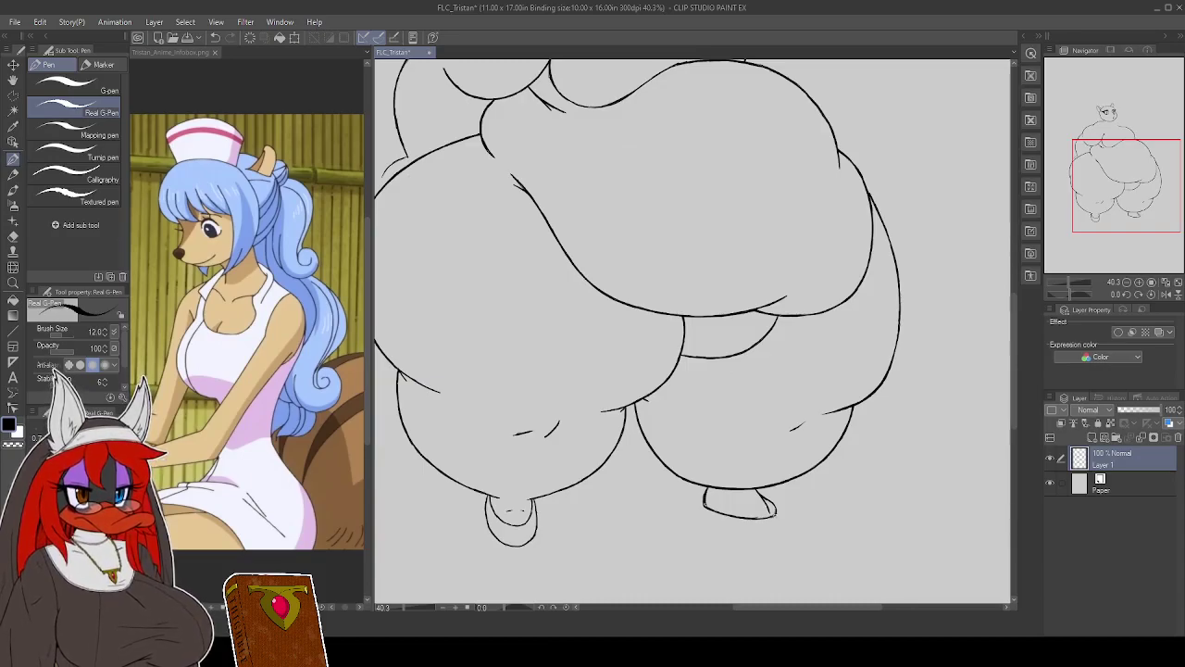
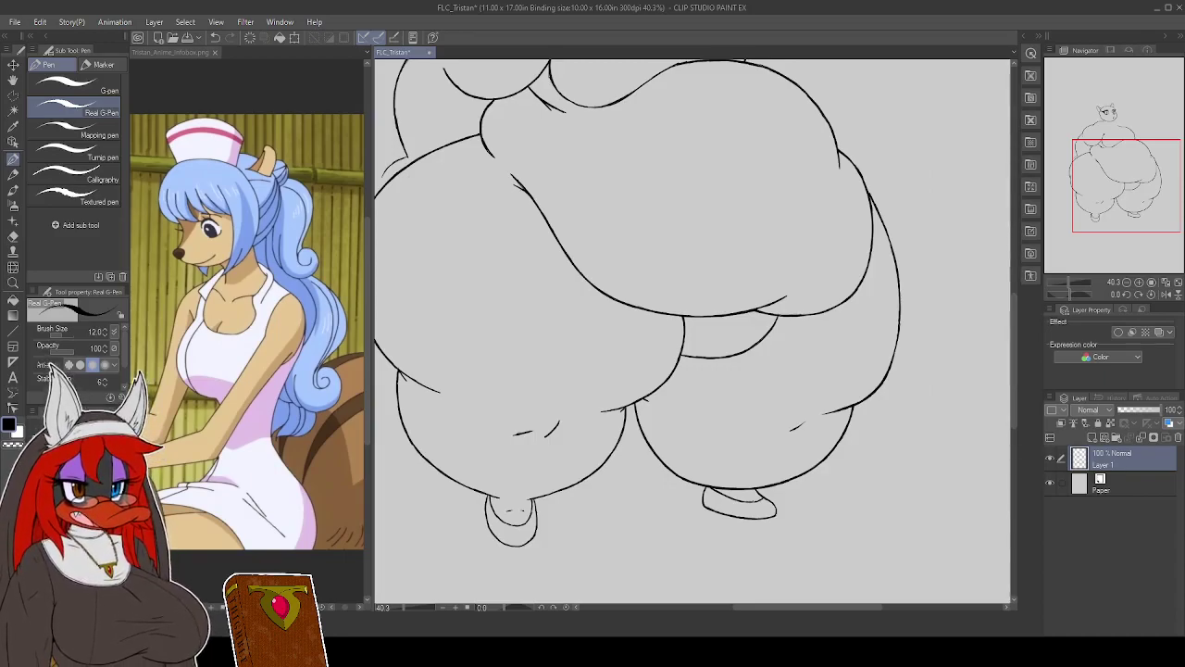
Draw a small hand with fingers resting on the near thigh at the end of the lowered arm
{"action": "left_click_drag", "start_coordinate": [814, 427], "coordinate": [907, 533]}
{"action": "left_click_drag", "start_coordinate": [856, 444], "coordinate": [882, 495]}
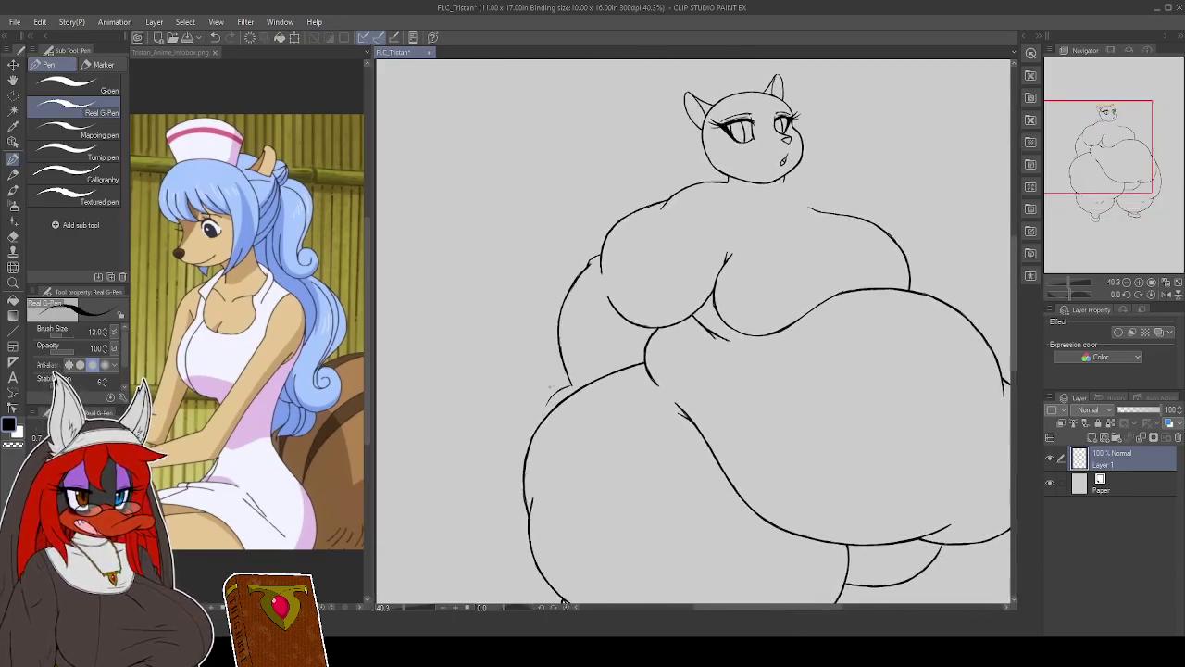
{"action": "left_click_drag", "start_coordinate": [559, 390], "coordinate": [547, 406]}
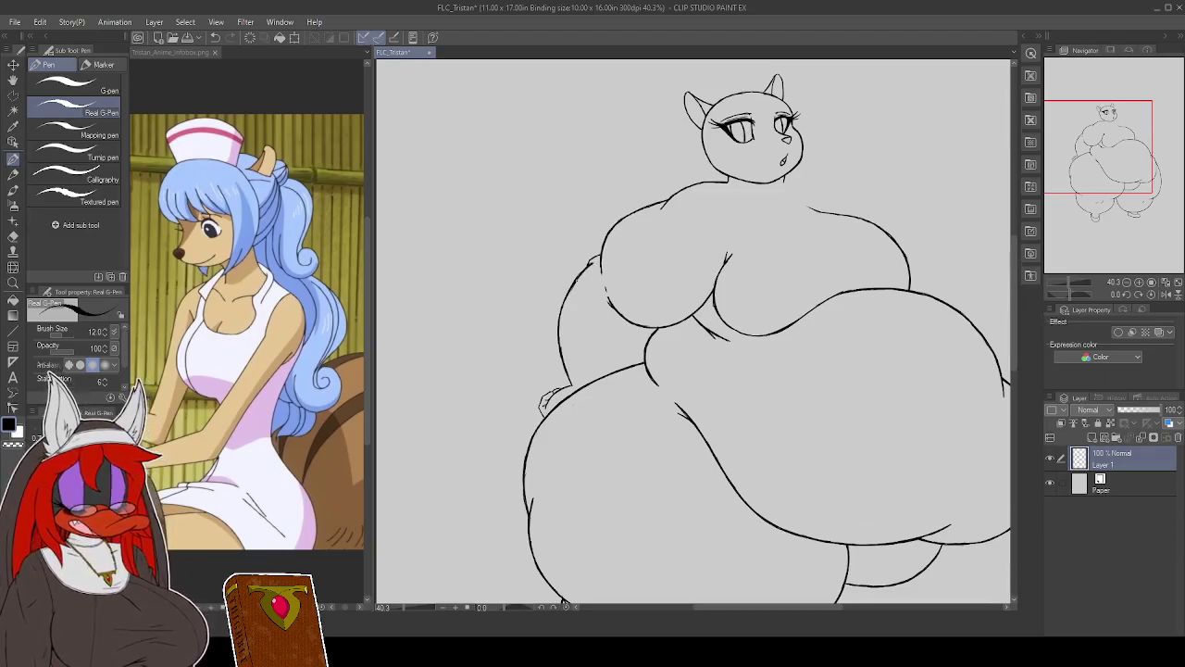
Redraw the outer contour of the lowered forearm as a fuller curve from the elbow fold to the wrist
{"action": "left_click_drag", "start_coordinate": [574, 280], "coordinate": [562, 303]}
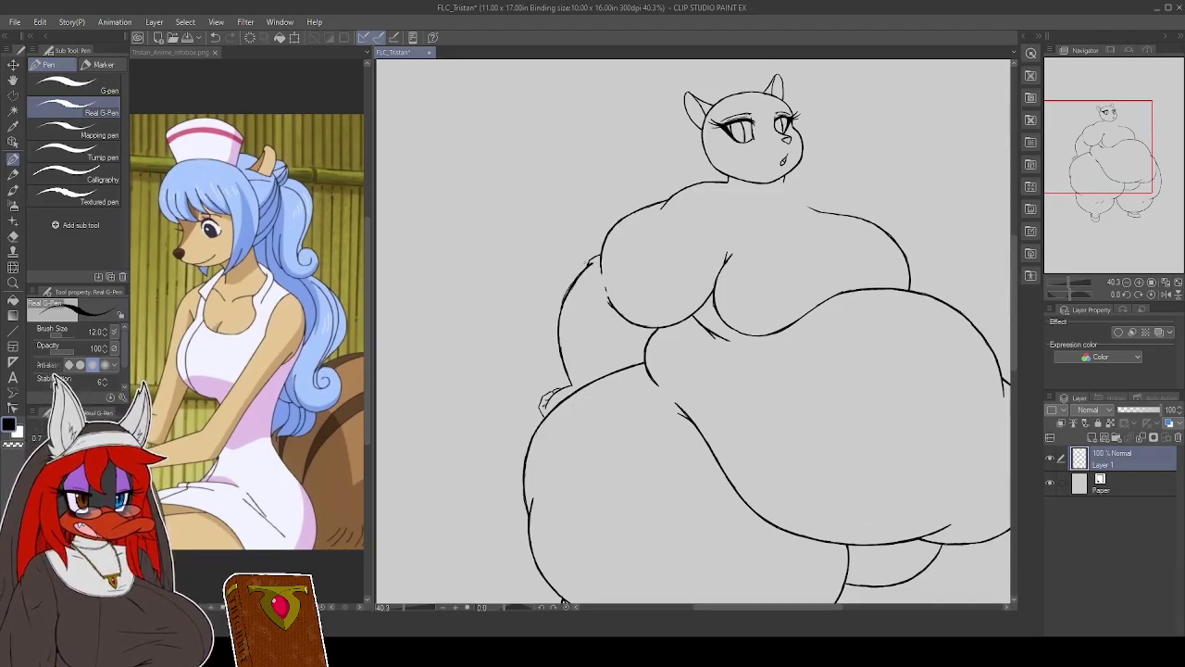
{"action": "key", "text": "ctrl+z"}
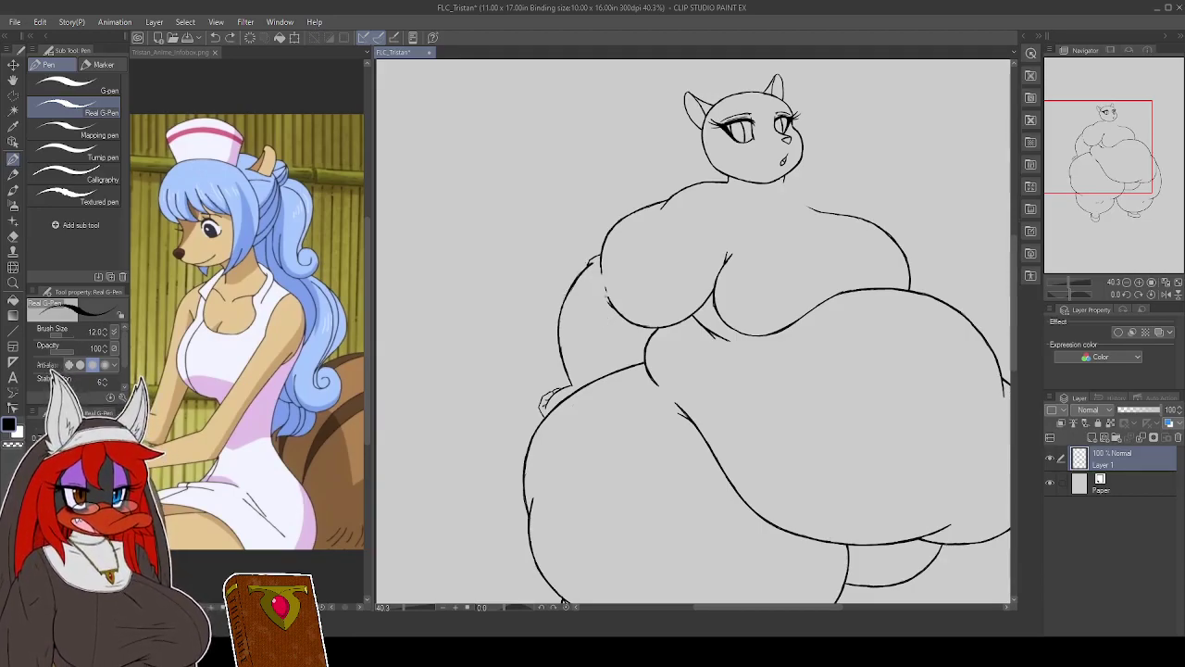
{"action": "left_click_drag", "start_coordinate": [573, 279], "coordinate": [557, 326]}
{"action": "left_click_drag", "start_coordinate": [573, 281], "coordinate": [553, 330]}
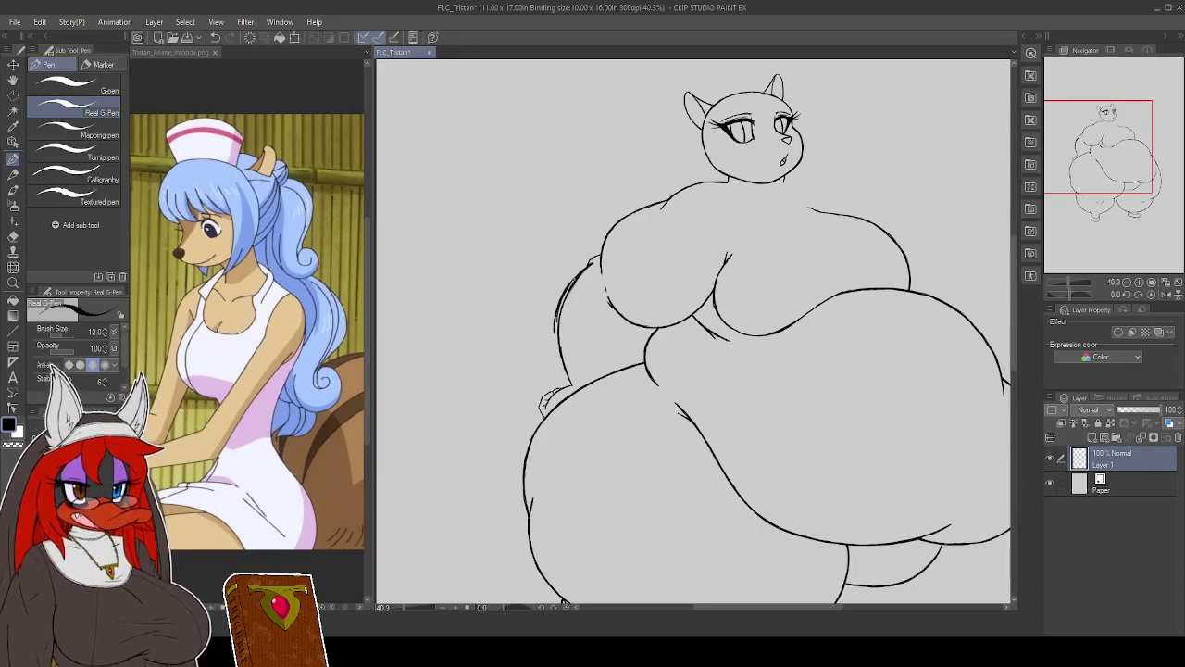
{"action": "mouse_move", "coordinate": [558, 316]}
{"action": "left_mouse_down"}
{"action": "mouse_move", "coordinate": [559, 382]}
{"action": "mouse_move", "coordinate": [553, 344]}
{"action": "left_mouse_up"}
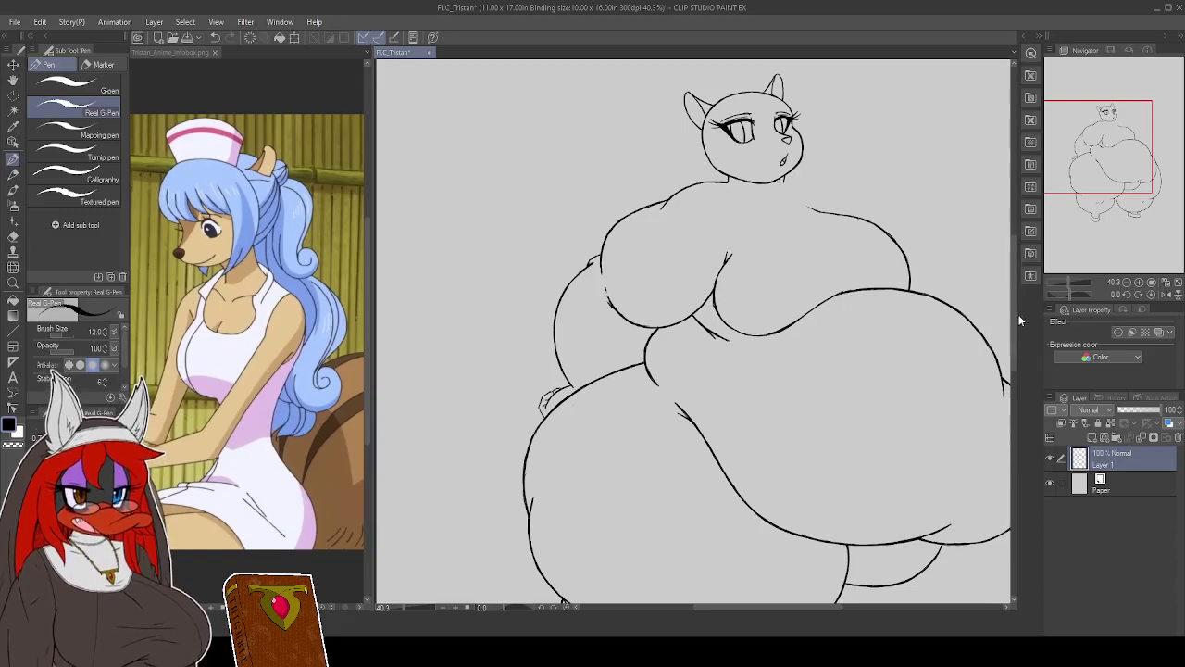
Redraw the upper and outer contour of the far breast slightly wider, curving down to the belly
{"action": "mouse_move", "coordinate": [959, 396]}
{"action": "left_mouse_down"}
{"action": "mouse_move", "coordinate": [862, 395]}
{"action": "mouse_move", "coordinate": [846, 381]}
{"action": "left_mouse_up"}
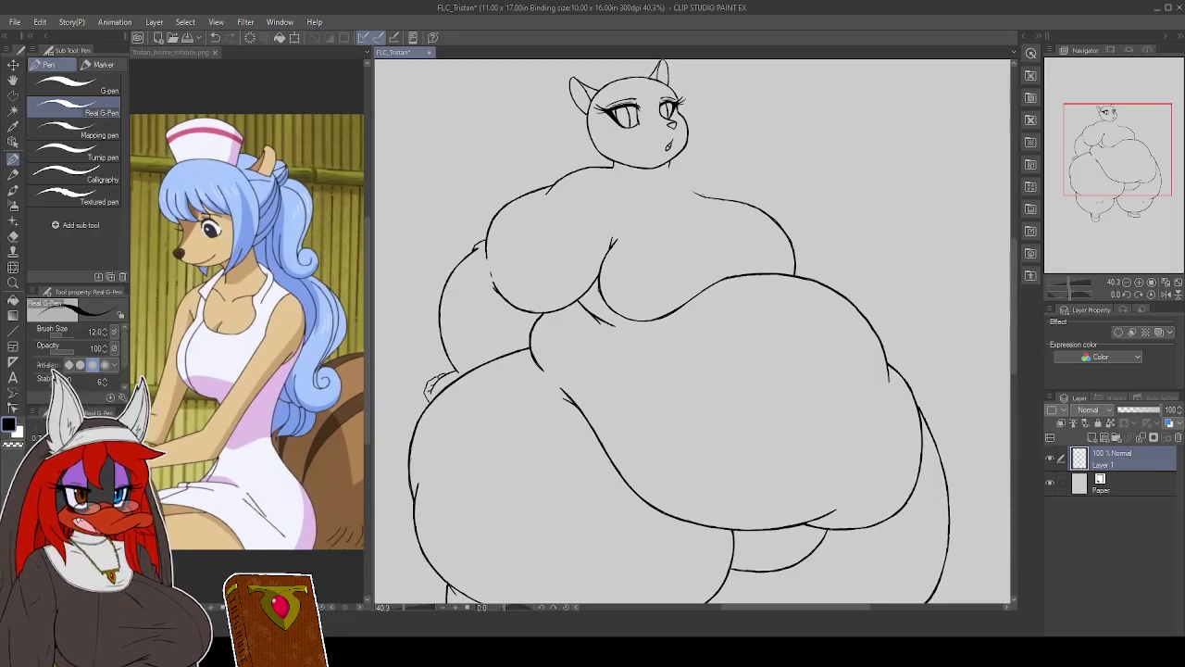
{"action": "left_click_drag", "start_coordinate": [696, 193], "coordinate": [766, 216]}
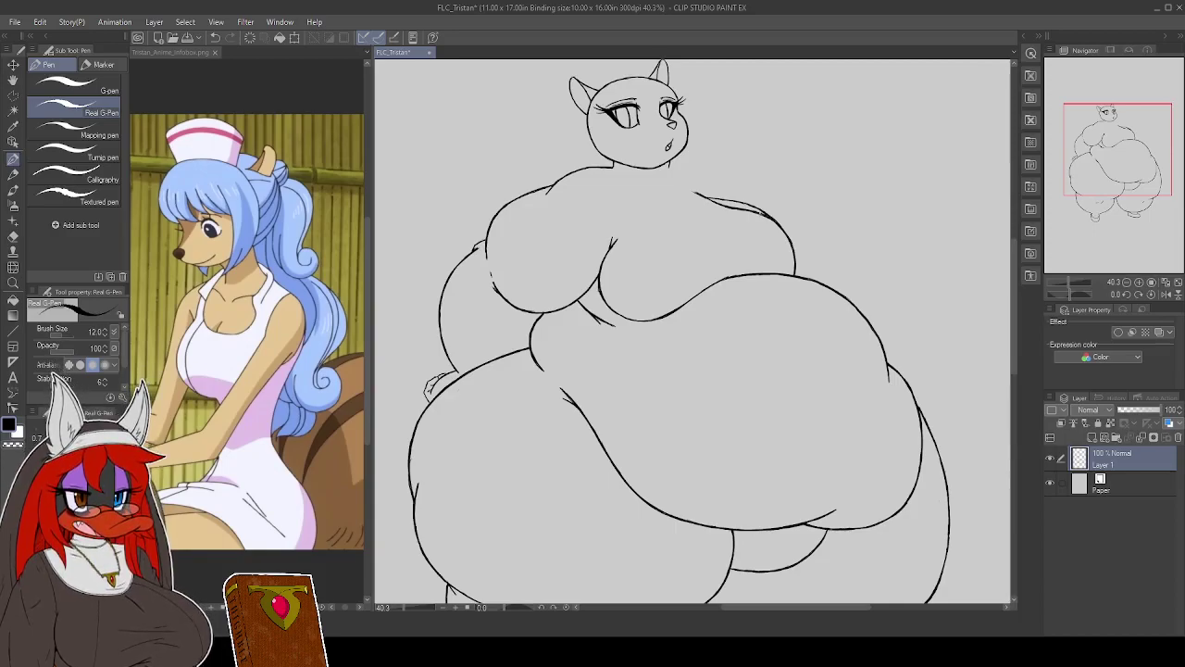
{"action": "left_click_drag", "start_coordinate": [784, 224], "coordinate": [798, 244]}
{"action": "left_click_drag", "start_coordinate": [803, 248], "coordinate": [809, 278]}
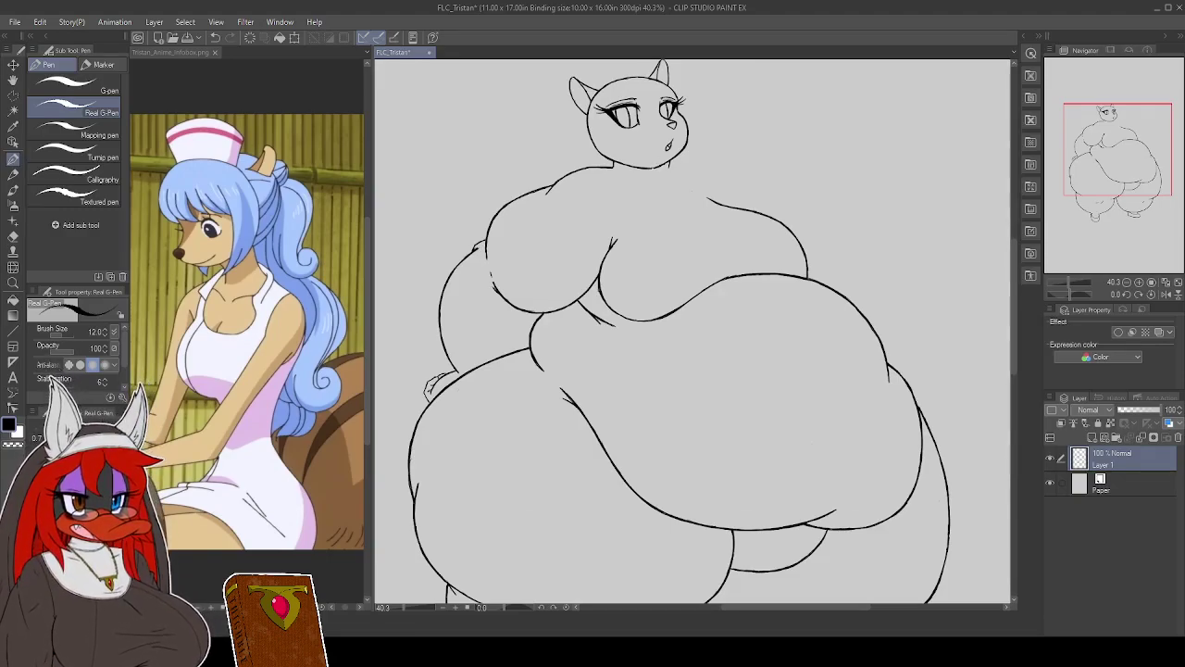
Draw the far shoulder and upper arm as a sloping curve from the neck to the outer side of the far breast
{"action": "left_click_drag", "start_coordinate": [657, 169], "coordinate": [679, 157]}
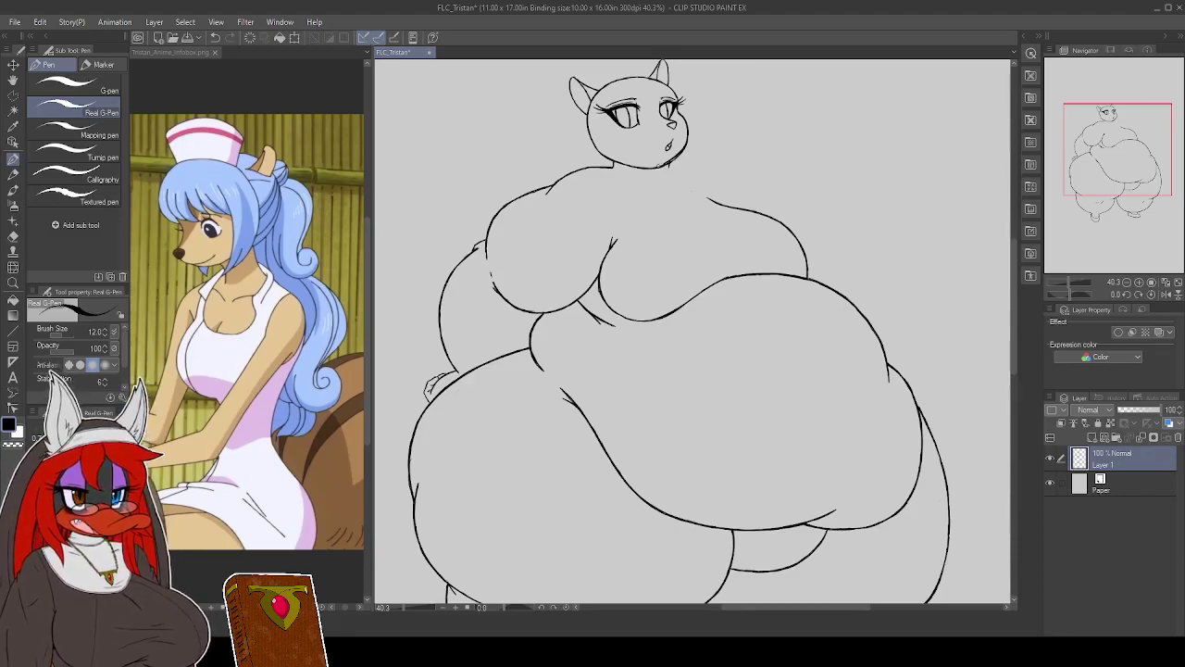
{"action": "key", "text": "ctrl+z"}
{"action": "key", "text": "ctrl+z"}
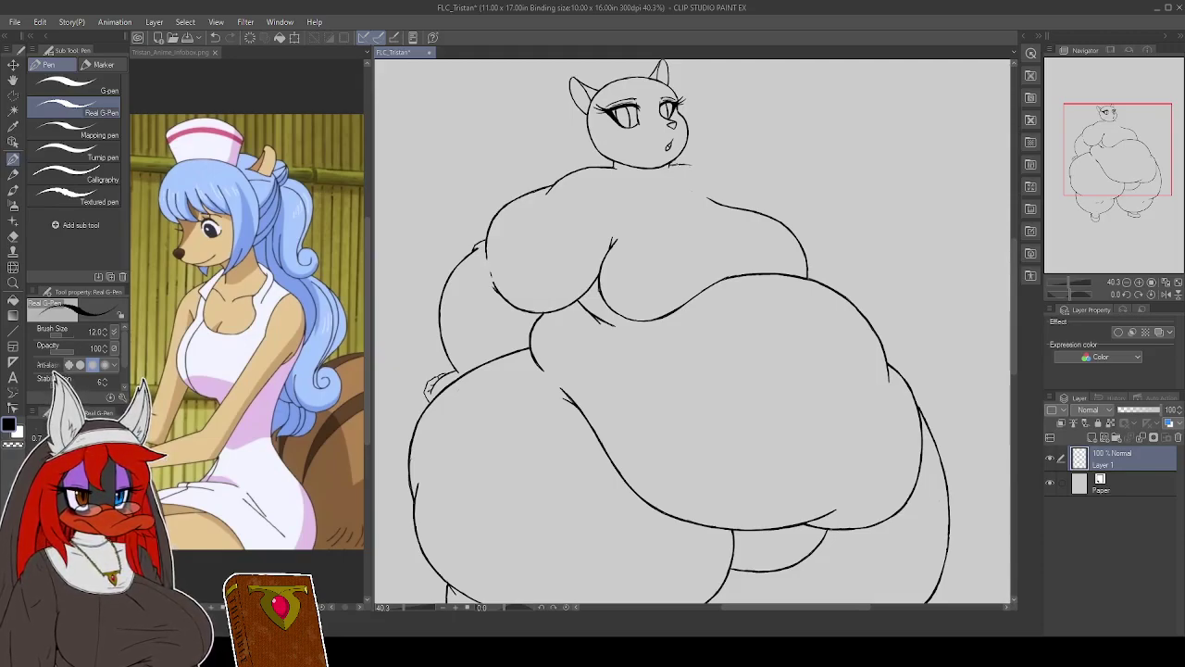
{"action": "left_click_drag", "start_coordinate": [699, 164], "coordinate": [738, 192]}
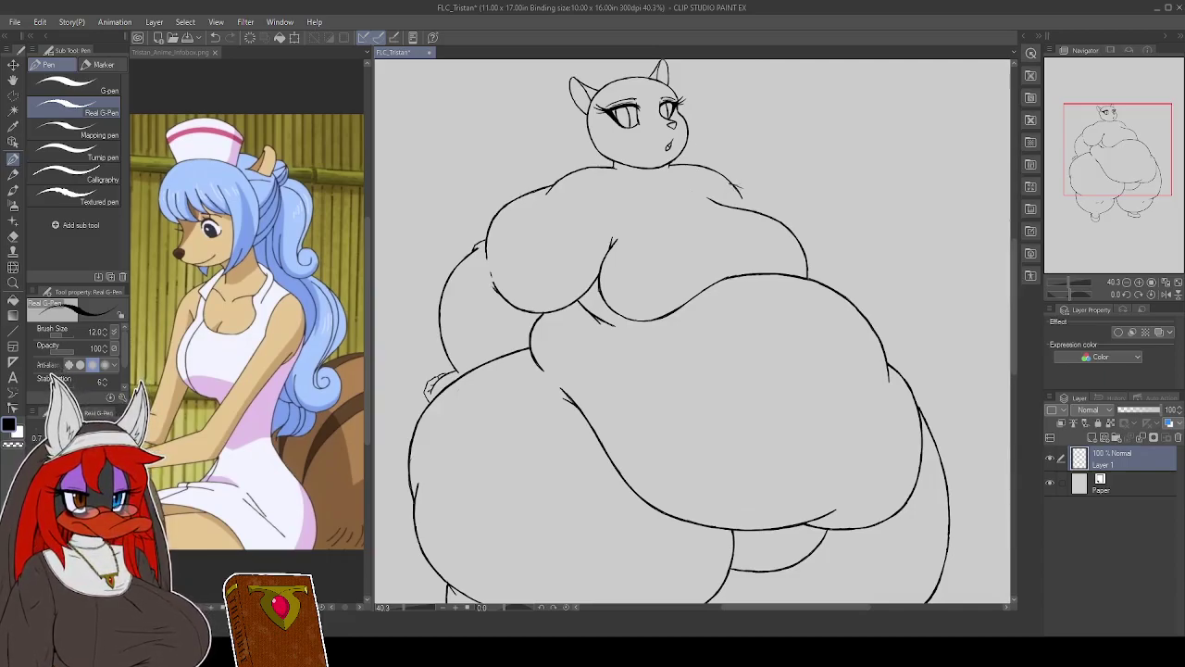
{"action": "left_click_drag", "start_coordinate": [745, 190], "coordinate": [774, 208]}
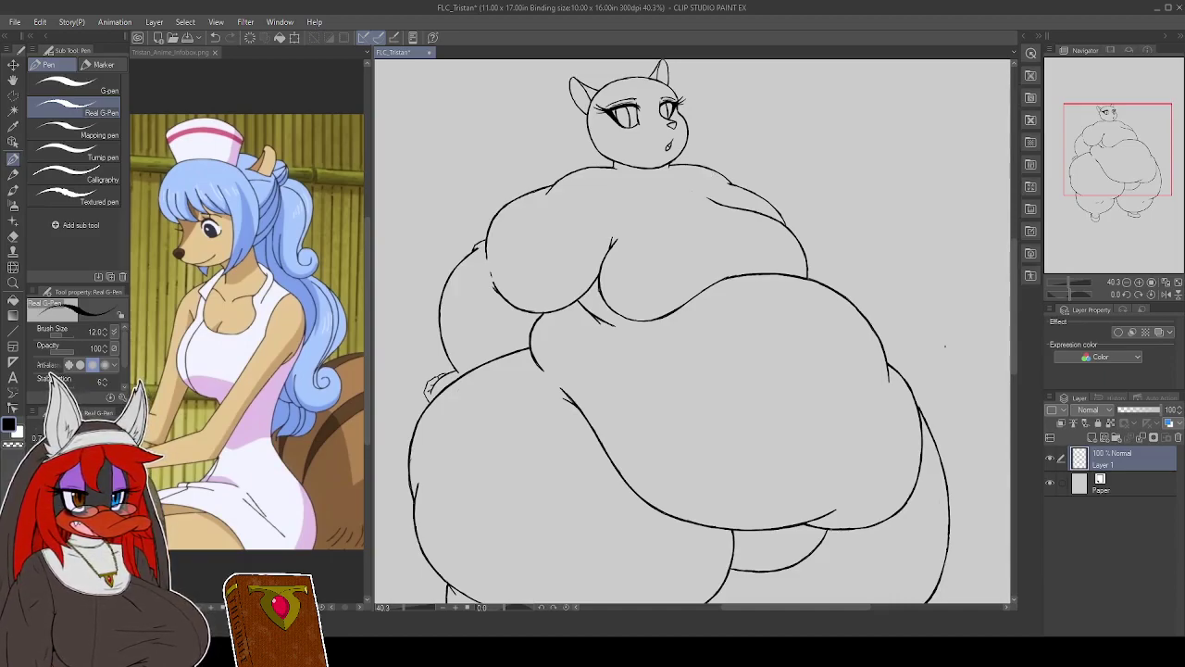
Draw the raised far forearm with a short inner line above the breast and a long outer curve down to the belly
{"action": "mouse_move", "coordinate": [879, 347]}
{"action": "left_mouse_down"}
{"action": "mouse_move", "coordinate": [844, 386]}
{"action": "mouse_move", "coordinate": [823, 379]}
{"action": "mouse_move", "coordinate": [833, 387]}
{"action": "left_mouse_up"}
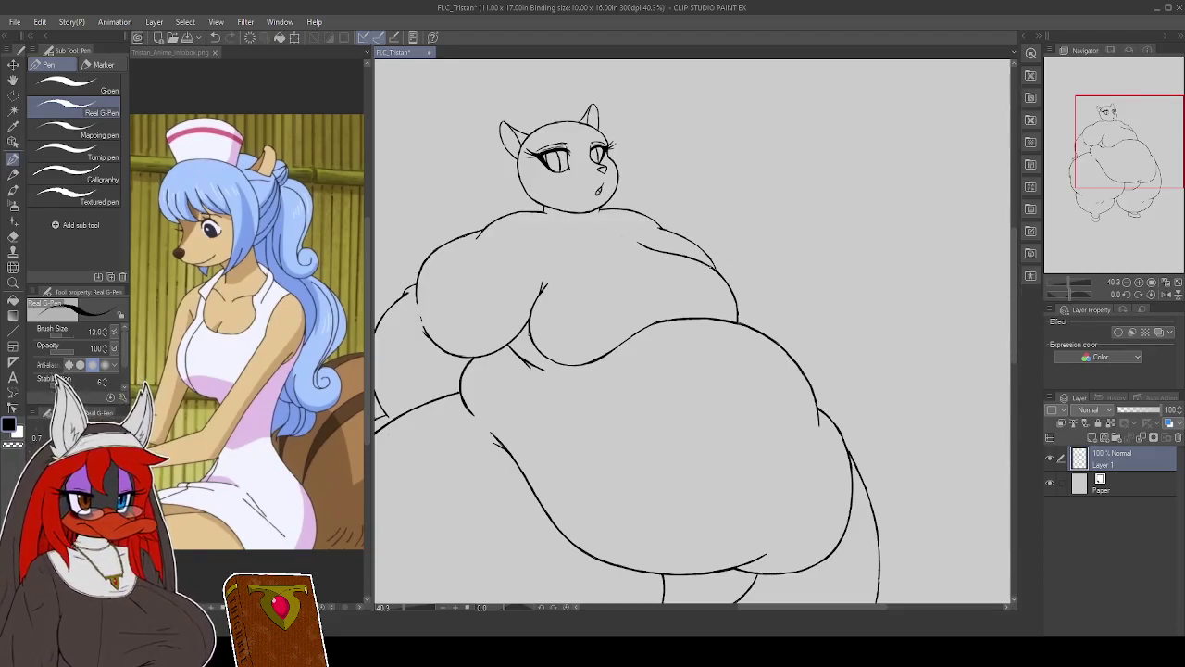
{"action": "mouse_move", "coordinate": [711, 263]}
{"action": "left_mouse_down"}
{"action": "mouse_move", "coordinate": [720, 224]}
{"action": "mouse_move", "coordinate": [711, 252]}
{"action": "left_mouse_up"}
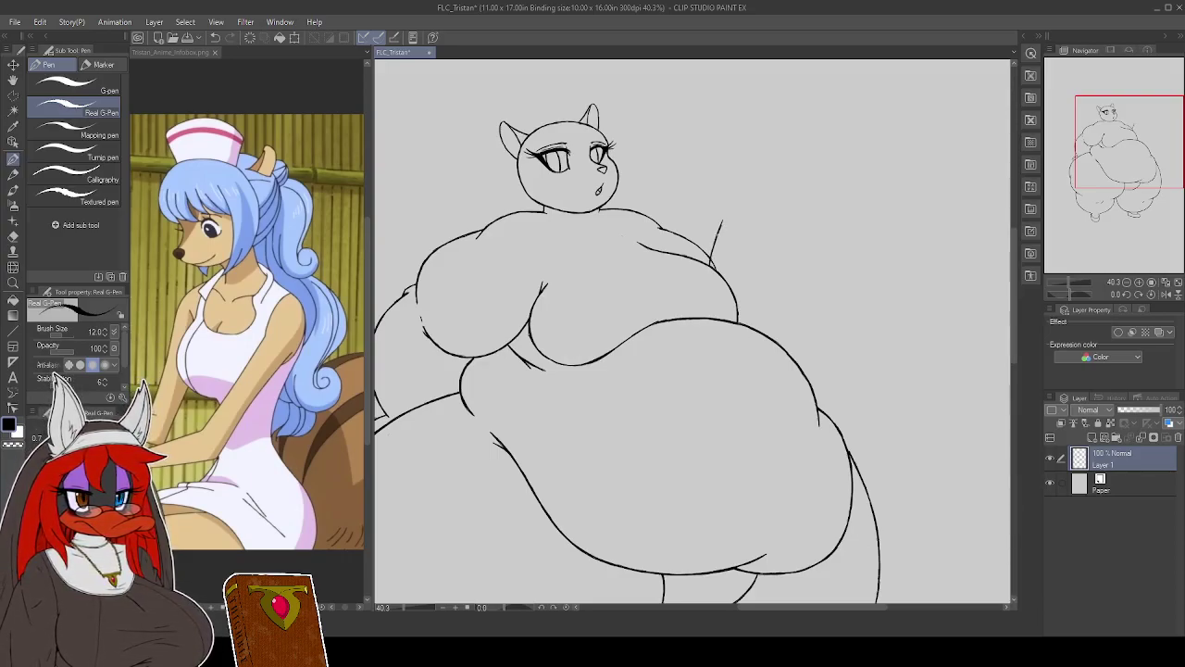
{"action": "mouse_move", "coordinate": [765, 220]}
{"action": "left_mouse_down"}
{"action": "mouse_move", "coordinate": [790, 283]}
{"action": "mouse_move", "coordinate": [792, 317]}
{"action": "mouse_move", "coordinate": [775, 341]}
{"action": "left_mouse_up"}
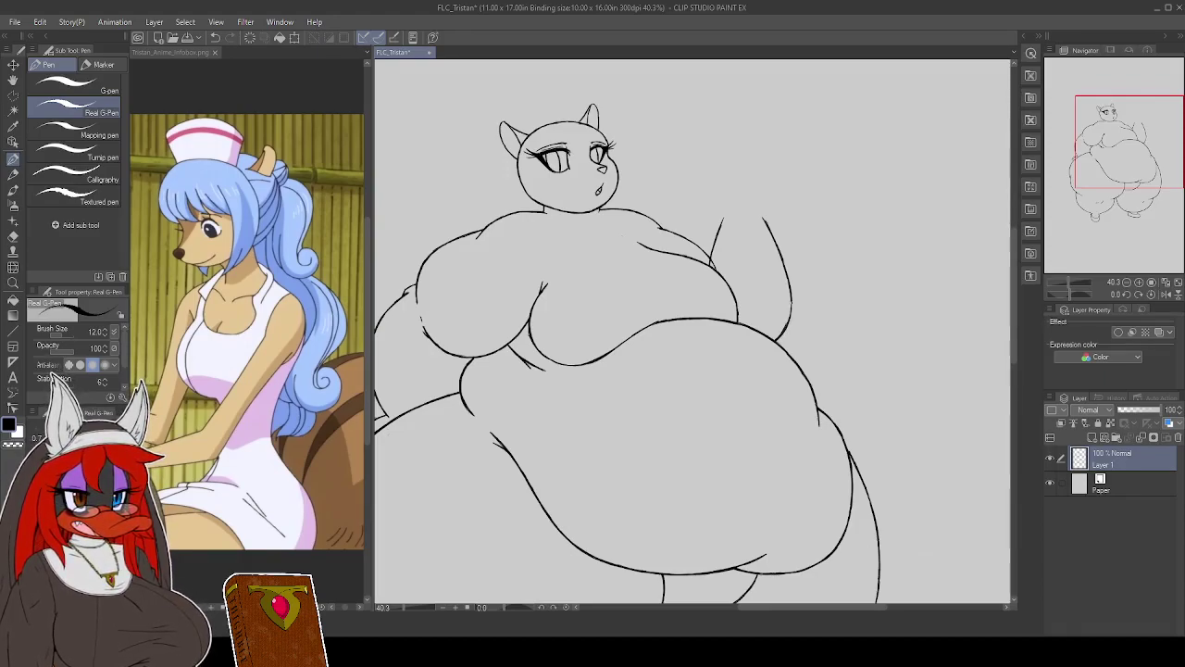
{"action": "left_click_drag", "start_coordinate": [790, 294], "coordinate": [791, 309]}
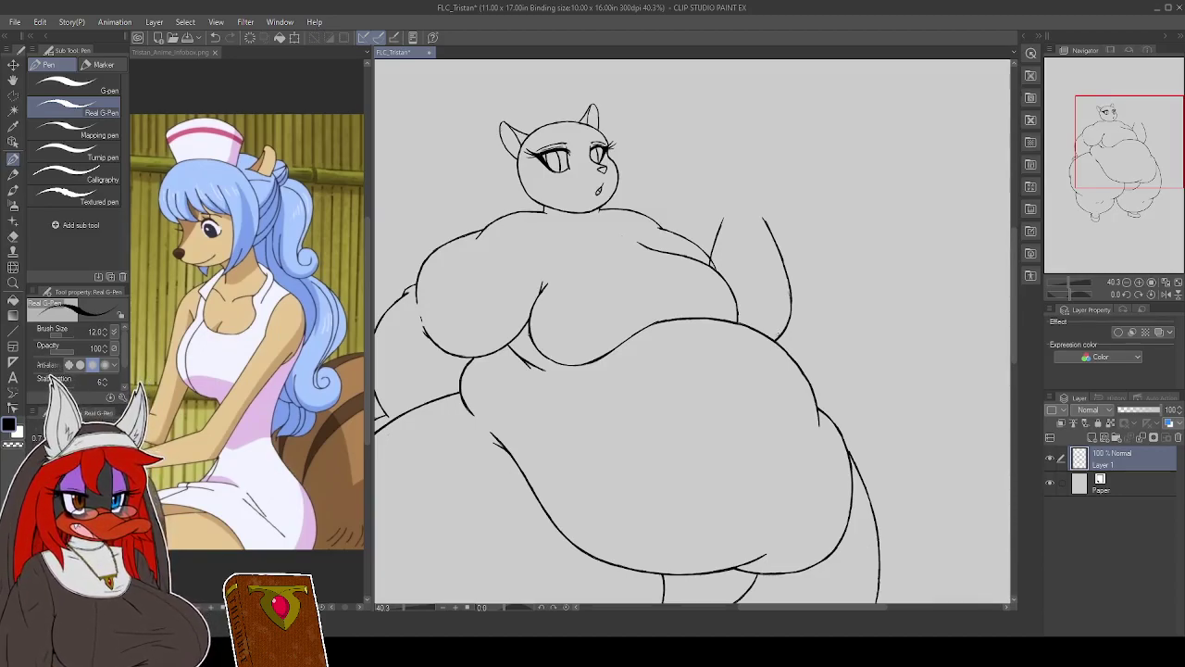
{"action": "key", "text": "ctrl+z"}
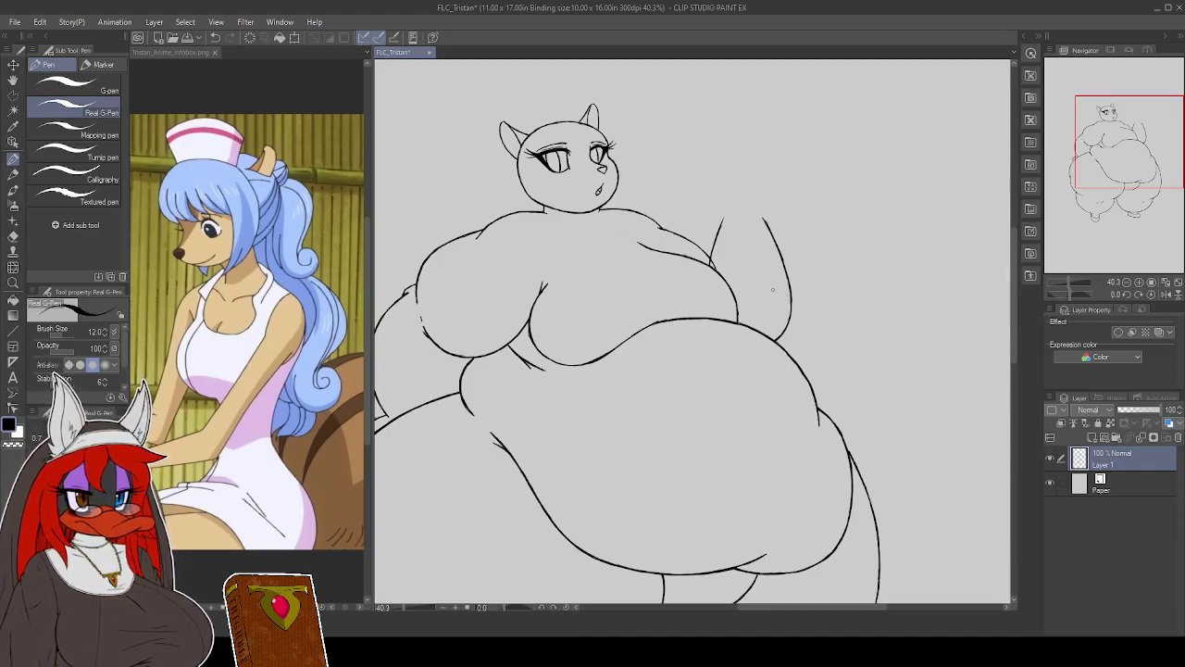
Redraw the raised forearm's inner line closer to the shoulder and add a short angled stroke at the wrist
{"action": "left_click_drag", "start_coordinate": [722, 217], "coordinate": [714, 229]}
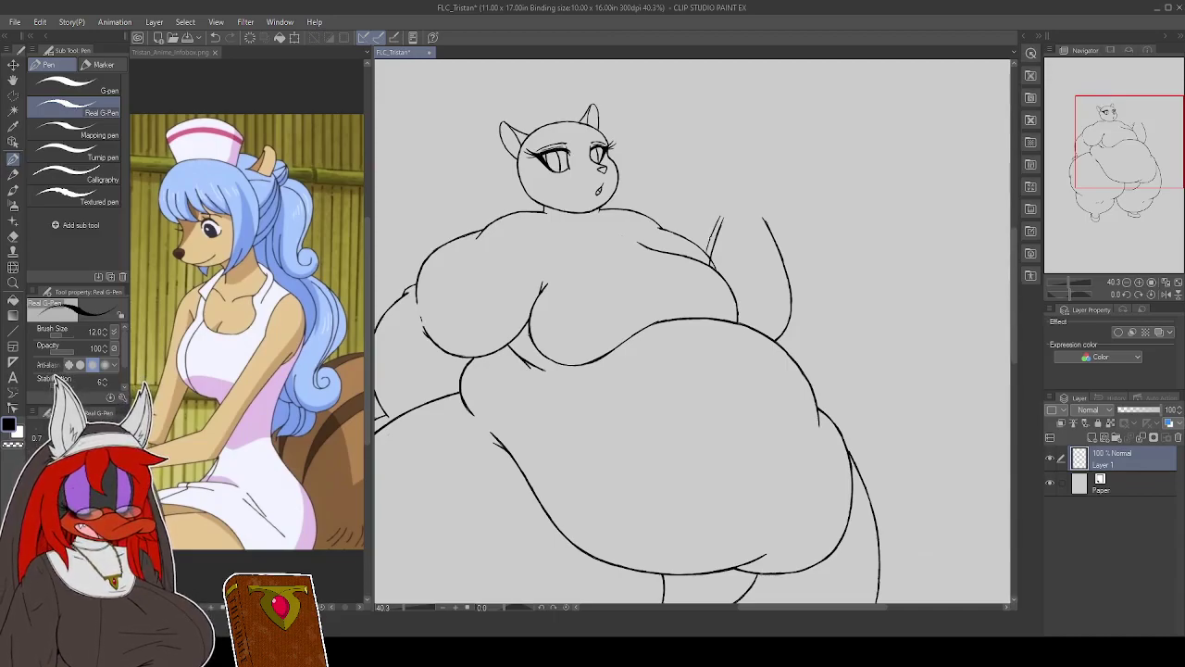
{"action": "mouse_move", "coordinate": [715, 226]}
{"action": "left_mouse_down"}
{"action": "mouse_move", "coordinate": [707, 244]}
{"action": "mouse_move", "coordinate": [712, 230]}
{"action": "left_mouse_up"}
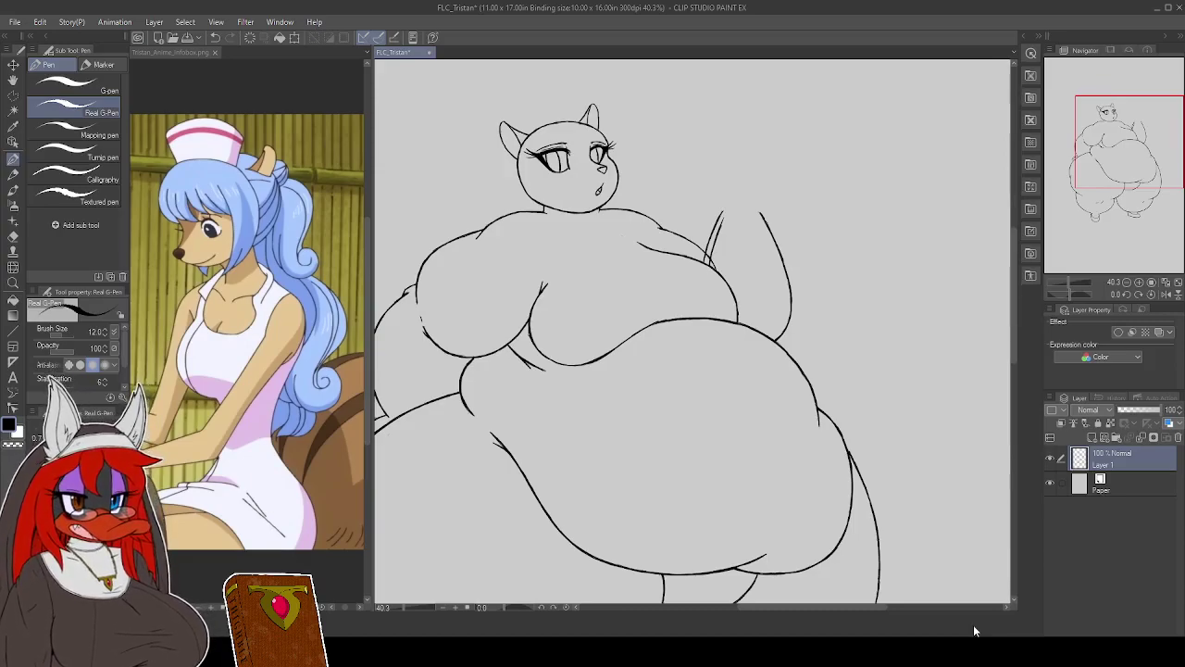
{"action": "mouse_move", "coordinate": [722, 217]}
{"action": "left_mouse_down"}
{"action": "mouse_move", "coordinate": [714, 256]}
{"action": "mouse_move", "coordinate": [711, 243]}
{"action": "left_mouse_up"}
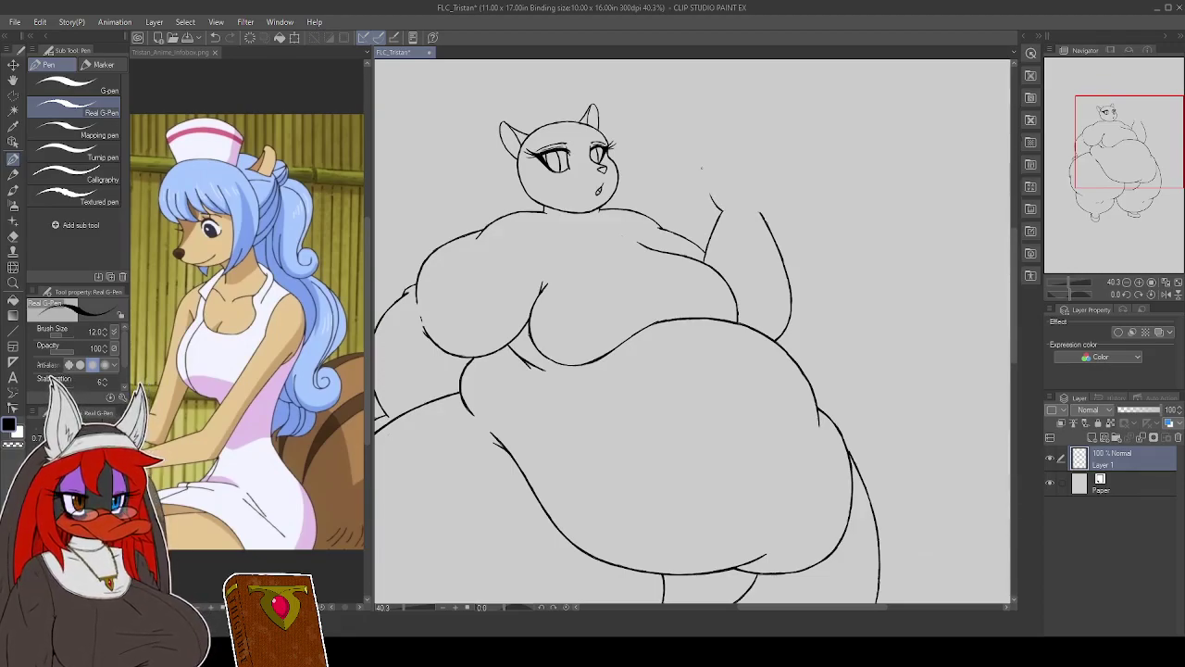
Extend the raised forearm's outer line upward to the back of the hand, undoing the heavy overlapping strokes
{"action": "mouse_move", "coordinate": [748, 190]}
{"action": "left_mouse_down"}
{"action": "mouse_move", "coordinate": [758, 206]}
{"action": "mouse_move", "coordinate": [741, 178]}
{"action": "left_mouse_up"}
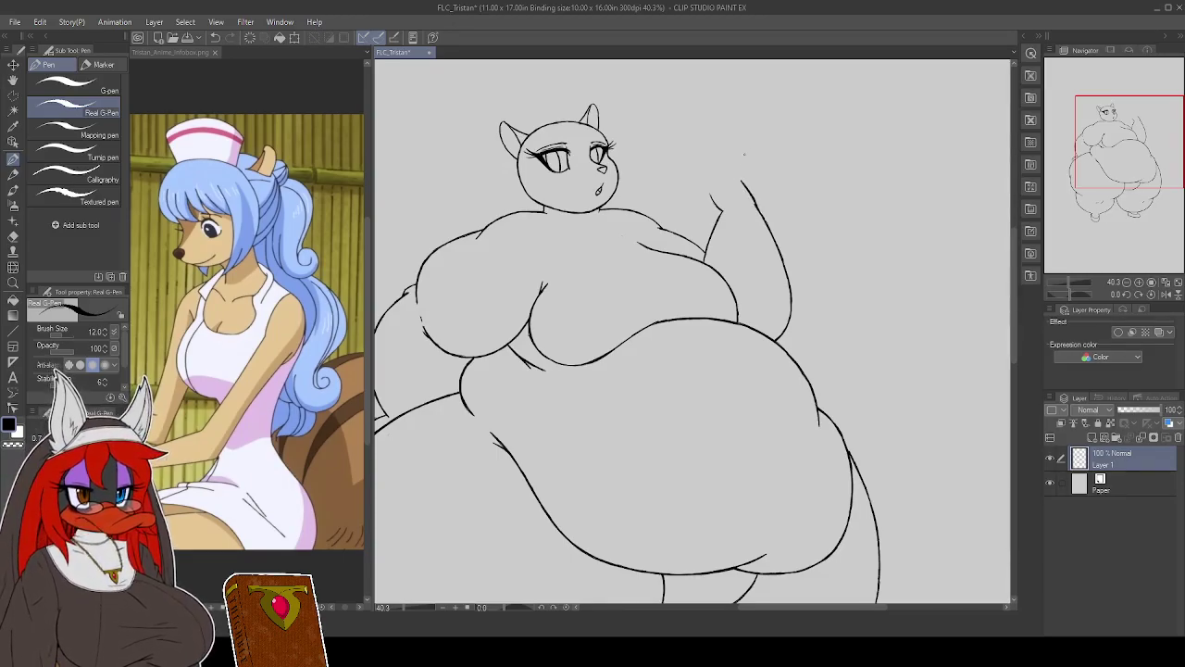
{"action": "left_click_drag", "start_coordinate": [749, 186], "coordinate": [757, 203]}
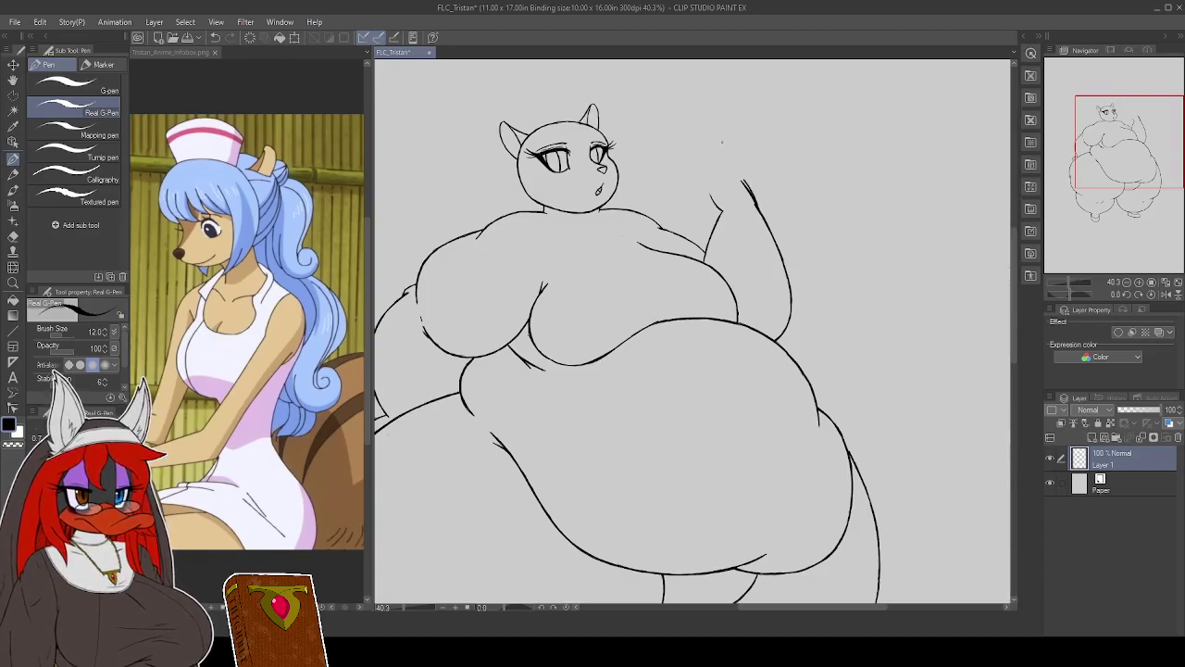
{"action": "key", "text": "ctrl+z"}
{"action": "key", "text": "ctrl+z"}
{"action": "key", "text": "ctrl+z"}
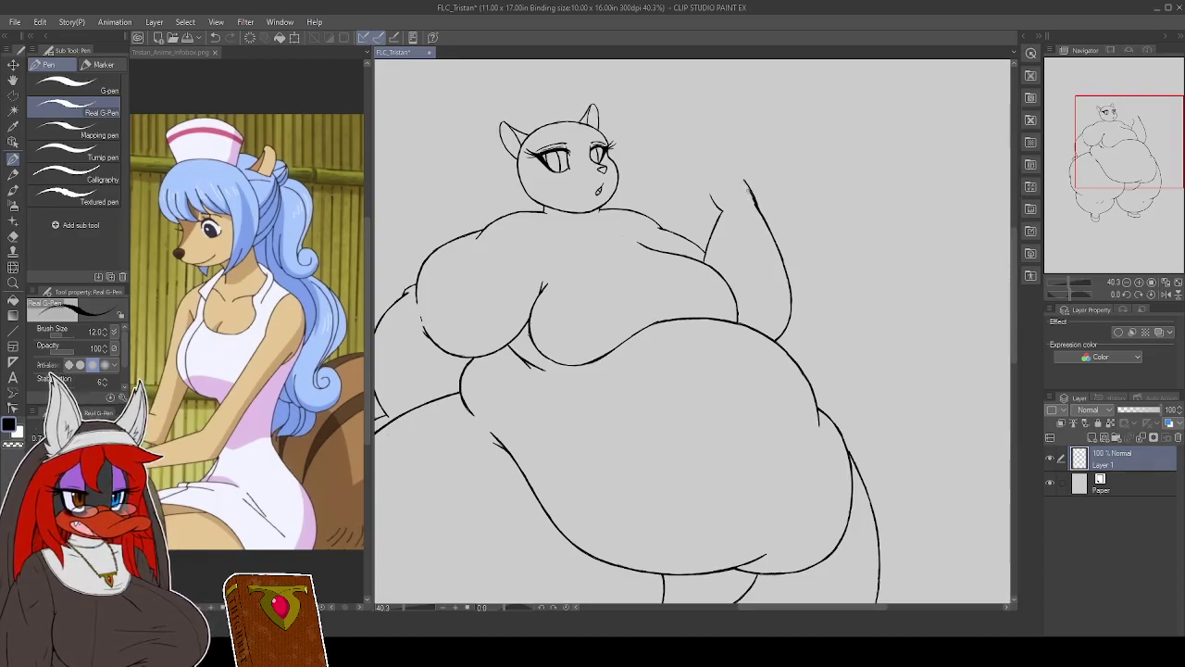
{"action": "key", "text": "ctrl+z"}
{"action": "key", "text": "ctrl+z"}
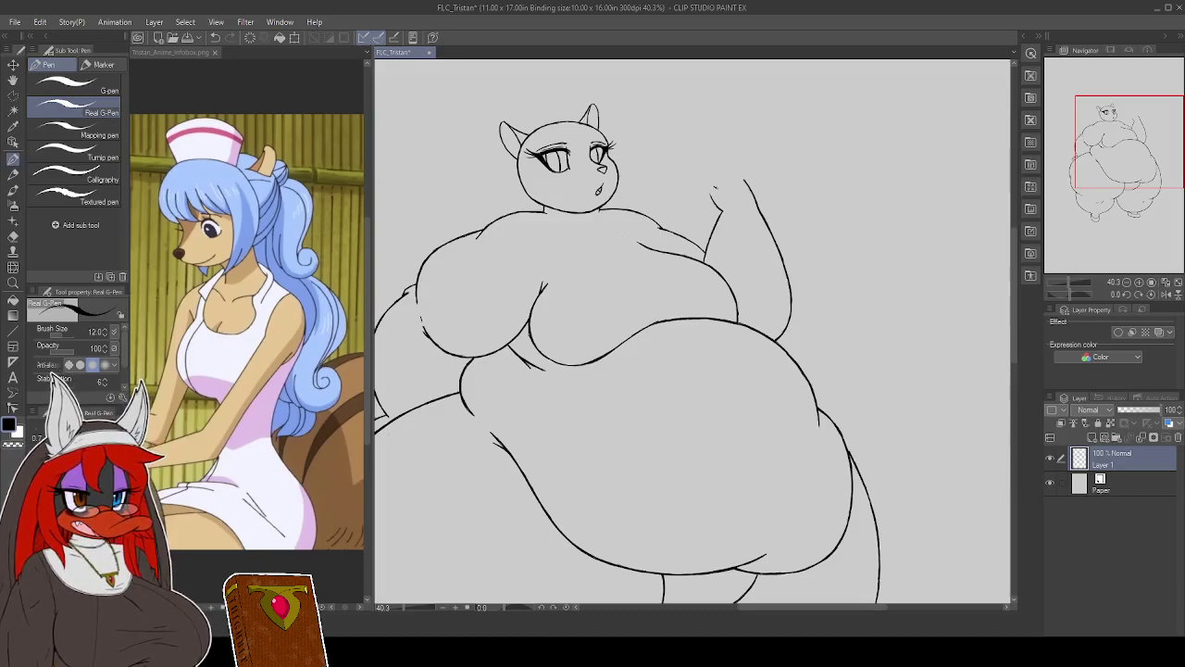
Draw the curved fingers and back of the raised hand, undoing and redrawing the upper finger strokes
{"action": "mouse_move", "coordinate": [704, 185]}
{"action": "left_mouse_down"}
{"action": "mouse_move", "coordinate": [719, 190]}
{"action": "mouse_move", "coordinate": [691, 189]}
{"action": "left_mouse_up"}
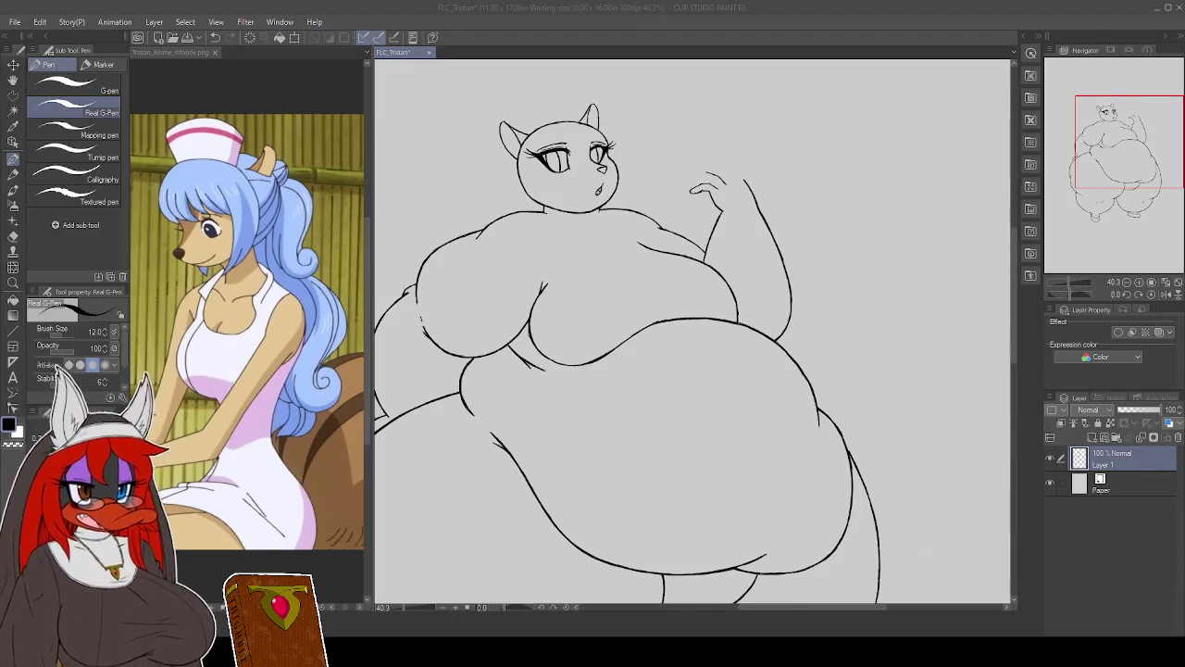
{"action": "left_click", "coordinate": [975, 317]}
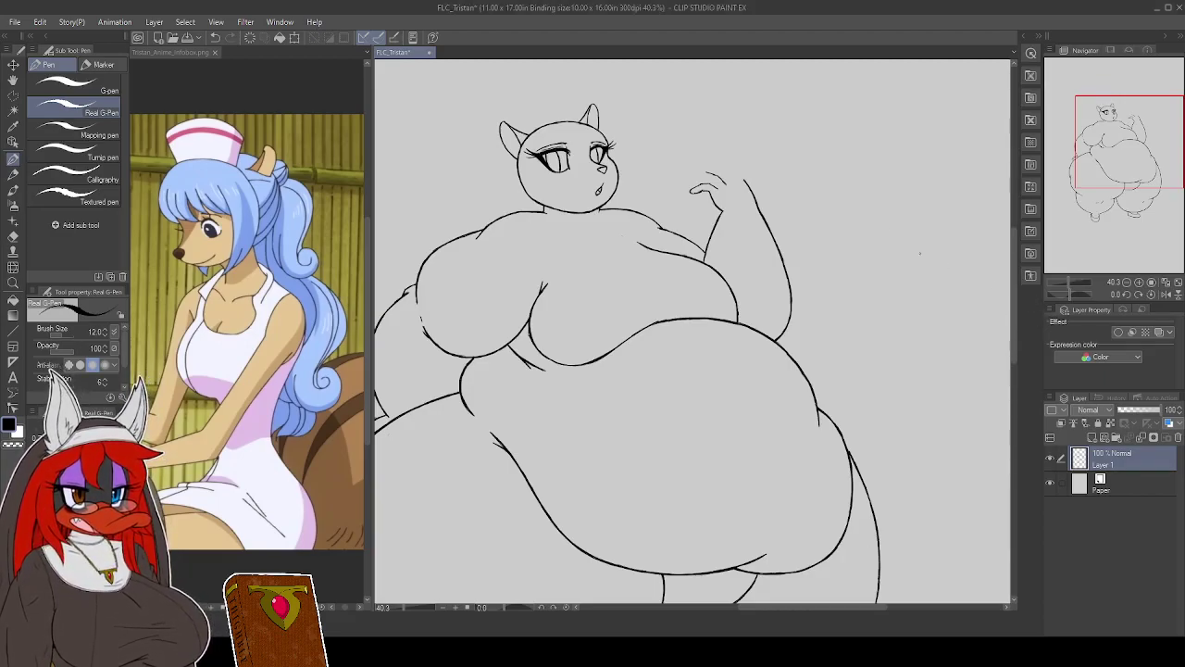
{"action": "key", "text": "ctrl+z"}
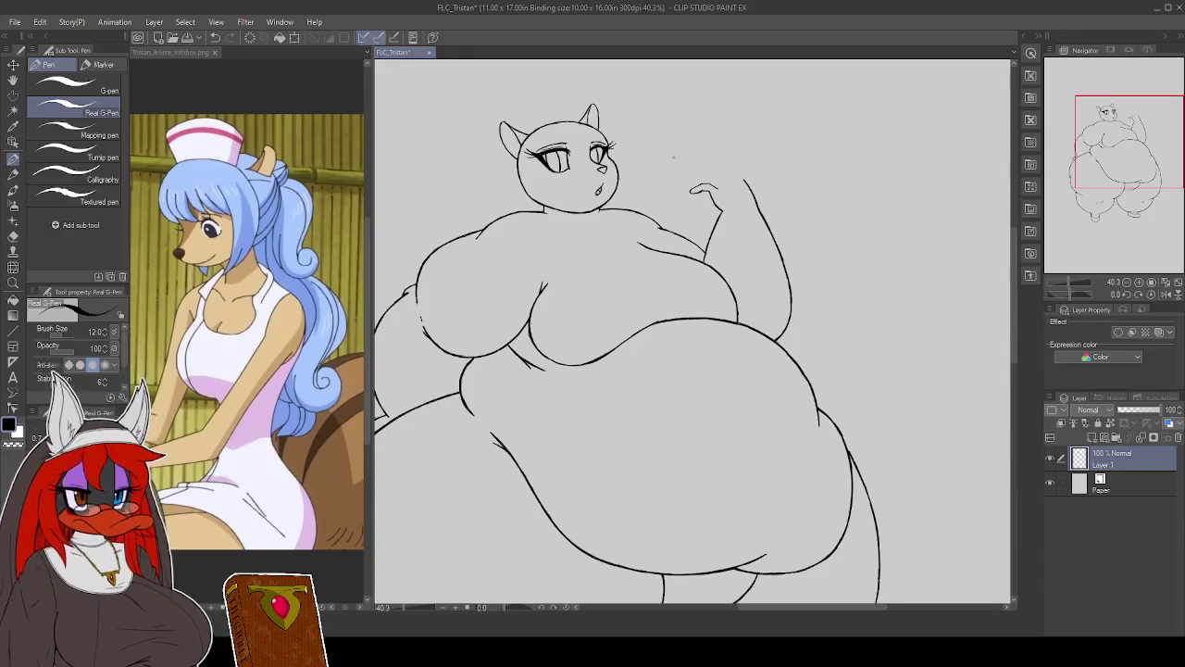
{"action": "left_click_drag", "start_coordinate": [703, 177], "coordinate": [724, 182]}
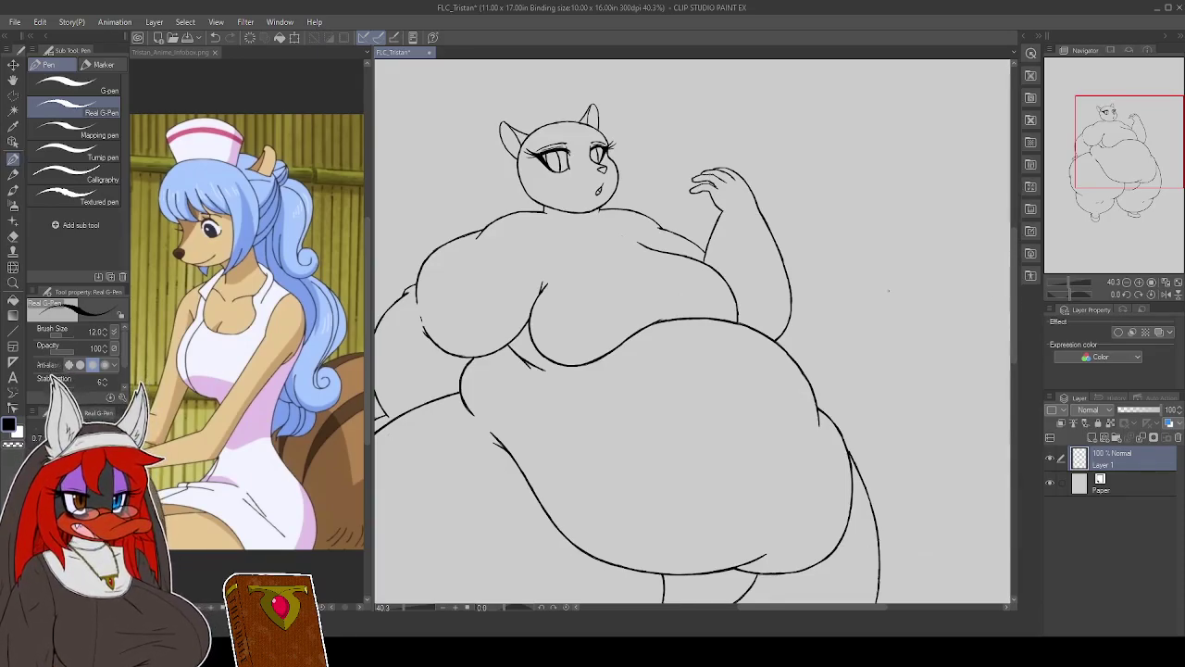
Draw a long pointed lock of hair framing the near side of the face down to the neck
{"action": "left_click_drag", "start_coordinate": [674, 302], "coordinate": [724, 356]}
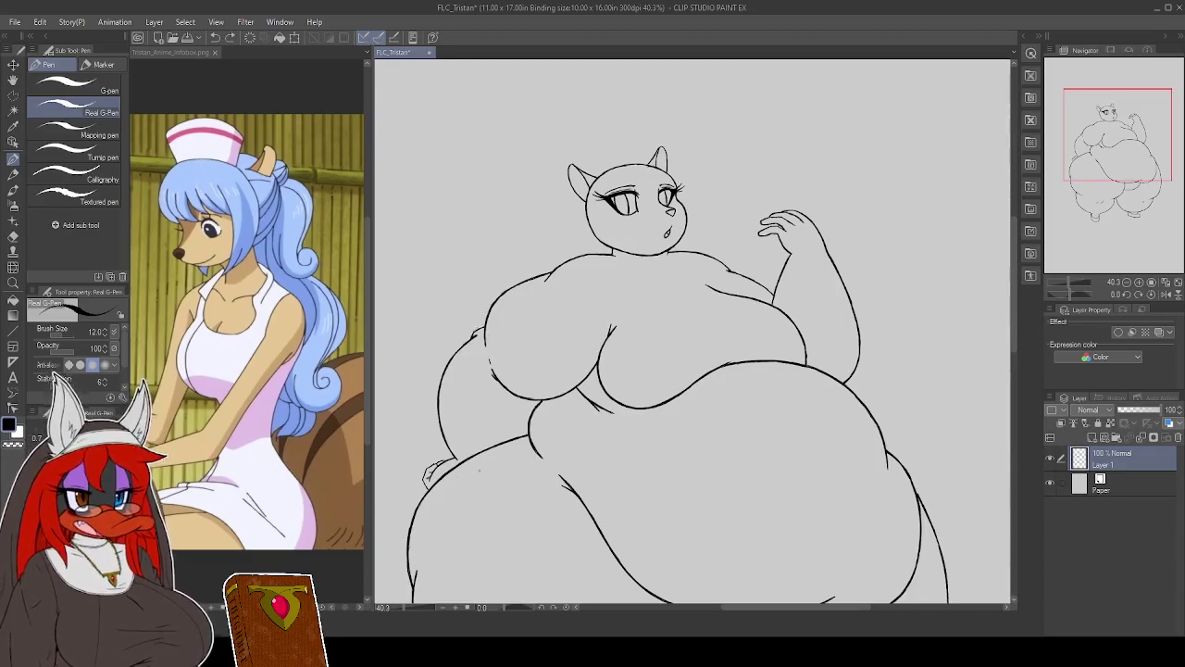
{"action": "left_click_drag", "start_coordinate": [800, 373], "coordinate": [815, 407]}
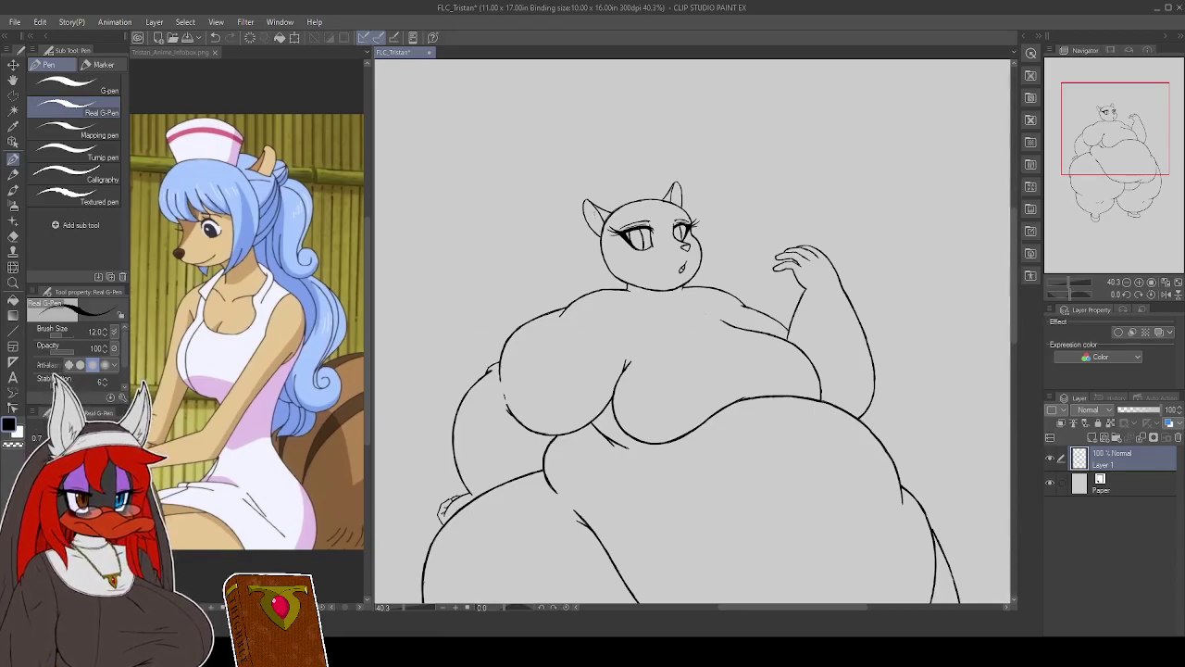
{"action": "mouse_move", "coordinate": [602, 257]}
{"action": "left_mouse_down"}
{"action": "mouse_move", "coordinate": [628, 298]}
{"action": "mouse_move", "coordinate": [606, 267]}
{"action": "left_mouse_up"}
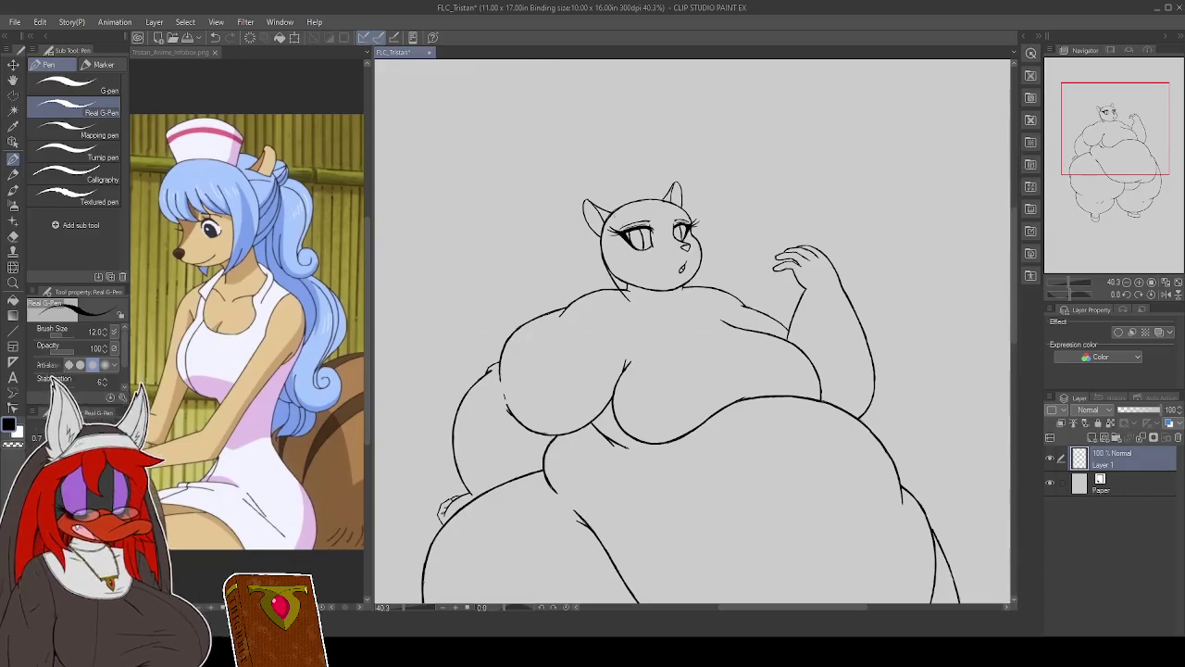
{"action": "left_click_drag", "start_coordinate": [620, 231], "coordinate": [646, 300]}
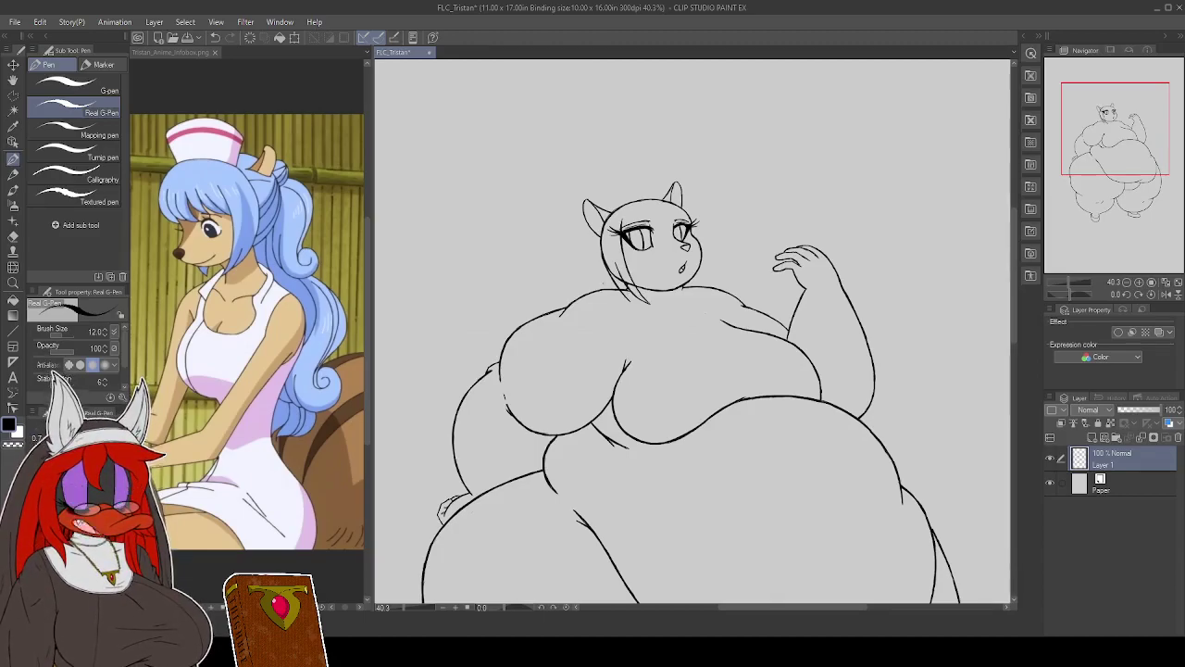
{"action": "left_click_drag", "start_coordinate": [607, 269], "coordinate": [635, 302]}
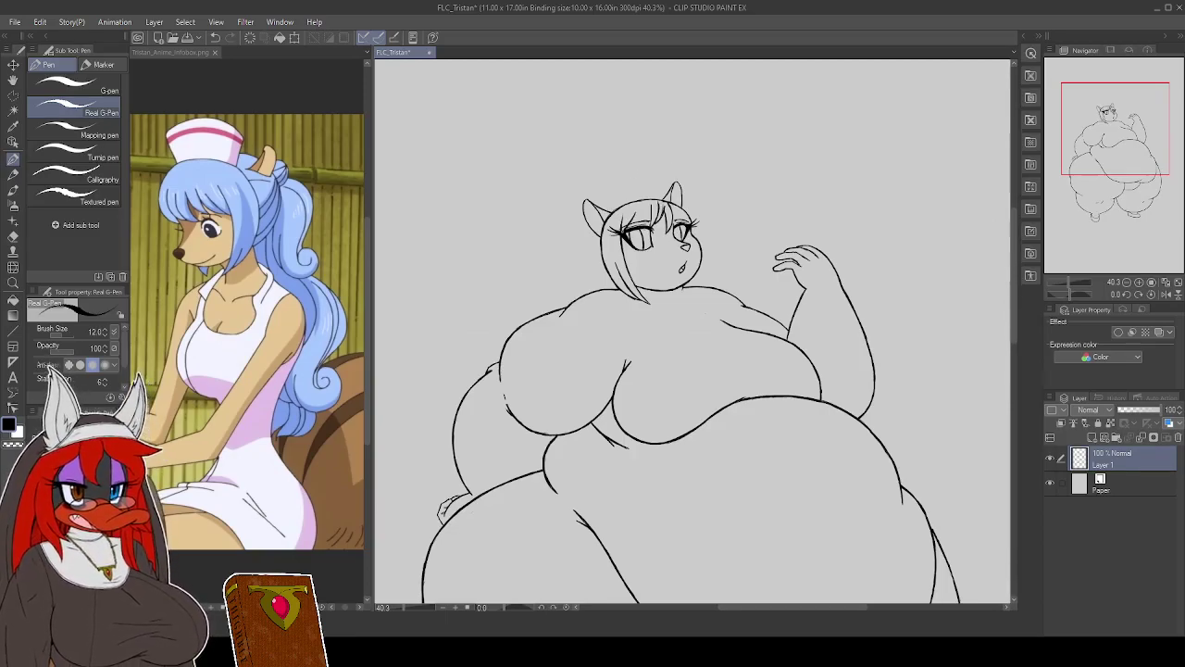
Draw jagged bangs across the forehead and round off the hair outline over the crown to the far ear
{"action": "left_click_drag", "start_coordinate": [623, 212], "coordinate": [631, 226]}
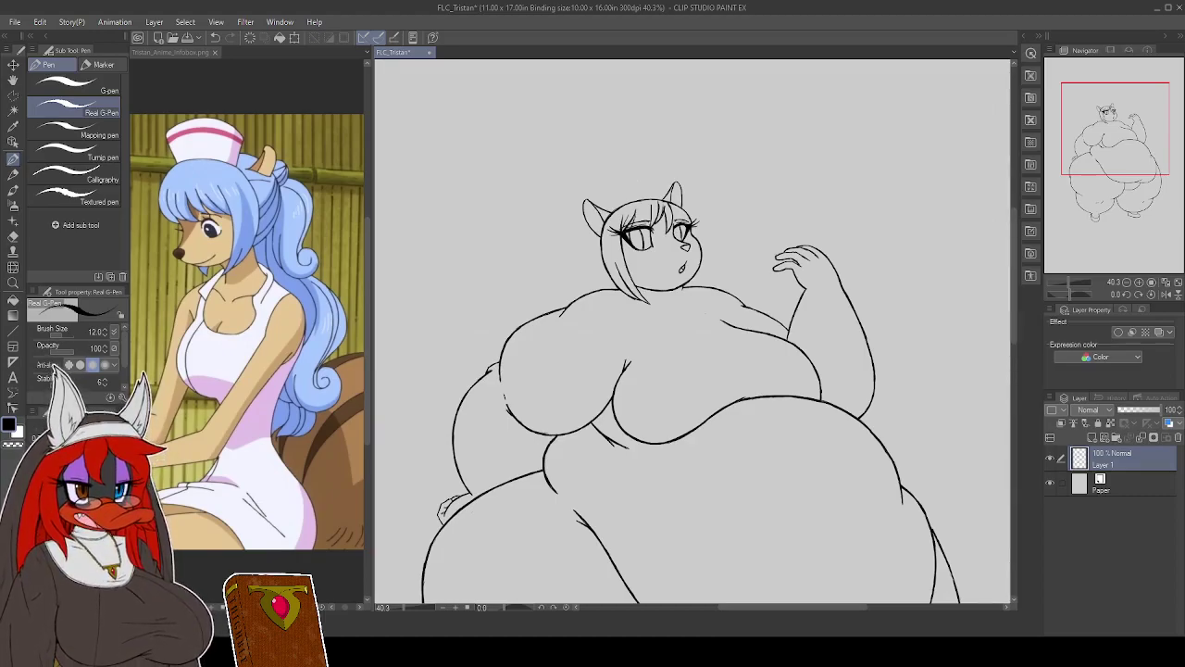
{"action": "left_click_drag", "start_coordinate": [633, 223], "coordinate": [641, 230]}
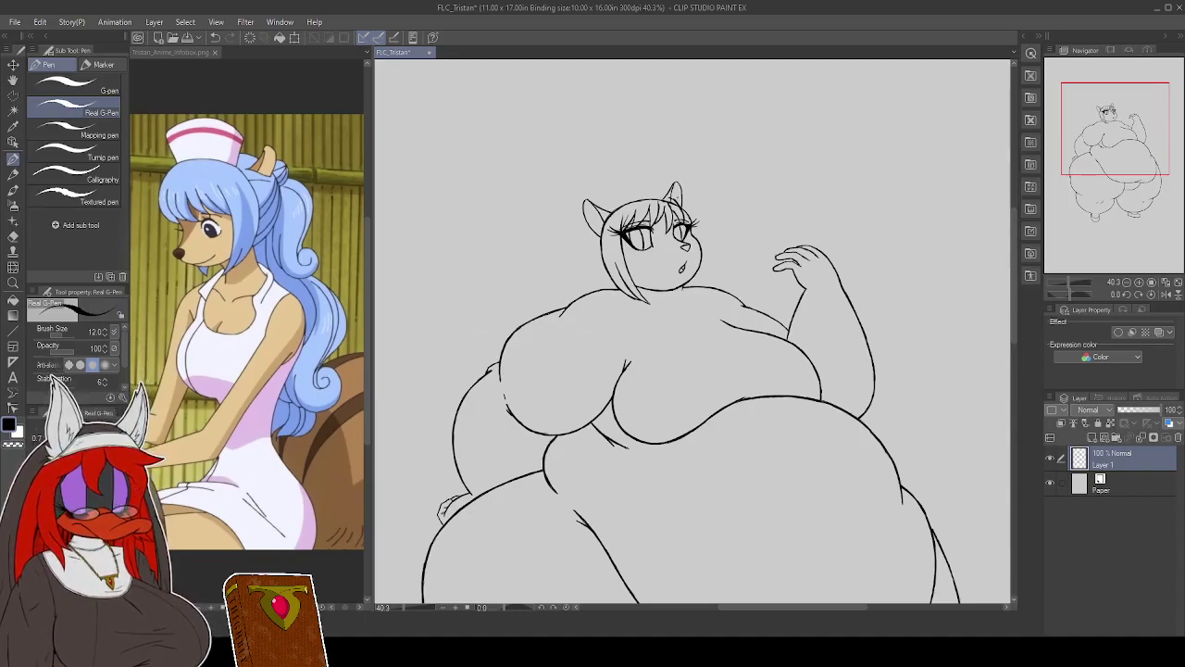
{"action": "mouse_move", "coordinate": [685, 205]}
{"action": "left_mouse_down"}
{"action": "mouse_move", "coordinate": [696, 231]}
{"action": "mouse_move", "coordinate": [693, 218]}
{"action": "left_mouse_up"}
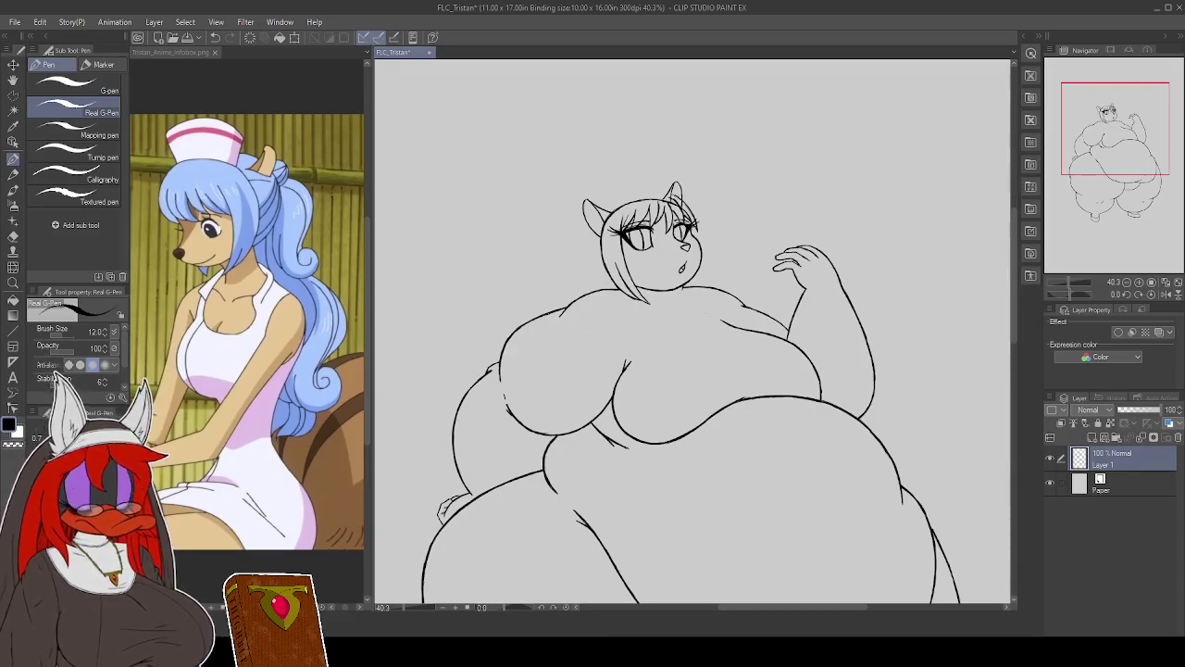
{"action": "mouse_move", "coordinate": [632, 196]}
{"action": "left_mouse_down"}
{"action": "mouse_move", "coordinate": [650, 191]}
{"action": "mouse_move", "coordinate": [609, 213]}
{"action": "left_mouse_up"}
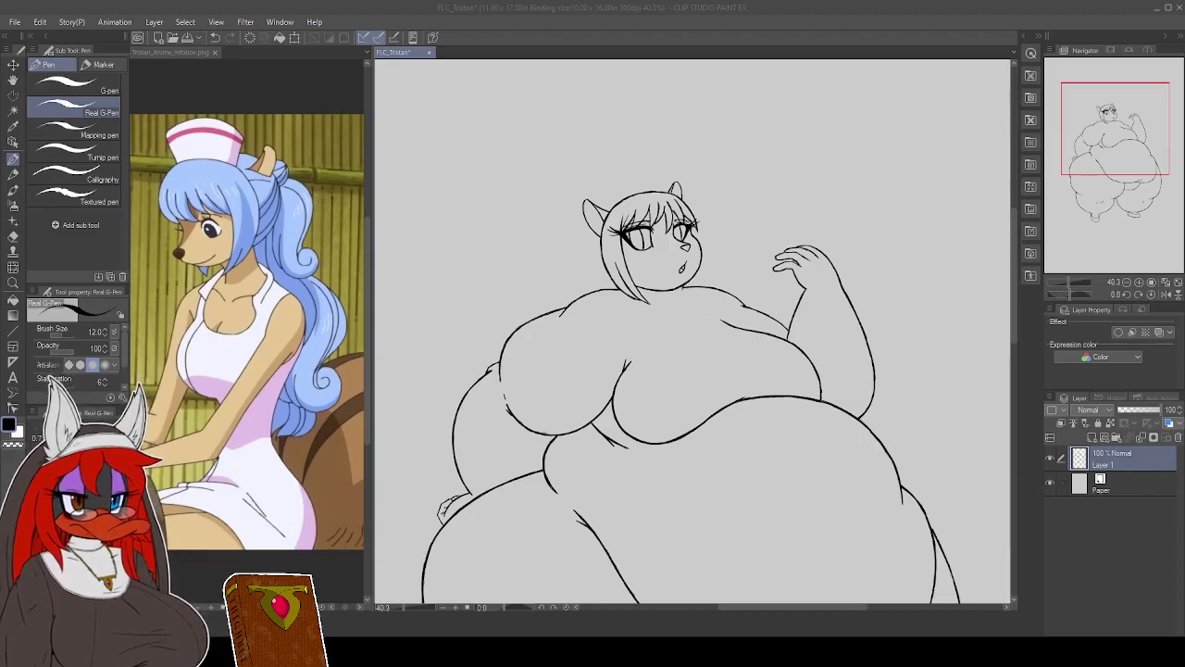
Add the far-side hair strands beside the cheek, ending in short pointed tips below the jaw
{"action": "left_click", "coordinate": [909, 289]}
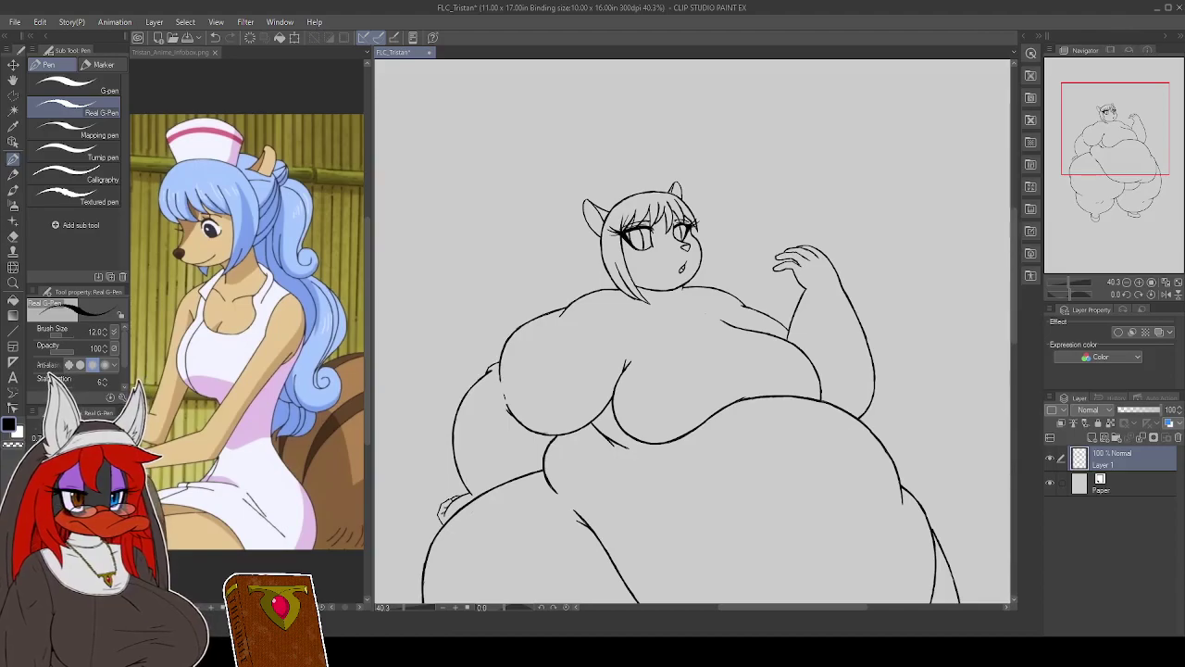
{"action": "key", "text": "alt+Tab"}
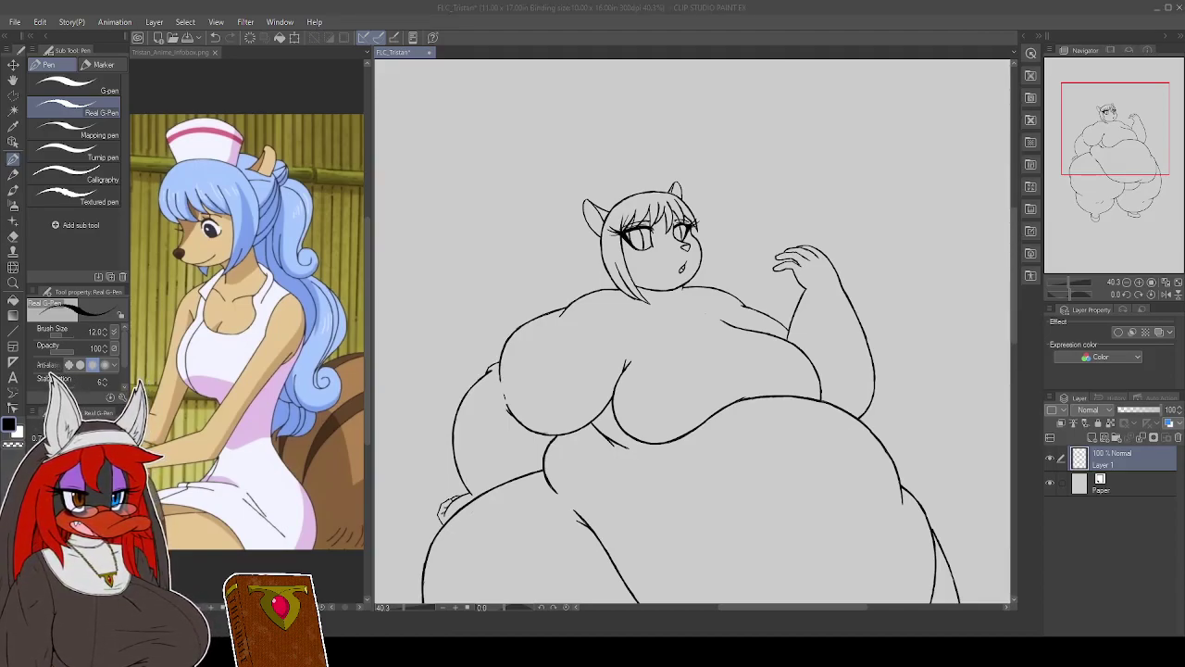
{"action": "left_click", "coordinate": [977, 316]}
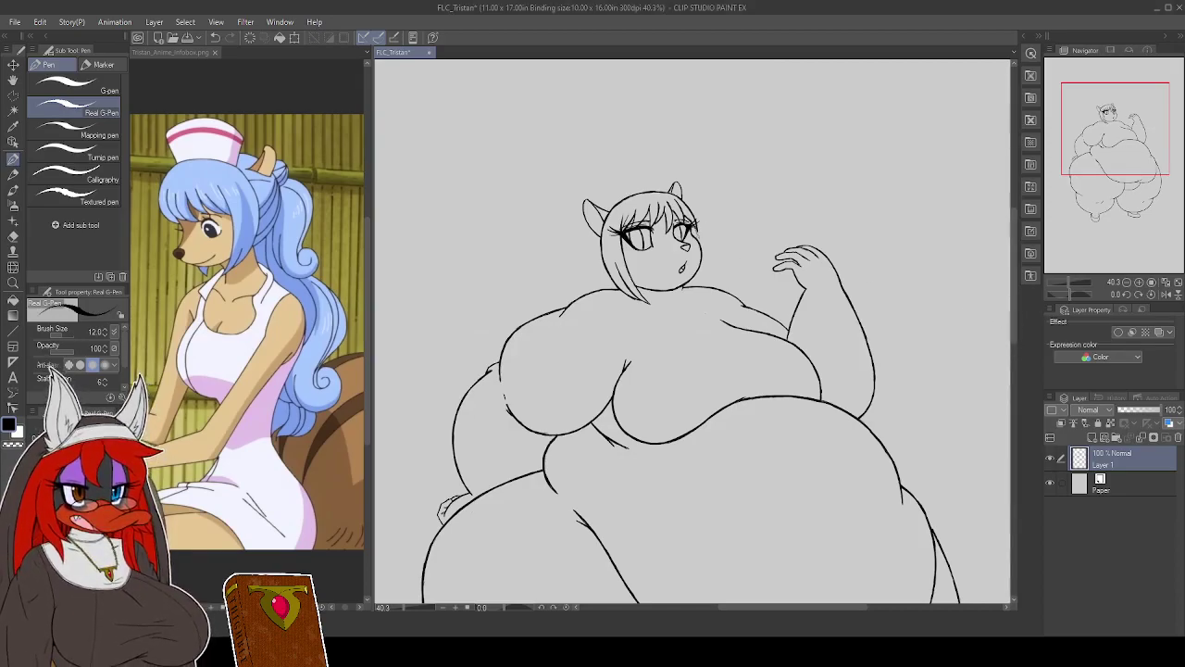
{"action": "left_click_drag", "start_coordinate": [693, 223], "coordinate": [694, 290]}
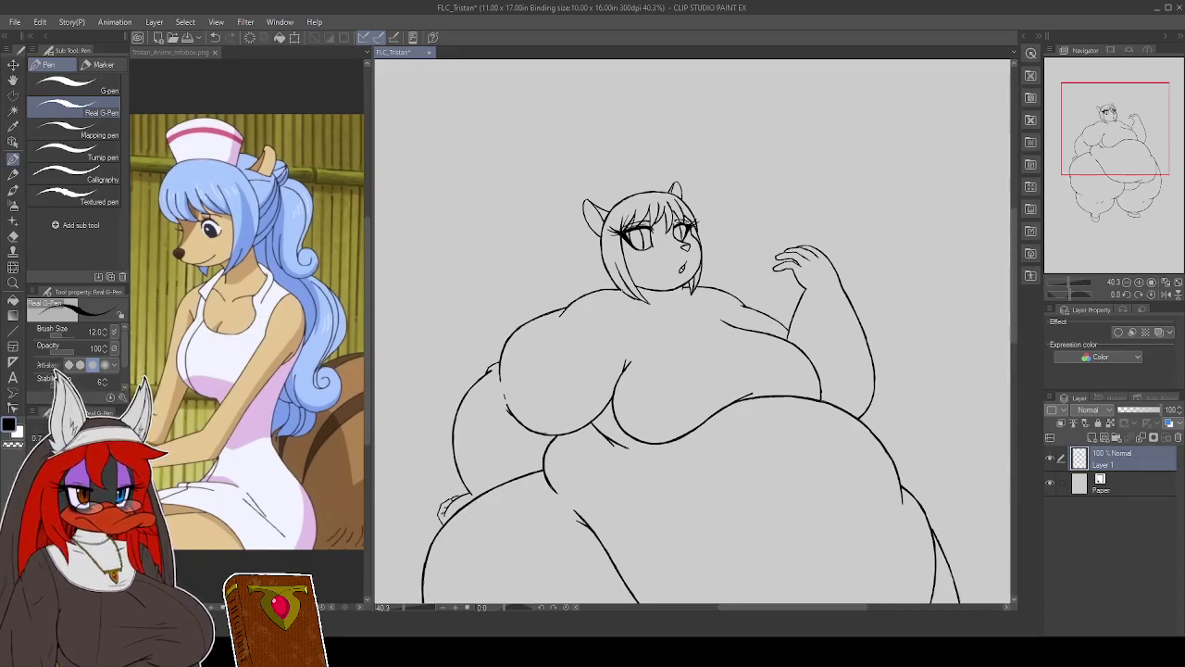
Draw the dress's near armhole edge down to the breast and its scooped neckline between the shoulders
{"action": "left_click_drag", "start_coordinate": [620, 289], "coordinate": [631, 330]}
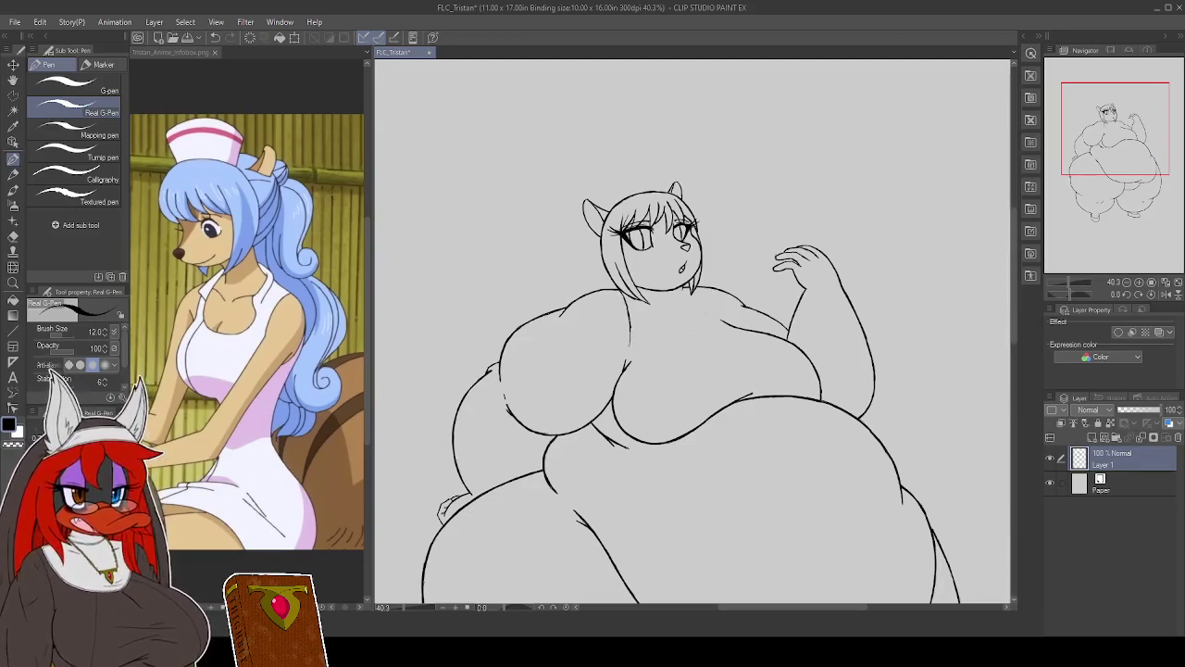
{"action": "left_click_drag", "start_coordinate": [629, 344], "coordinate": [625, 363]}
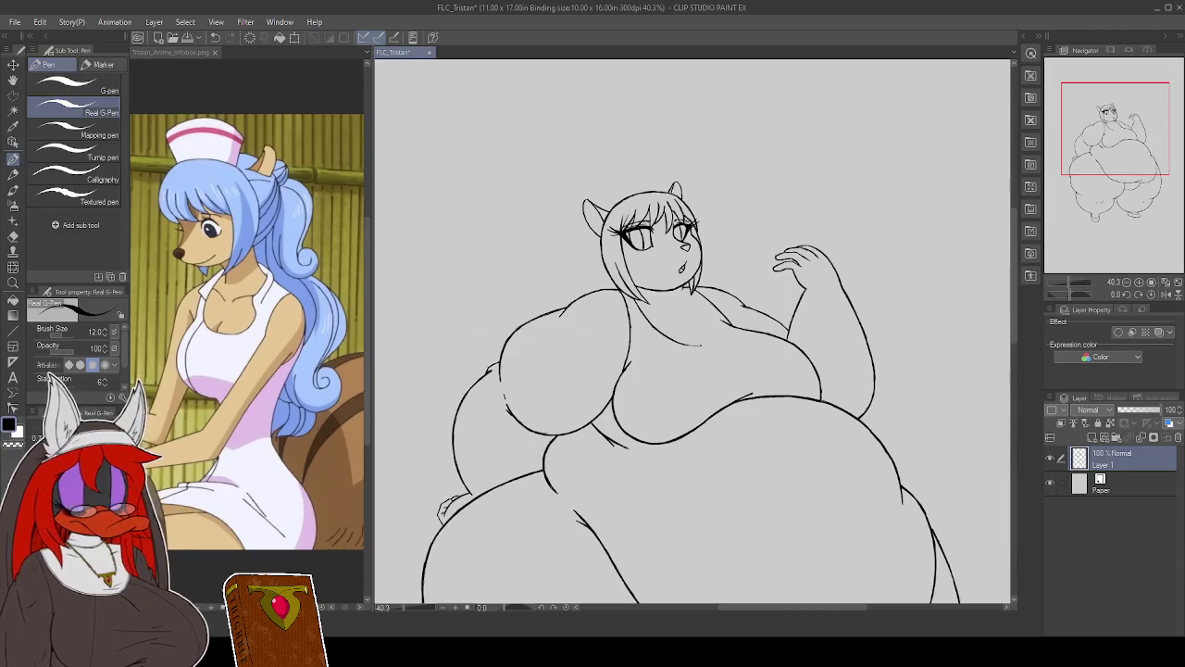
{"action": "left_click_drag", "start_coordinate": [686, 344], "coordinate": [705, 346]}
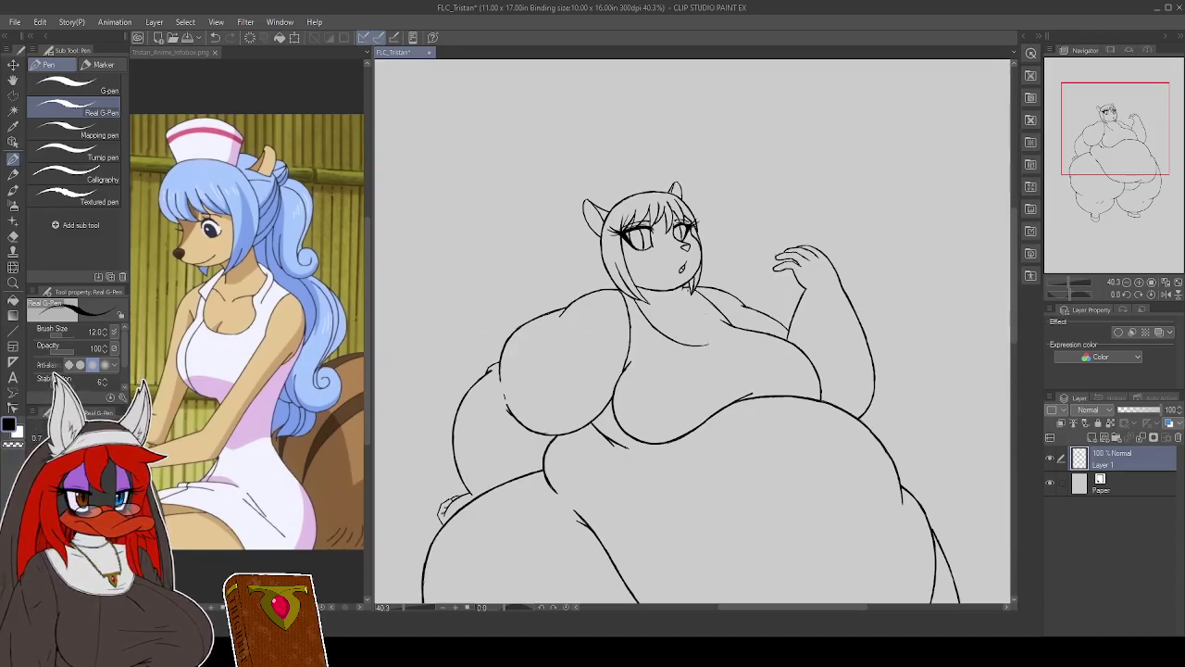
{"action": "left_click_drag", "start_coordinate": [687, 288], "coordinate": [712, 331]}
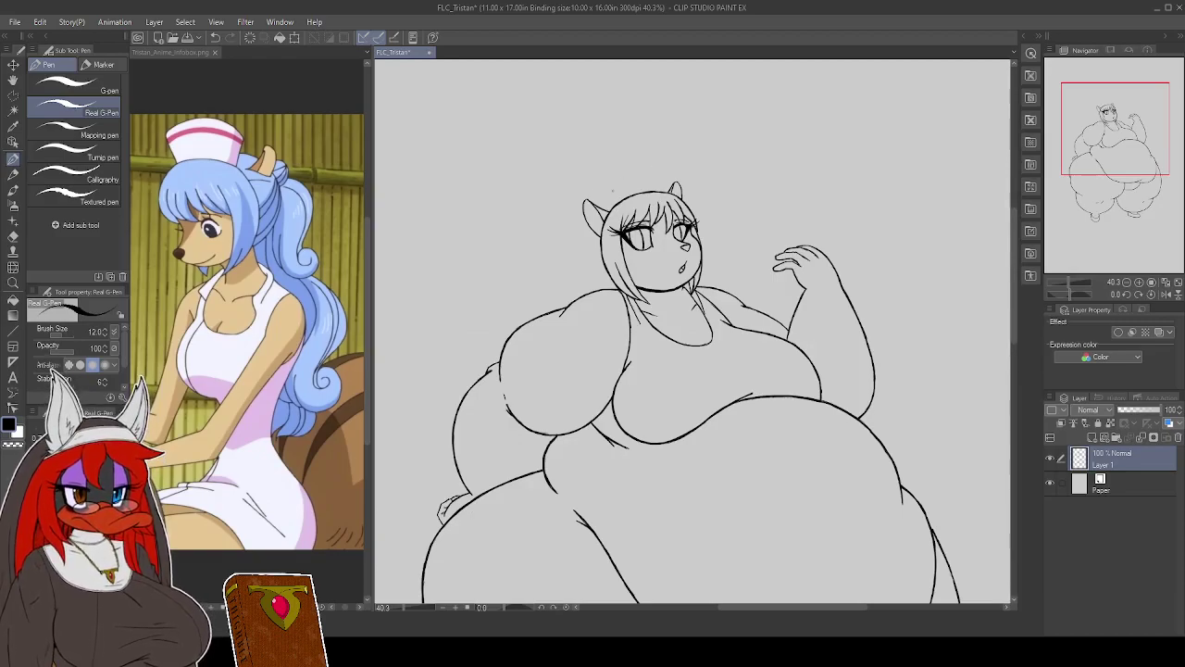
Draw the swept-back hair behind the near ear with inner strand lines, and a curved band across the crown
{"action": "left_click_drag", "start_coordinate": [605, 205], "coordinate": [626, 197]}
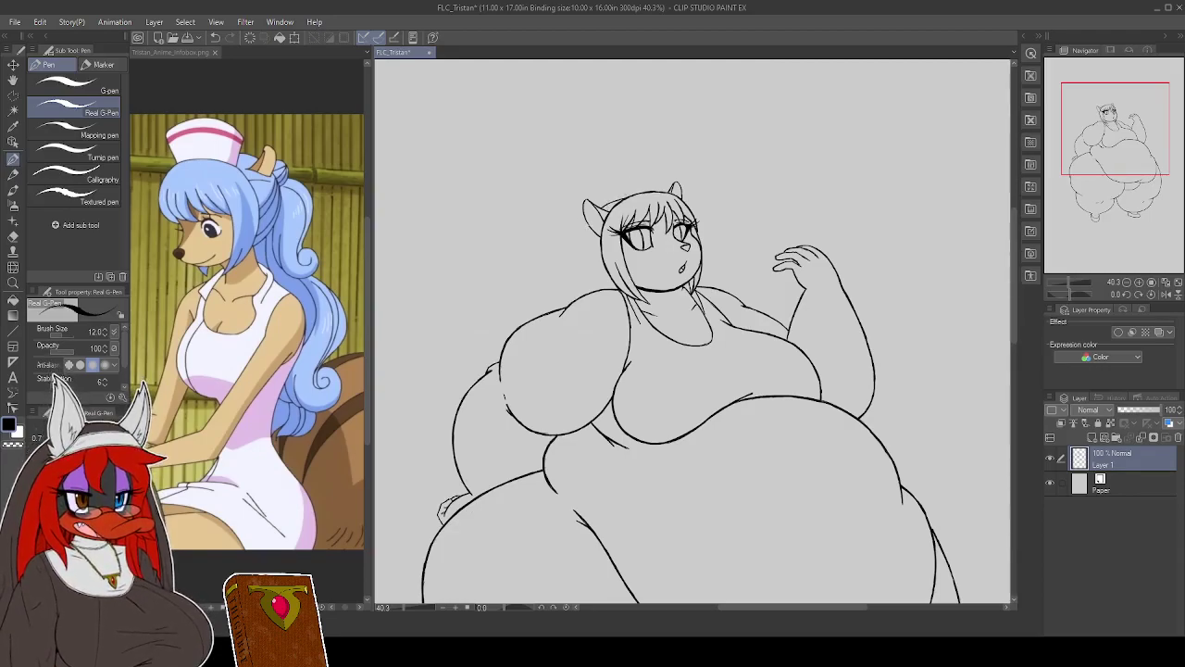
{"action": "left_click_drag", "start_coordinate": [588, 228], "coordinate": [609, 280]}
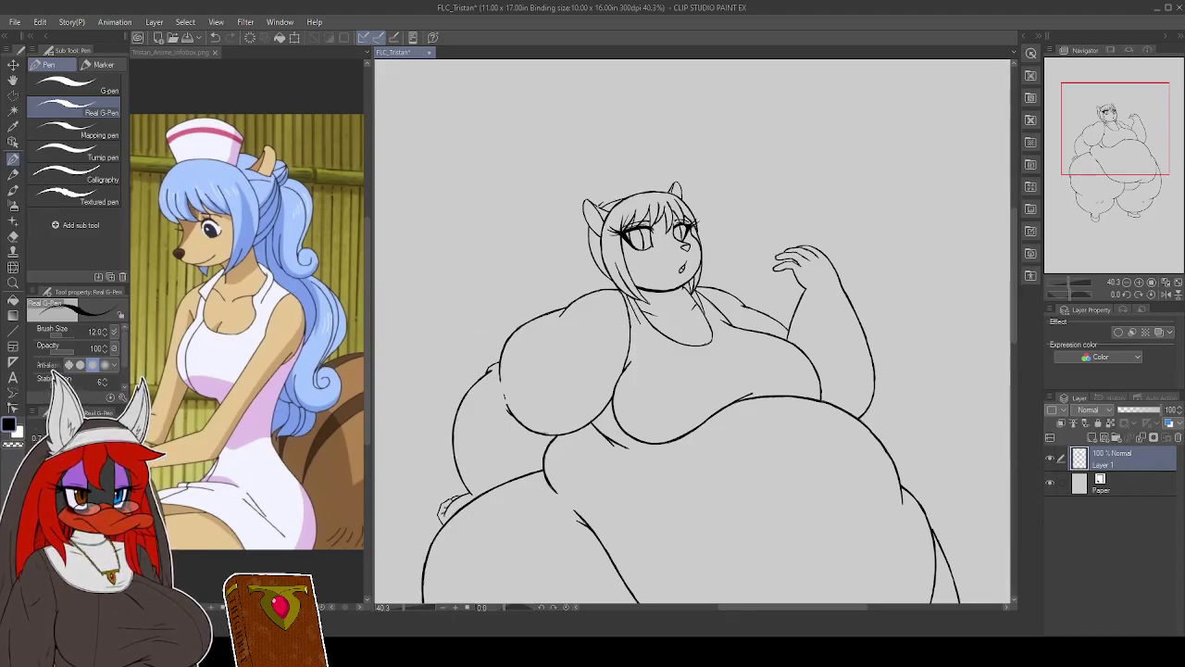
{"action": "left_click_drag", "start_coordinate": [599, 205], "coordinate": [621, 193]}
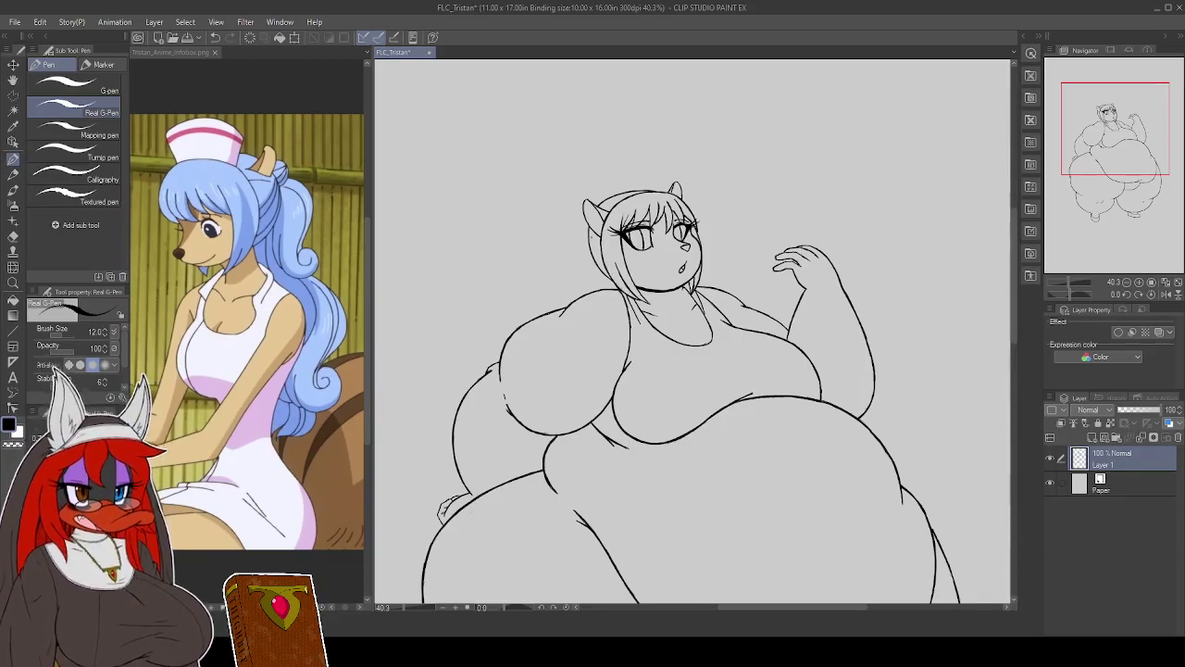
{"action": "left_click_drag", "start_coordinate": [593, 231], "coordinate": [590, 246]}
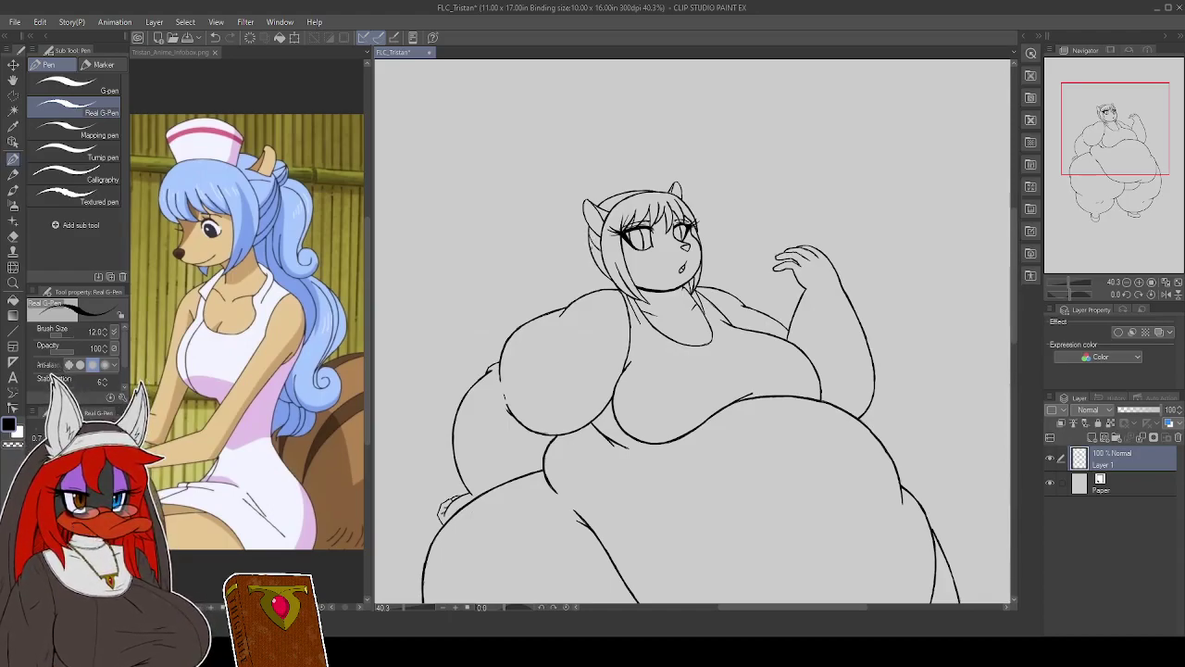
{"action": "left_click_drag", "start_coordinate": [591, 245], "coordinate": [597, 259]}
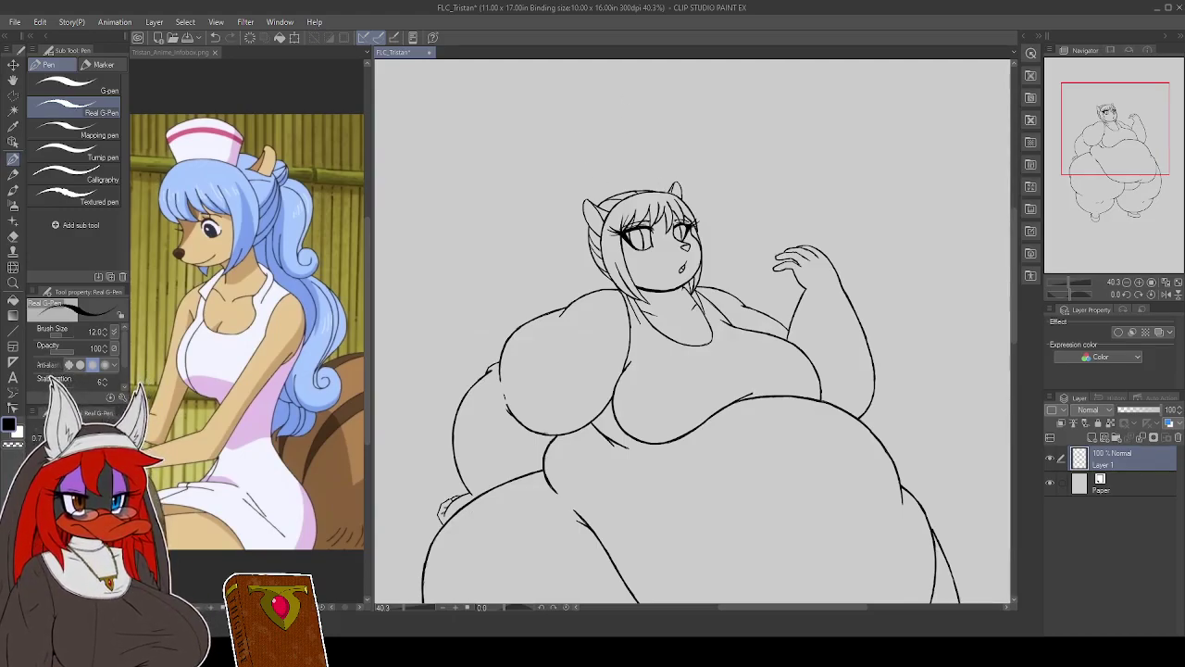
Draw a small nurse cap on top of the head with curved stripes across its front
{"action": "left_click_drag", "start_coordinate": [663, 173], "coordinate": [668, 191]}
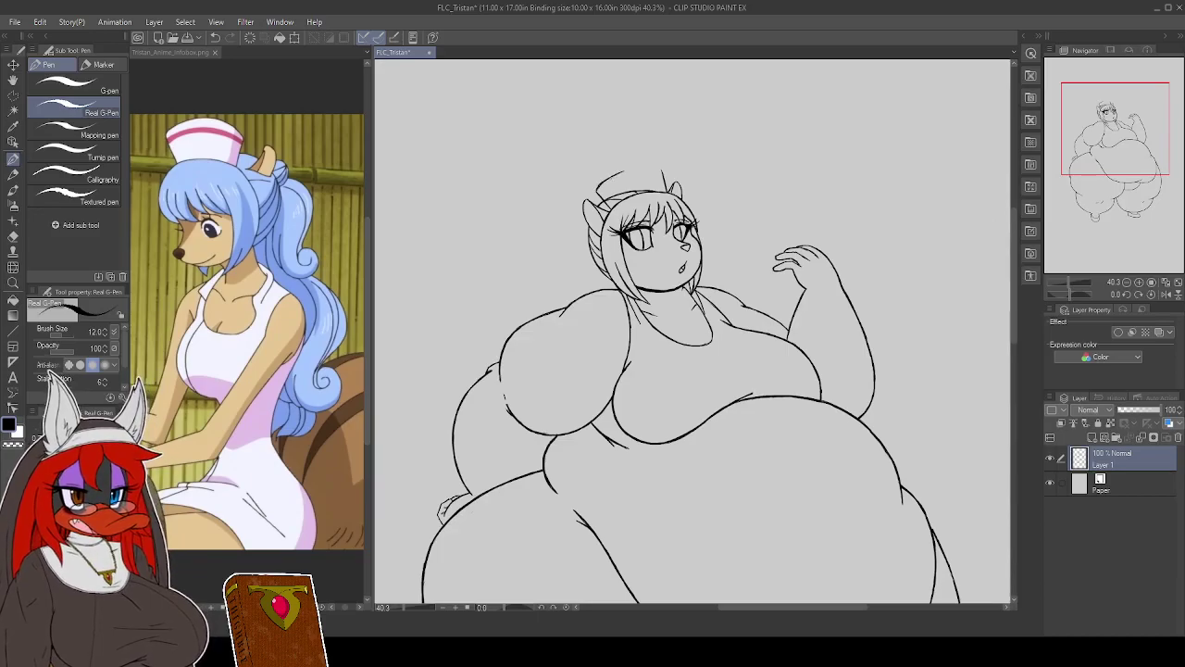
{"action": "left_click_drag", "start_coordinate": [625, 170], "coordinate": [651, 168]}
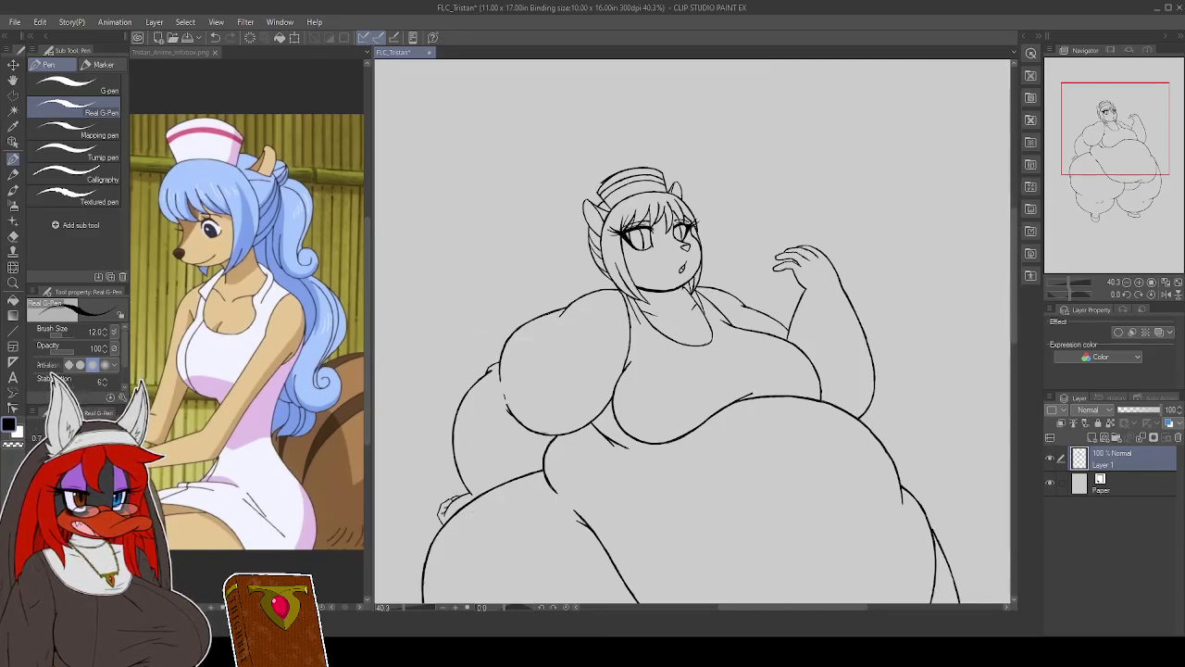
{"action": "left_click_drag", "start_coordinate": [605, 180], "coordinate": [610, 175]}
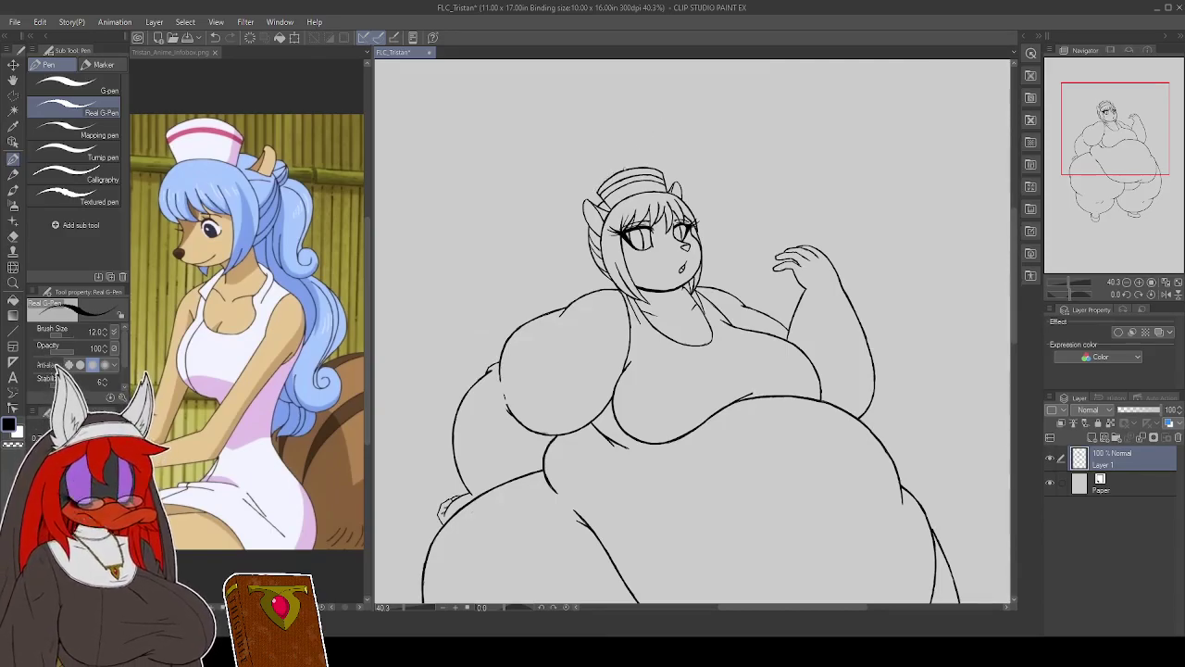
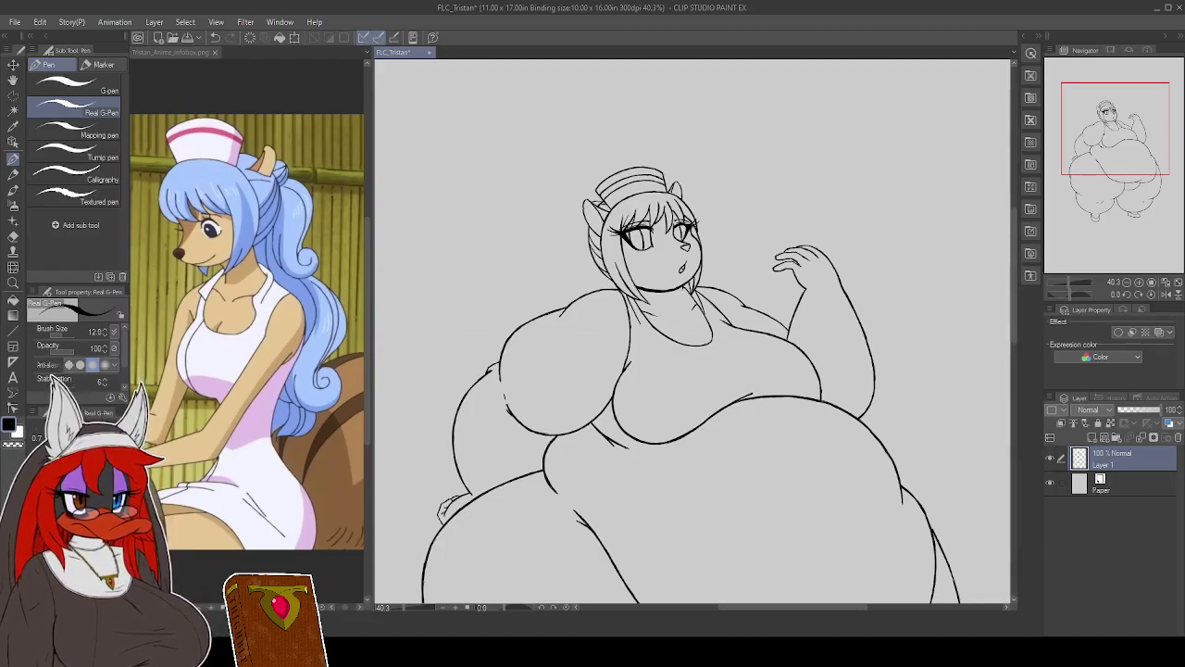
Draw a hair tie behind the near ear and a long ponytail falling behind the shoulder, ending in a small curl
{"action": "left_click_drag", "start_coordinate": [580, 217], "coordinate": [589, 228]}
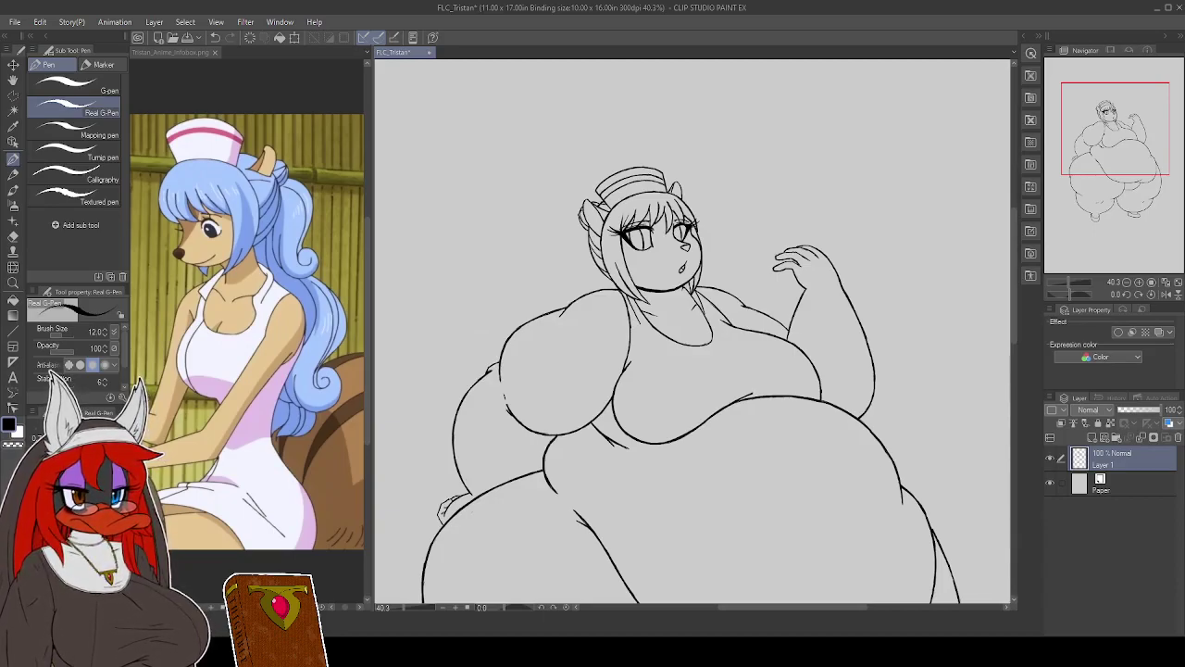
{"action": "mouse_move", "coordinate": [574, 215]}
{"action": "left_mouse_down"}
{"action": "mouse_move", "coordinate": [544, 248]}
{"action": "mouse_move", "coordinate": [548, 300]}
{"action": "left_mouse_up"}
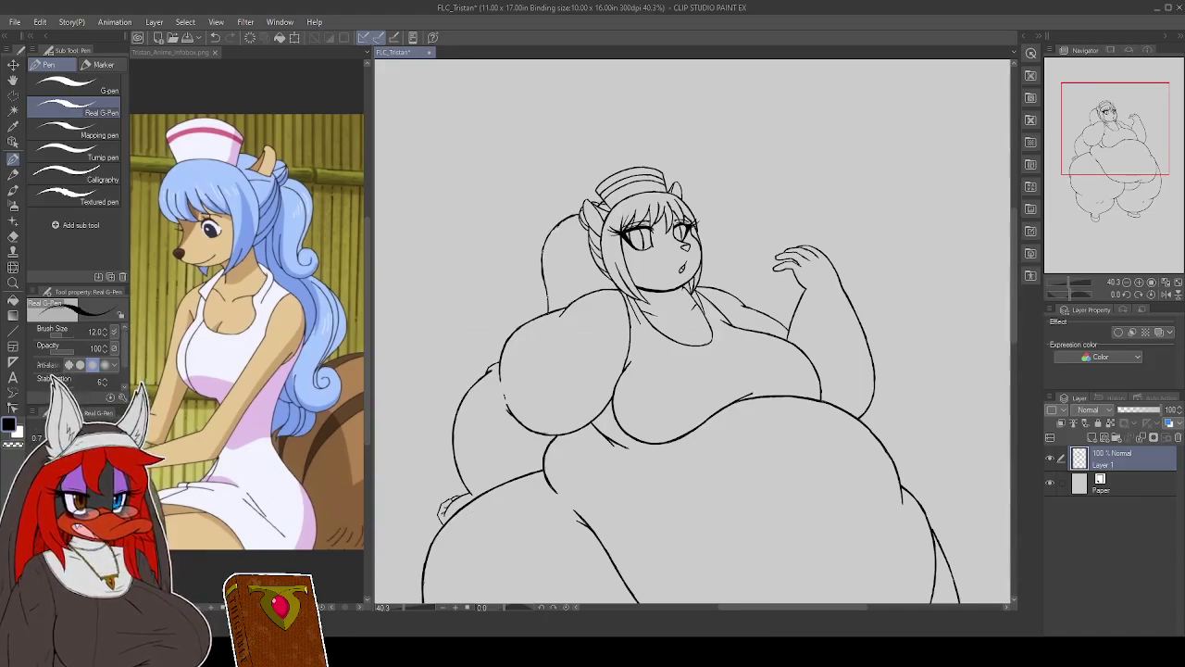
{"action": "left_click_drag", "start_coordinate": [544, 278], "coordinate": [547, 297]}
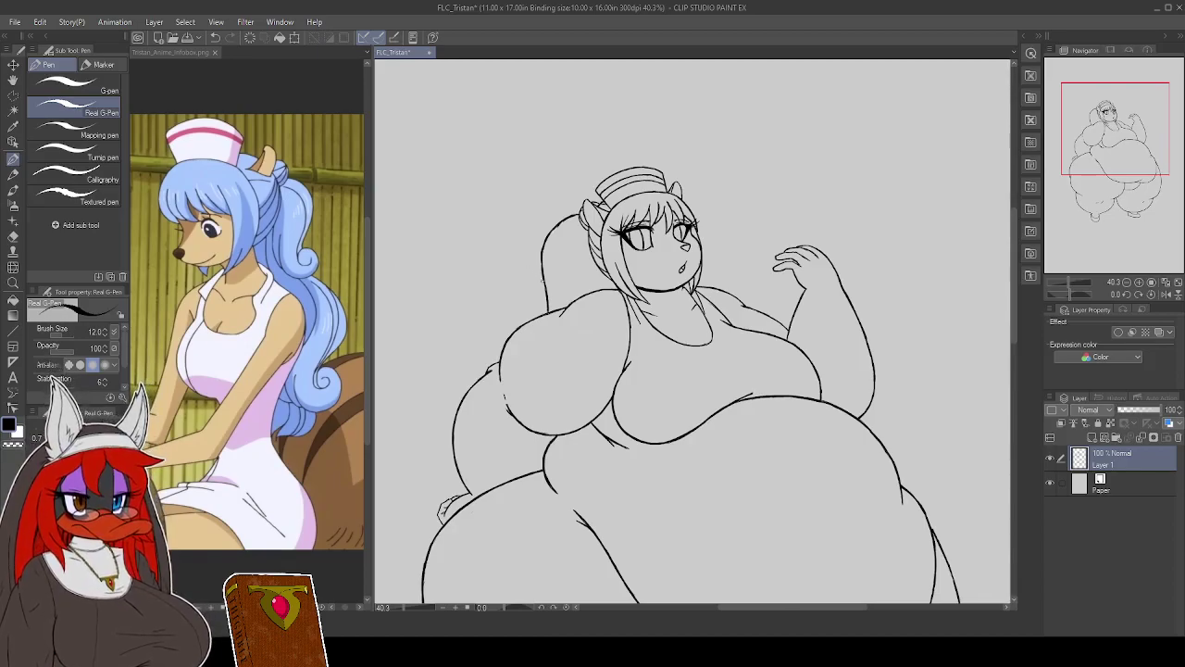
{"action": "key", "text": "ctrl+z"}
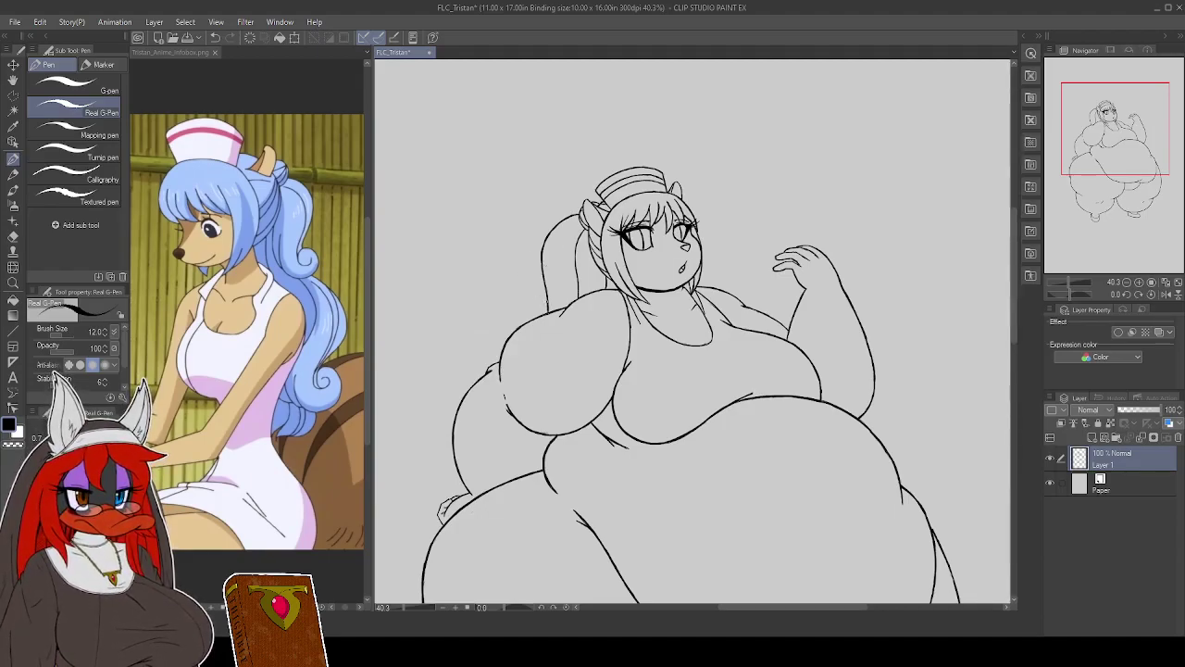
{"action": "left_click_drag", "start_coordinate": [539, 298], "coordinate": [528, 321]}
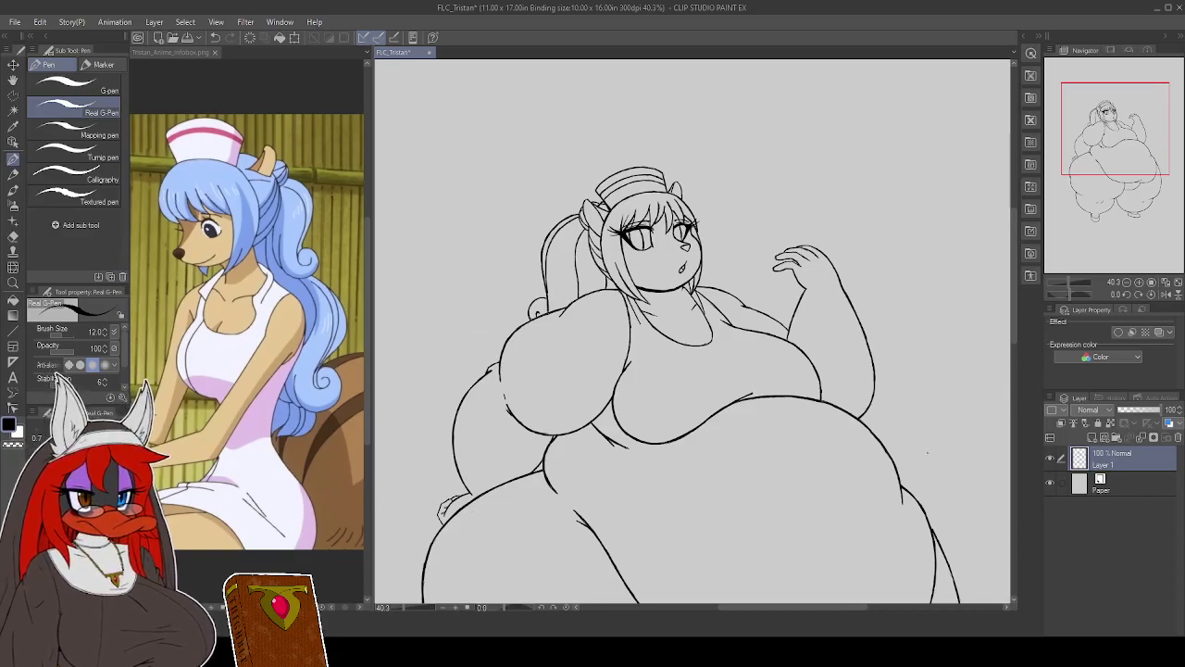
Draw the dress's hem as a curved line across the near thigh and over the belly to the far hip
{"action": "left_click_drag", "start_coordinate": [917, 479], "coordinate": [903, 383]}
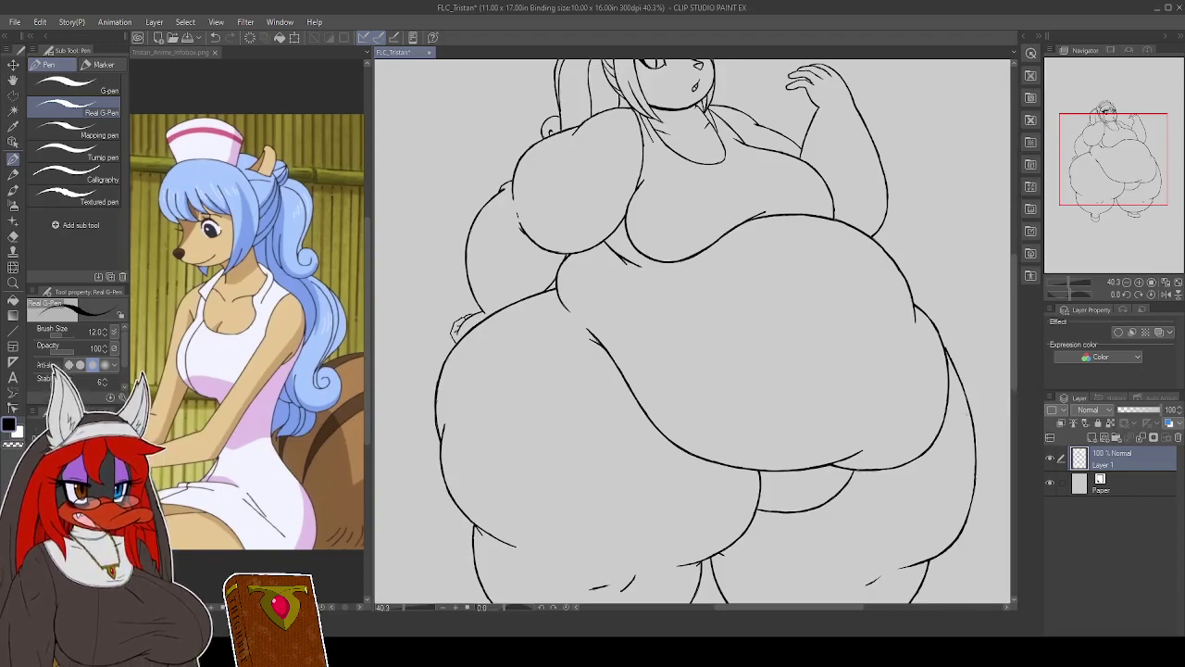
{"action": "scroll", "coordinate": [879, 420], "scroll_direction": "down", "scroll_amount": 2}
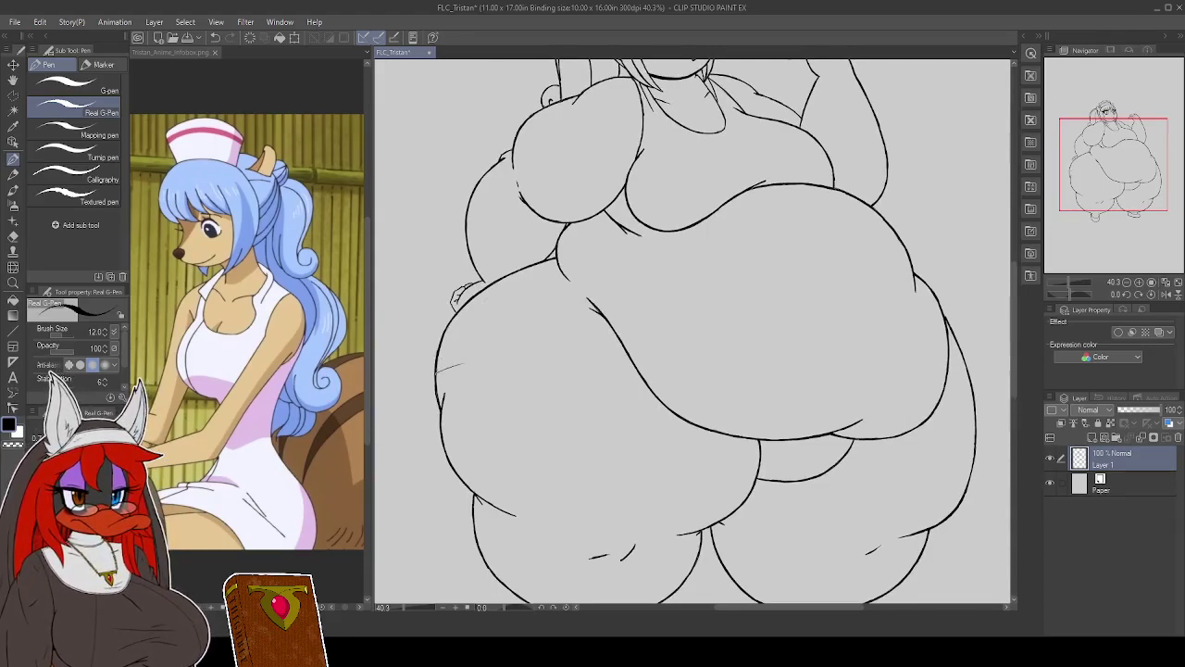
{"action": "left_click_drag", "start_coordinate": [436, 371], "coordinate": [621, 344]}
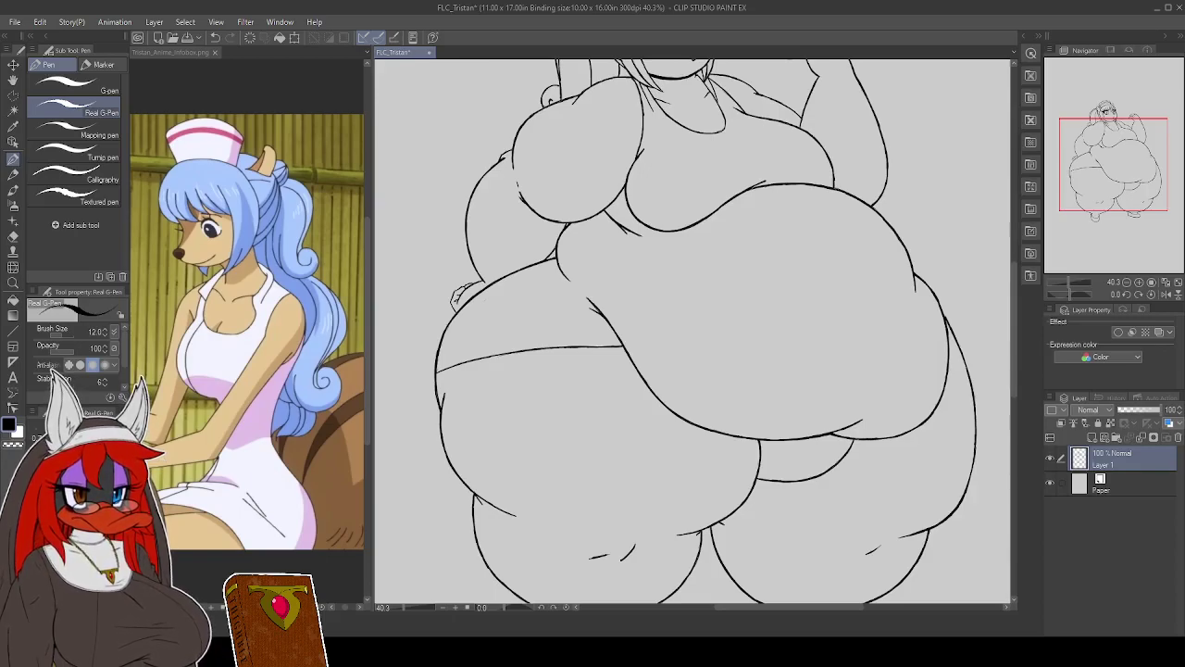
{"action": "mouse_move", "coordinate": [622, 346]}
{"action": "left_mouse_down"}
{"action": "mouse_move", "coordinate": [810, 307]}
{"action": "mouse_move", "coordinate": [937, 319]}
{"action": "mouse_move", "coordinate": [898, 311]}
{"action": "left_mouse_up"}
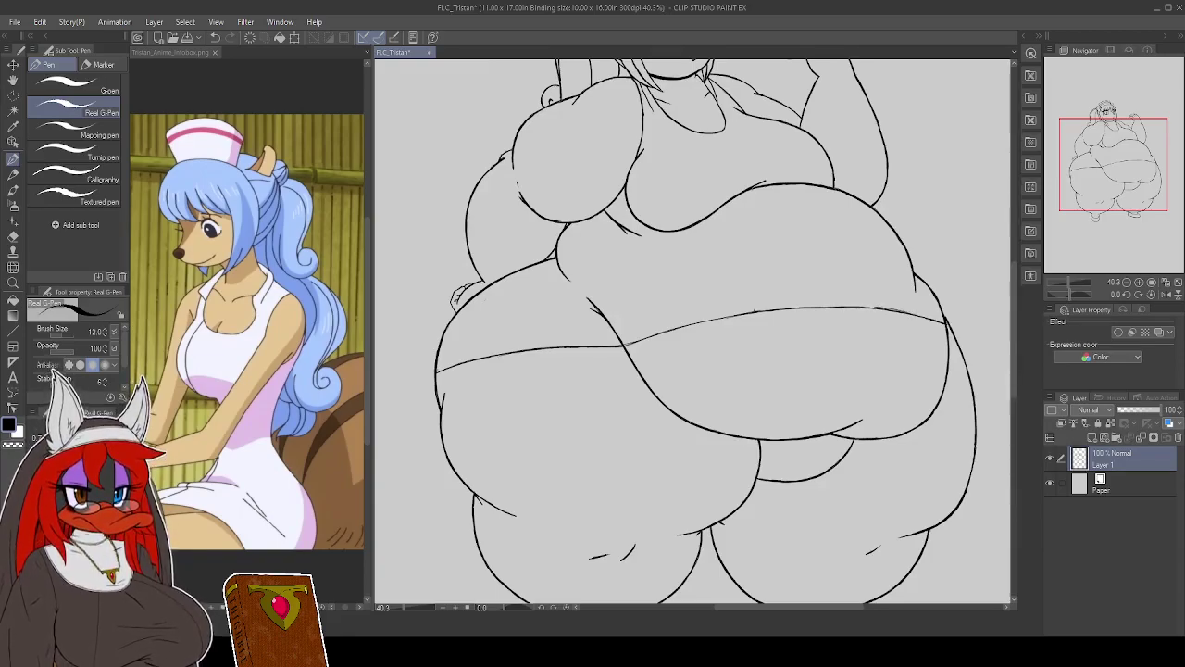
{"action": "left_click_drag", "start_coordinate": [630, 345], "coordinate": [680, 328]}
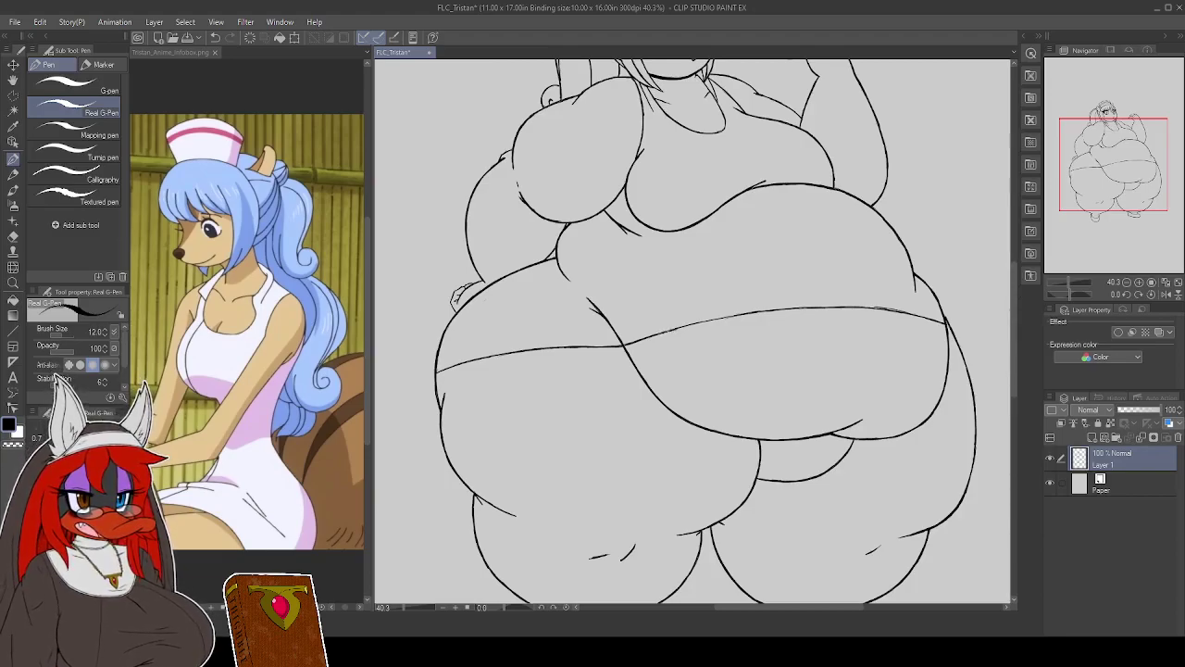
{"action": "left_click_drag", "start_coordinate": [689, 324], "coordinate": [789, 307]}
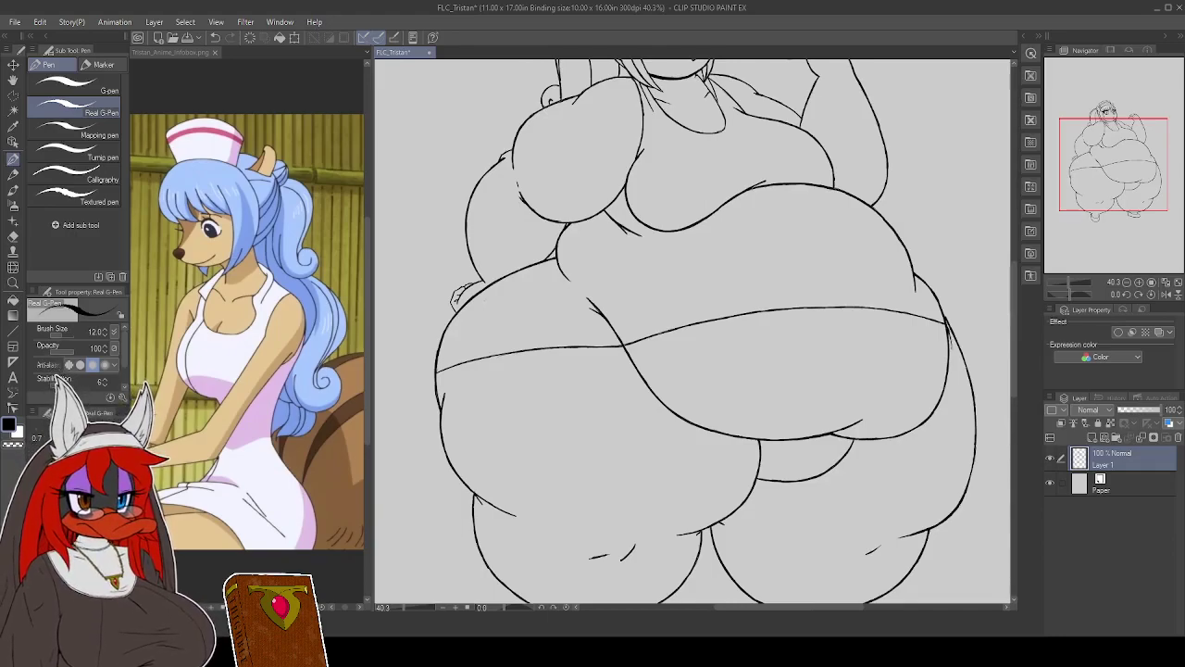
Redraw the belly's far side below the hem so its outline bulges further outward
{"action": "left_click_drag", "start_coordinate": [950, 341], "coordinate": [952, 360]}
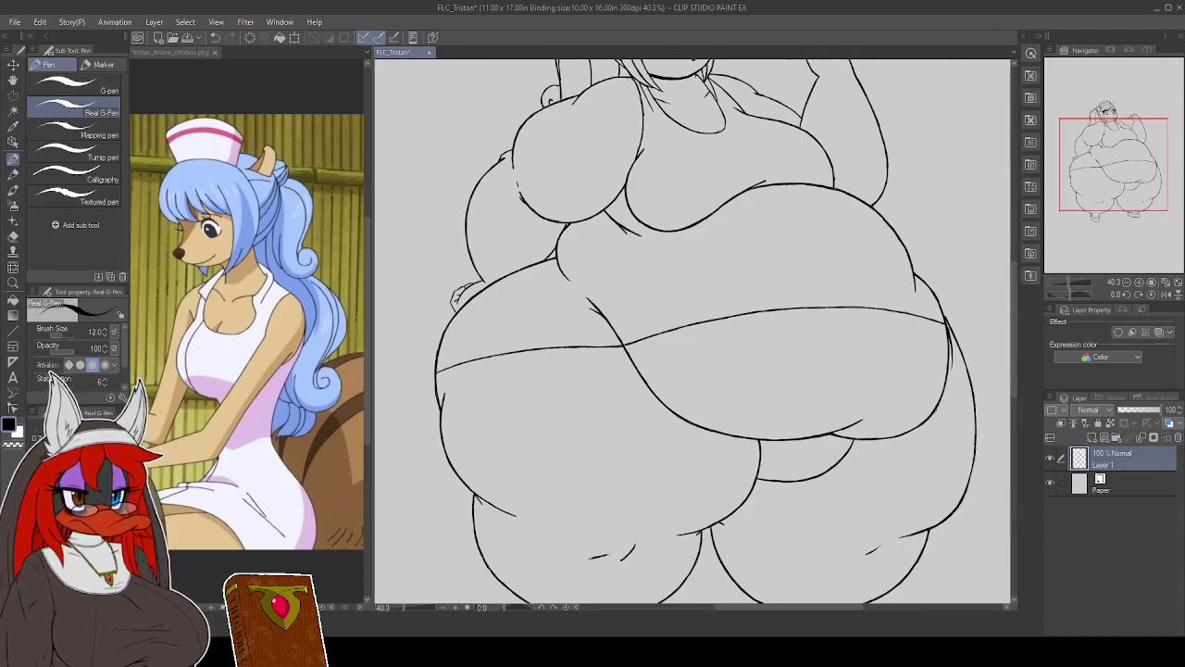
{"action": "left_click_drag", "start_coordinate": [939, 402], "coordinate": [955, 364]}
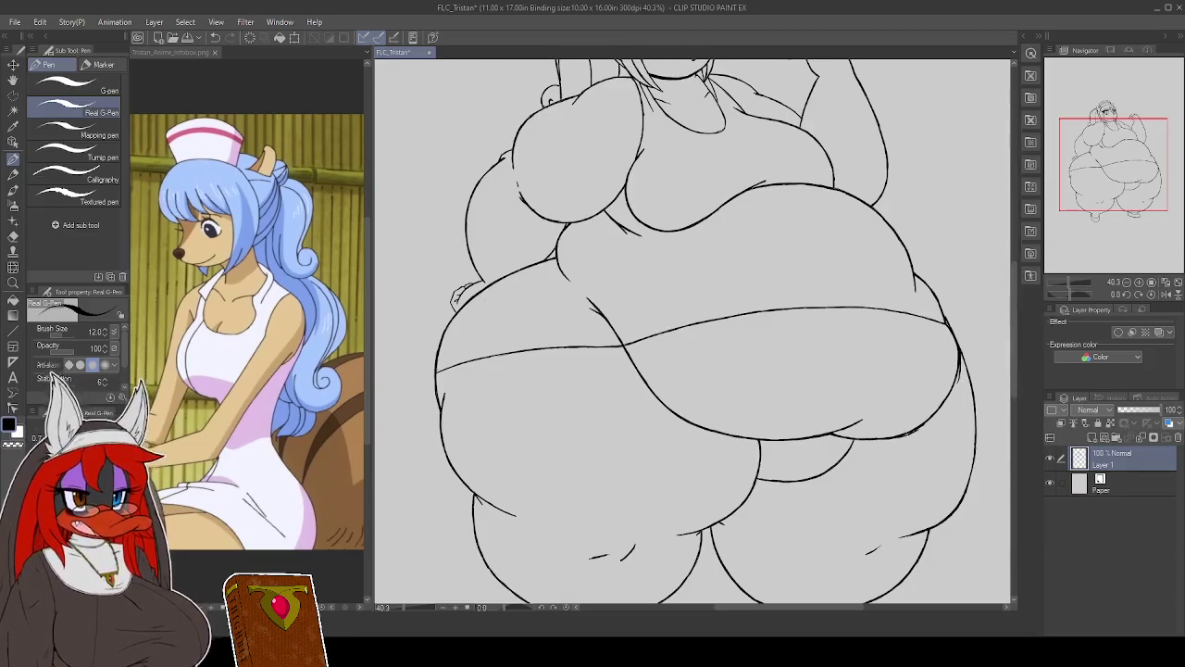
{"action": "mouse_move", "coordinate": [915, 433]}
{"action": "left_mouse_down"}
{"action": "mouse_move", "coordinate": [952, 396]}
{"action": "mouse_move", "coordinate": [961, 365]}
{"action": "left_mouse_up"}
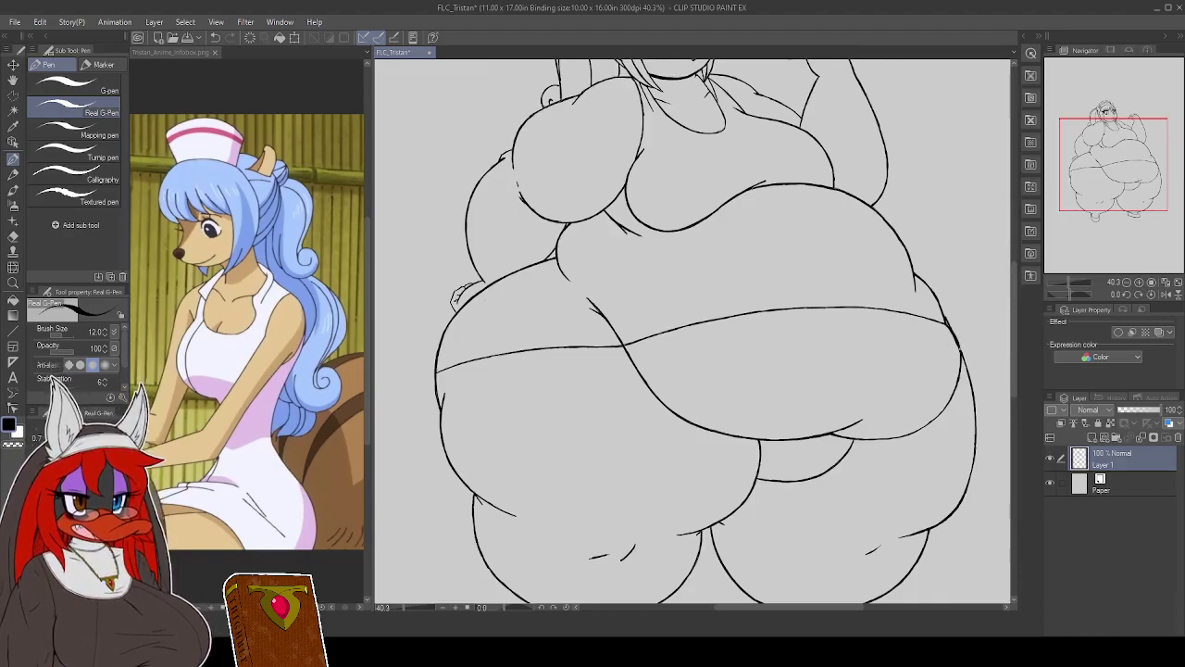
{"action": "left_click_drag", "start_coordinate": [962, 356], "coordinate": [964, 373]}
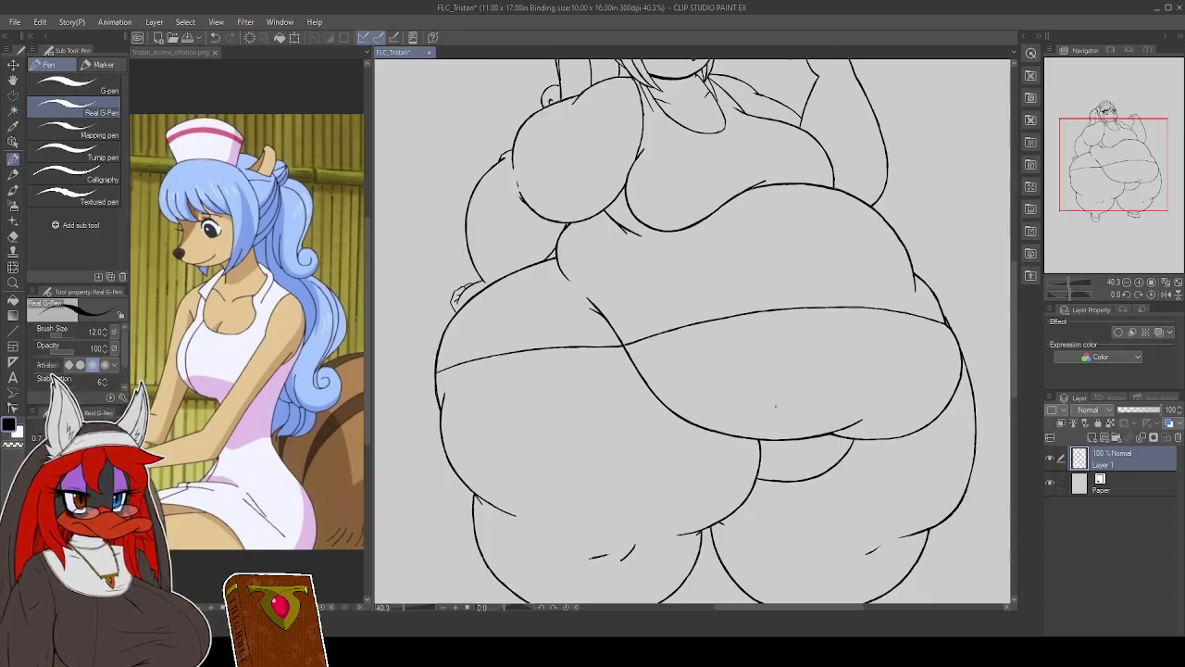
Add stretch folds along the hem at the belly crease and upper belly, and a small bulge on the near hip below it
{"action": "left_click_drag", "start_coordinate": [607, 340], "coordinate": [667, 320]}
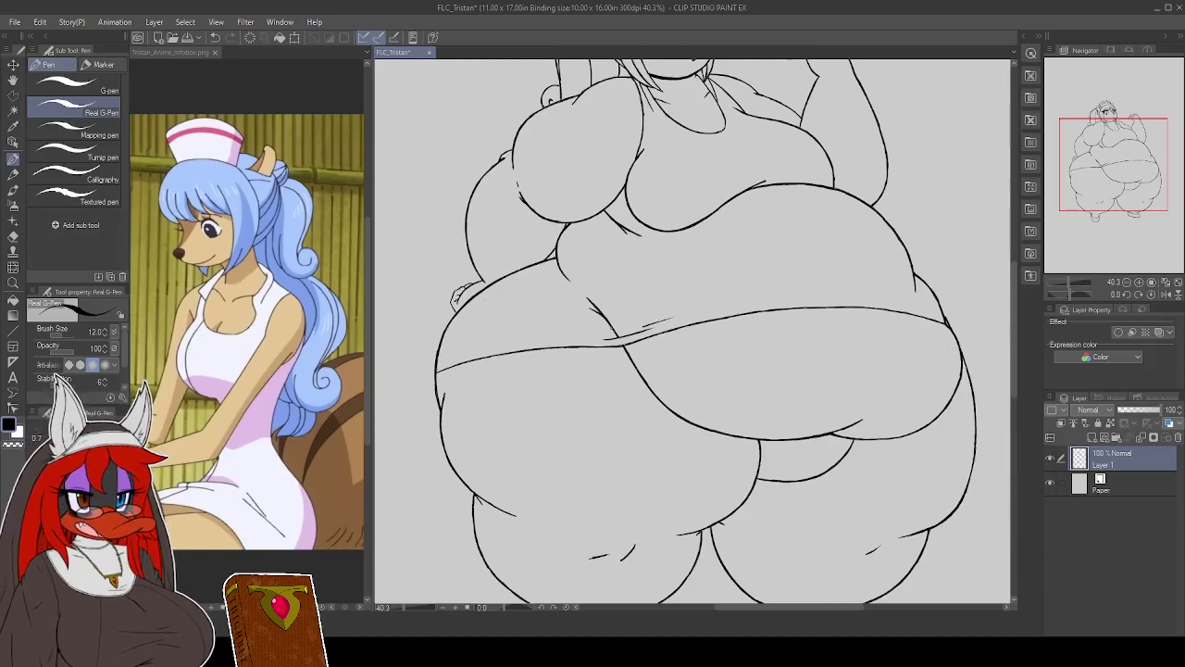
{"action": "left_click_drag", "start_coordinate": [603, 324], "coordinate": [622, 329]}
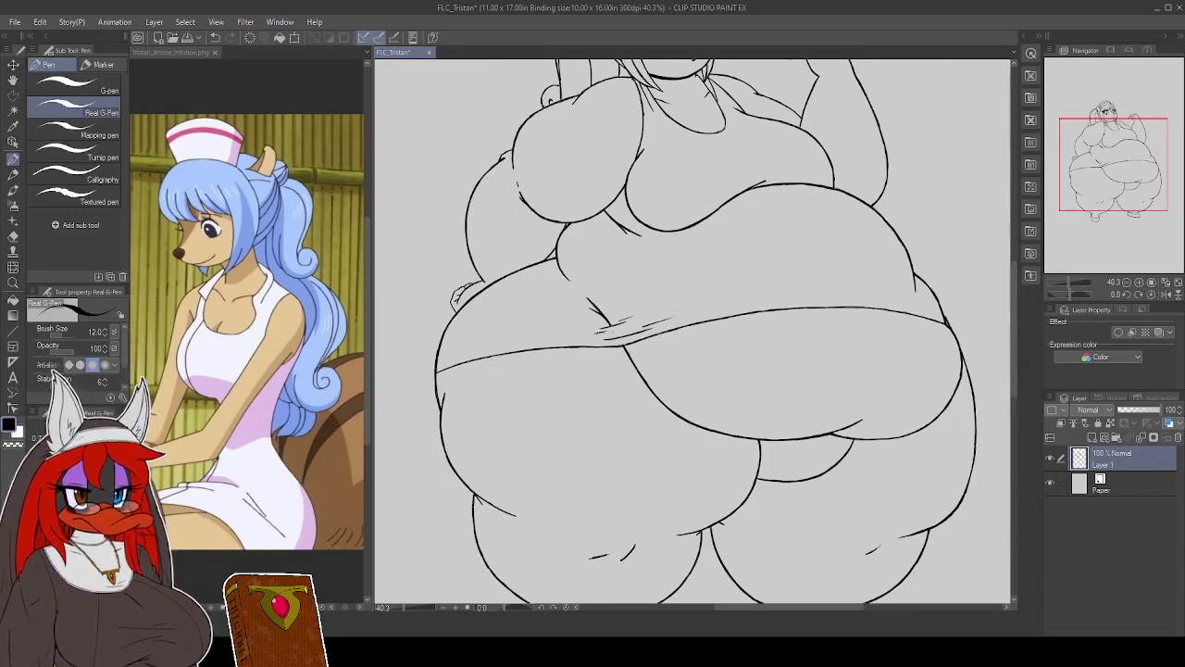
{"action": "left_click_drag", "start_coordinate": [439, 371], "coordinate": [436, 418]}
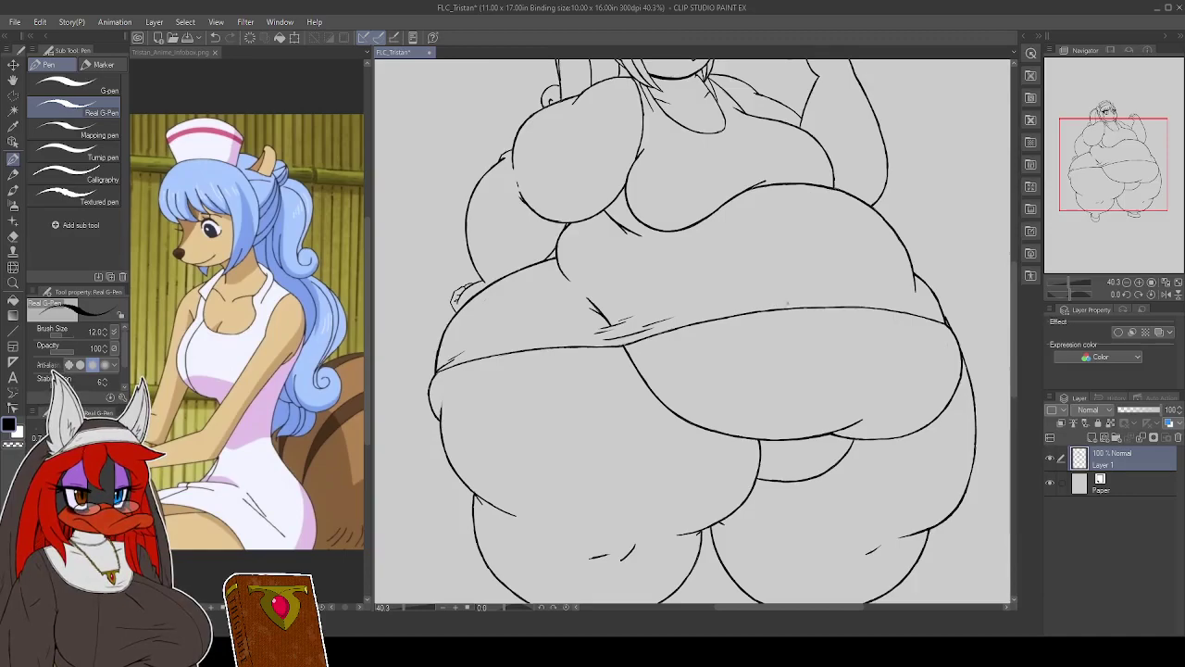
{"action": "mouse_move", "coordinate": [810, 302]}
{"action": "left_mouse_down"}
{"action": "mouse_move", "coordinate": [798, 303]}
{"action": "mouse_move", "coordinate": [861, 304]}
{"action": "mouse_move", "coordinate": [848, 303]}
{"action": "left_mouse_up"}
{"action": "key", "text": "ctrl+z"}
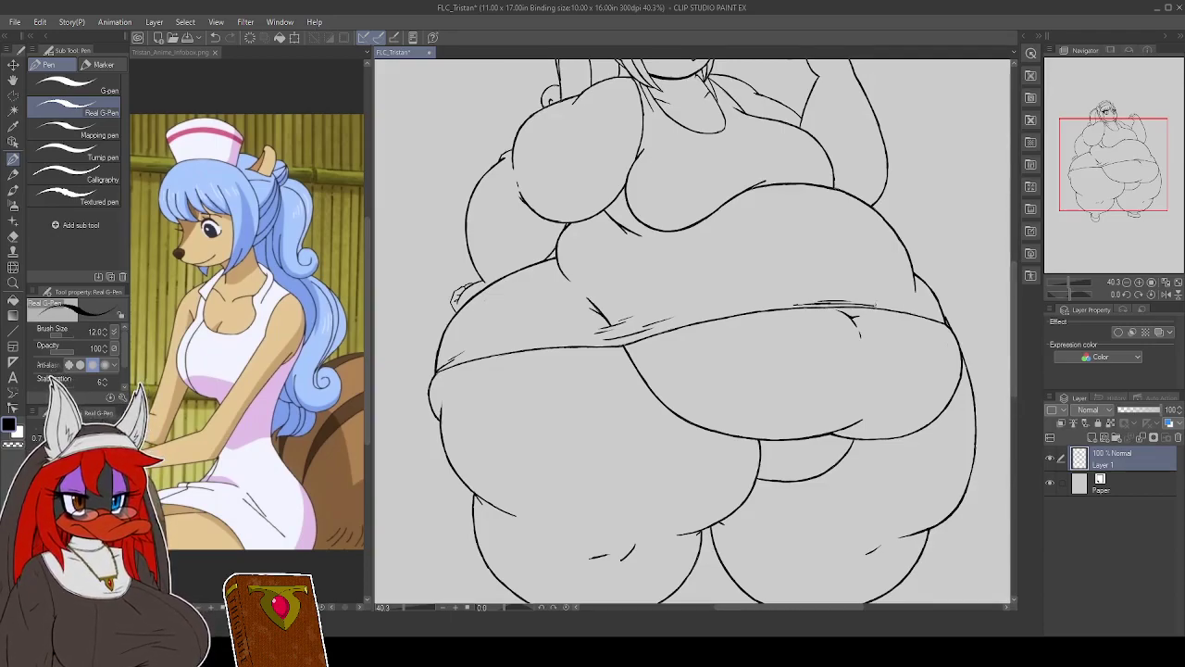
Replace the curve under the belly between the thighs with a smaller one
{"action": "left_click_drag", "start_coordinate": [889, 498], "coordinate": [854, 424]}
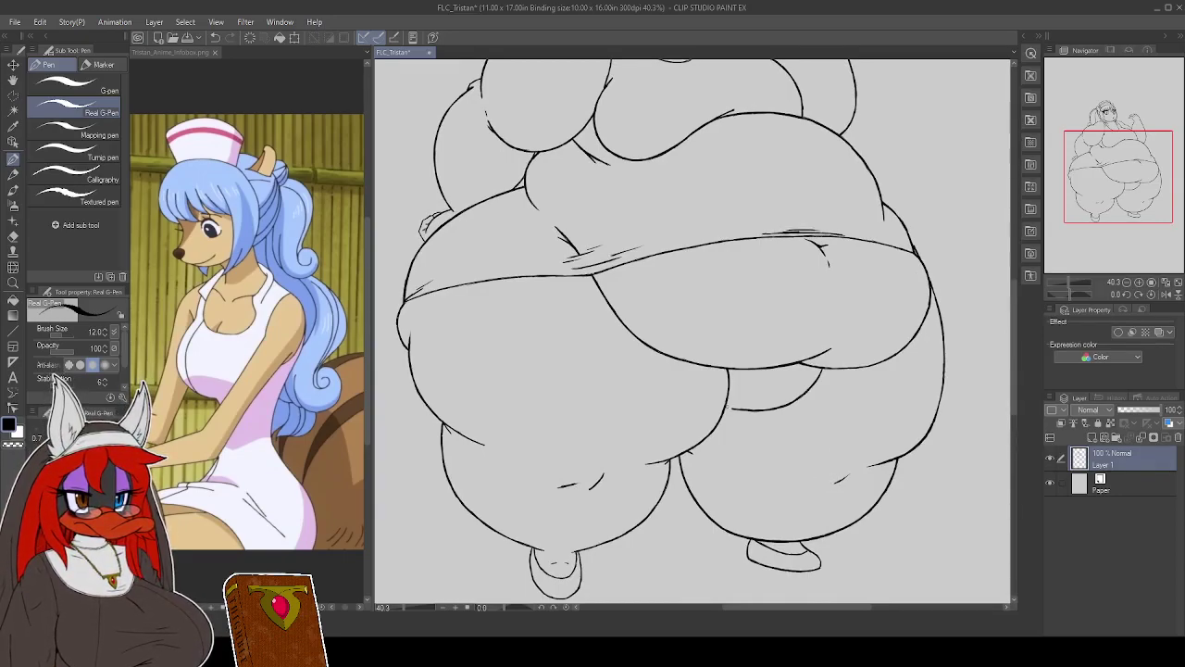
{"action": "key", "text": "ctrl+z"}
{"action": "key", "text": "ctrl+z"}
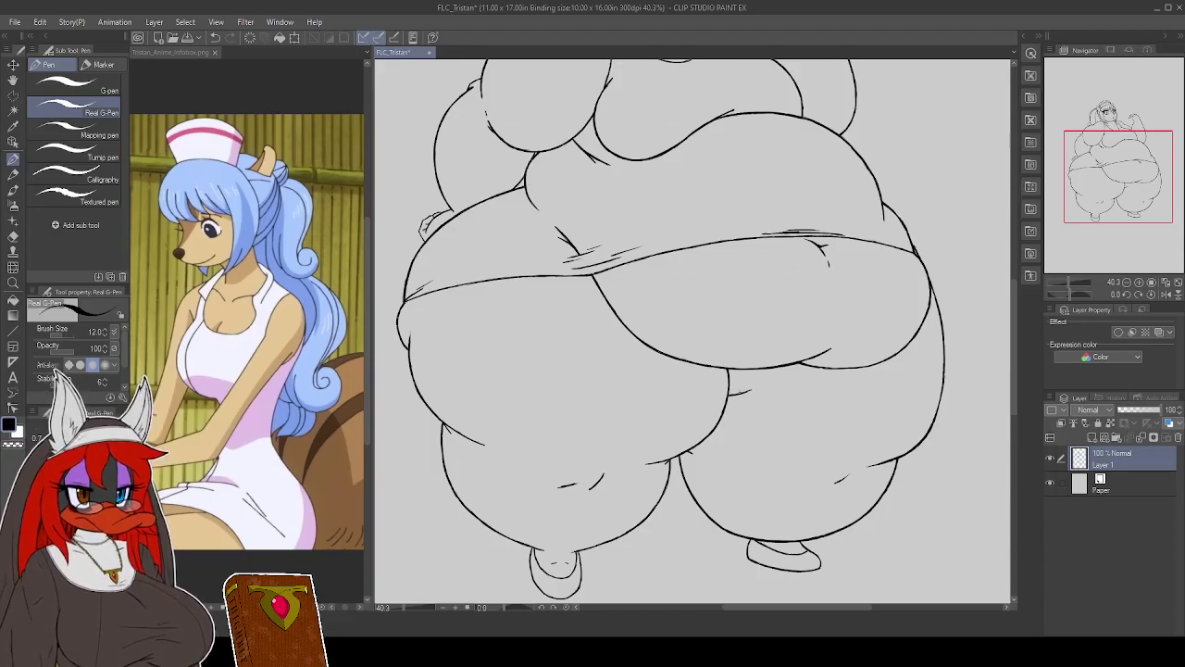
{"action": "left_click_drag", "start_coordinate": [727, 396], "coordinate": [763, 382]}
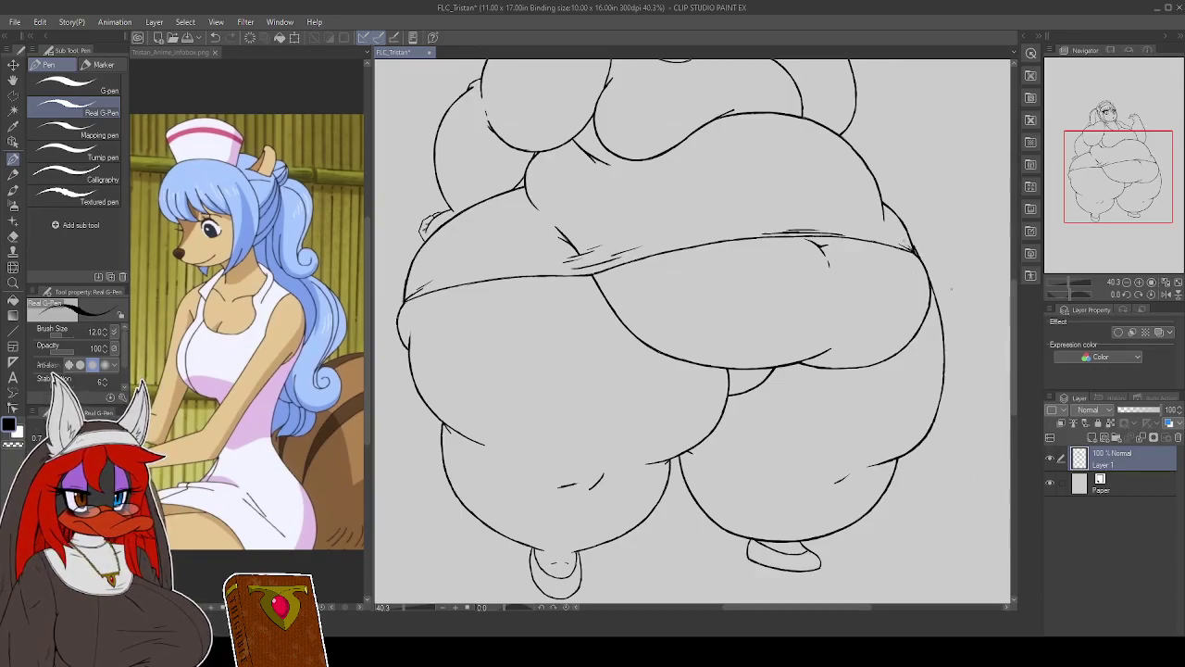
Refine the far hip outline above the dress's hem, touch up the hem line, and save the drawing
{"action": "left_click_drag", "start_coordinate": [913, 305], "coordinate": [857, 342]}
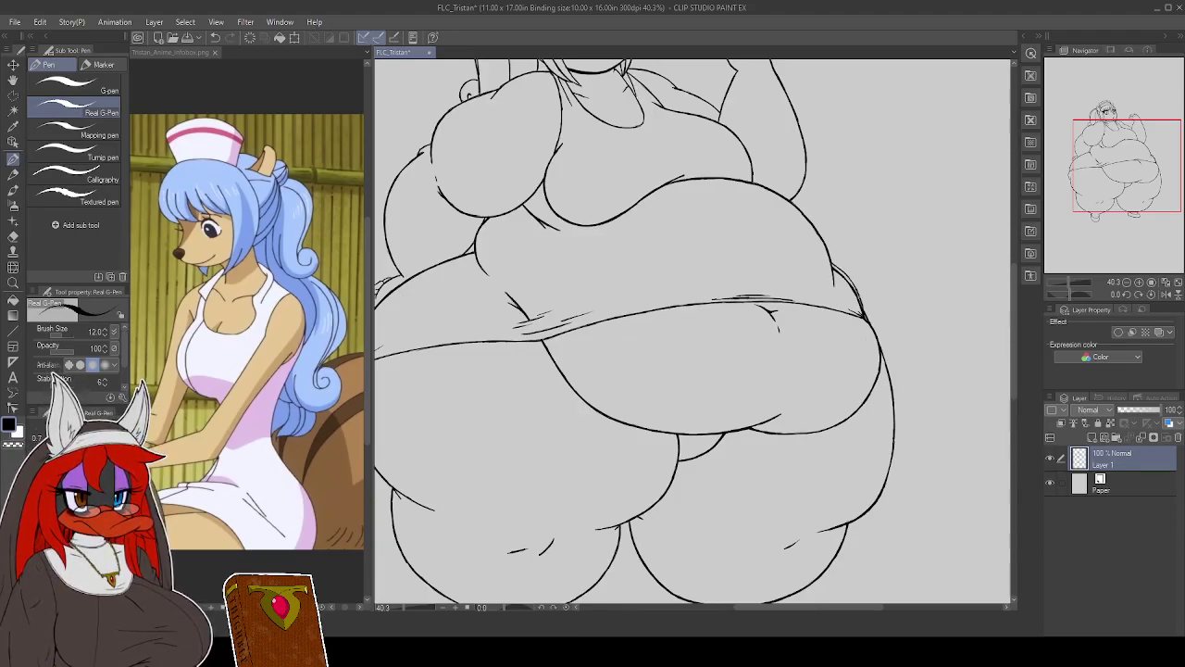
{"action": "left_click_drag", "start_coordinate": [855, 296], "coordinate": [850, 281]}
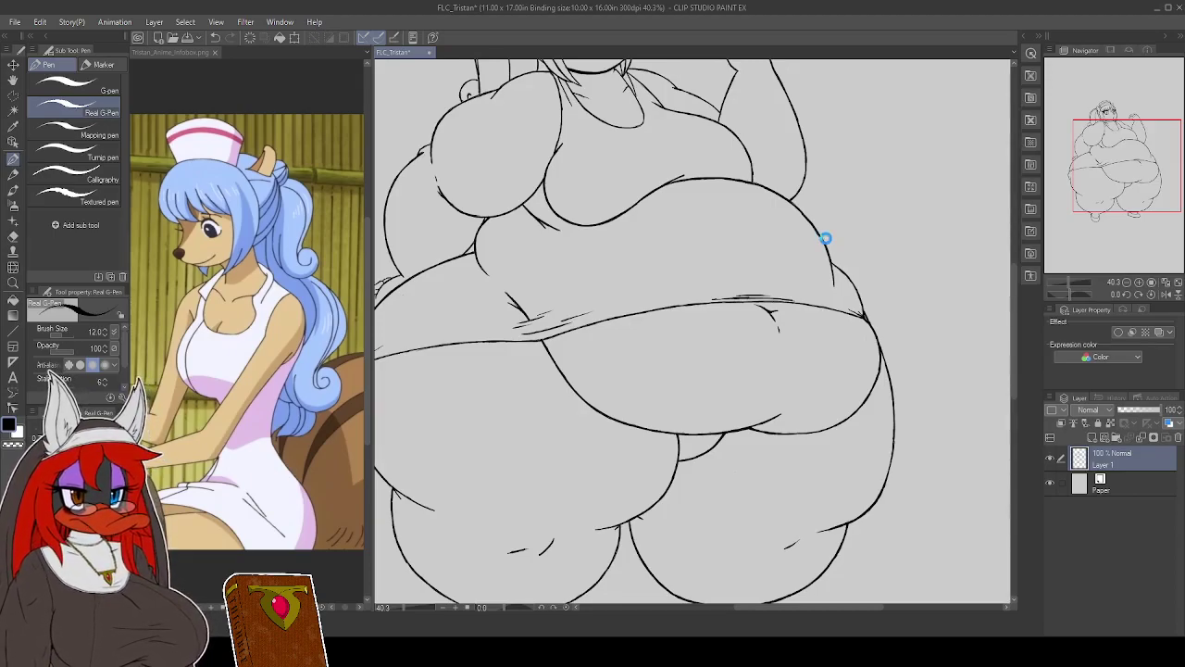
{"action": "key", "text": "ctrl+s"}
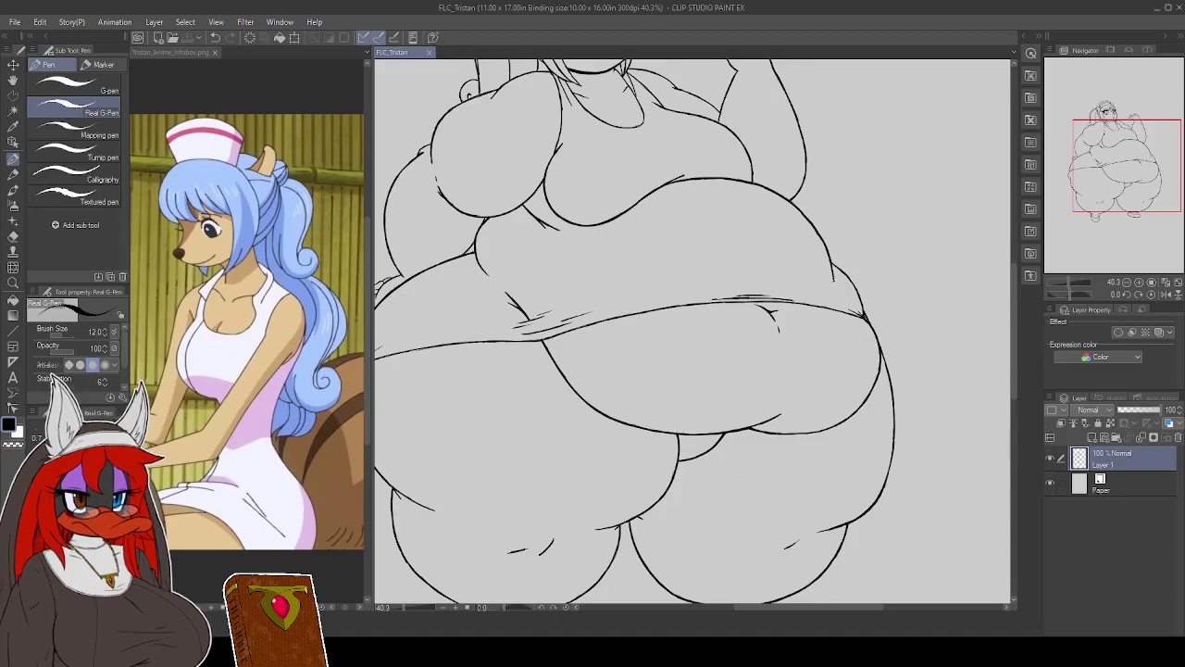
{"action": "left_click_drag", "start_coordinate": [829, 265], "coordinate": [833, 273]}
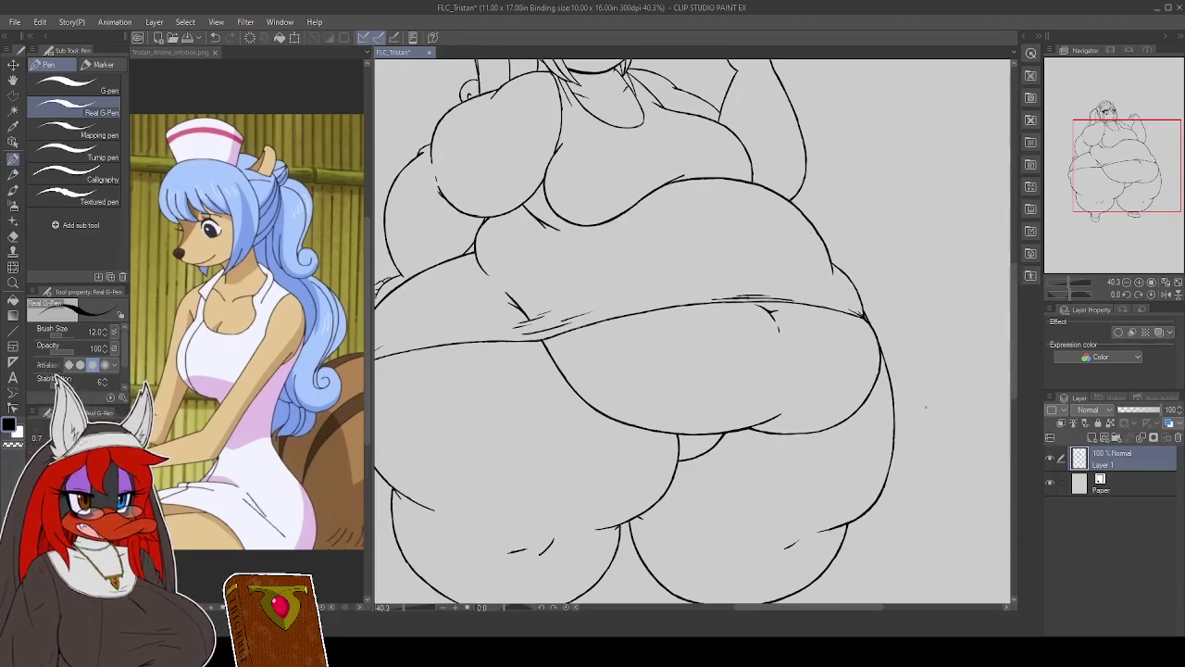
{"action": "left_click_drag", "start_coordinate": [754, 400], "coordinate": [851, 391]}
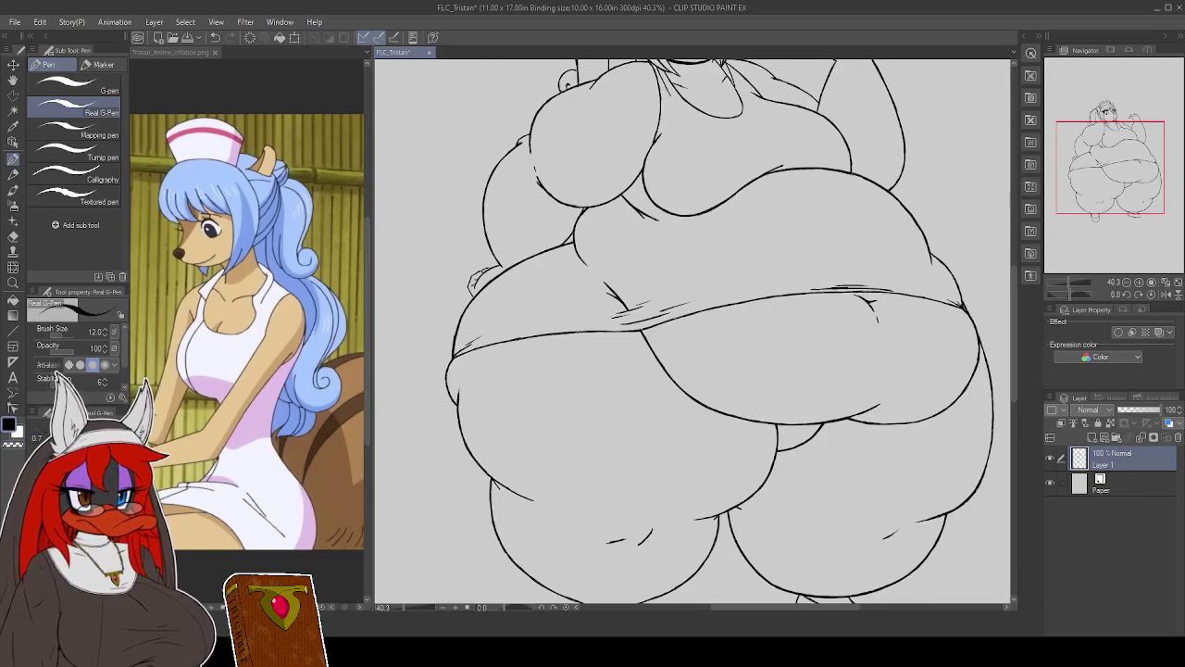
{"action": "left_click_drag", "start_coordinate": [589, 332], "coordinate": [618, 331]}
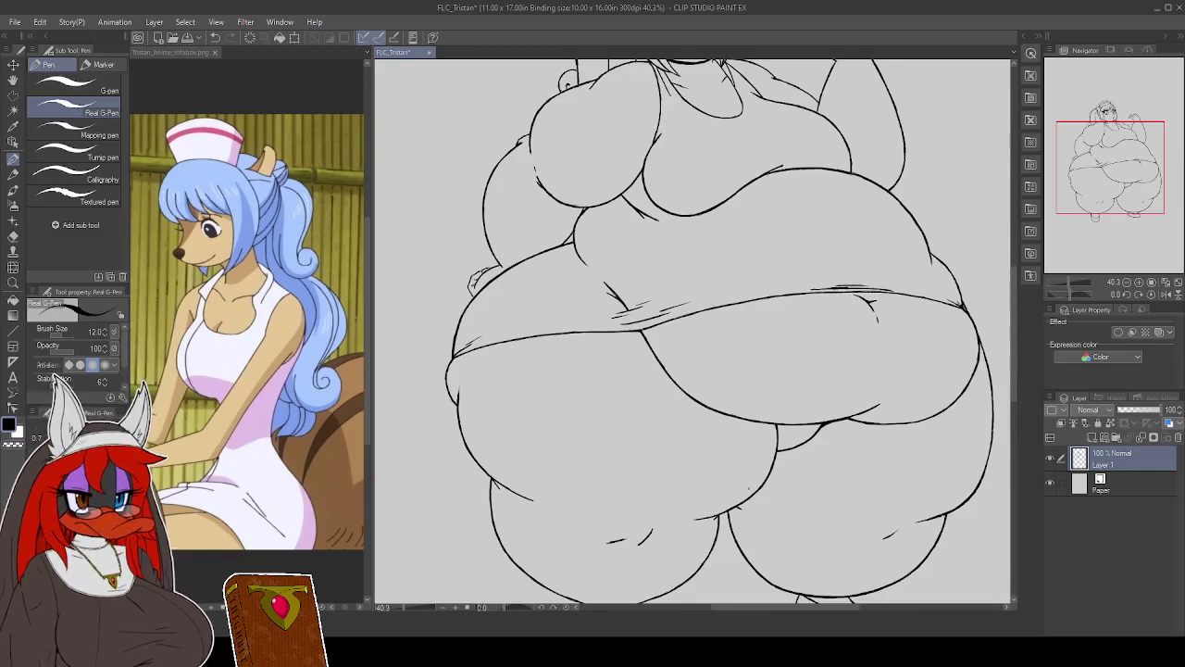
Draw the dress's front opening line from the neckline over the chest and down the belly to the hem
{"action": "left_click_drag", "start_coordinate": [805, 321], "coordinate": [768, 413]}
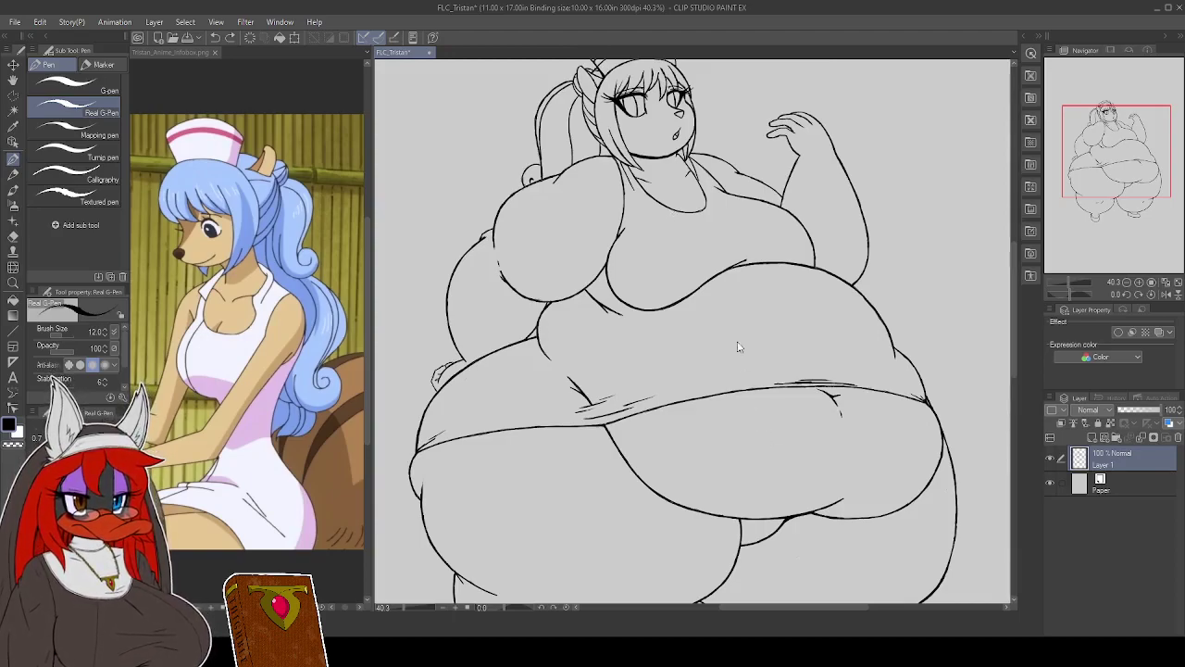
{"action": "left_click_drag", "start_coordinate": [674, 217], "coordinate": [663, 307]}
{"action": "left_click_drag", "start_coordinate": [660, 265], "coordinate": [659, 287]}
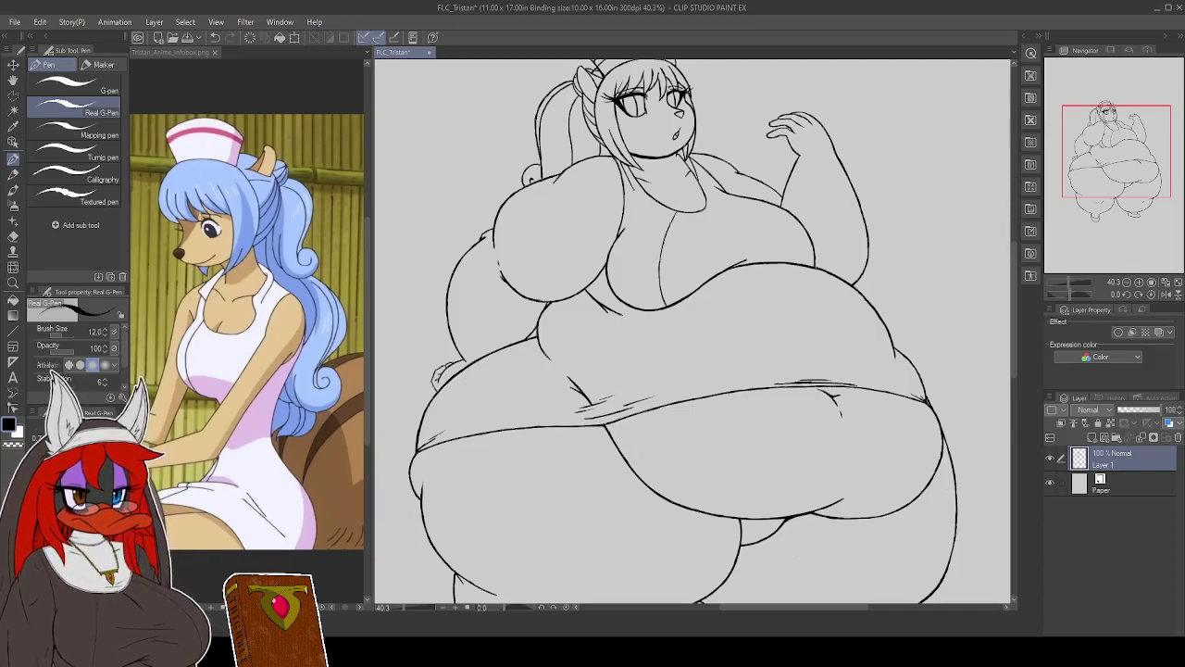
{"action": "left_click_drag", "start_coordinate": [666, 306], "coordinate": [671, 386]}
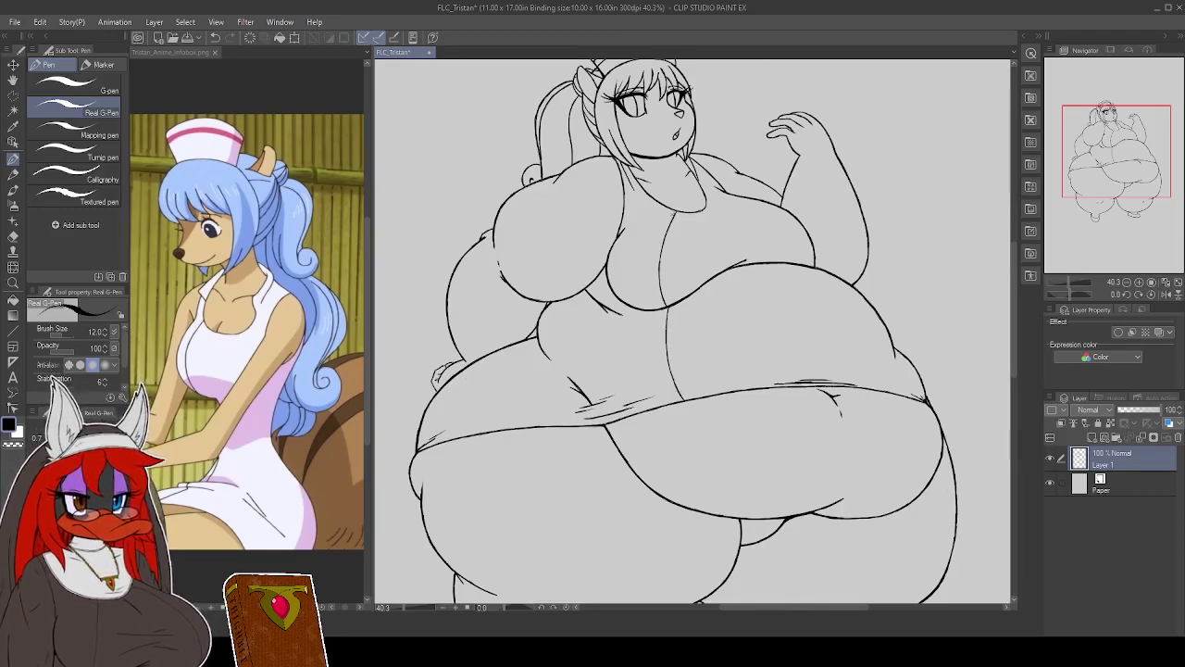
Add scalloped gaps and small pull creases along the dress's front opening, a pointed neckline, and stretch lines across the far breast
{"action": "left_click_drag", "start_coordinate": [669, 215], "coordinate": [662, 237]}
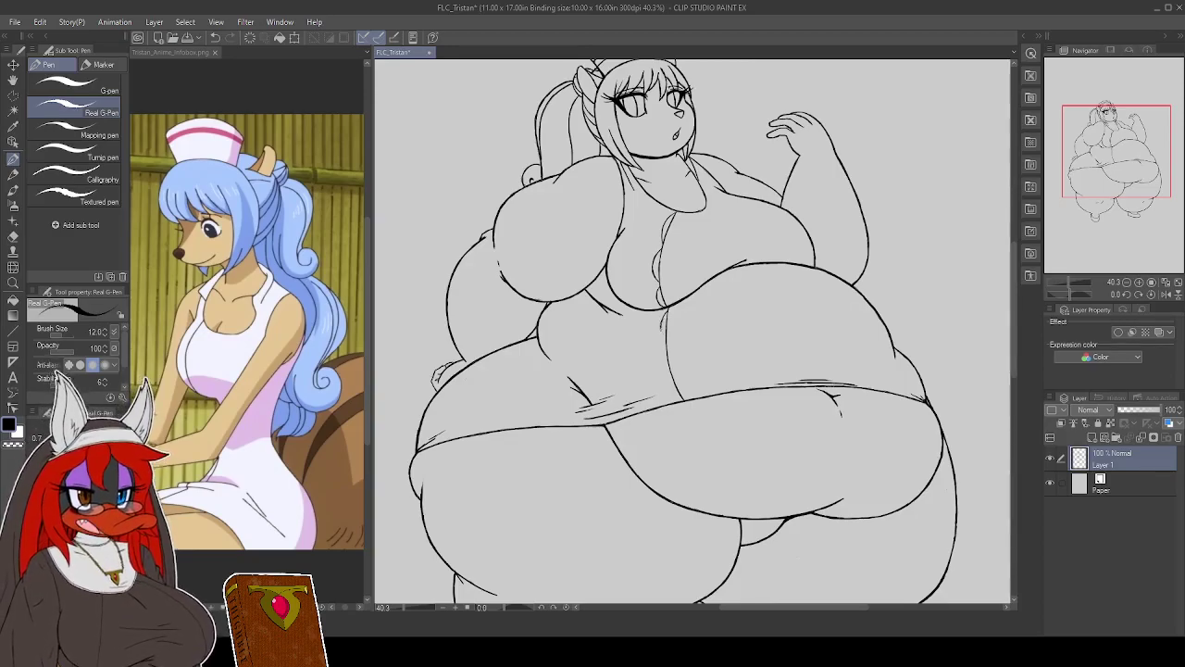
{"action": "key", "text": "ctrl+z"}
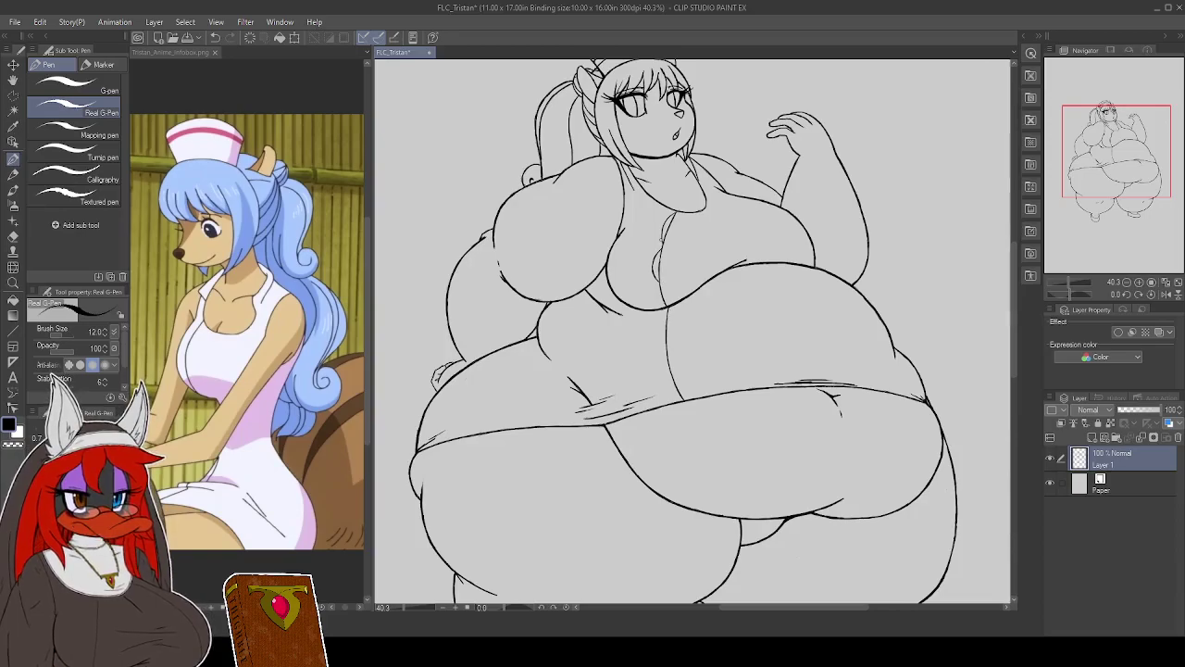
{"action": "left_click_drag", "start_coordinate": [656, 285], "coordinate": [661, 307]}
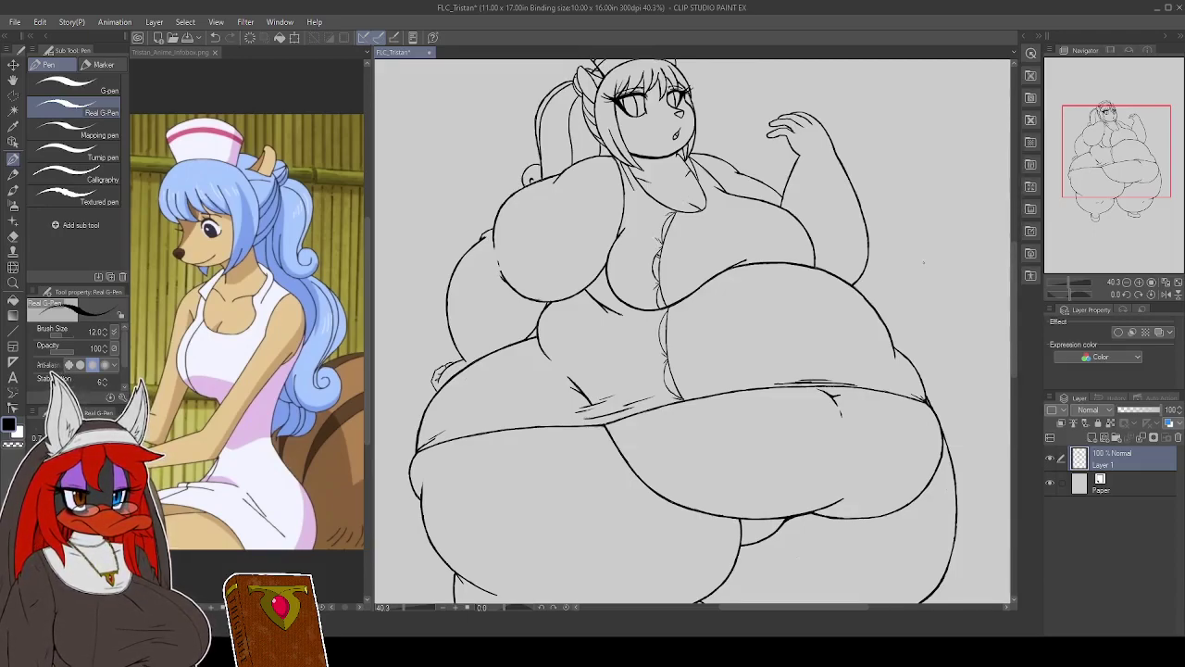
{"action": "mouse_move", "coordinate": [711, 257]}
{"action": "left_mouse_down"}
{"action": "mouse_move", "coordinate": [769, 243]}
{"action": "mouse_move", "coordinate": [746, 239]}
{"action": "left_mouse_up"}
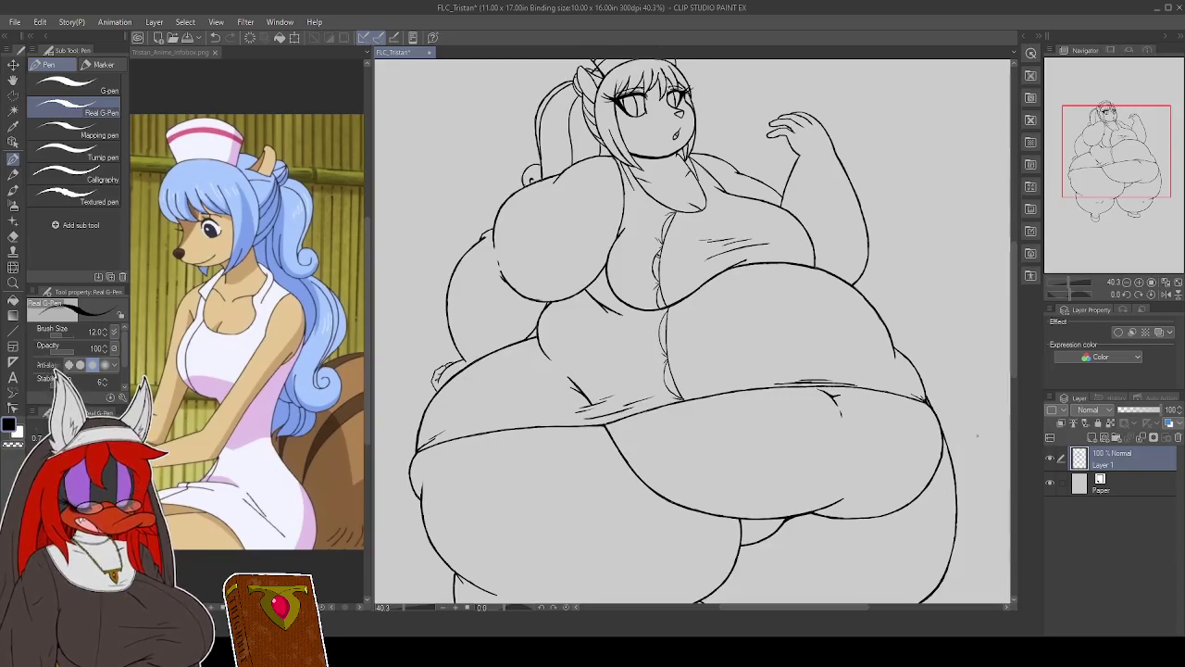
Redraw the near waist outline beneath the arm so the side roll bulges slightly further outward
{"action": "scroll", "coordinate": [885, 405], "scroll_direction": "down", "scroll_amount": 6}
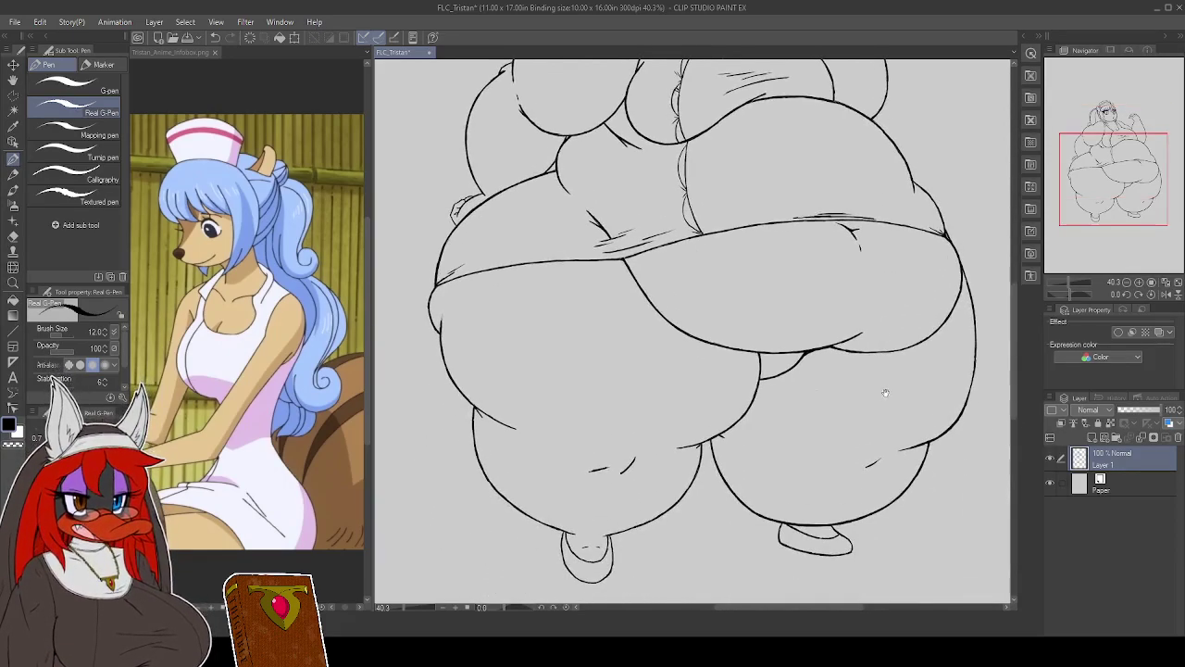
{"action": "scroll", "coordinate": [884, 404], "scroll_direction": "down", "scroll_amount": 1}
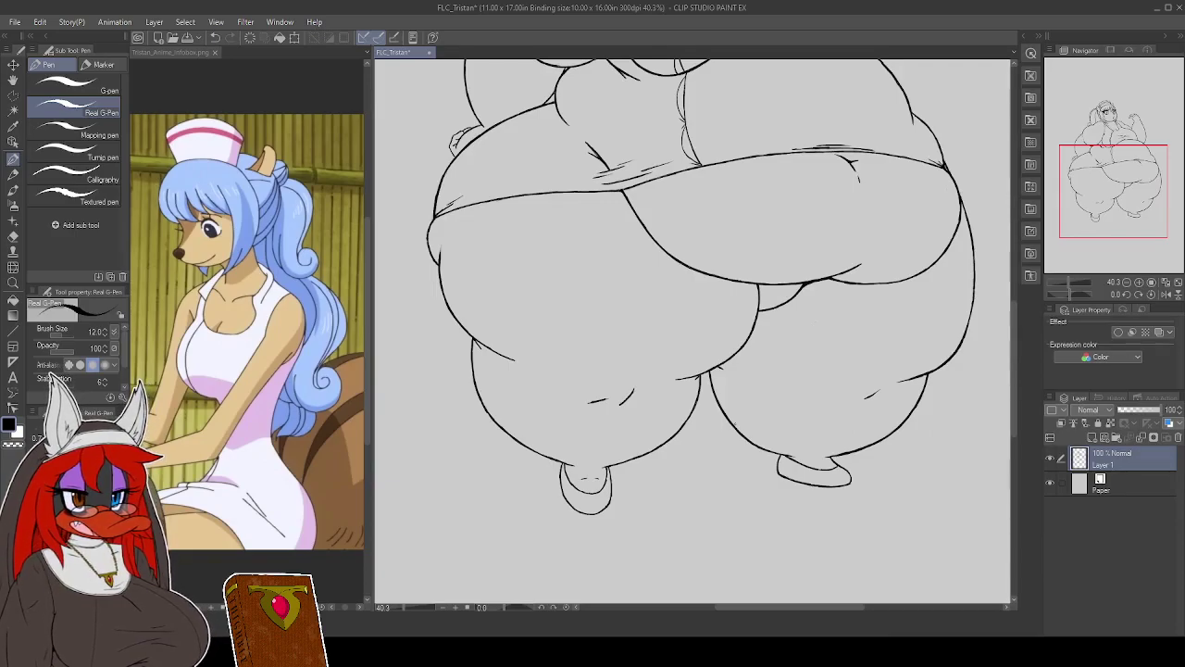
{"action": "mouse_move", "coordinate": [879, 278]}
{"action": "left_mouse_down"}
{"action": "mouse_move", "coordinate": [900, 468]}
{"action": "mouse_move", "coordinate": [875, 540]}
{"action": "left_mouse_up"}
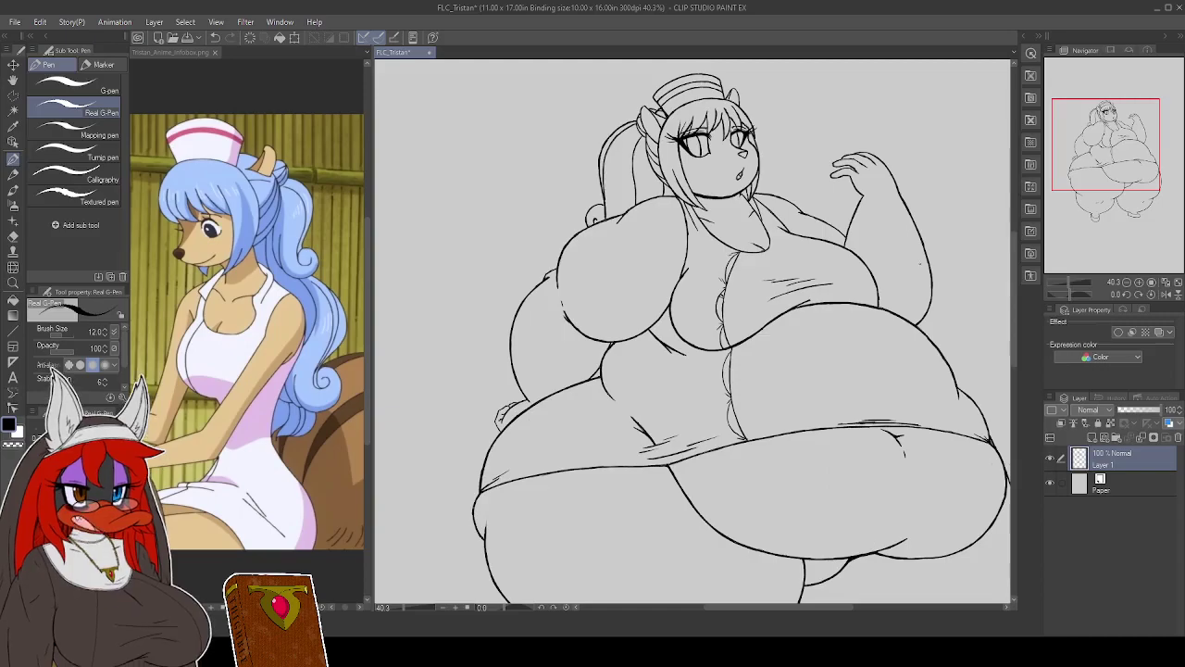
{"action": "mouse_move", "coordinate": [863, 450]}
{"action": "left_mouse_down"}
{"action": "mouse_move", "coordinate": [853, 242]}
{"action": "mouse_move", "coordinate": [870, 271]}
{"action": "mouse_move", "coordinate": [875, 407]}
{"action": "mouse_move", "coordinate": [784, 531]}
{"action": "left_mouse_up"}
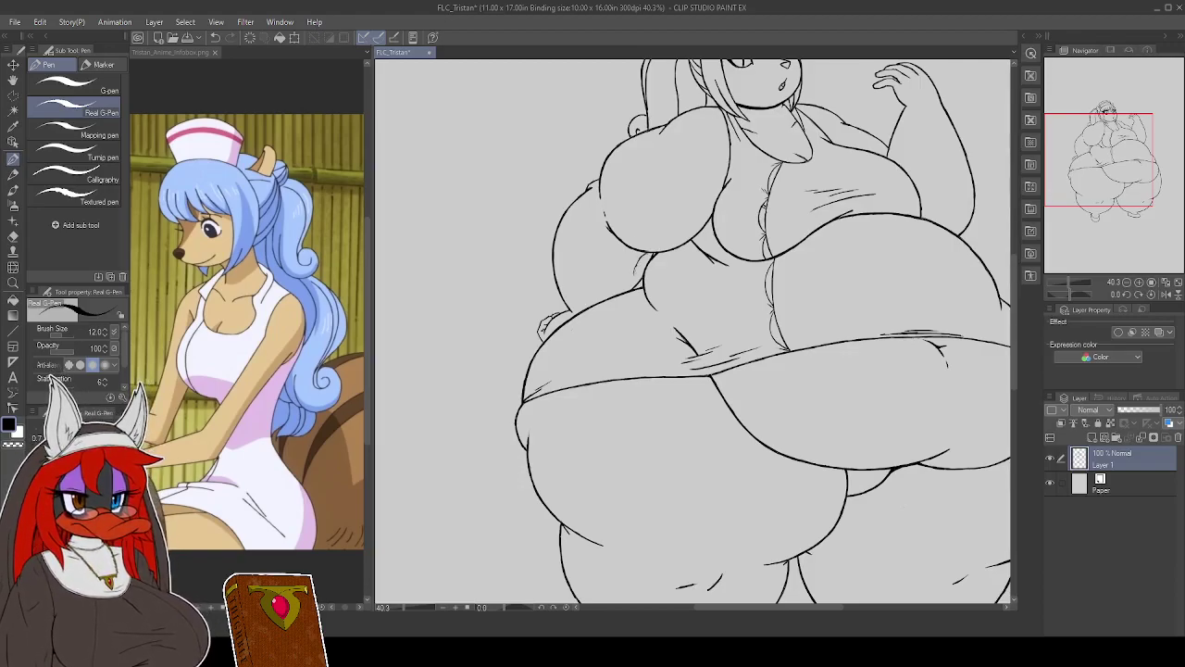
{"action": "left_click_drag", "start_coordinate": [641, 254], "coordinate": [636, 275]}
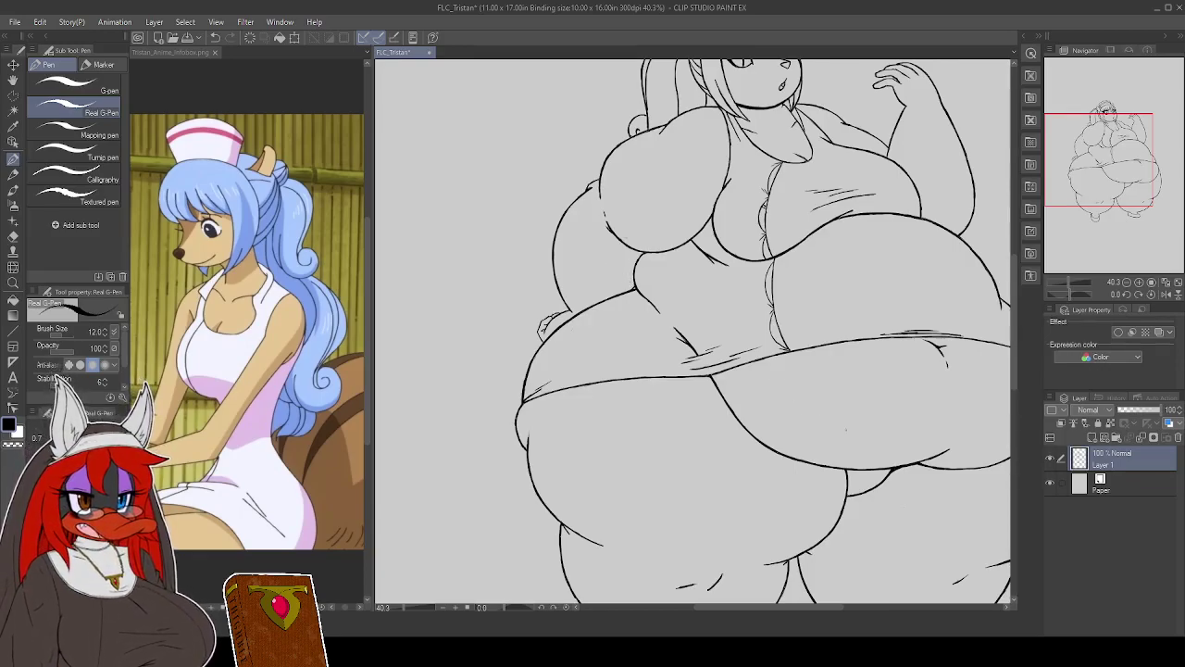
Move the whole line drawing slightly to the right on the page with the Move layer tool, then return to the Real G-Pen
{"action": "left_click_drag", "start_coordinate": [897, 466], "coordinate": [871, 275]}
{"action": "mouse_move", "coordinate": [857, 367]}
{"action": "left_mouse_down"}
{"action": "mouse_move", "coordinate": [842, 327]}
{"action": "mouse_move", "coordinate": [865, 534]}
{"action": "left_mouse_up"}
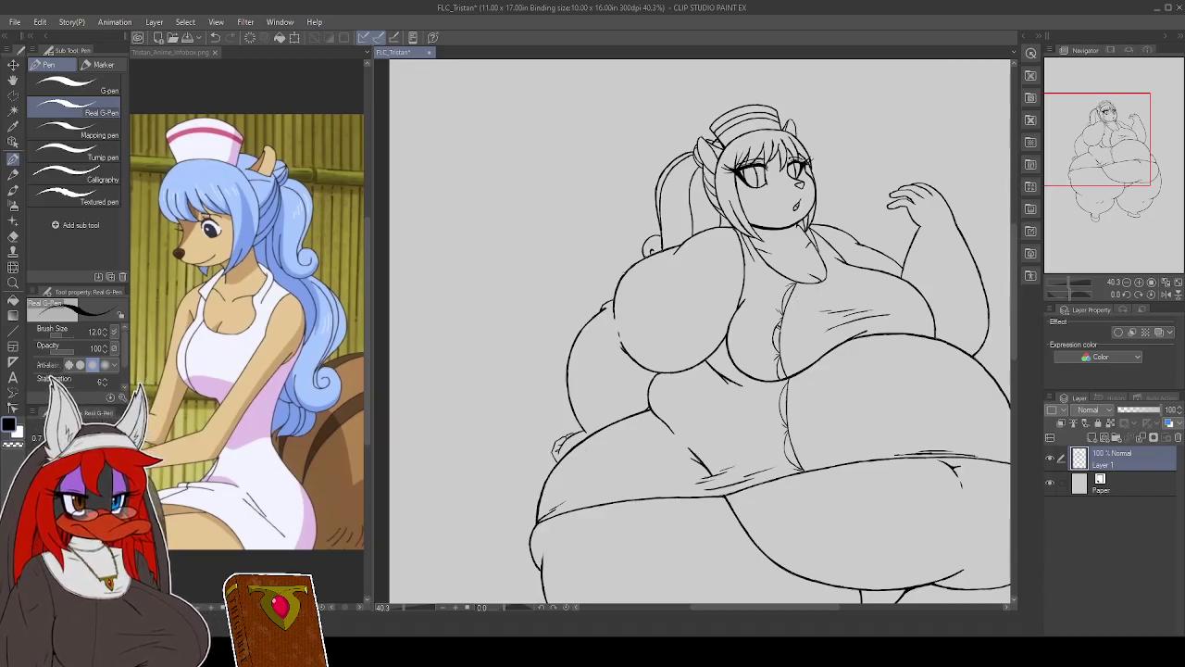
{"action": "left_click_drag", "start_coordinate": [906, 374], "coordinate": [805, 435]}
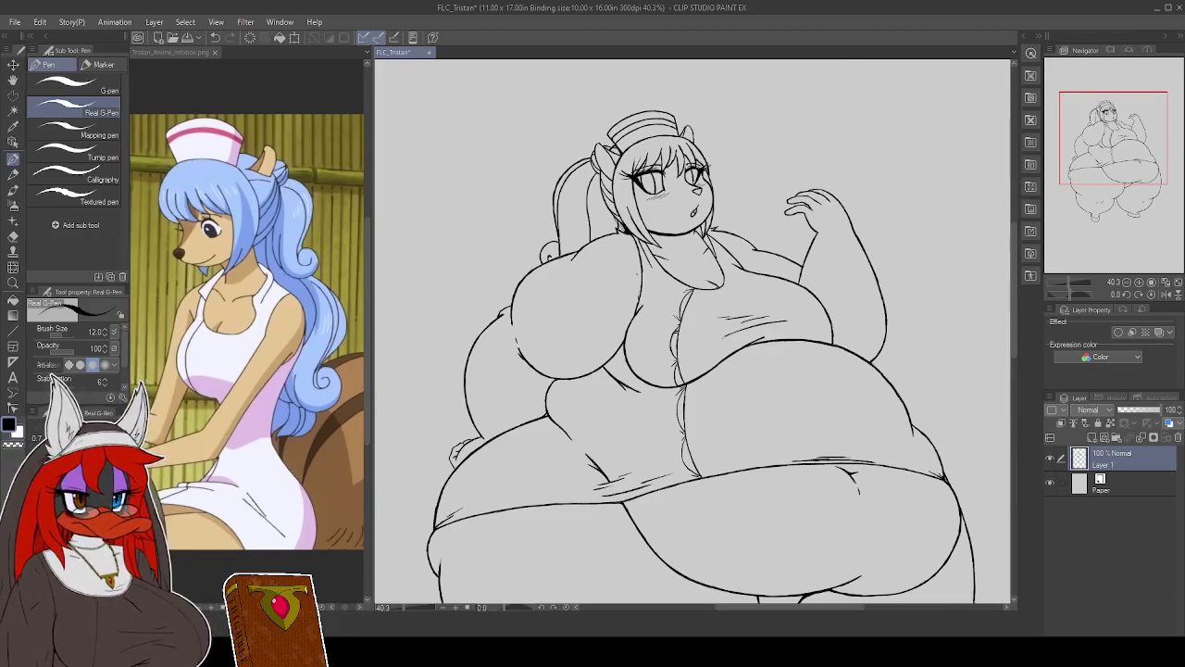
{"action": "mouse_move", "coordinate": [732, 490]}
{"action": "left_mouse_down"}
{"action": "mouse_move", "coordinate": [747, 398]}
{"action": "mouse_move", "coordinate": [857, 463]}
{"action": "mouse_move", "coordinate": [824, 520]}
{"action": "mouse_move", "coordinate": [894, 468]}
{"action": "left_mouse_up"}
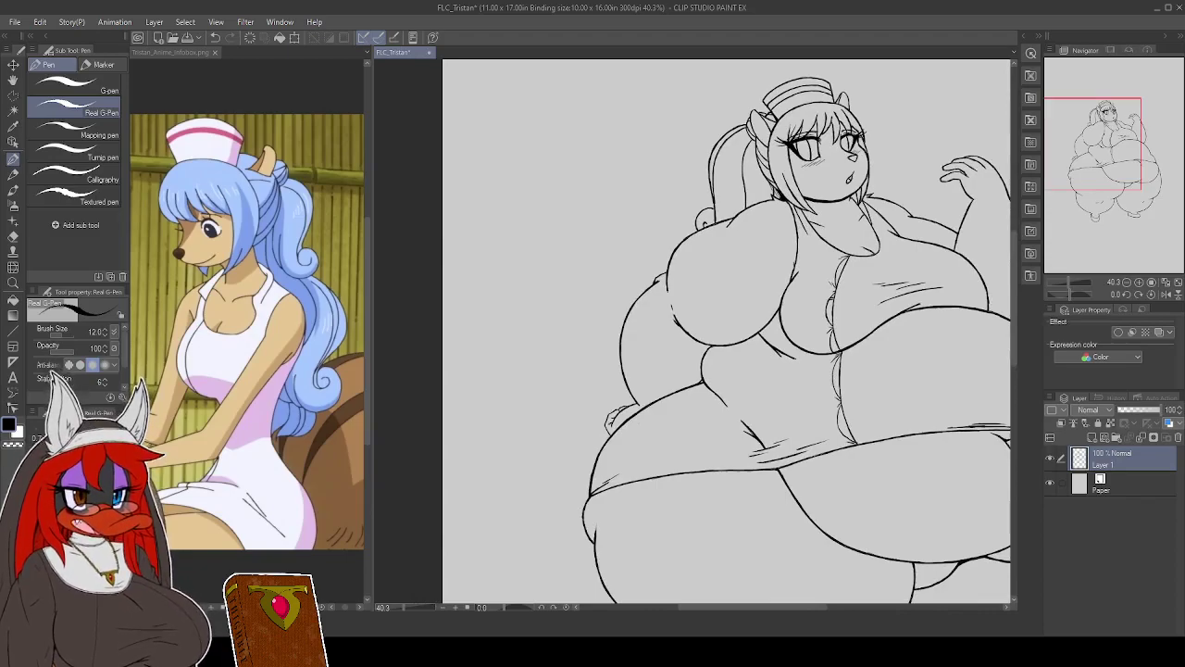
{"action": "key", "text": "ctrl+0"}
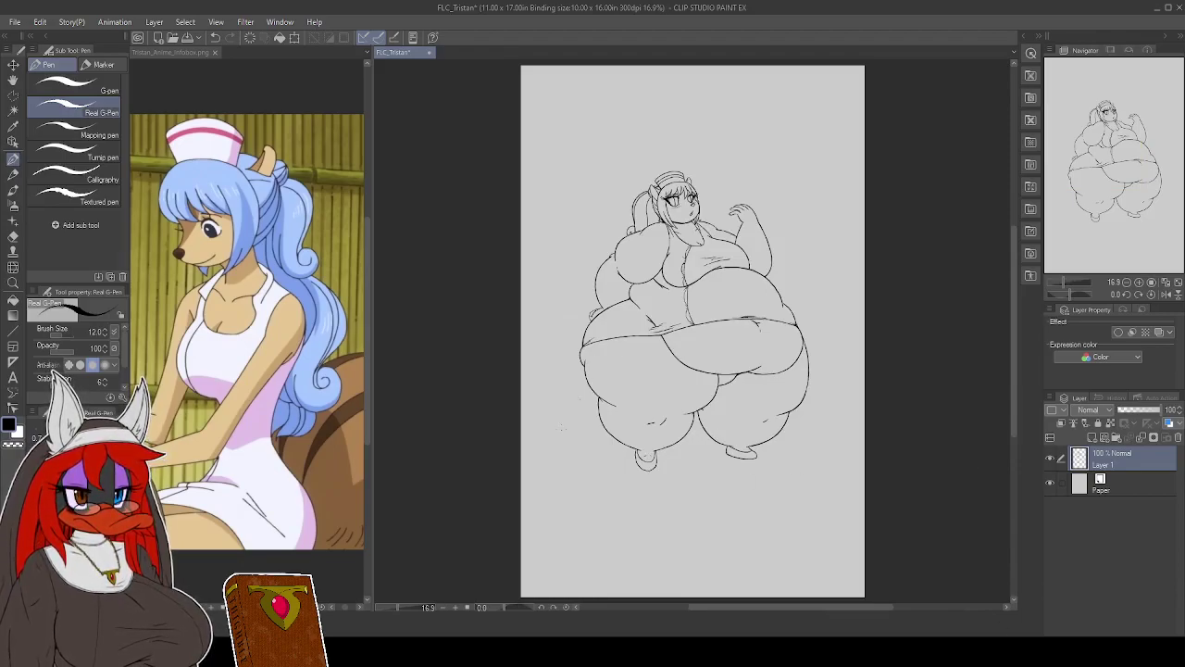
{"action": "key", "text": "k"}
{"action": "left_click_drag", "start_coordinate": [692, 370], "coordinate": [733, 368]}
{"action": "scroll", "coordinate": [734, 367], "scroll_direction": "up", "scroll_amount": 1}
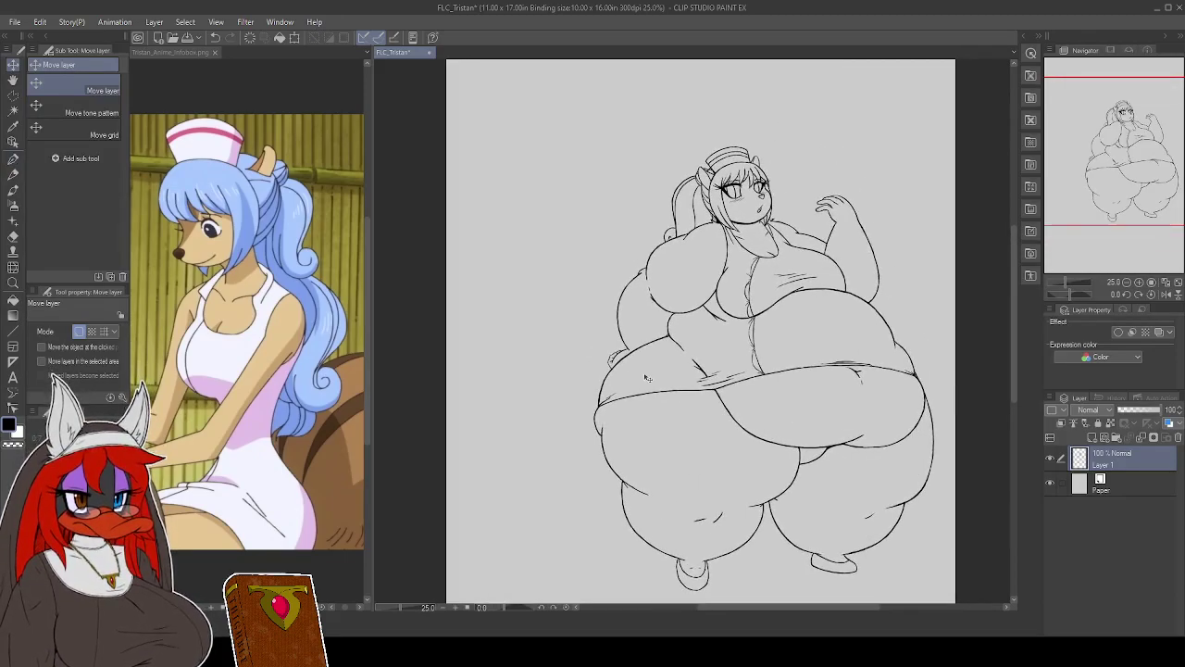
{"action": "key", "text": "p"}
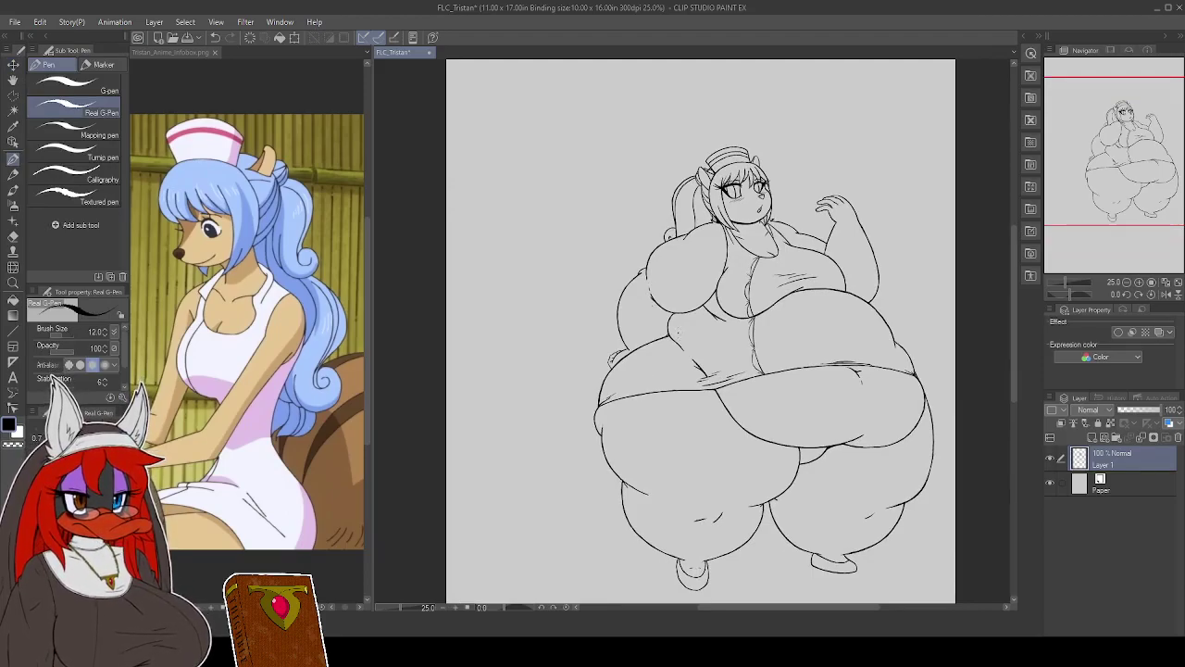
Add a small crease mark just beneath the belly overhang, in the gap between the thighs
{"action": "scroll", "coordinate": [695, 330], "scroll_direction": "up", "scroll_amount": 2}
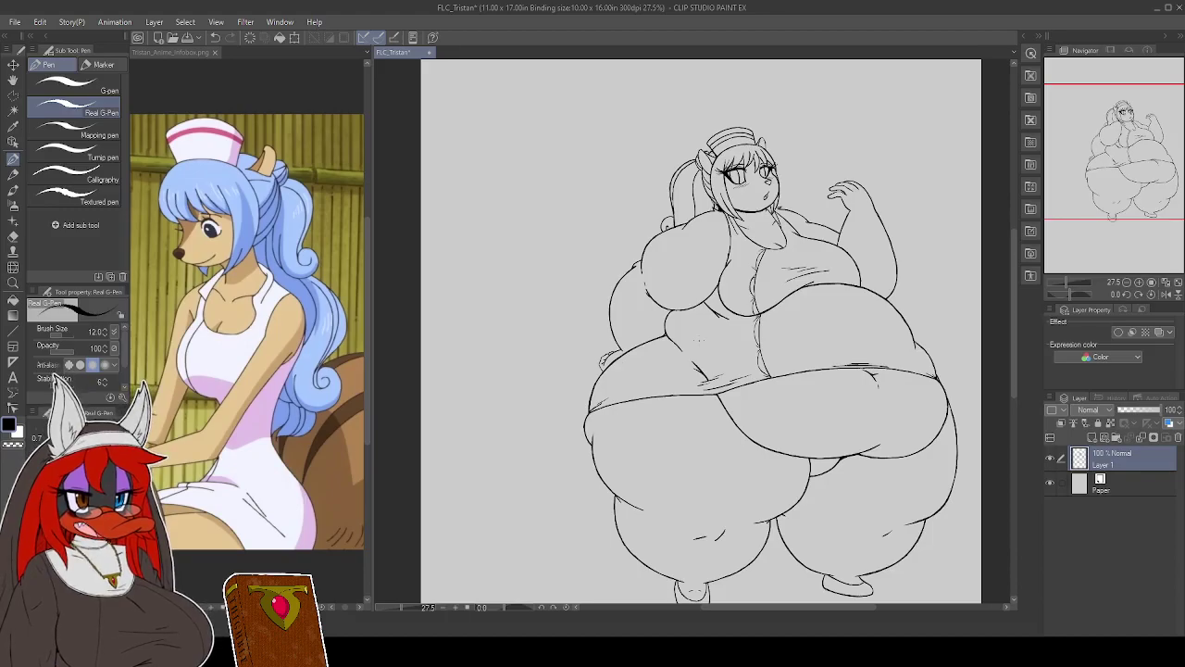
{"action": "scroll", "coordinate": [653, 236], "scroll_direction": "up", "scroll_amount": 2}
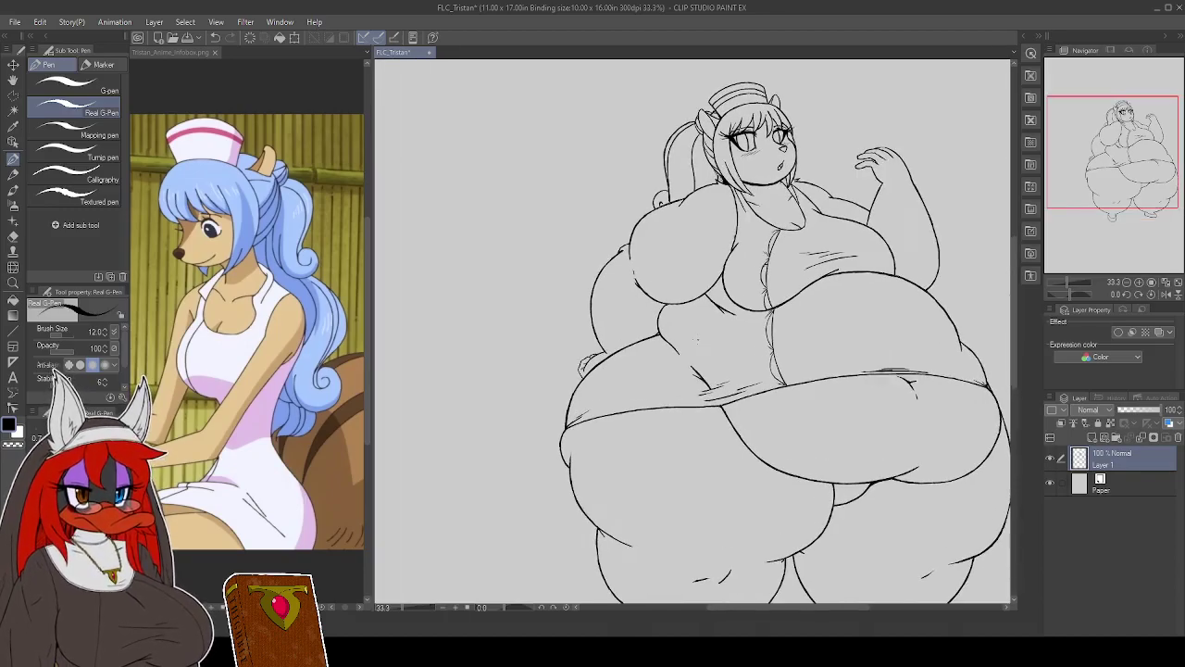
{"action": "scroll", "coordinate": [694, 330], "scroll_direction": "up", "scroll_amount": 1}
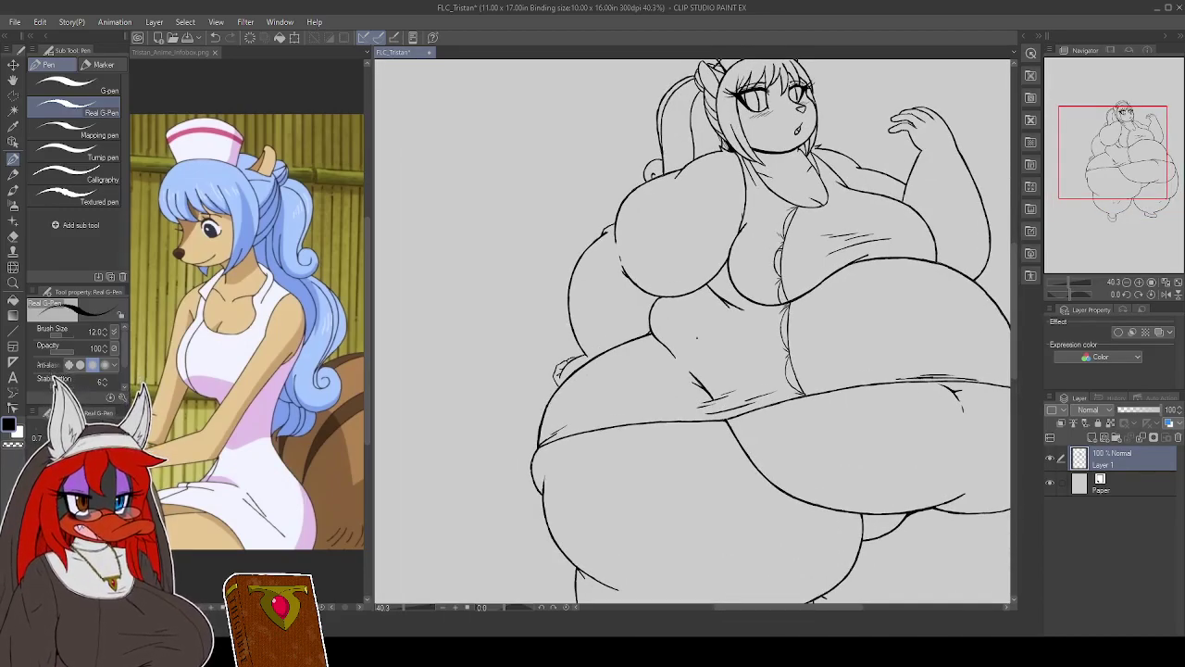
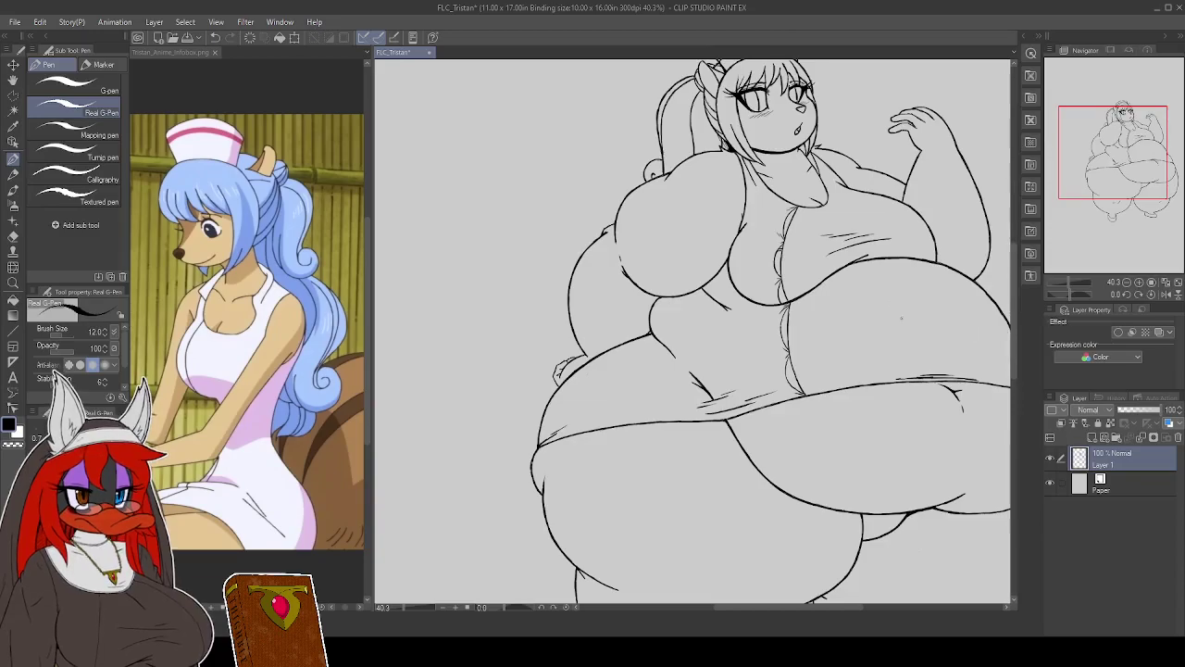
{"action": "mouse_move", "coordinate": [900, 310]}
{"action": "left_mouse_down"}
{"action": "mouse_move", "coordinate": [901, 423]}
{"action": "mouse_move", "coordinate": [882, 293]}
{"action": "mouse_move", "coordinate": [911, 269]}
{"action": "left_mouse_up"}
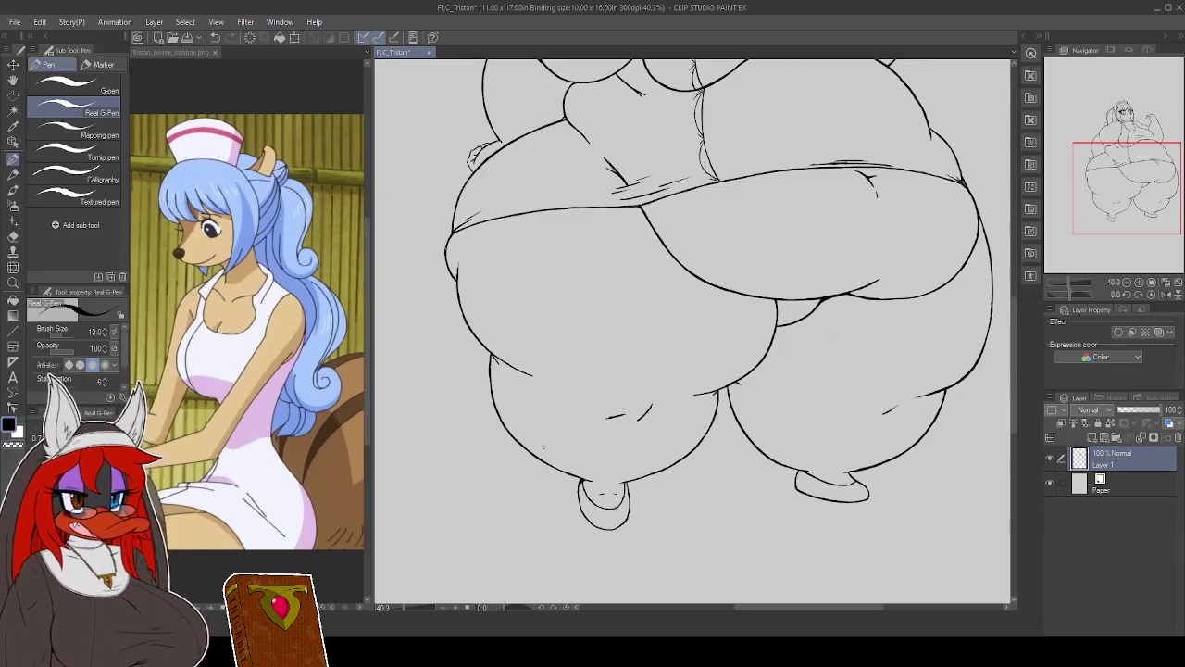
{"action": "left_click_drag", "start_coordinate": [795, 302], "coordinate": [811, 299]}
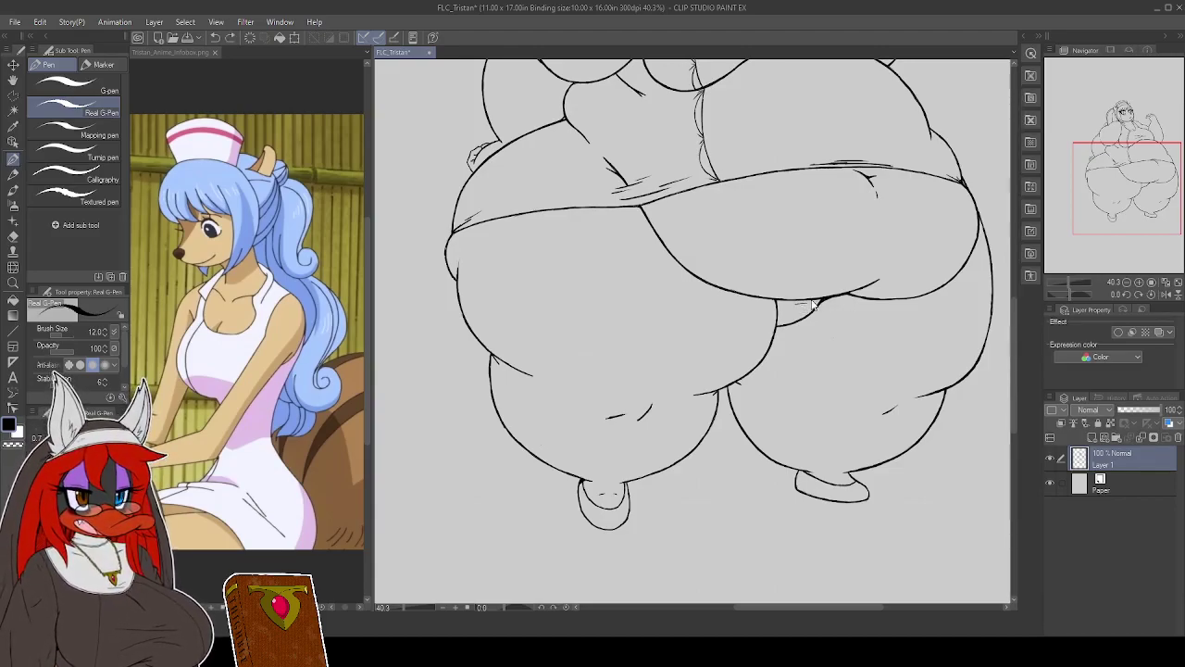
{"action": "key", "text": "ctrl+z"}
{"action": "left_click_drag", "start_coordinate": [802, 311], "coordinate": [815, 305]}
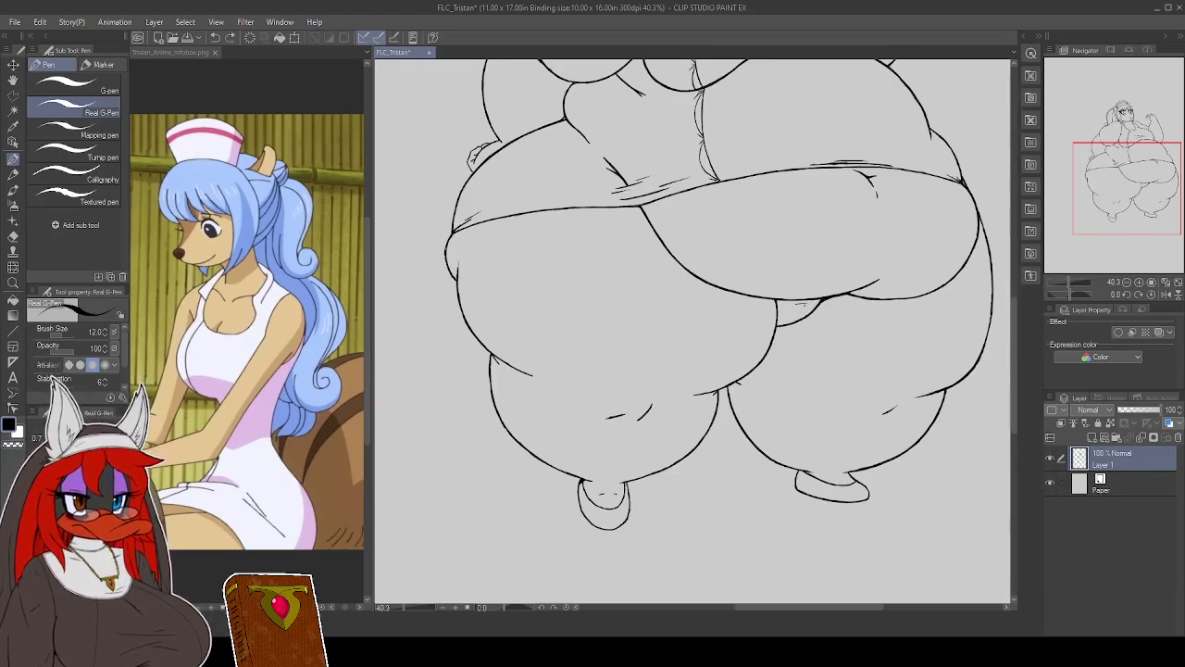
{"action": "key", "text": "ctrl+z"}
{"action": "key", "text": "ctrl+y"}
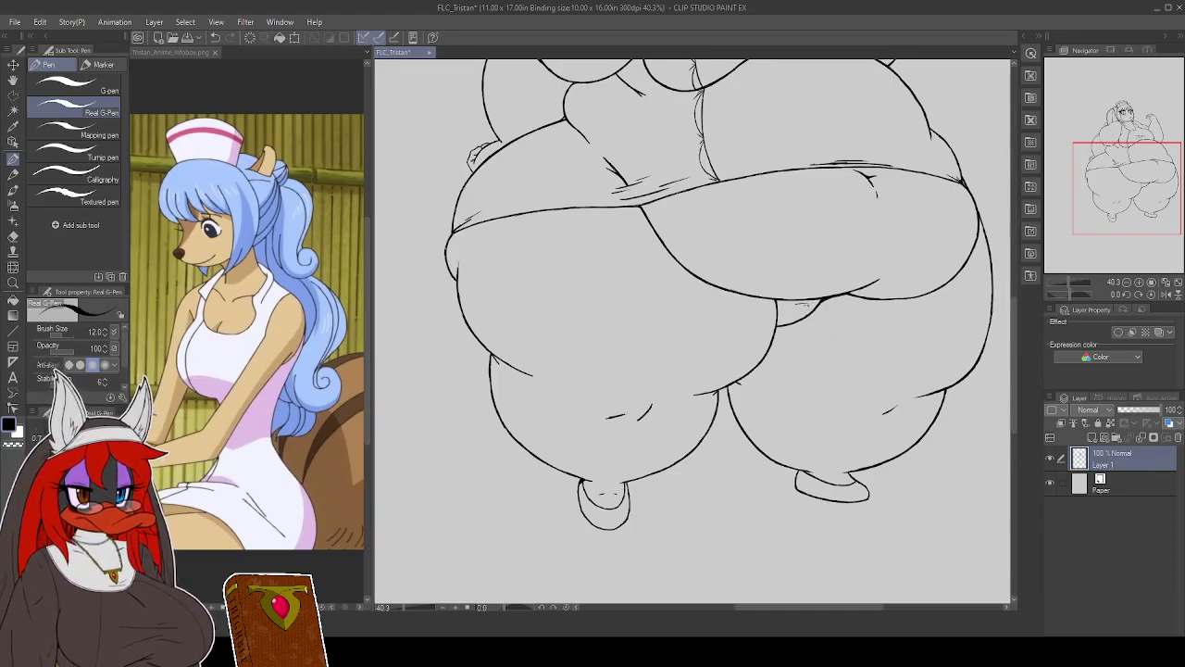
Draw the tail's inner curve, sweeping outward and up from behind the hand resting at the near hip
{"action": "mouse_move", "coordinate": [753, 194]}
{"action": "left_mouse_down"}
{"action": "mouse_move", "coordinate": [864, 416]}
{"action": "mouse_move", "coordinate": [975, 425]}
{"action": "left_mouse_up"}
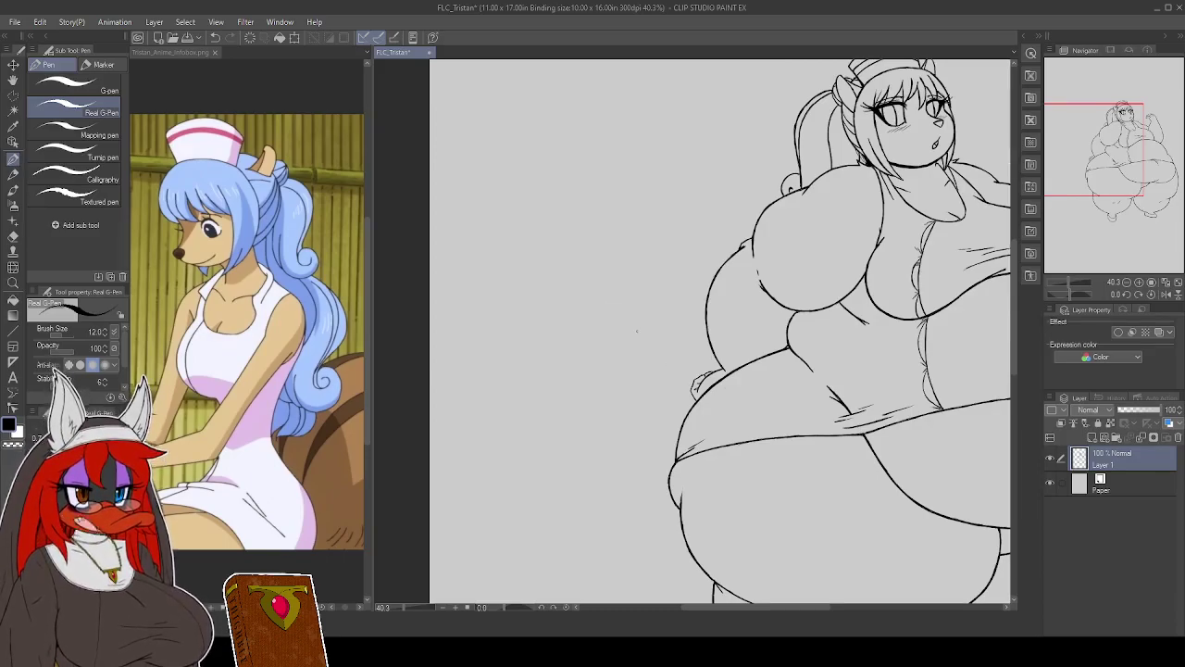
{"action": "left_click_drag", "start_coordinate": [690, 385], "coordinate": [635, 359]}
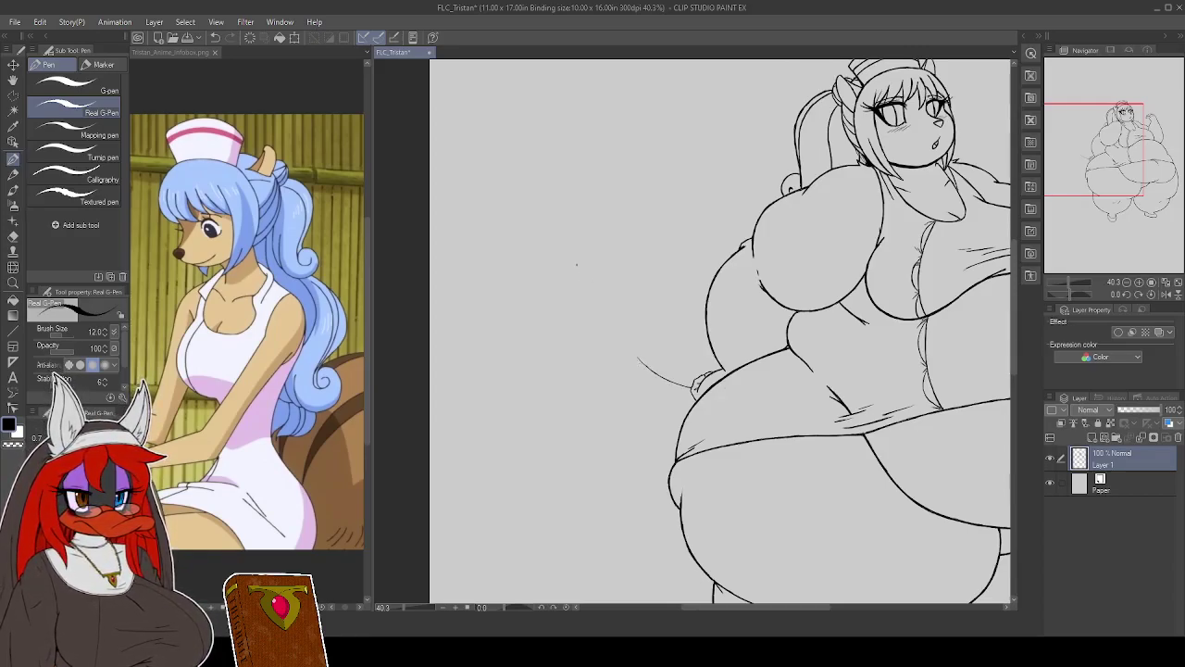
{"action": "mouse_move", "coordinate": [573, 249]}
{"action": "left_mouse_down"}
{"action": "mouse_move", "coordinate": [589, 309]}
{"action": "mouse_move", "coordinate": [674, 385]}
{"action": "mouse_move", "coordinate": [661, 378]}
{"action": "left_mouse_up"}
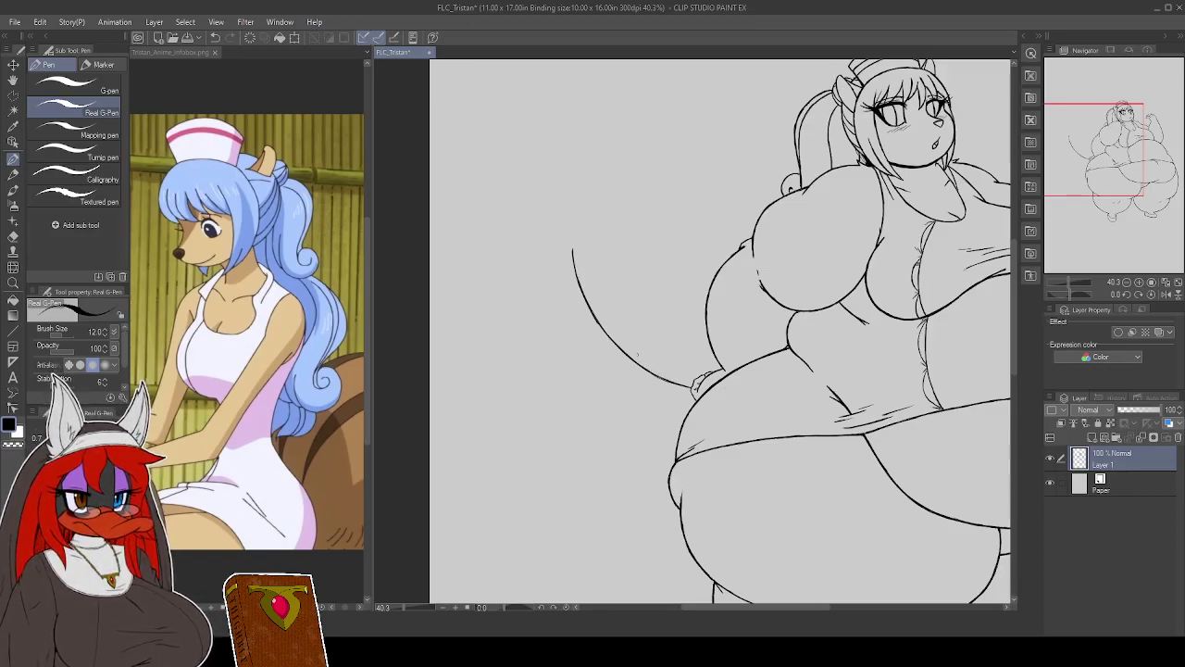
Draw the large tail's upper arc from its outer side over the top to the ponytail
{"action": "left_click_drag", "start_coordinate": [533, 112], "coordinate": [500, 169]}
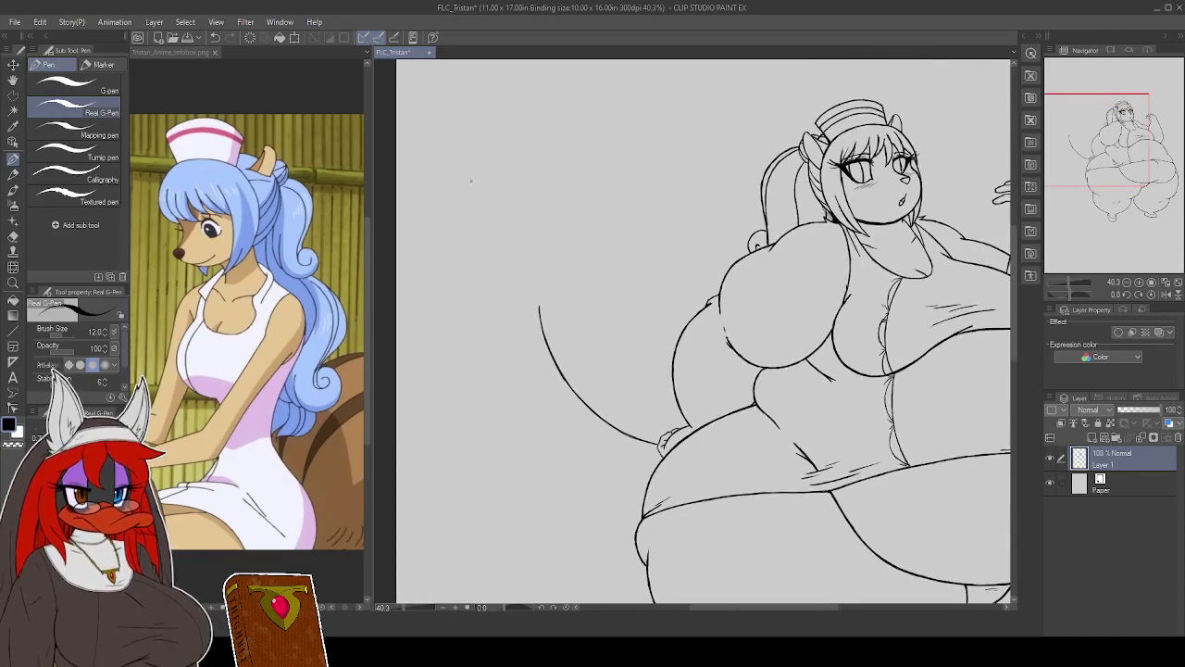
{"action": "mouse_move", "coordinate": [437, 241]}
{"action": "left_mouse_down"}
{"action": "mouse_move", "coordinate": [482, 175]}
{"action": "mouse_move", "coordinate": [563, 145]}
{"action": "left_mouse_up"}
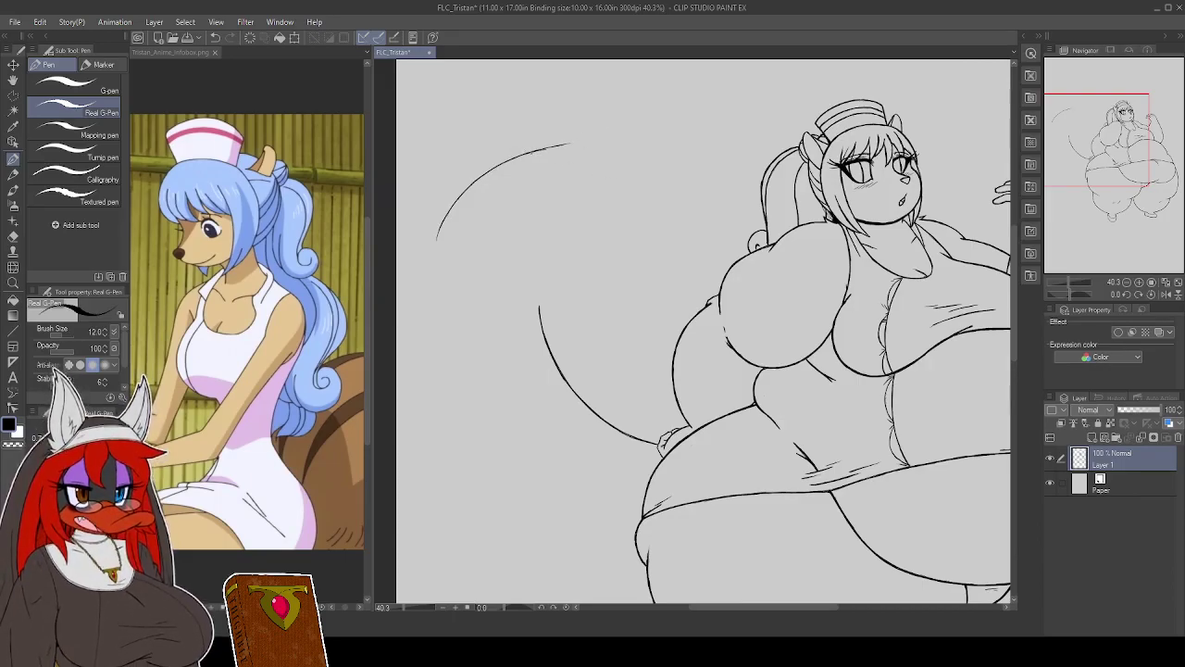
{"action": "mouse_move", "coordinate": [567, 145]}
{"action": "left_mouse_down"}
{"action": "mouse_move", "coordinate": [692, 148]}
{"action": "mouse_move", "coordinate": [759, 186]}
{"action": "left_mouse_up"}
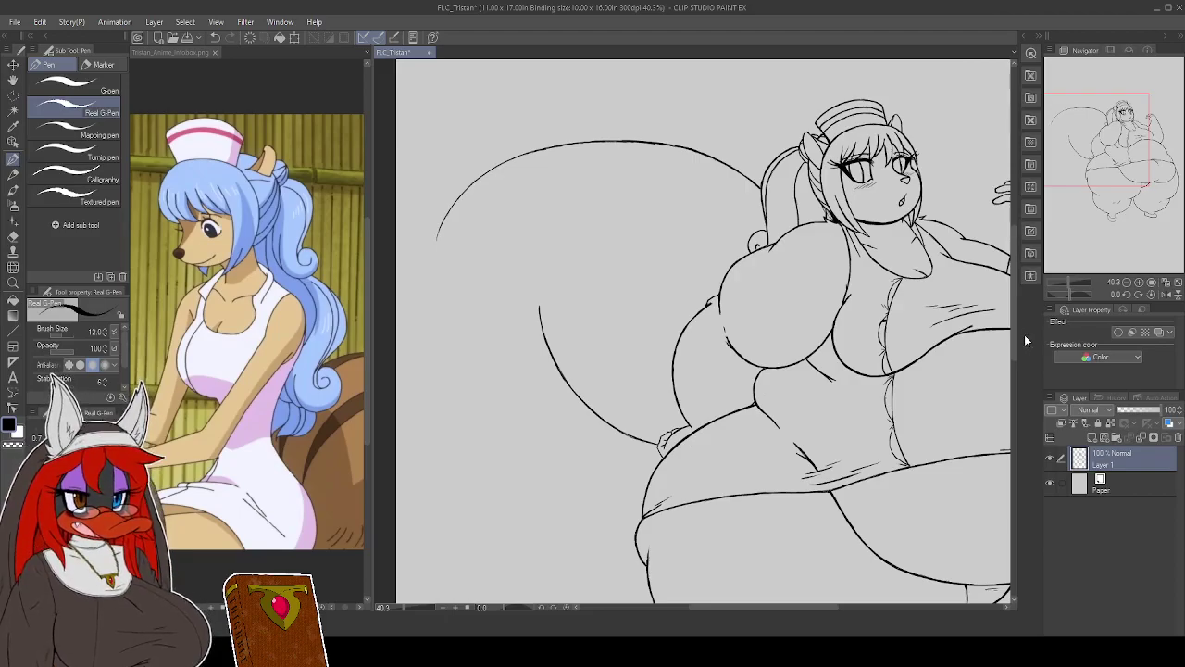
Continue the tail's outer outline down and around to the near hip, and thicken the thin stretches of the line
{"action": "left_click_drag", "start_coordinate": [788, 457], "coordinate": [838, 346]}
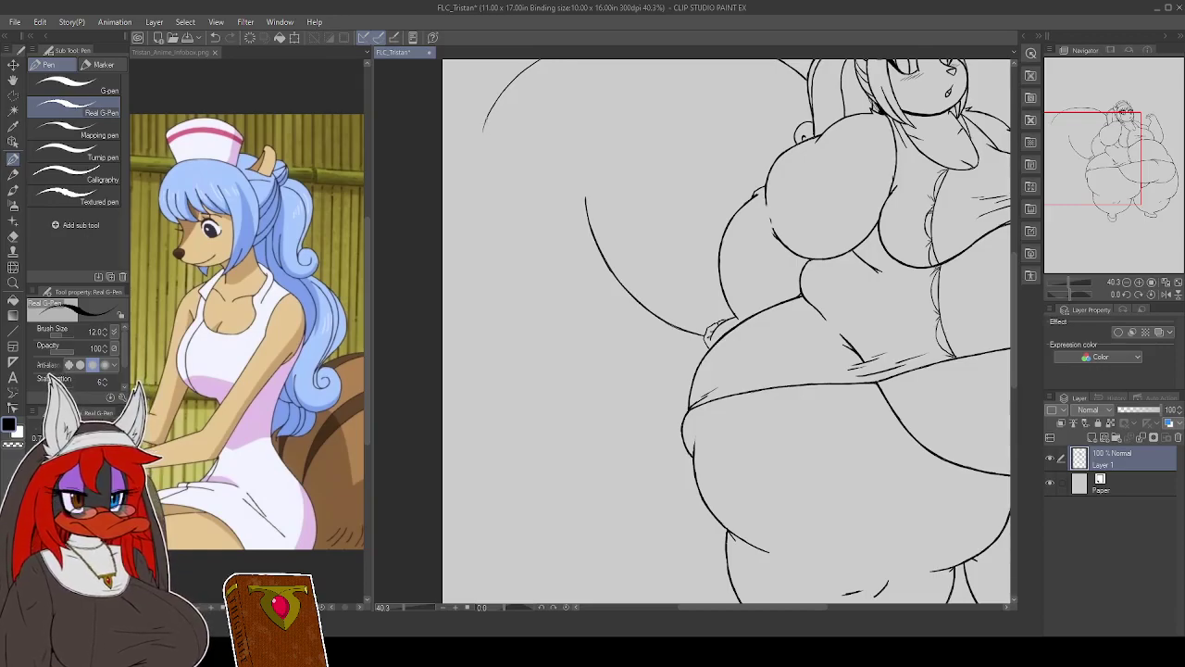
{"action": "left_click_drag", "start_coordinate": [487, 122], "coordinate": [469, 202]}
{"action": "left_click_drag", "start_coordinate": [472, 159], "coordinate": [469, 209]}
{"action": "mouse_move", "coordinate": [475, 152]}
{"action": "left_mouse_down"}
{"action": "mouse_move", "coordinate": [467, 225]}
{"action": "mouse_move", "coordinate": [478, 284]}
{"action": "left_mouse_up"}
{"action": "left_click_drag", "start_coordinate": [467, 218], "coordinate": [478, 289]}
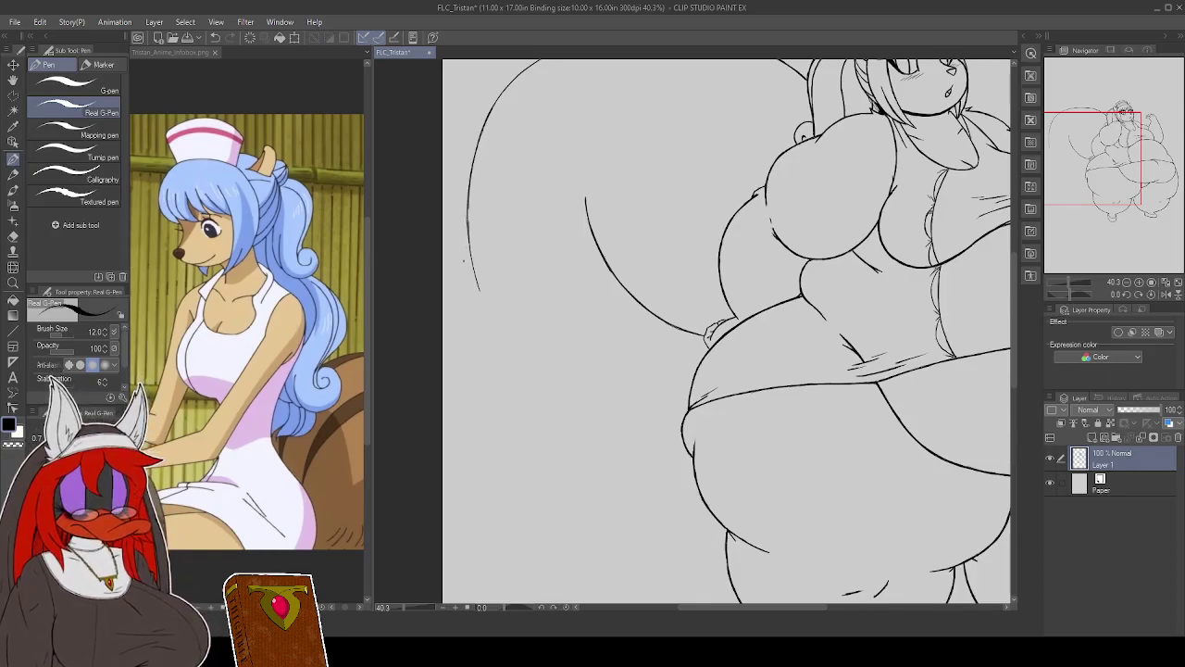
{"action": "mouse_move", "coordinate": [485, 306]}
{"action": "left_mouse_down"}
{"action": "mouse_move", "coordinate": [517, 365]}
{"action": "mouse_move", "coordinate": [577, 419]}
{"action": "mouse_move", "coordinate": [669, 431]}
{"action": "left_mouse_up"}
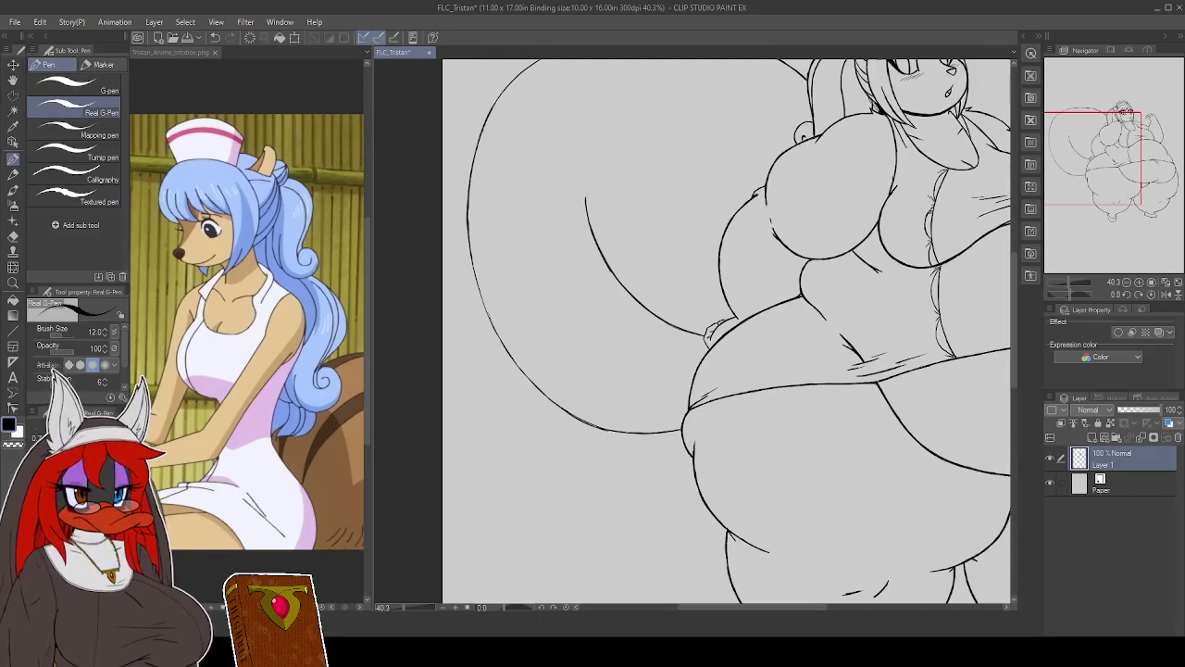
{"action": "left_click_drag", "start_coordinate": [478, 283], "coordinate": [493, 326]}
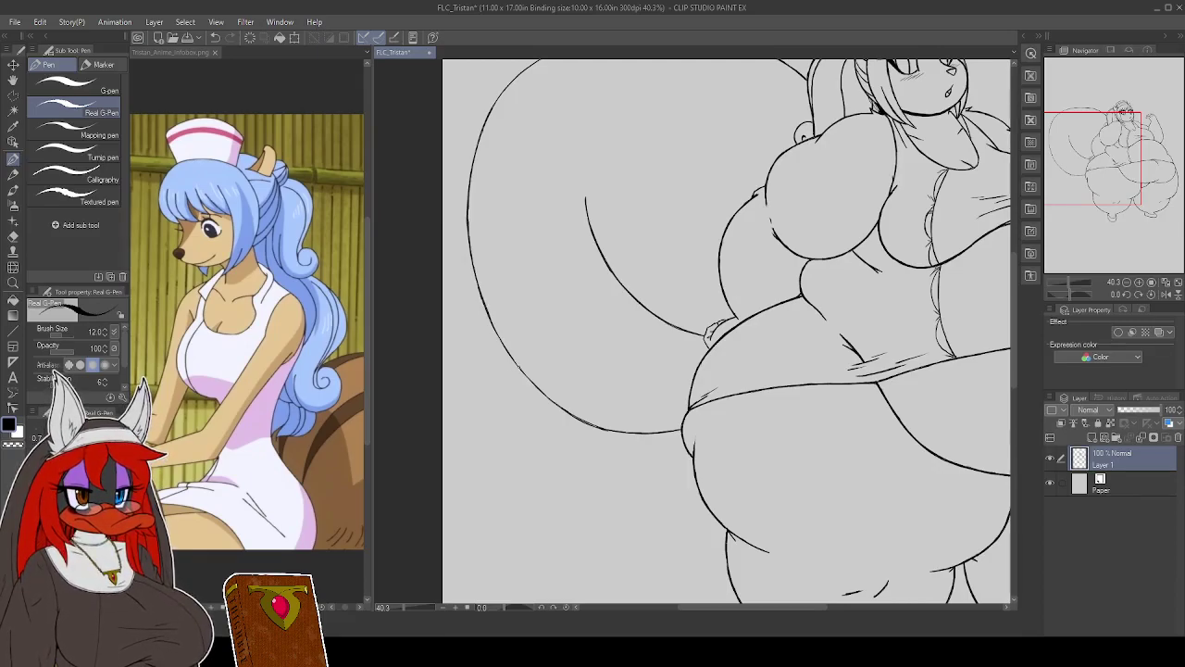
{"action": "mouse_move", "coordinate": [489, 315]}
{"action": "left_mouse_down"}
{"action": "mouse_move", "coordinate": [519, 368]}
{"action": "mouse_move", "coordinate": [594, 427]}
{"action": "left_mouse_up"}
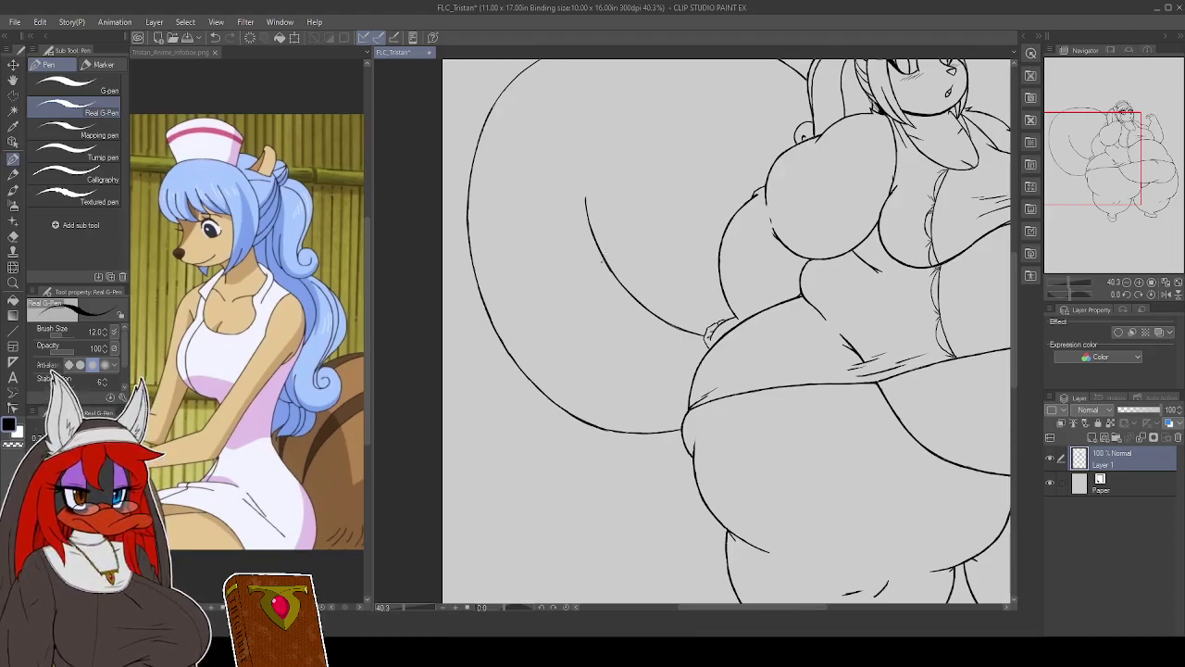
Break up the end of the tail's inner curve with small pointed fur tufts
{"action": "left_click_drag", "start_coordinate": [575, 200], "coordinate": [580, 235]}
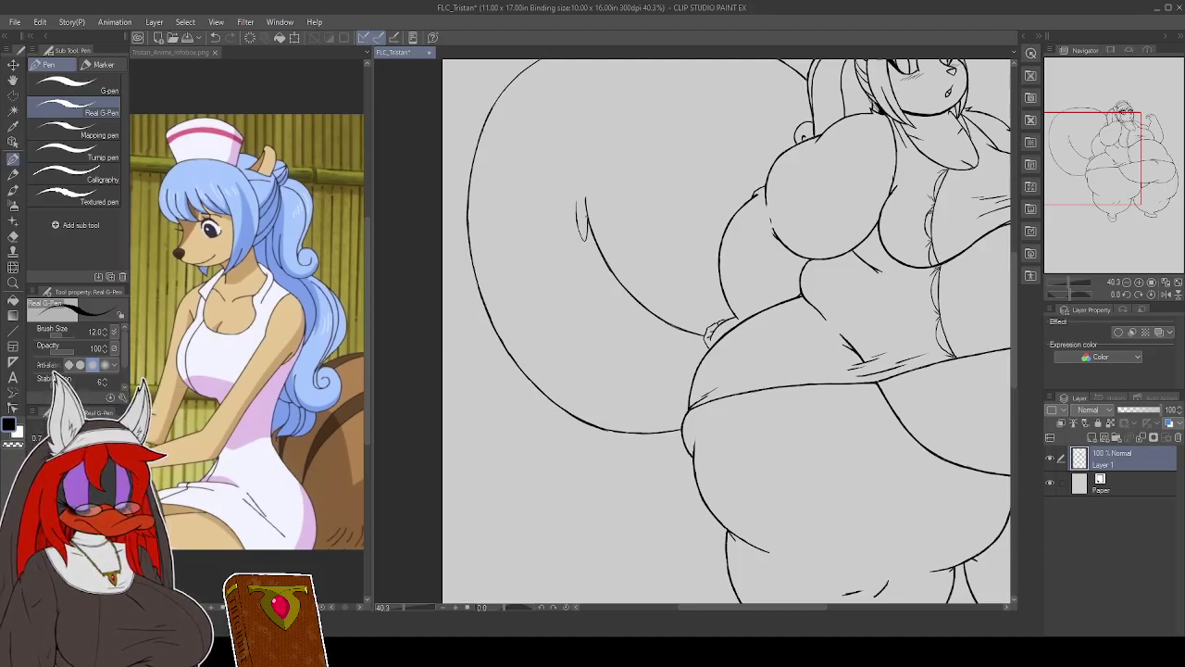
{"action": "key", "text": "ctrl+z"}
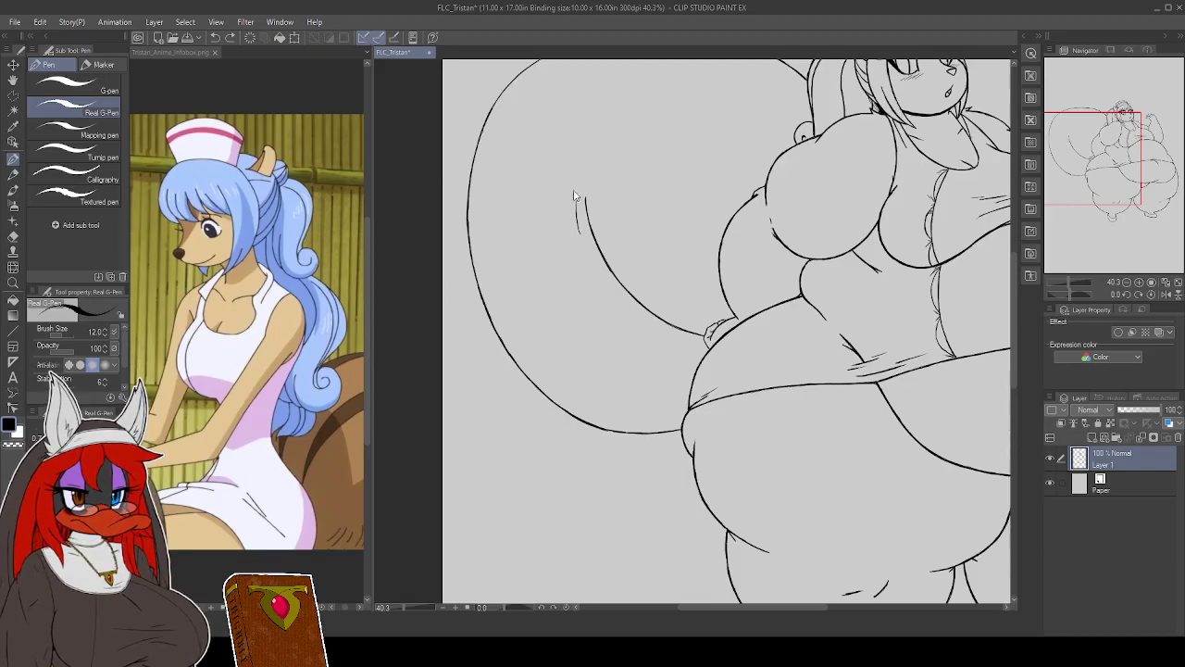
{"action": "key", "text": "ctrl+z"}
{"action": "left_click_drag", "start_coordinate": [575, 200], "coordinate": [593, 240]}
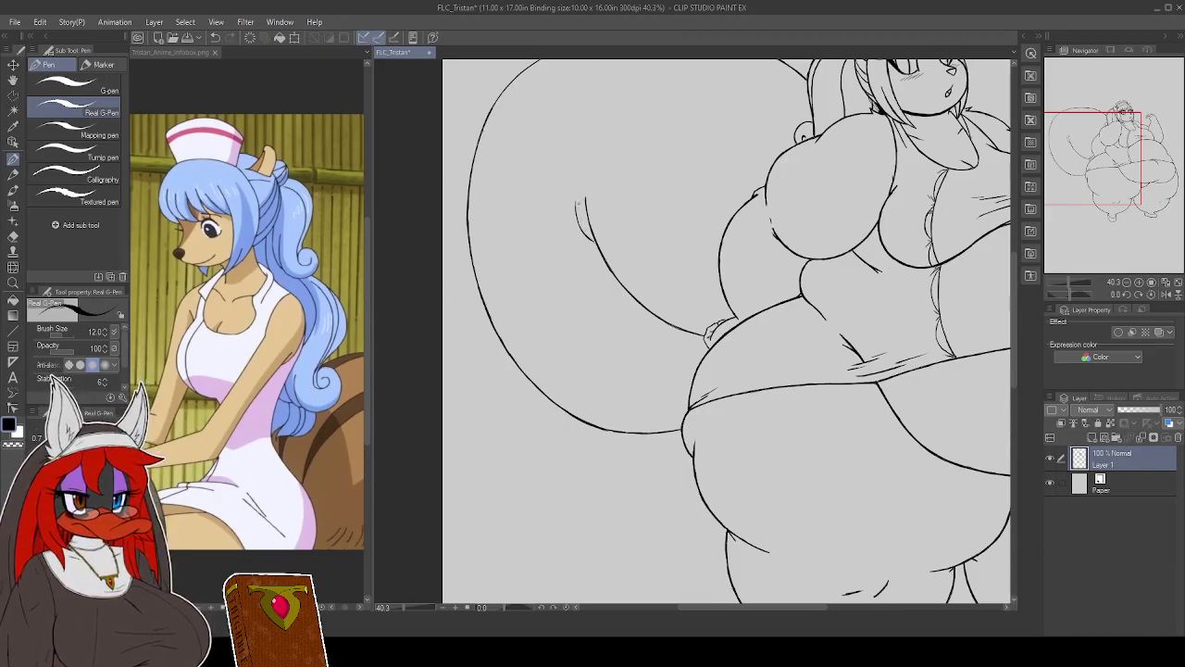
{"action": "left_click_drag", "start_coordinate": [589, 252], "coordinate": [616, 287]}
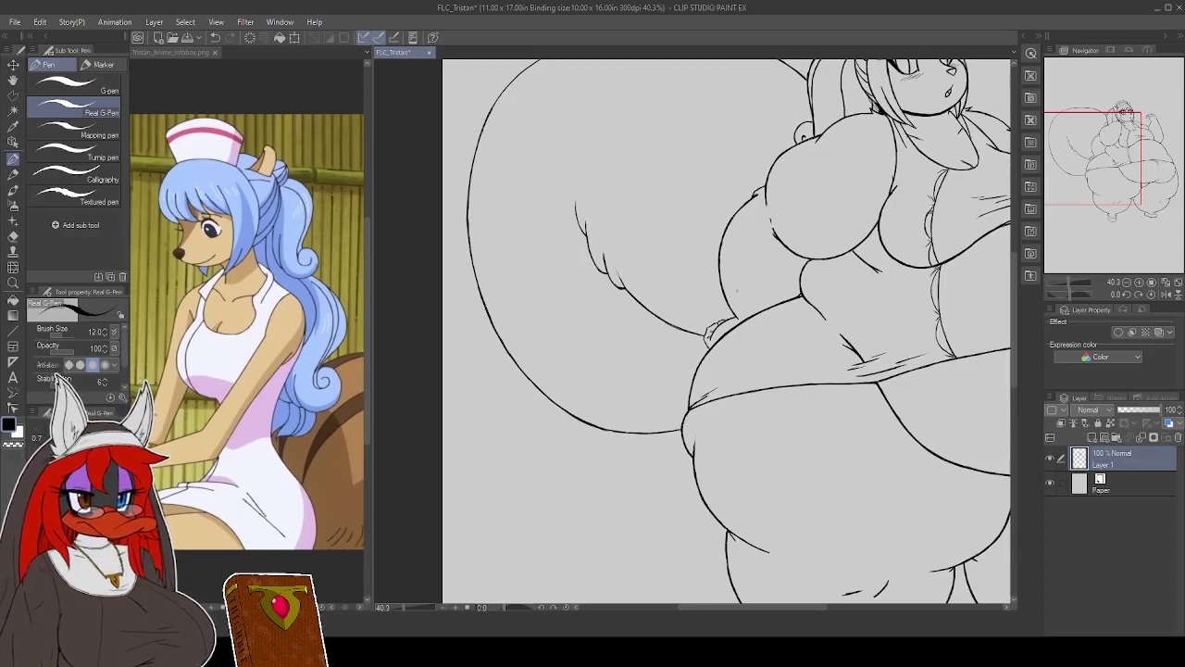
{"action": "left_click_drag", "start_coordinate": [617, 173], "coordinate": [570, 277]}
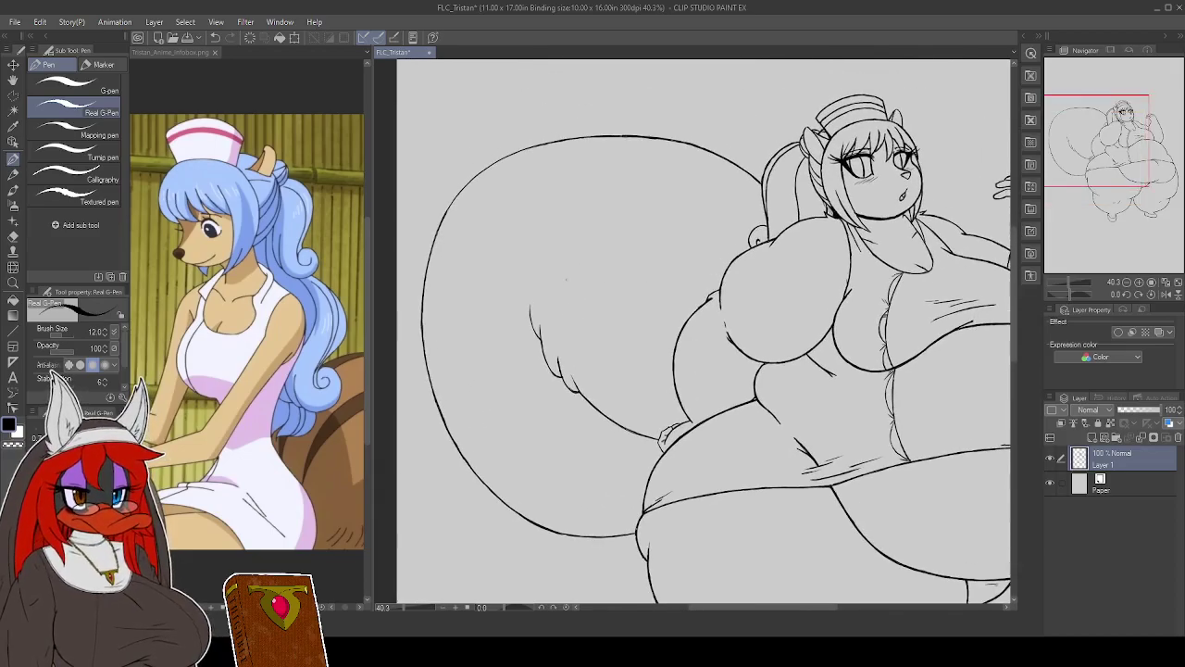
{"action": "left_click_drag", "start_coordinate": [593, 317], "coordinate": [597, 359]}
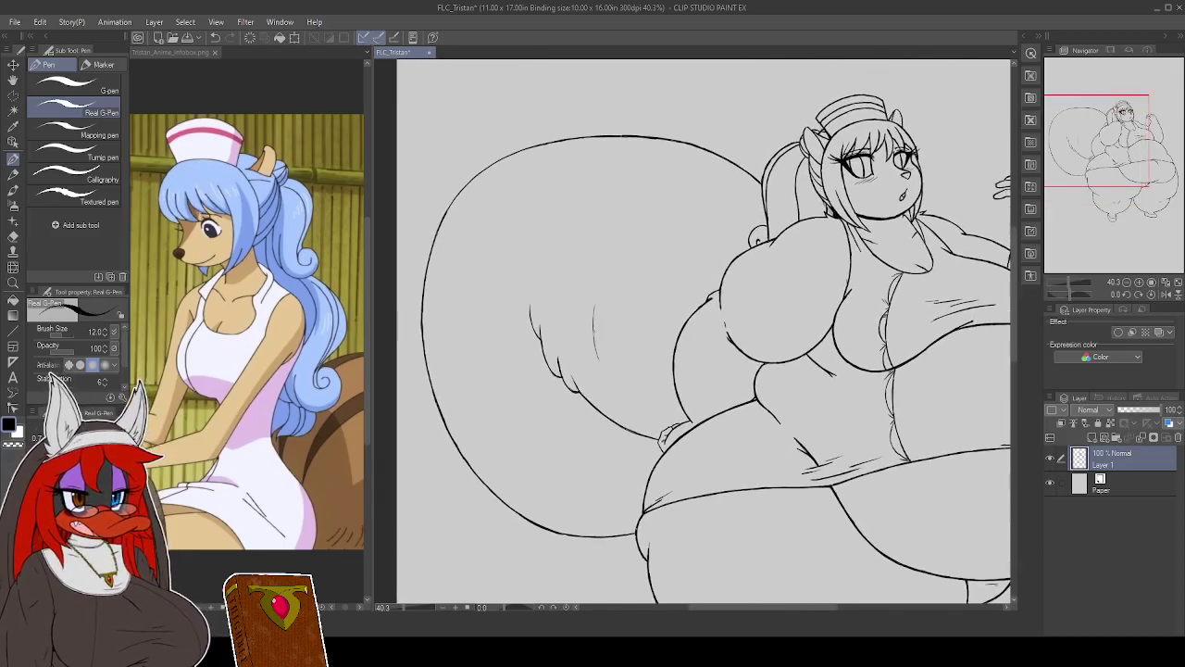
{"action": "key", "text": "ctrl+z"}
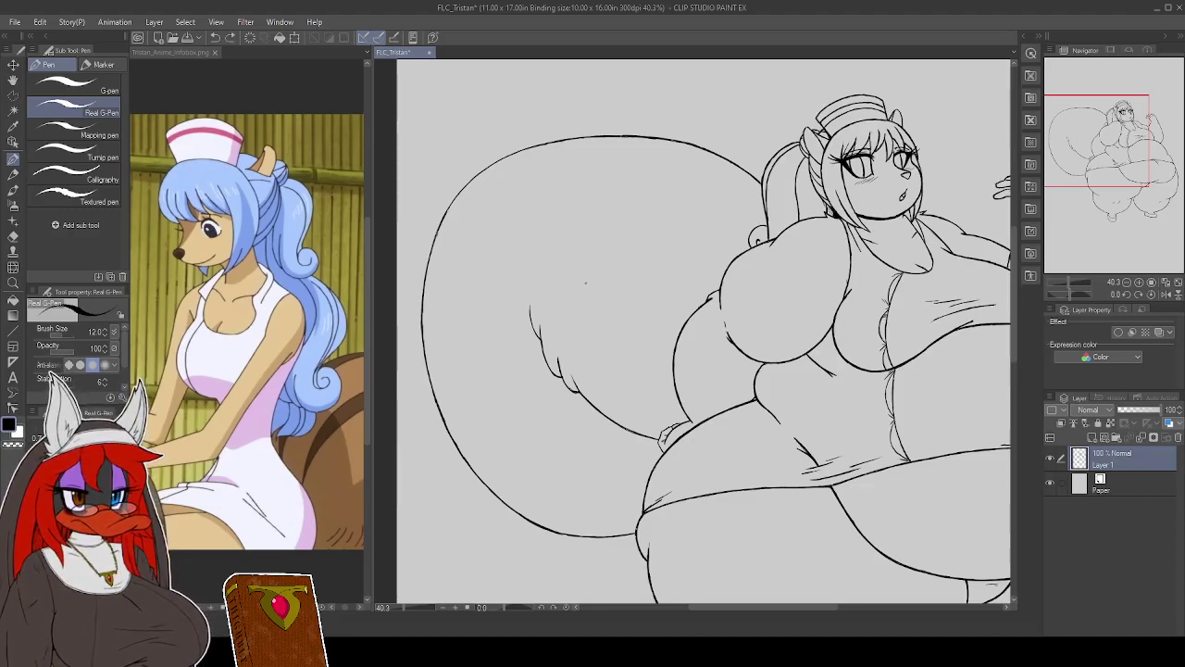
{"action": "left_click_drag", "start_coordinate": [594, 306], "coordinate": [593, 331]}
{"action": "left_click_drag", "start_coordinate": [572, 264], "coordinate": [568, 304]}
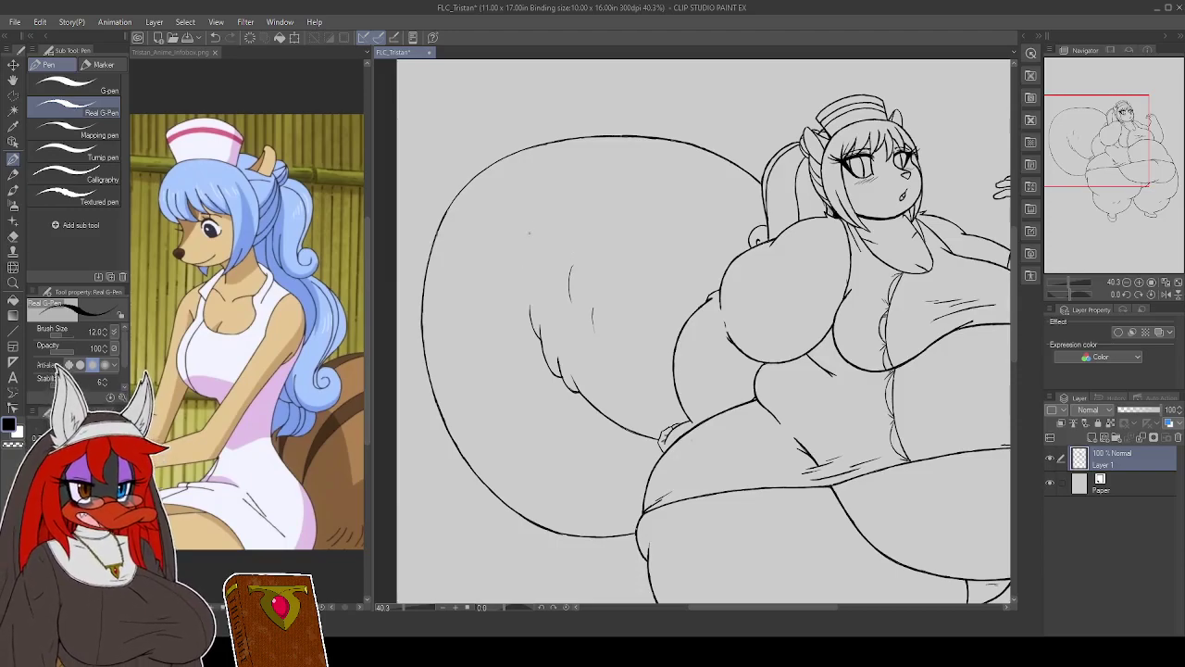
{"action": "mouse_move", "coordinate": [535, 259]}
{"action": "left_mouse_down"}
{"action": "mouse_move", "coordinate": [541, 288]}
{"action": "mouse_move", "coordinate": [512, 291]}
{"action": "left_mouse_up"}
{"action": "key", "text": "ctrl+z"}
{"action": "key", "text": "ctrl+z"}
{"action": "key", "text": "ctrl+z"}
{"action": "key", "text": "ctrl+z"}
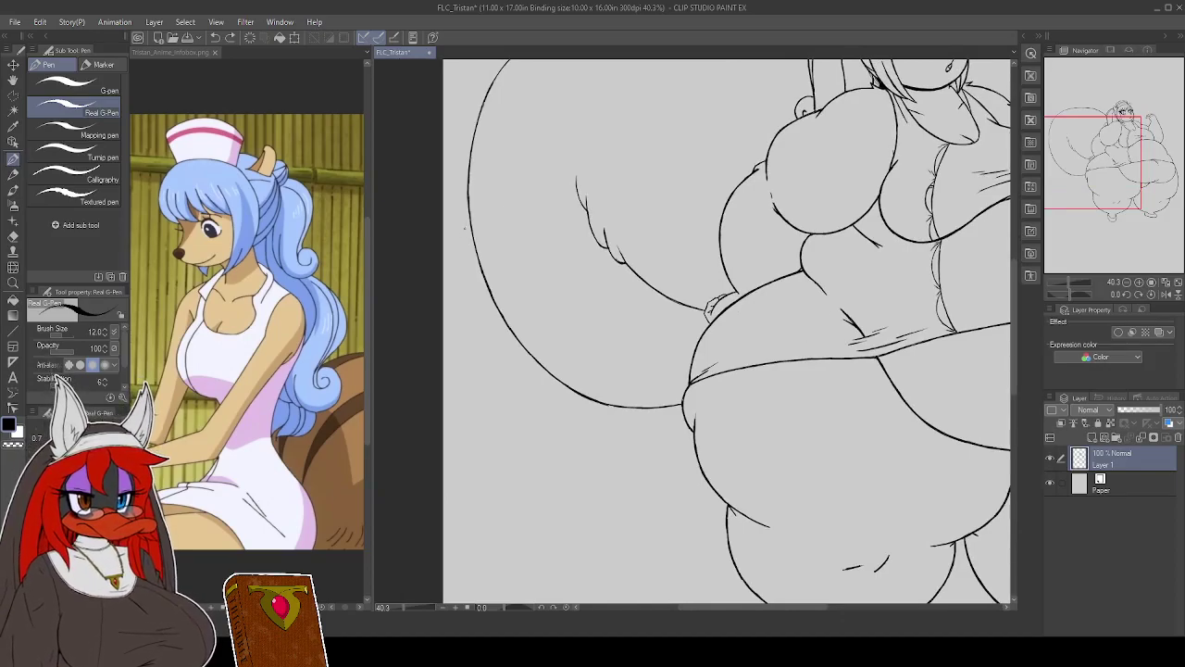
Draw rounded, scalloped fur tufts along the tail's lower outer edge, from its outer side down and around to the near hip
{"action": "mouse_move", "coordinate": [467, 211]}
{"action": "left_mouse_down"}
{"action": "mouse_move", "coordinate": [466, 276]}
{"action": "mouse_move", "coordinate": [478, 295]}
{"action": "left_mouse_up"}
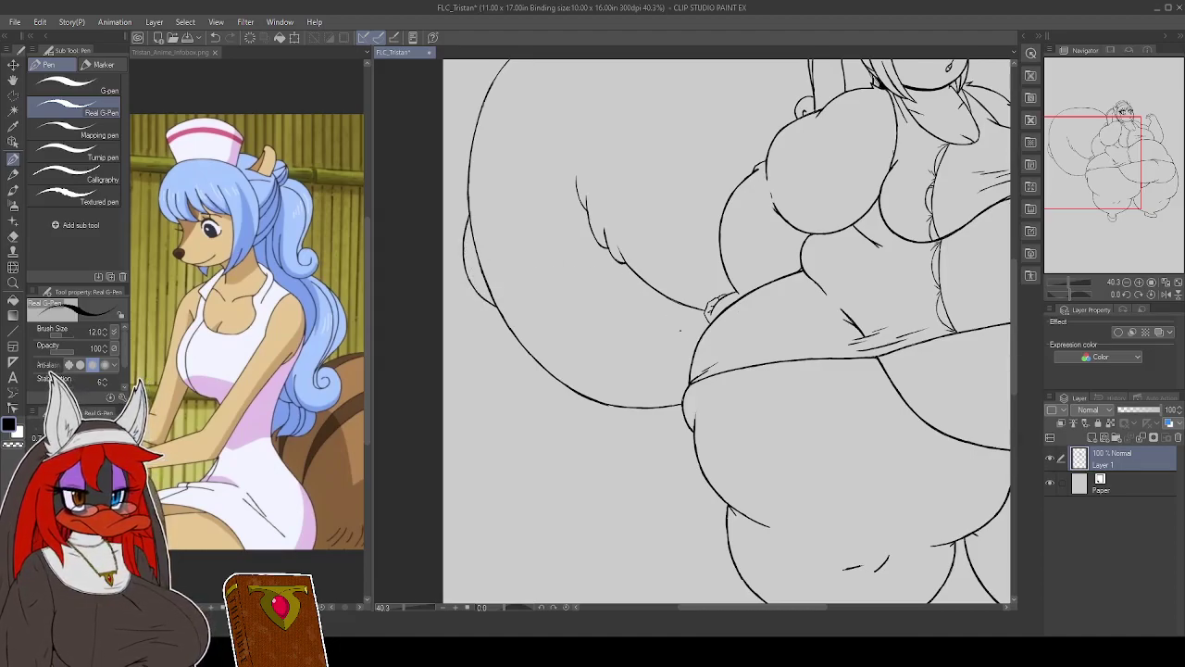
{"action": "scroll", "coordinate": [673, 318], "scroll_direction": "down", "scroll_amount": 2}
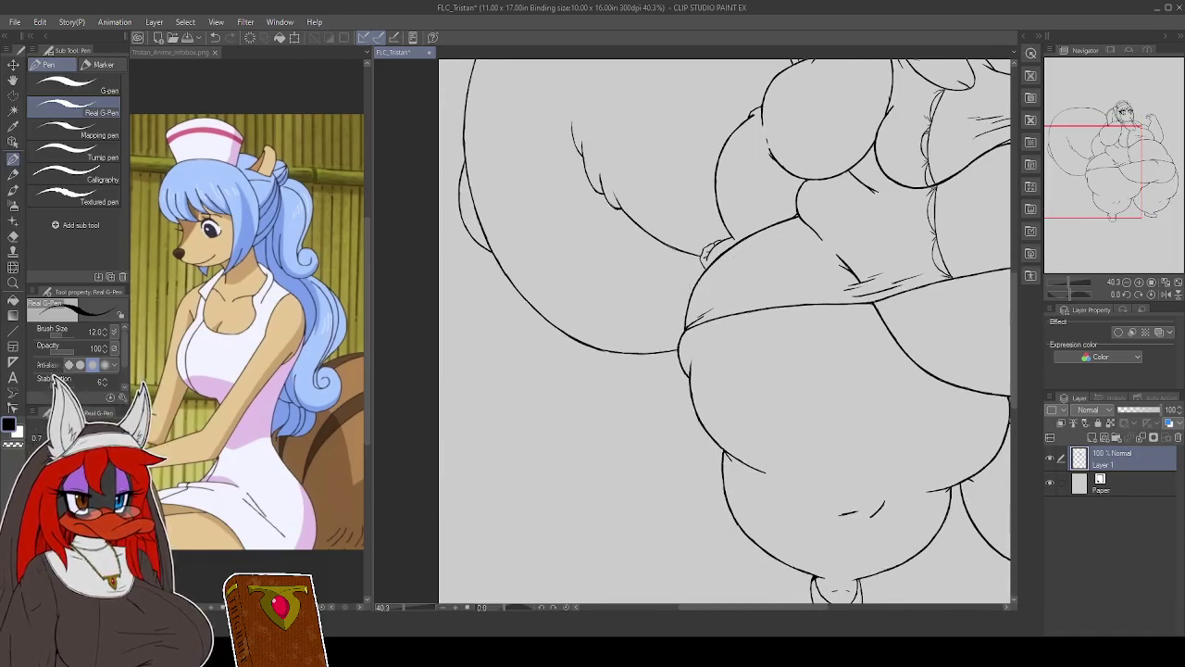
{"action": "left_click_drag", "start_coordinate": [491, 251], "coordinate": [491, 287]}
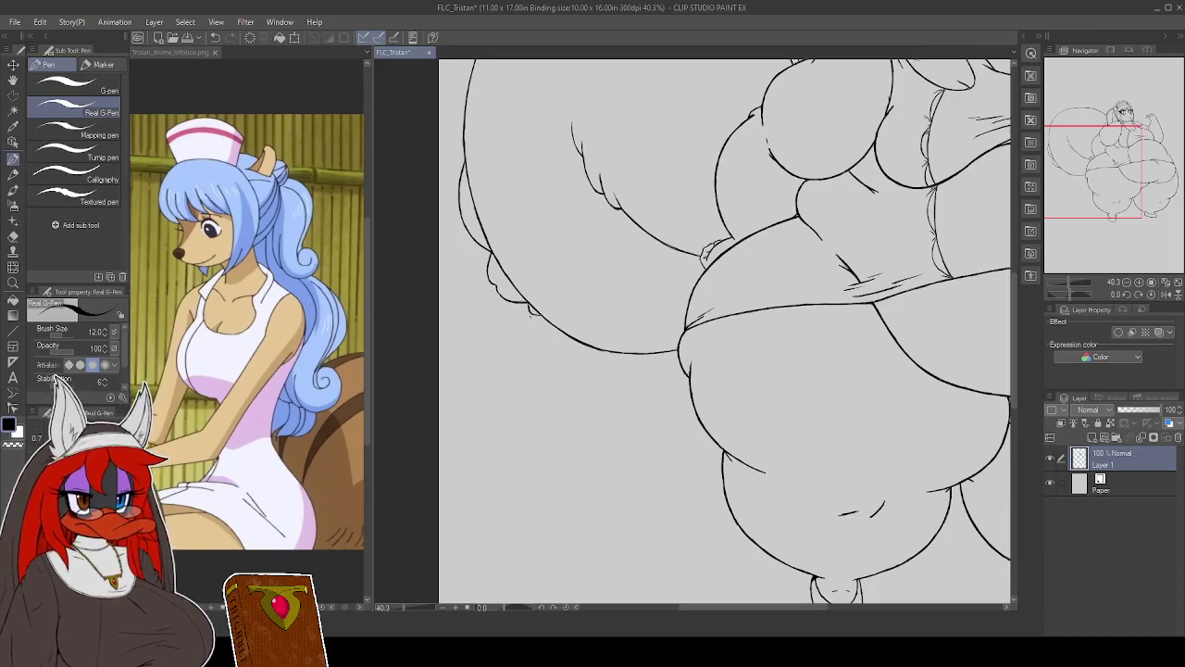
{"action": "left_click_drag", "start_coordinate": [541, 316], "coordinate": [555, 335]}
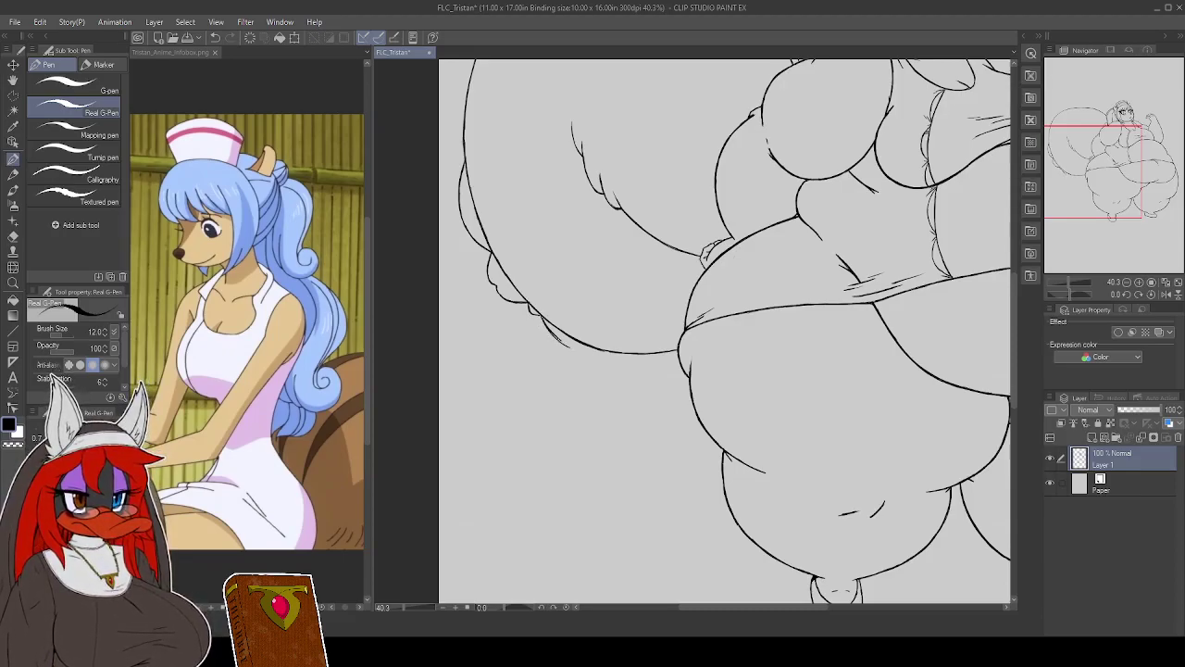
{"action": "left_click_drag", "start_coordinate": [576, 353], "coordinate": [631, 355]}
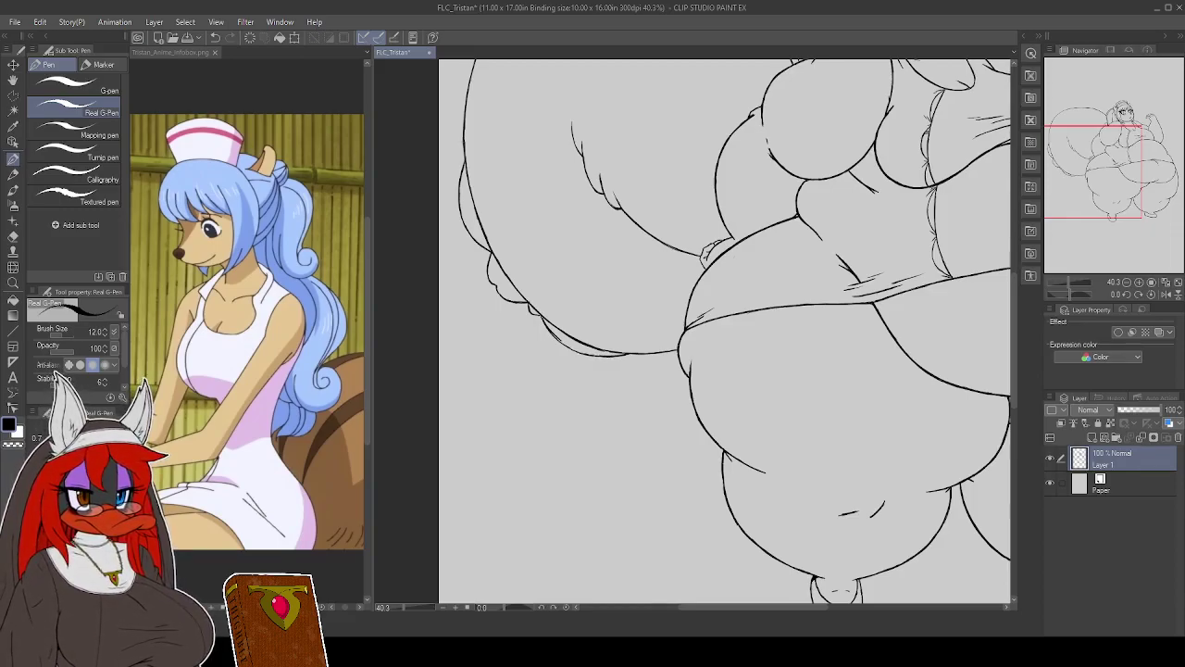
{"action": "left_click_drag", "start_coordinate": [559, 340], "coordinate": [569, 347]}
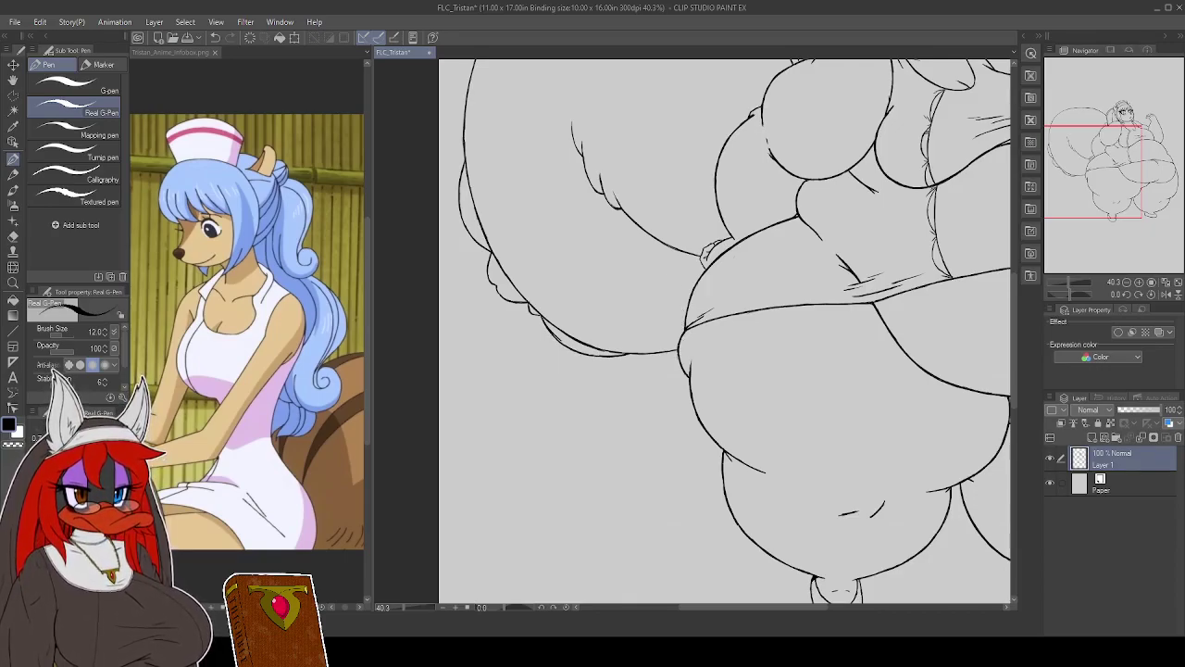
{"action": "left_click_drag", "start_coordinate": [630, 355], "coordinate": [656, 352]}
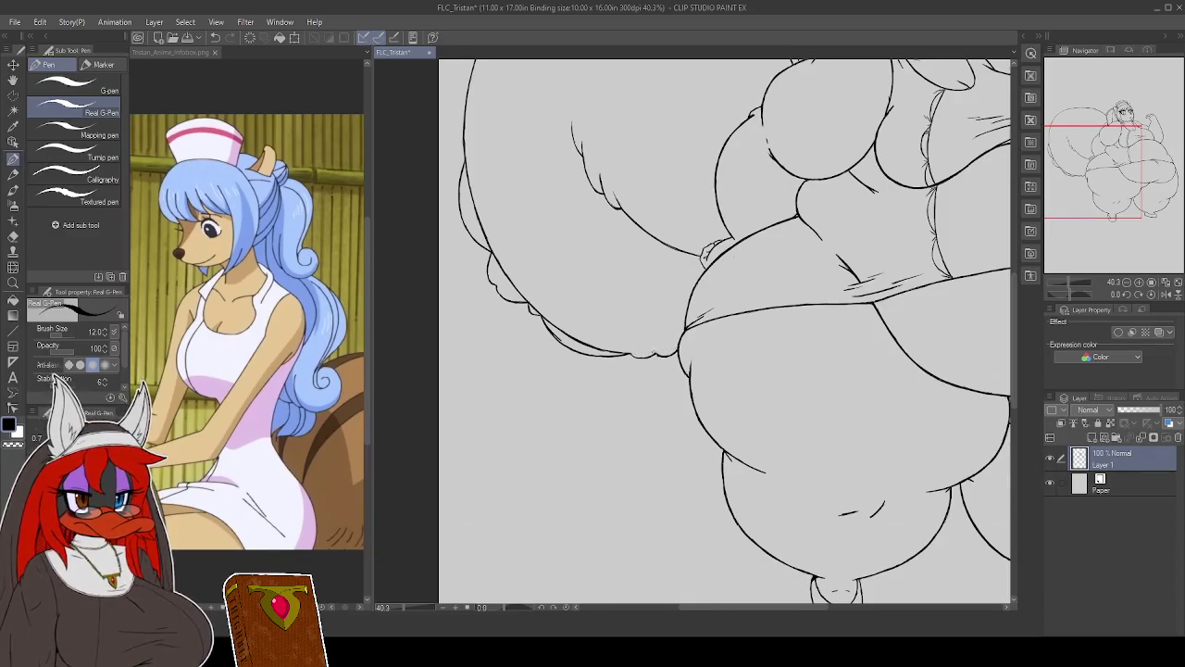
Erase the old smooth tail outline behind the new fur tufts and add a small curled tuft line near the tail's base
{"action": "mouse_move", "coordinate": [629, 352]}
{"action": "left_mouse_down"}
{"action": "mouse_move", "coordinate": [574, 340]}
{"action": "mouse_move", "coordinate": [550, 320]}
{"action": "left_mouse_up"}
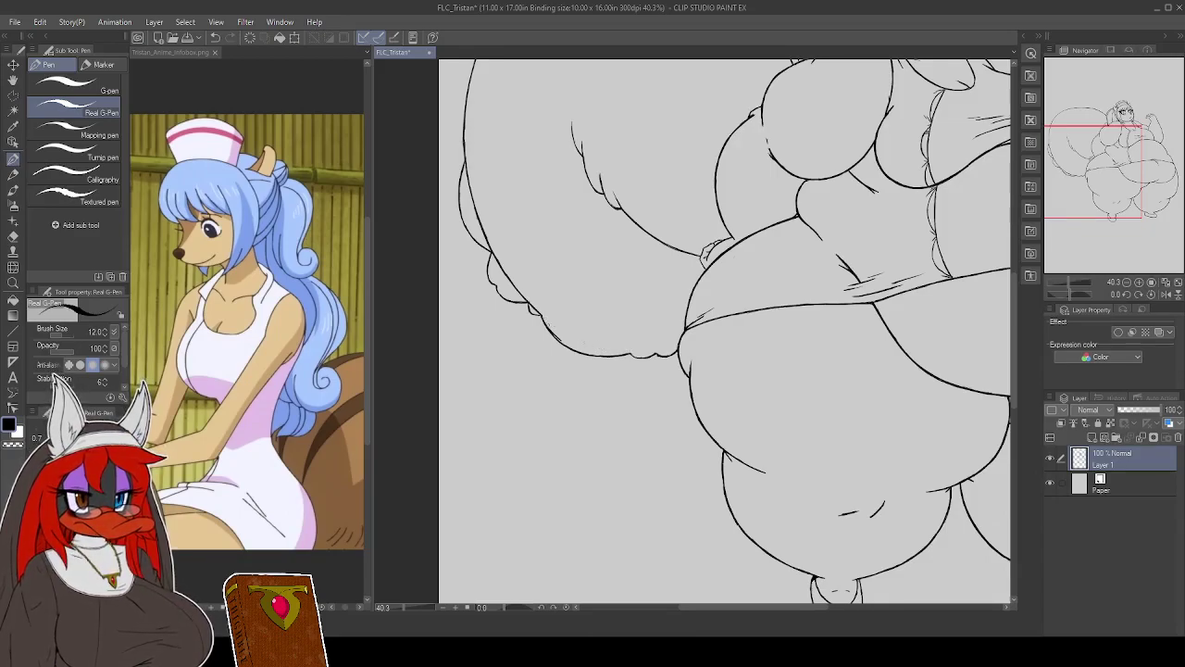
{"action": "left_click_drag", "start_coordinate": [556, 333], "coordinate": [496, 255]}
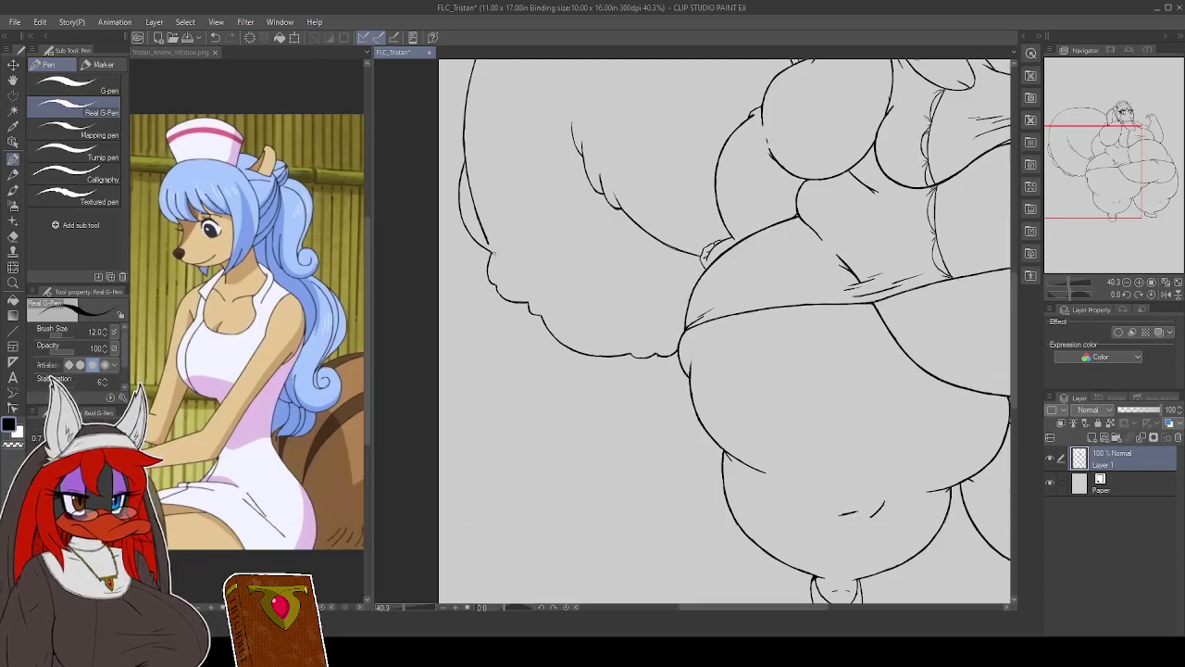
{"action": "left_click_drag", "start_coordinate": [492, 248], "coordinate": [464, 168]}
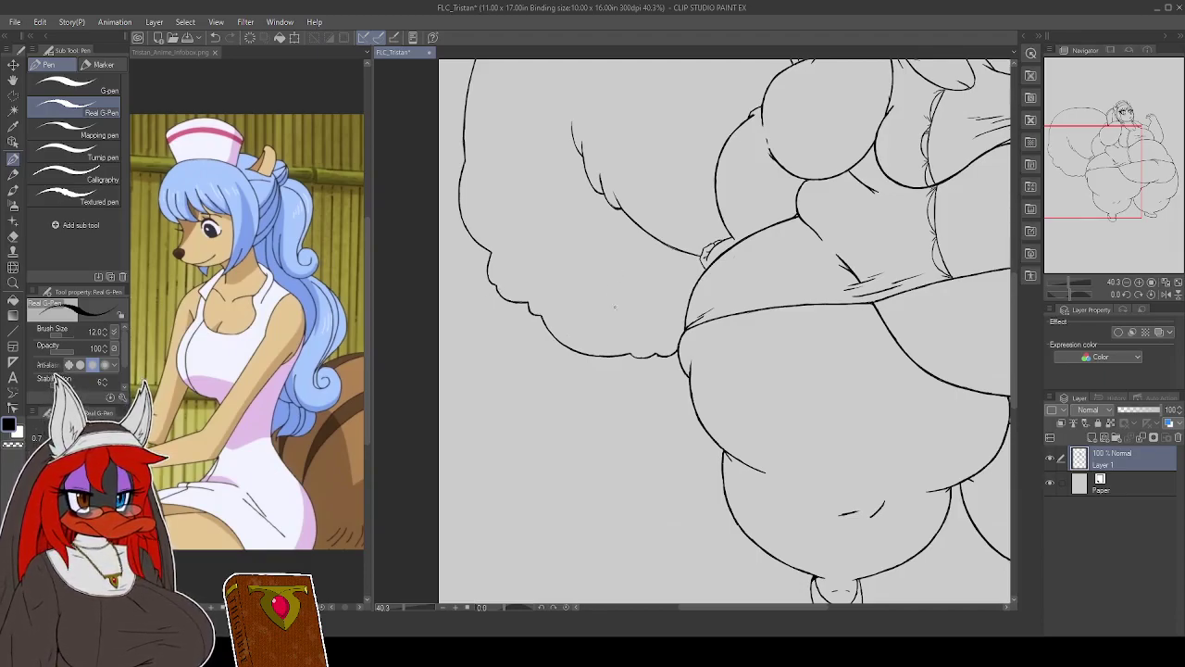
{"action": "left_click_drag", "start_coordinate": [632, 342], "coordinate": [630, 357]}
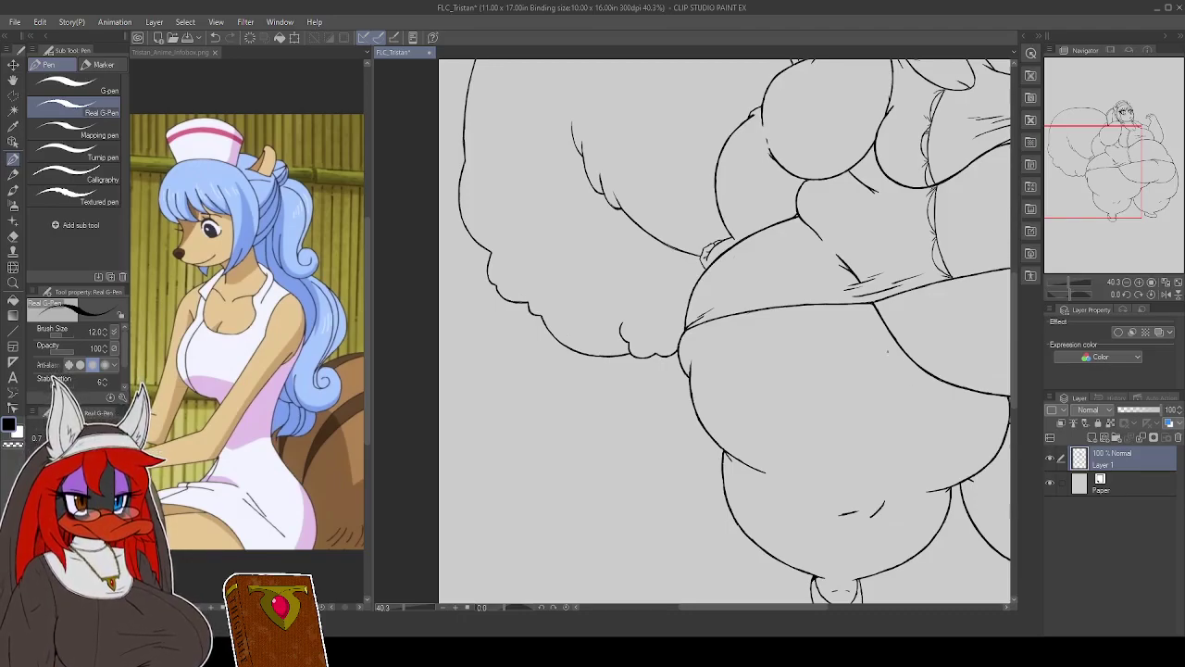
Draw a long tapering curved stripe across the tail's upper part and a second, narrower stripe beside the ponytail
{"action": "scroll", "coordinate": [725, 331], "scroll_direction": "up", "scroll_amount": 5}
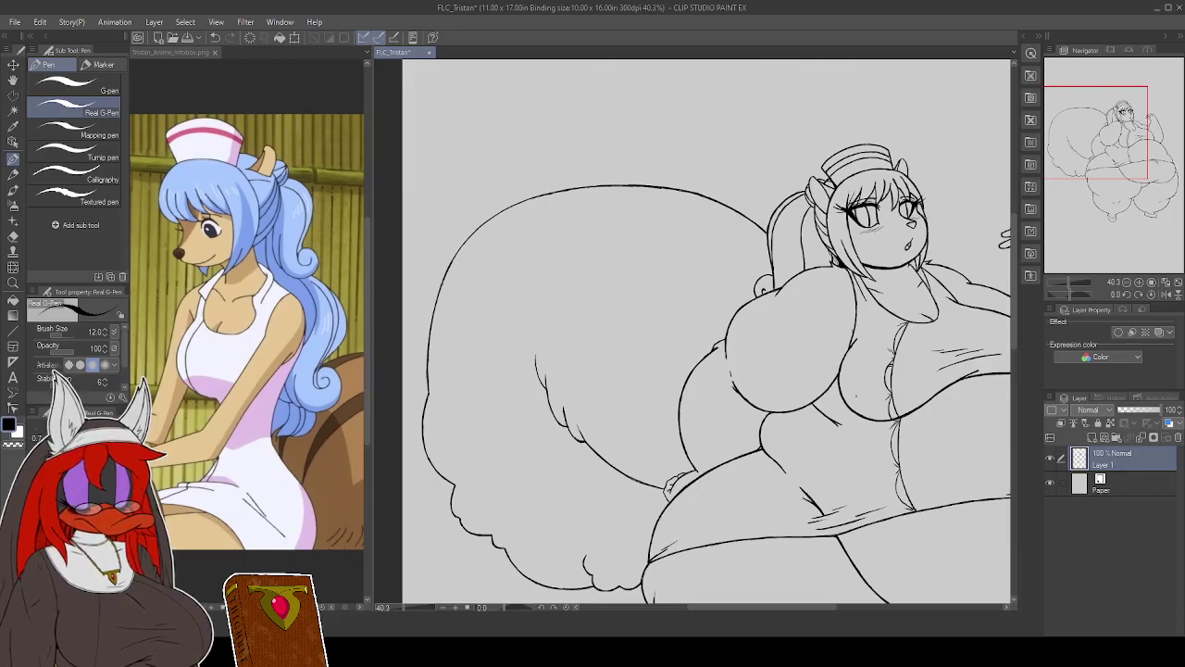
{"action": "mouse_move", "coordinate": [524, 204]}
{"action": "left_mouse_down"}
{"action": "mouse_move", "coordinate": [619, 266]}
{"action": "mouse_move", "coordinate": [671, 348]}
{"action": "mouse_move", "coordinate": [623, 245]}
{"action": "mouse_move", "coordinate": [571, 189]}
{"action": "left_mouse_up"}
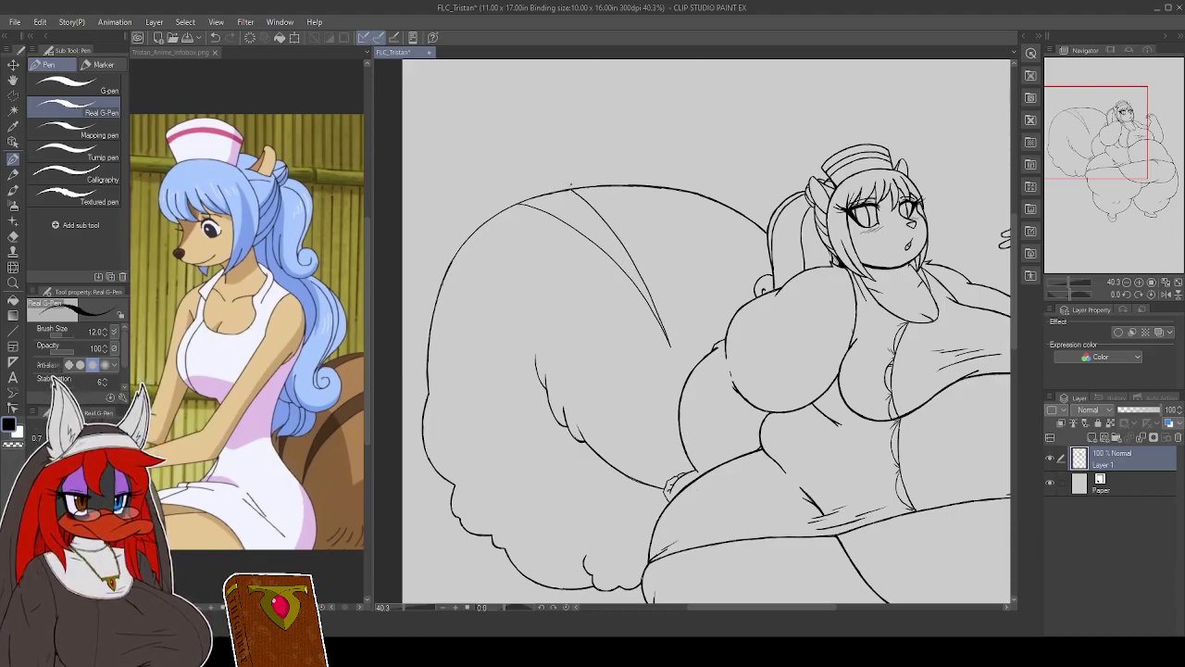
{"action": "mouse_move", "coordinate": [717, 200]}
{"action": "left_mouse_down"}
{"action": "mouse_move", "coordinate": [746, 306]}
{"action": "mouse_move", "coordinate": [751, 224]}
{"action": "left_mouse_up"}
{"action": "key", "text": "ctrl+z"}
{"action": "mouse_move", "coordinate": [748, 304]}
{"action": "left_mouse_down"}
{"action": "mouse_move", "coordinate": [745, 200]}
{"action": "mouse_move", "coordinate": [748, 294]}
{"action": "left_mouse_up"}
{"action": "key", "text": "ctrl+z"}
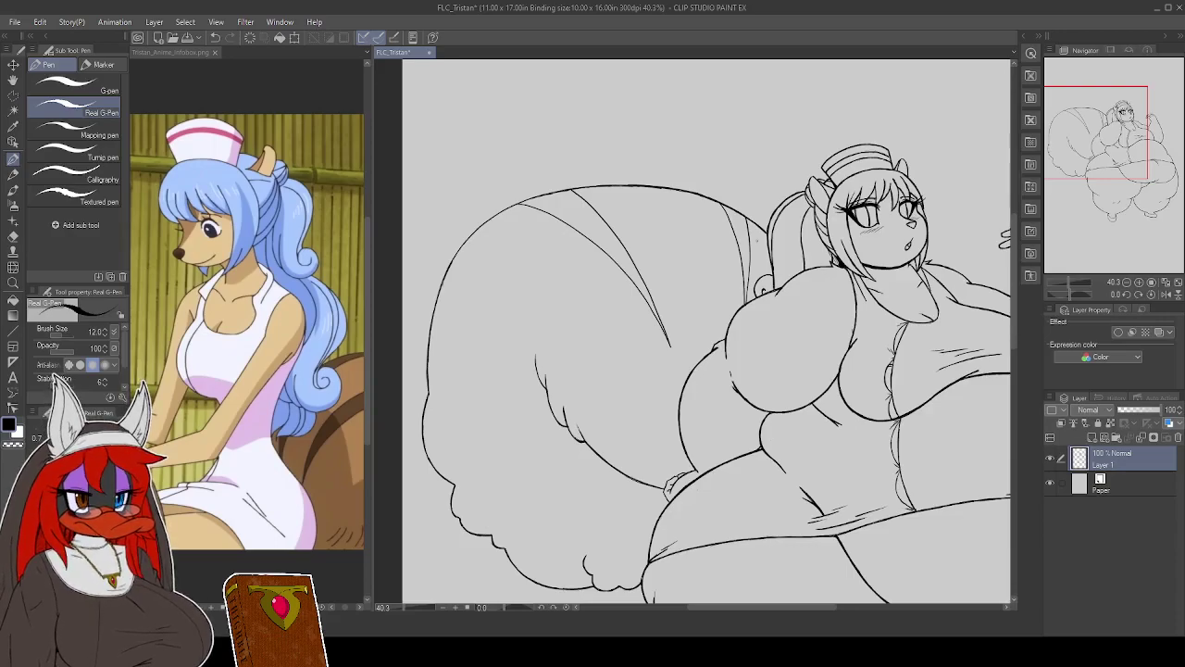
Crop the canvas above and below the character and widen it slightly beside the tail, to about 11.16 x 10.51 in
{"action": "left_click_drag", "start_coordinate": [694, 370], "coordinate": [570, 185]}
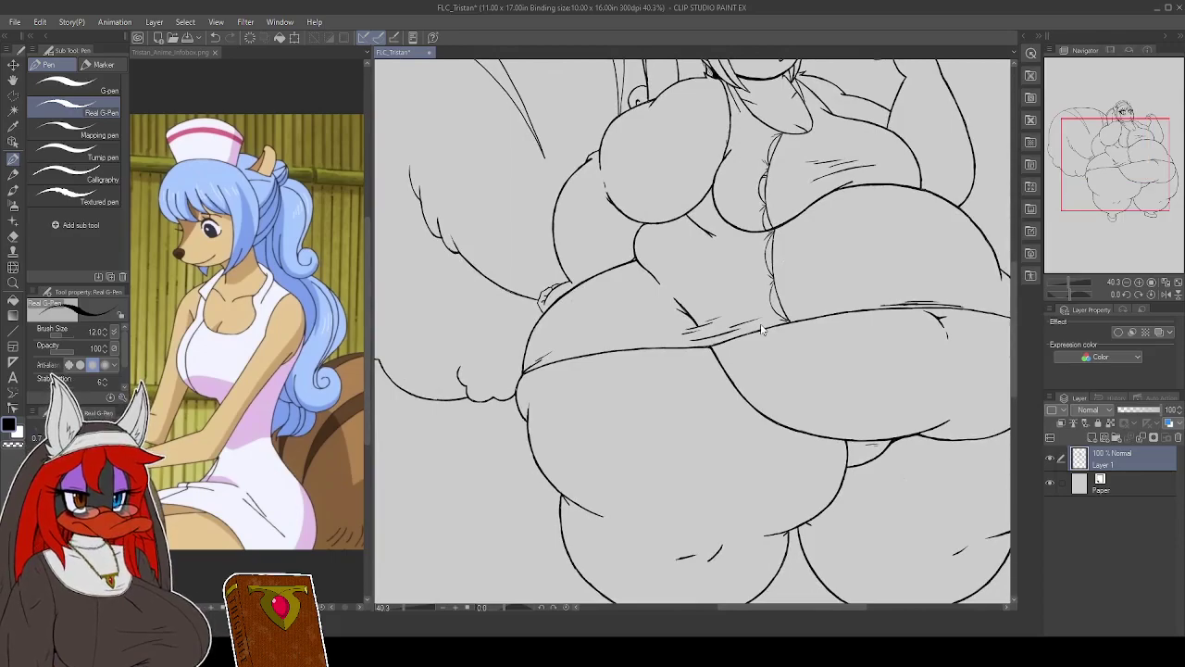
{"action": "key", "text": "ctrl+0"}
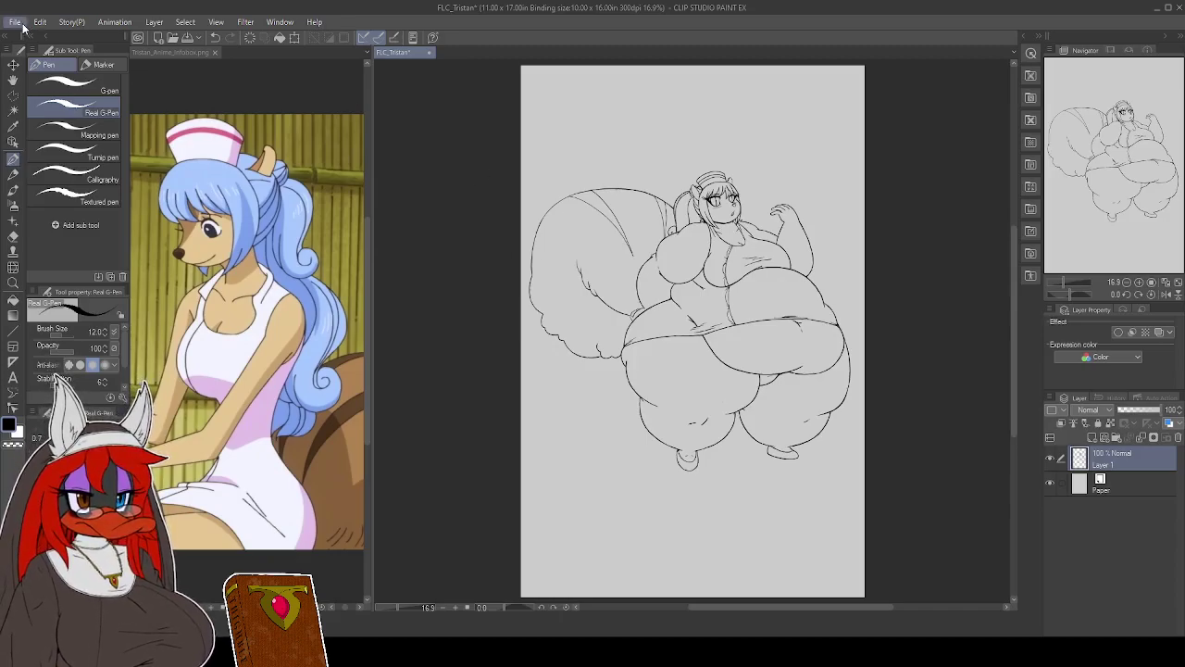
{"action": "key", "text": "ctrl+t"}
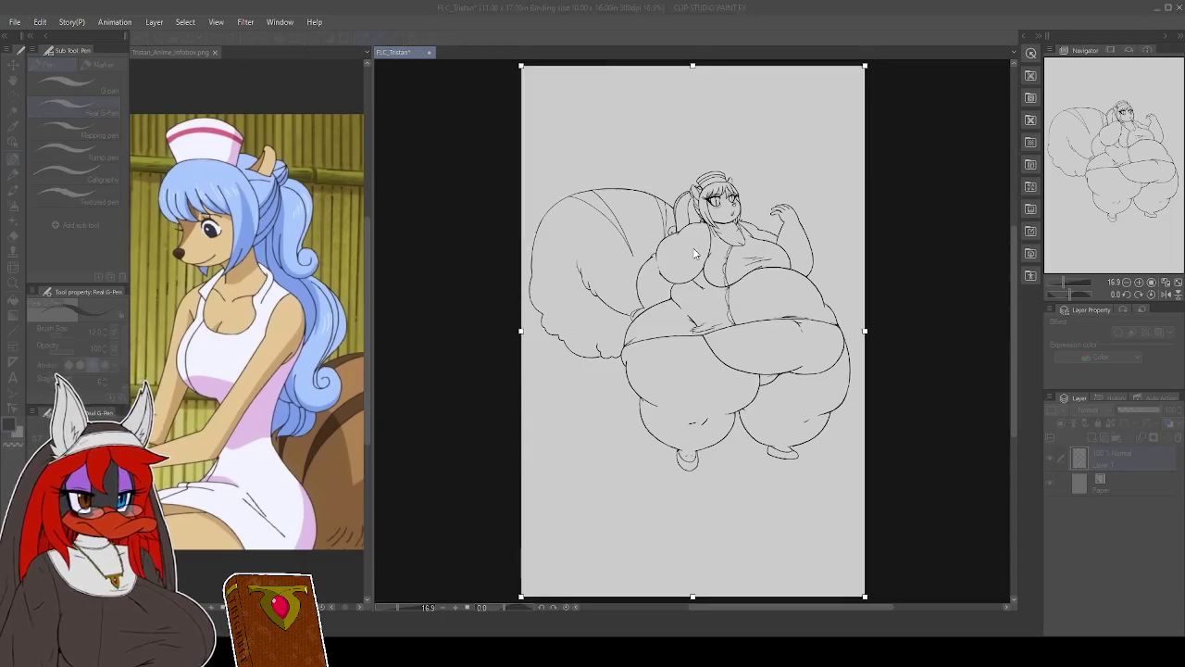
{"action": "left_click_drag", "start_coordinate": [693, 66], "coordinate": [693, 153]}
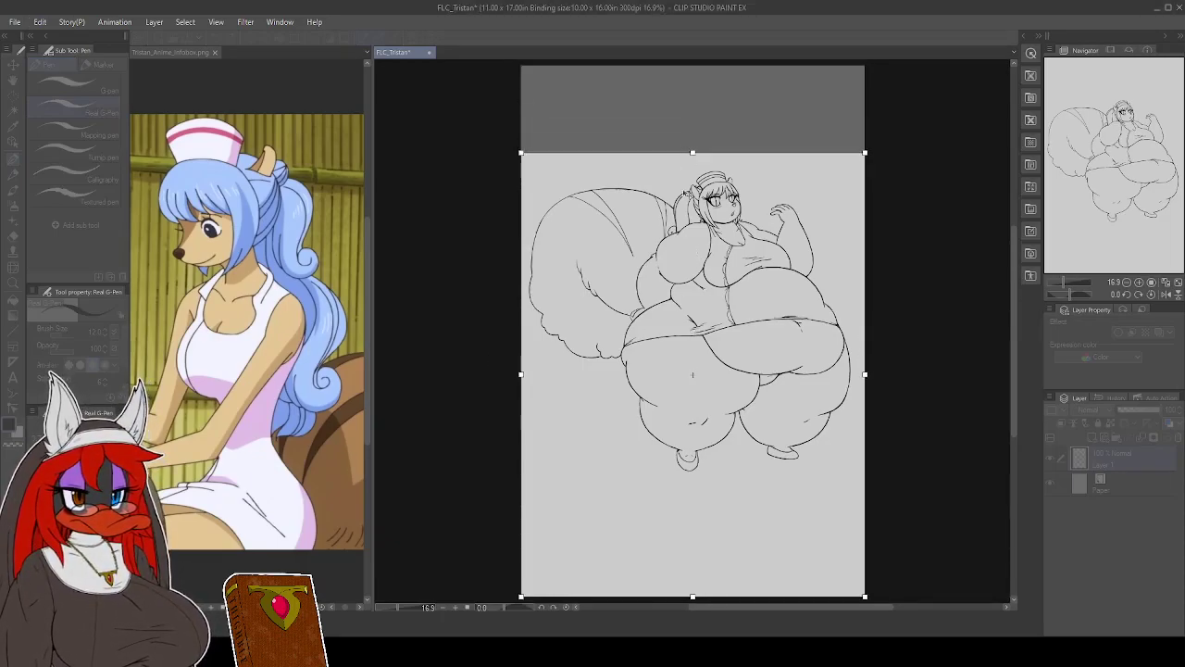
{"action": "left_click_drag", "start_coordinate": [693, 596], "coordinate": [708, 481]}
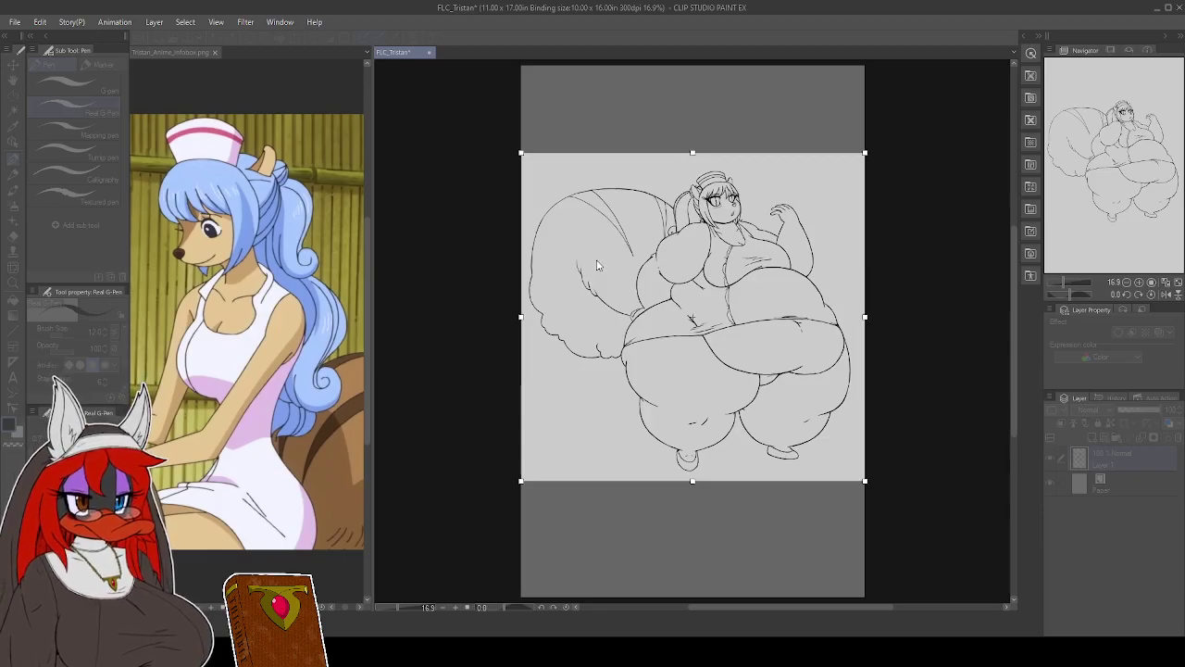
{"action": "left_click_drag", "start_coordinate": [521, 316], "coordinate": [515, 317]}
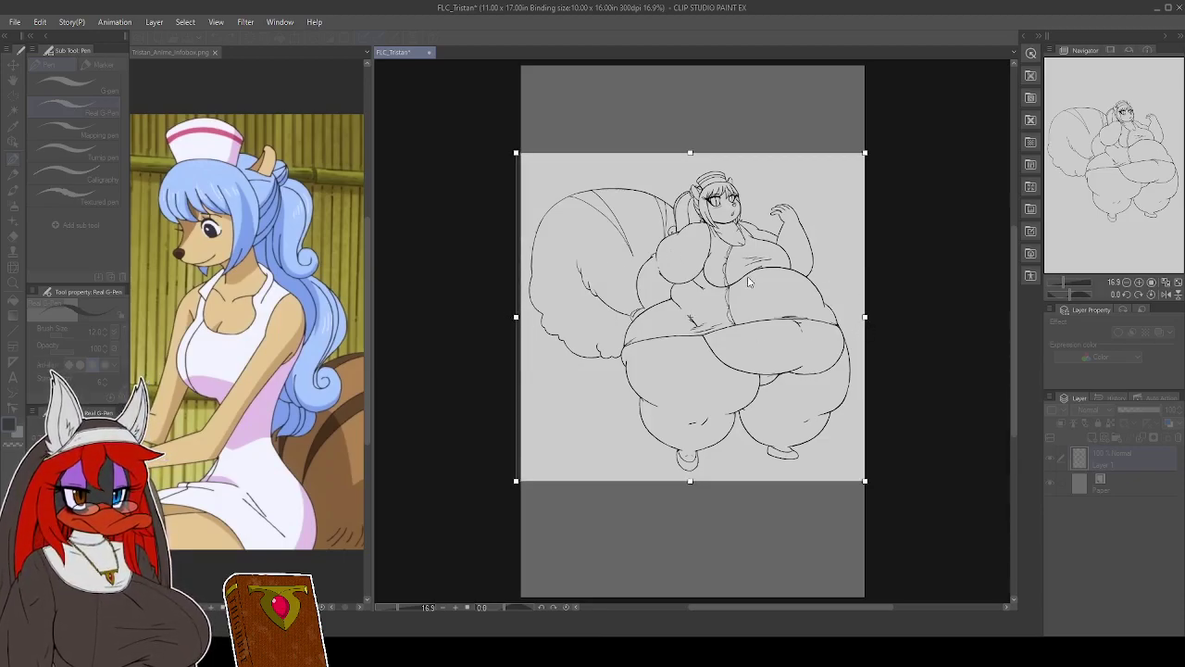
{"action": "key", "text": "Return"}
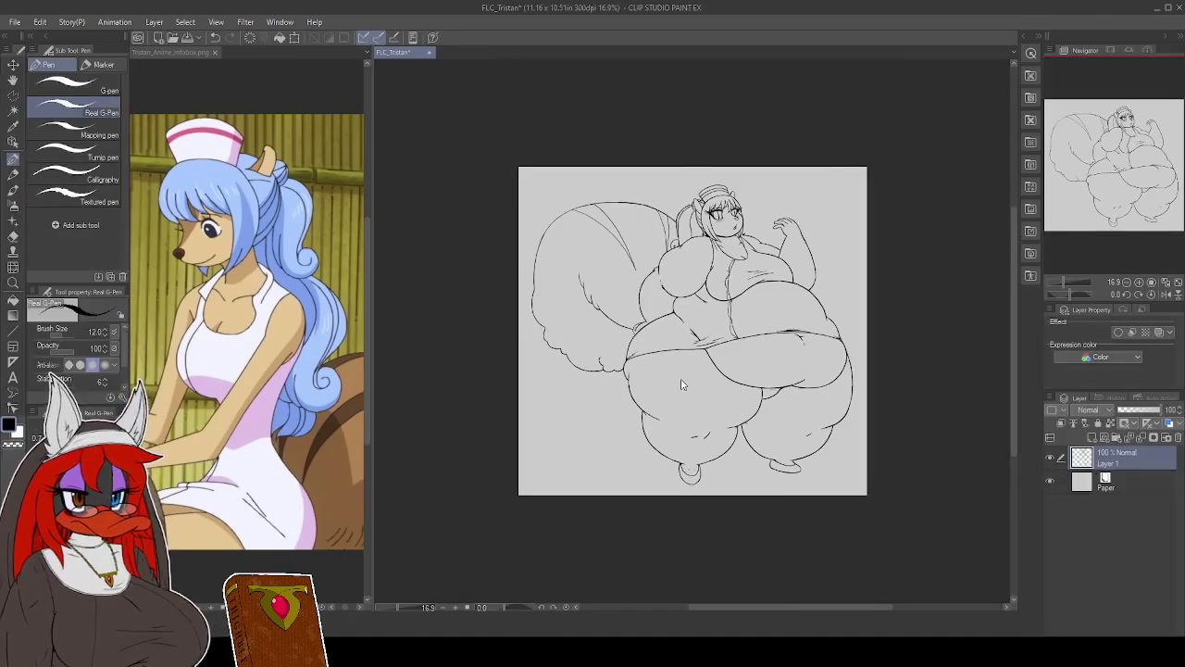
Draw a small dripping snack in the raised hand, with an uneven bitten edge, a hanging drip and small specks on its surface
{"action": "scroll", "coordinate": [681, 379], "scroll_direction": "up", "scroll_amount": 2}
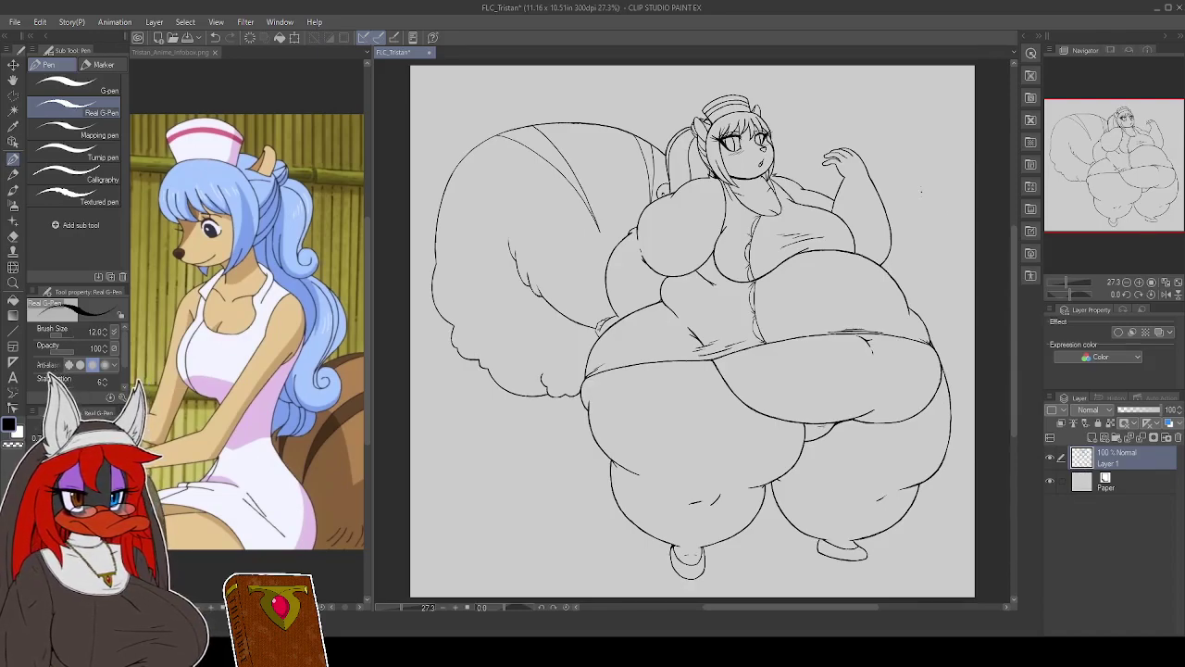
{"action": "scroll", "coordinate": [909, 138], "scroll_direction": "up", "scroll_amount": 3}
{"action": "scroll", "coordinate": [909, 138], "scroll_direction": "up", "scroll_amount": 1}
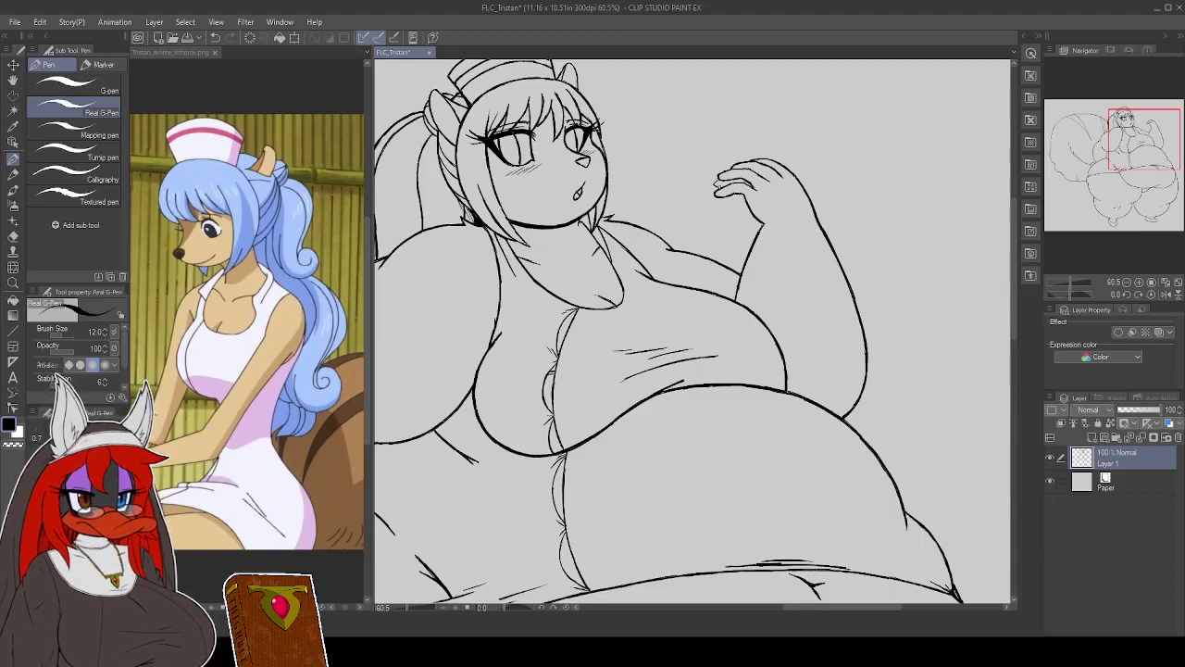
{"action": "mouse_move", "coordinate": [714, 198]}
{"action": "left_mouse_down"}
{"action": "mouse_move", "coordinate": [728, 231]}
{"action": "mouse_move", "coordinate": [751, 244]}
{"action": "mouse_move", "coordinate": [737, 239]}
{"action": "left_mouse_up"}
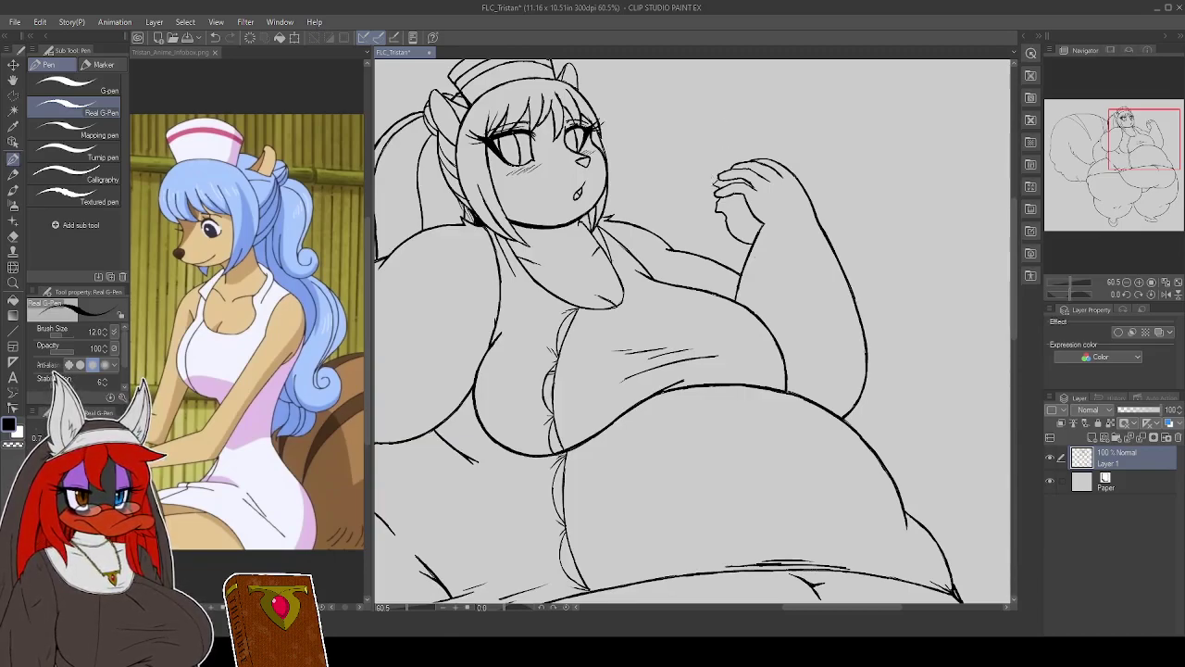
{"action": "mouse_move", "coordinate": [713, 182]}
{"action": "left_mouse_down"}
{"action": "mouse_move", "coordinate": [732, 254]}
{"action": "mouse_move", "coordinate": [730, 190]}
{"action": "left_mouse_up"}
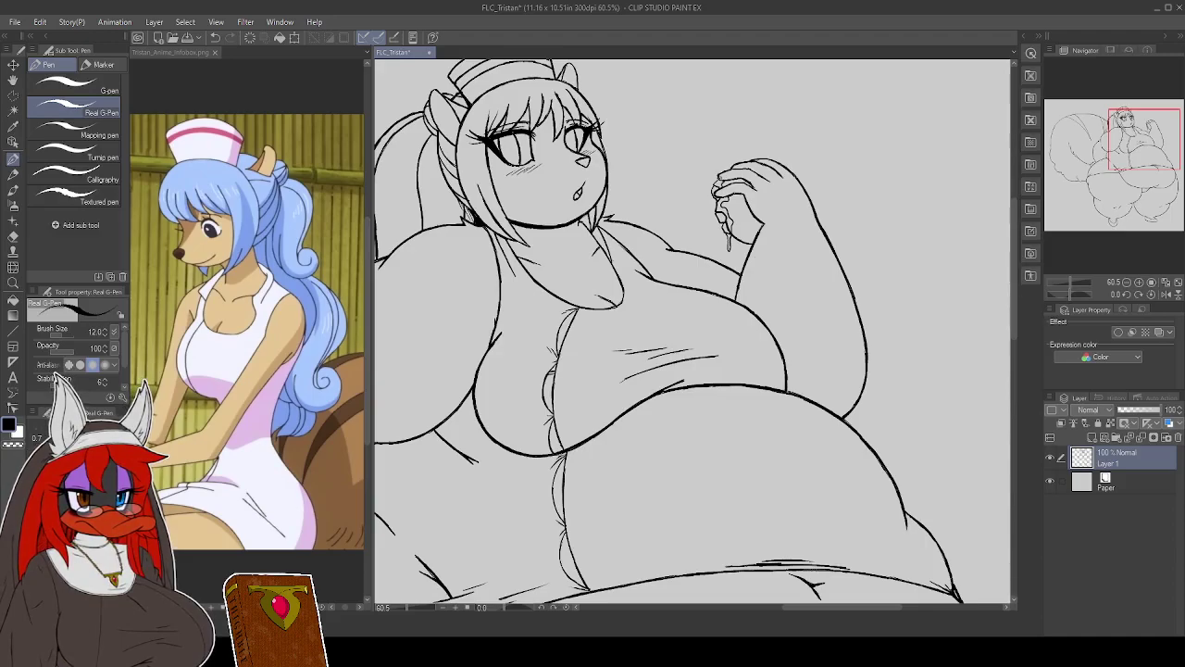
{"action": "left_click_drag", "start_coordinate": [720, 188], "coordinate": [724, 196]}
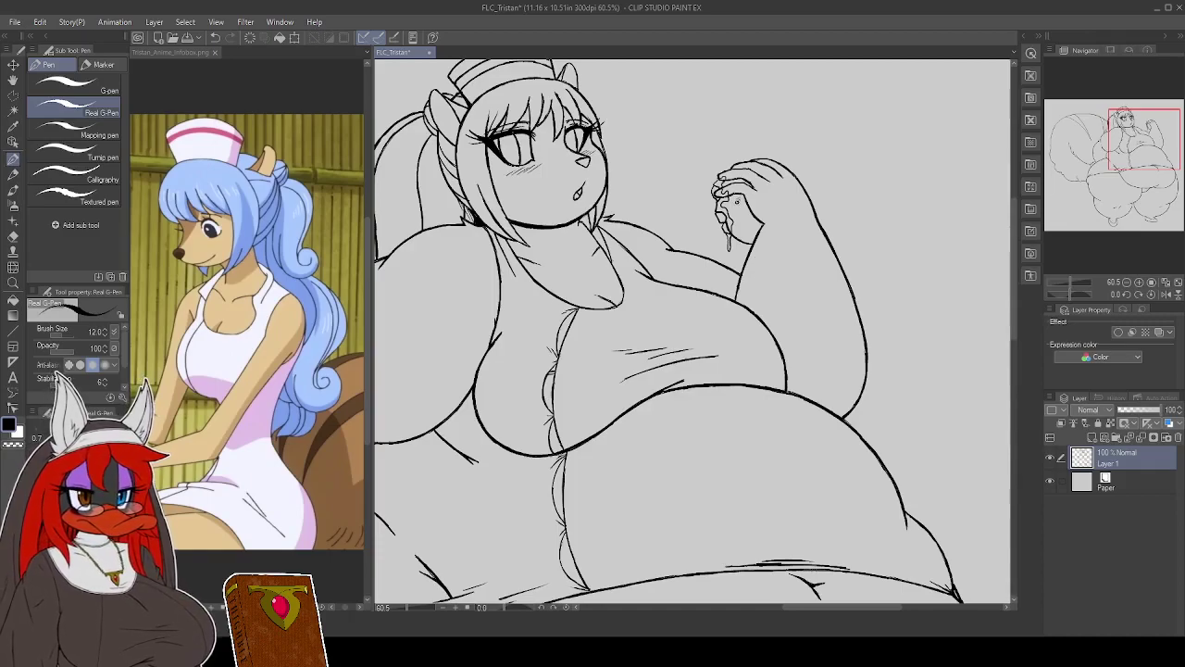
{"action": "left_click_drag", "start_coordinate": [744, 229], "coordinate": [752, 206]}
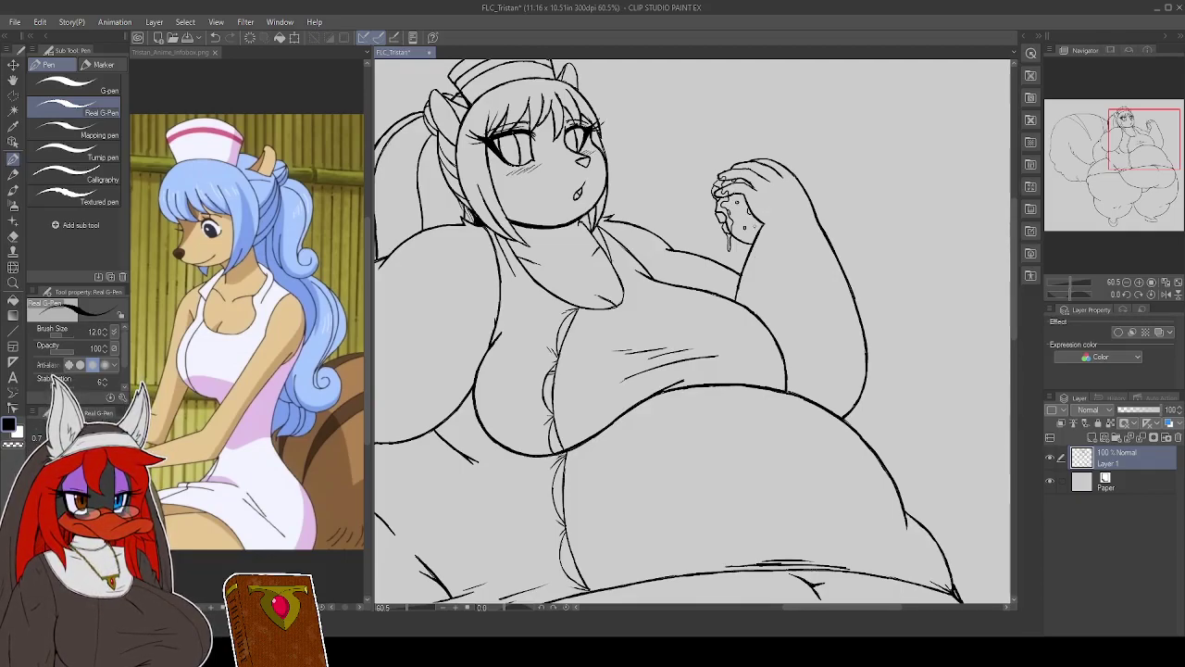
{"action": "left_click_drag", "start_coordinate": [753, 230], "coordinate": [759, 237]}
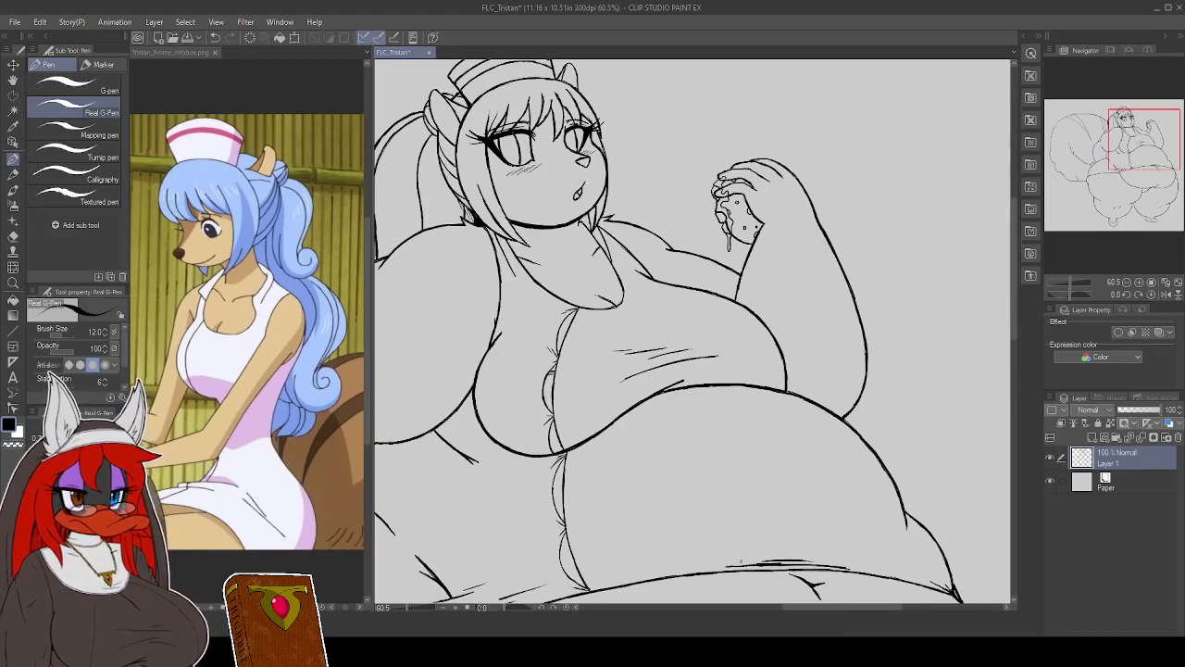
Add a new raster layer directly above the Paper layer and put it in a new layer folder
{"action": "key", "text": "ctrl+0"}
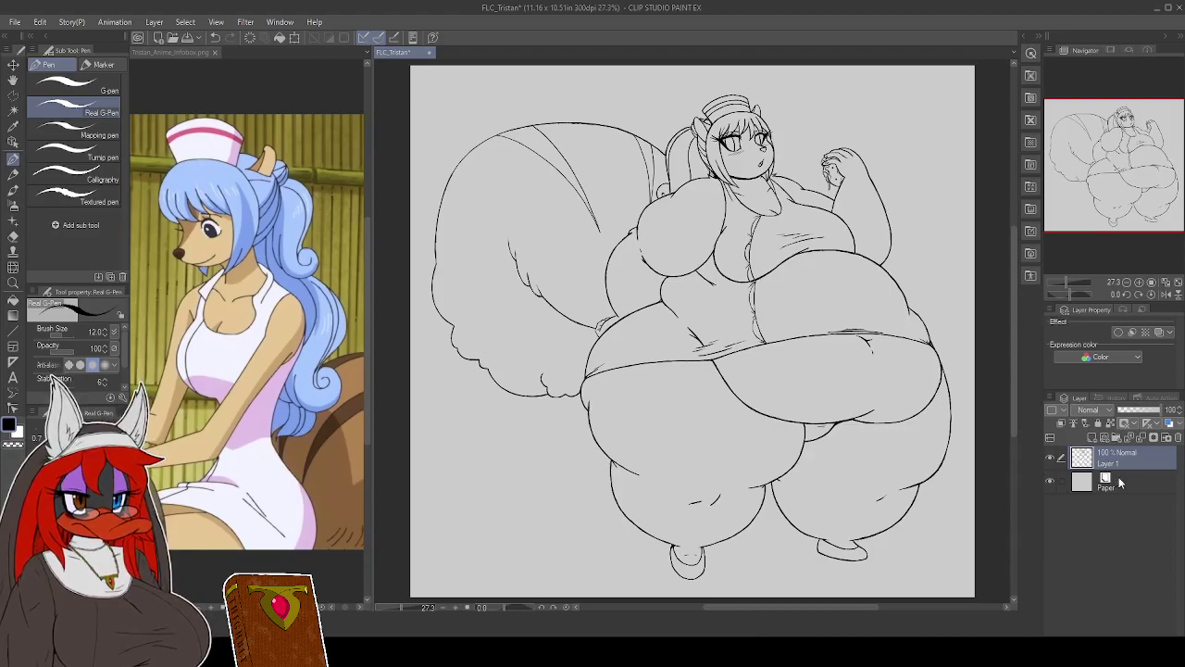
{"action": "left_click", "coordinate": [1116, 480]}
{"action": "left_click", "coordinate": [1092, 437]}
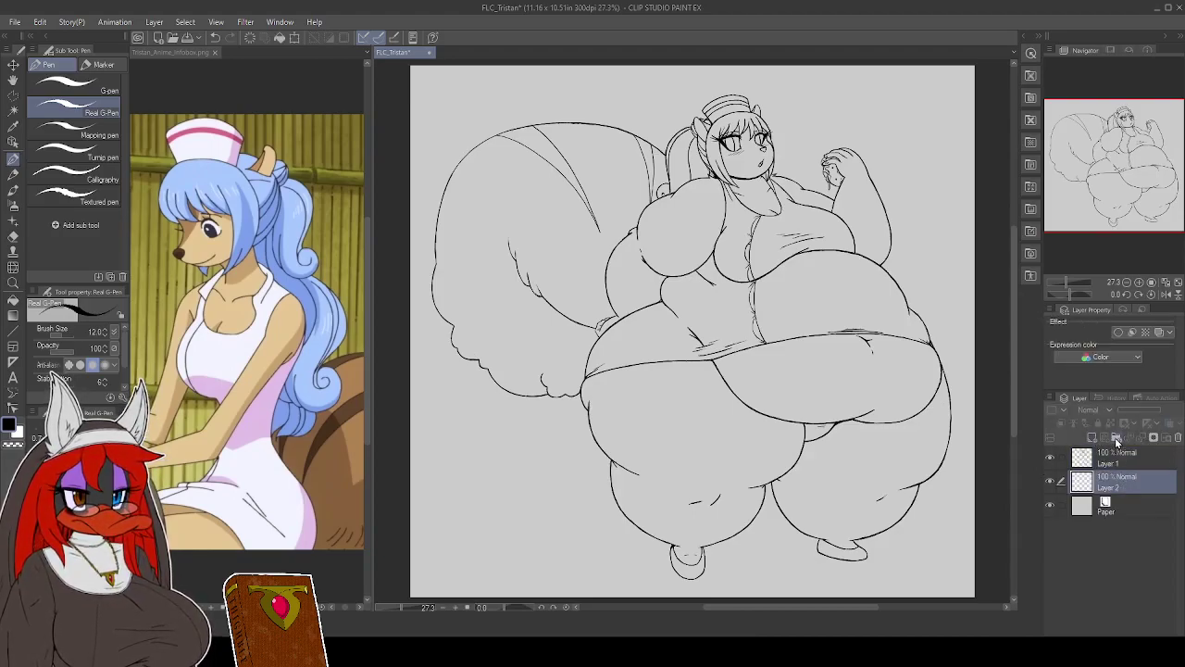
{"action": "left_click", "coordinate": [1117, 441]}
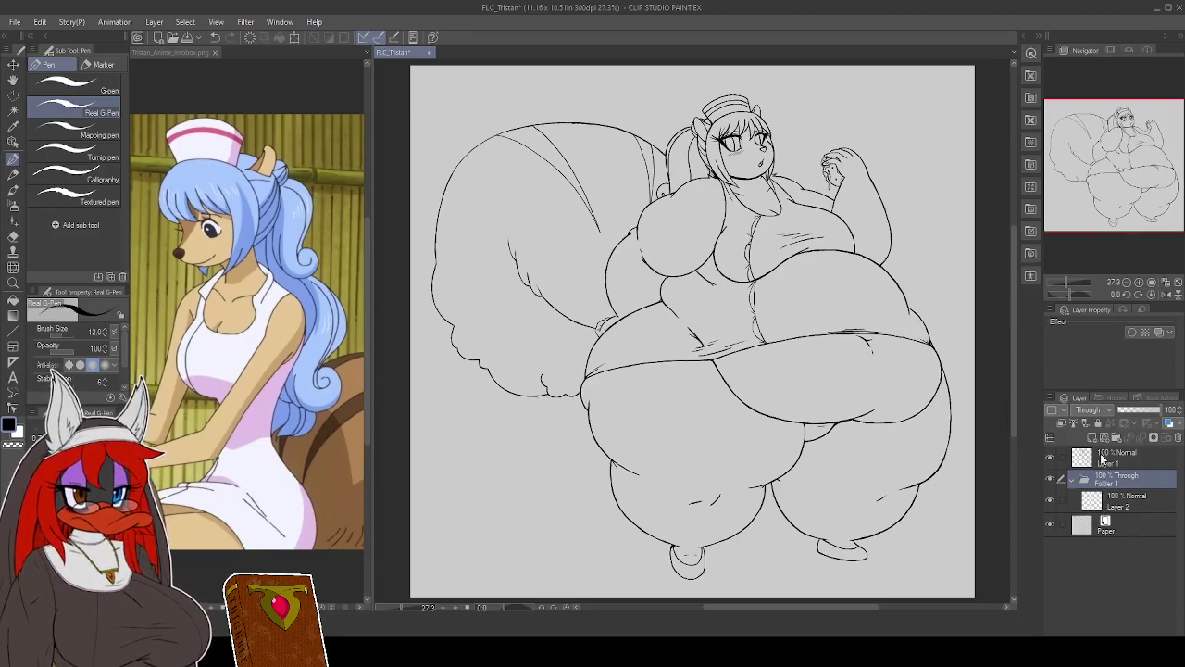
Build a nested folder with two new layers above the folder's base layer, clip it to that base layer, and select the line art layer
{"action": "left_click", "coordinate": [1124, 500]}
{"action": "left_click", "coordinate": [1093, 437]}
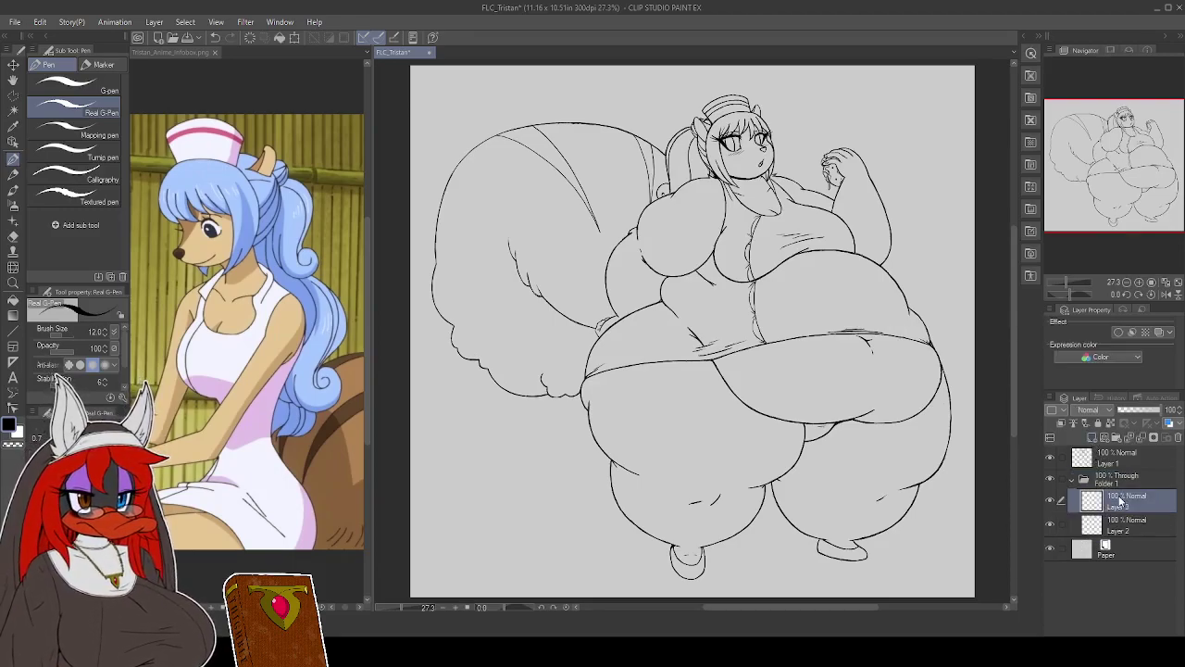
{"action": "left_click", "coordinate": [1116, 438]}
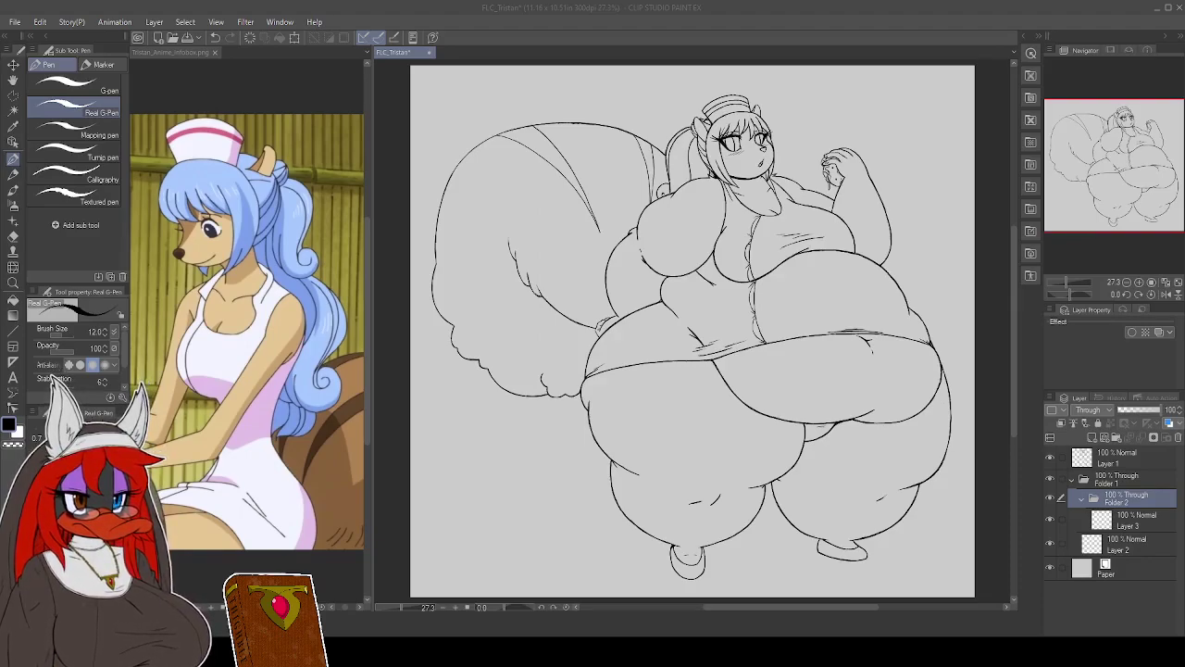
{"action": "left_click", "coordinate": [1090, 437]}
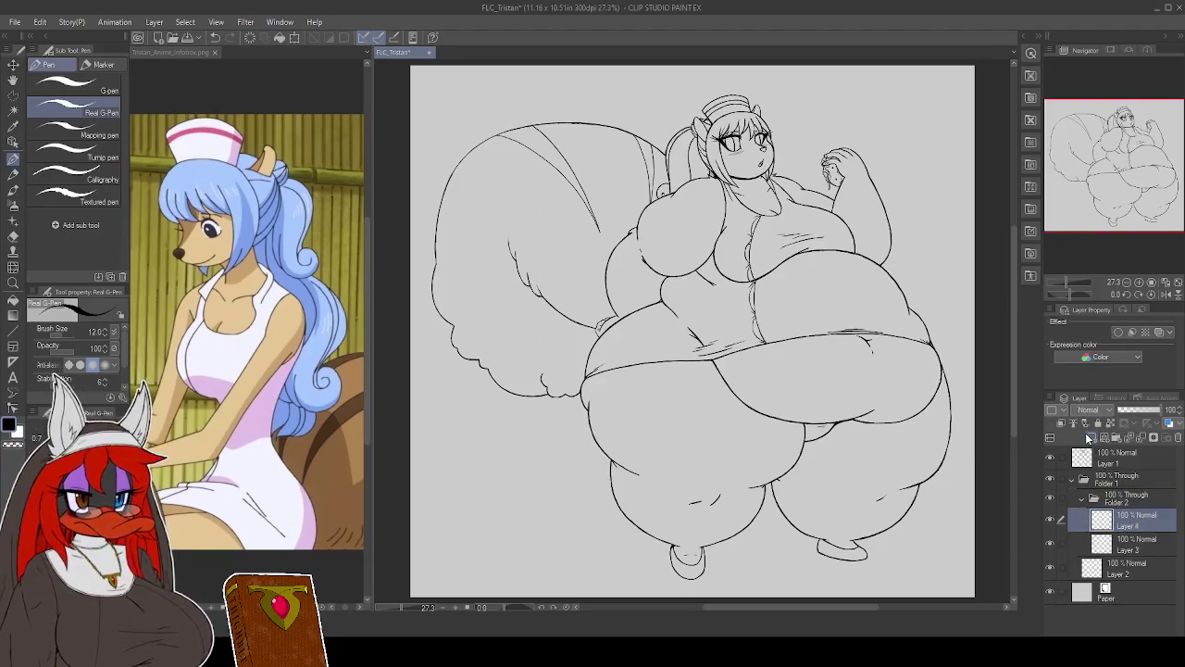
{"action": "left_click", "coordinate": [1081, 457]}
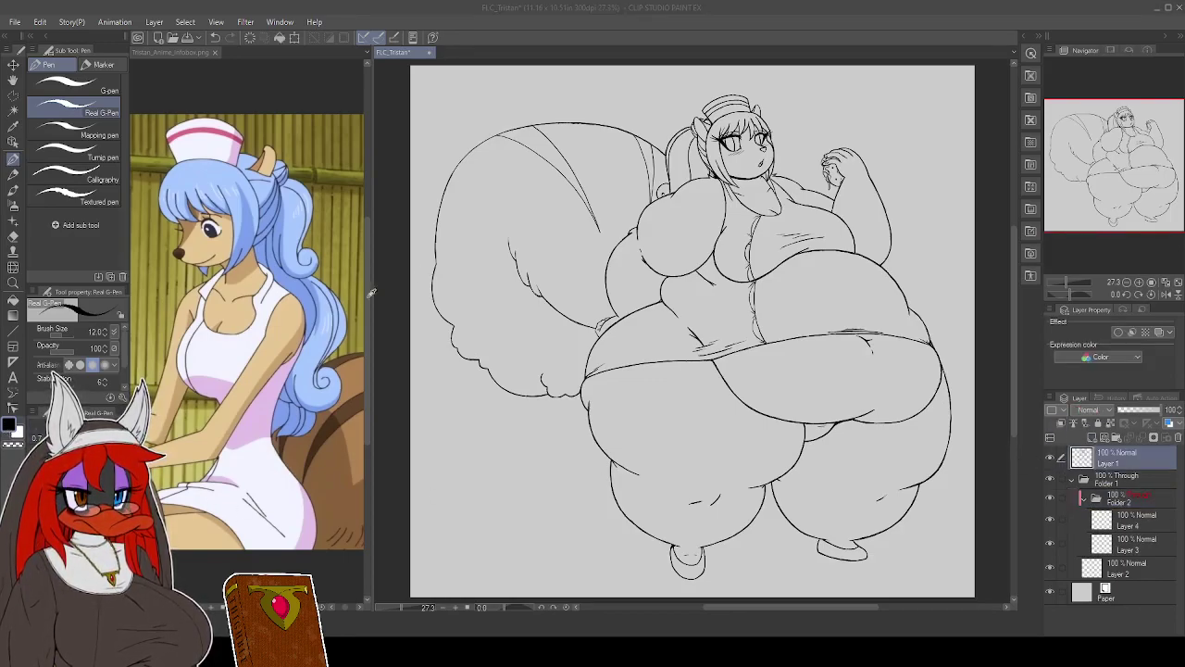
Sample the tan skin and blue hair colours from the reference, and fill the character's whole silhouette on Layer 2 with the tan
{"action": "left_click", "coordinate": [248, 313]}
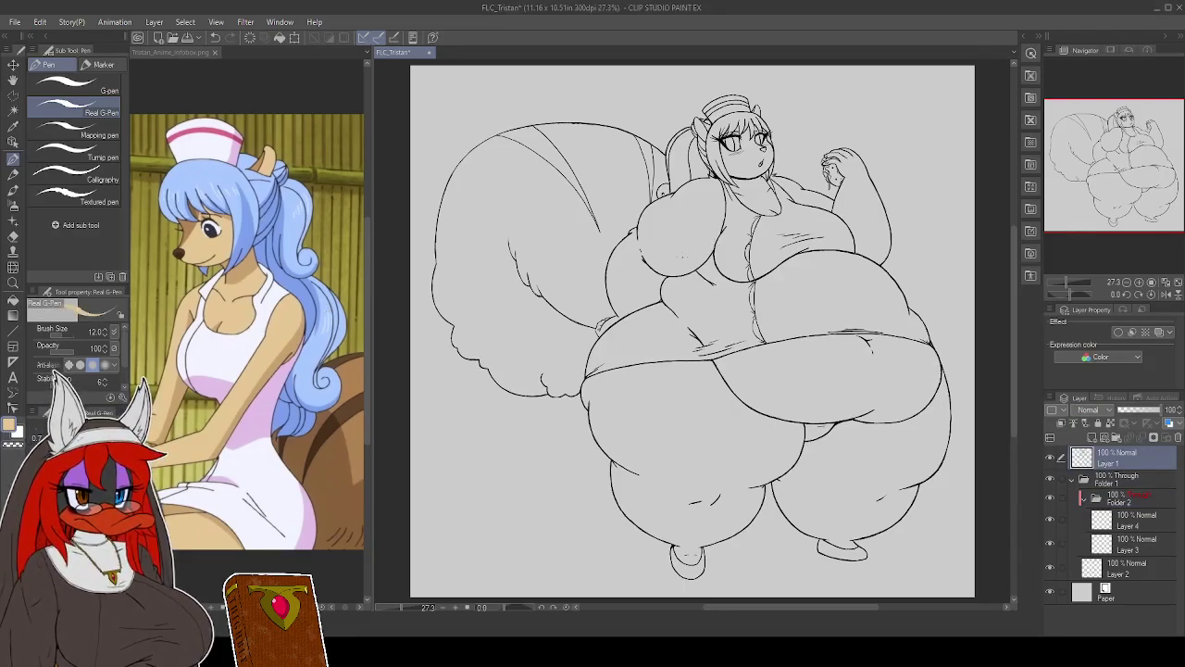
{"action": "key", "text": "x"}
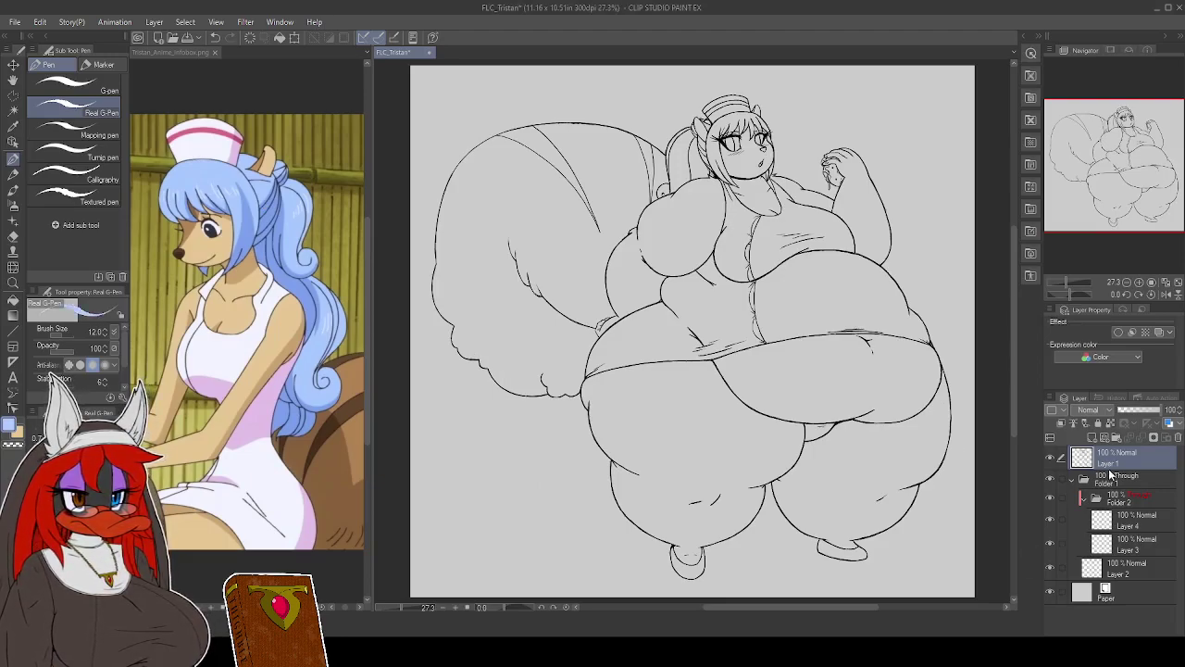
{"action": "key", "text": "w"}
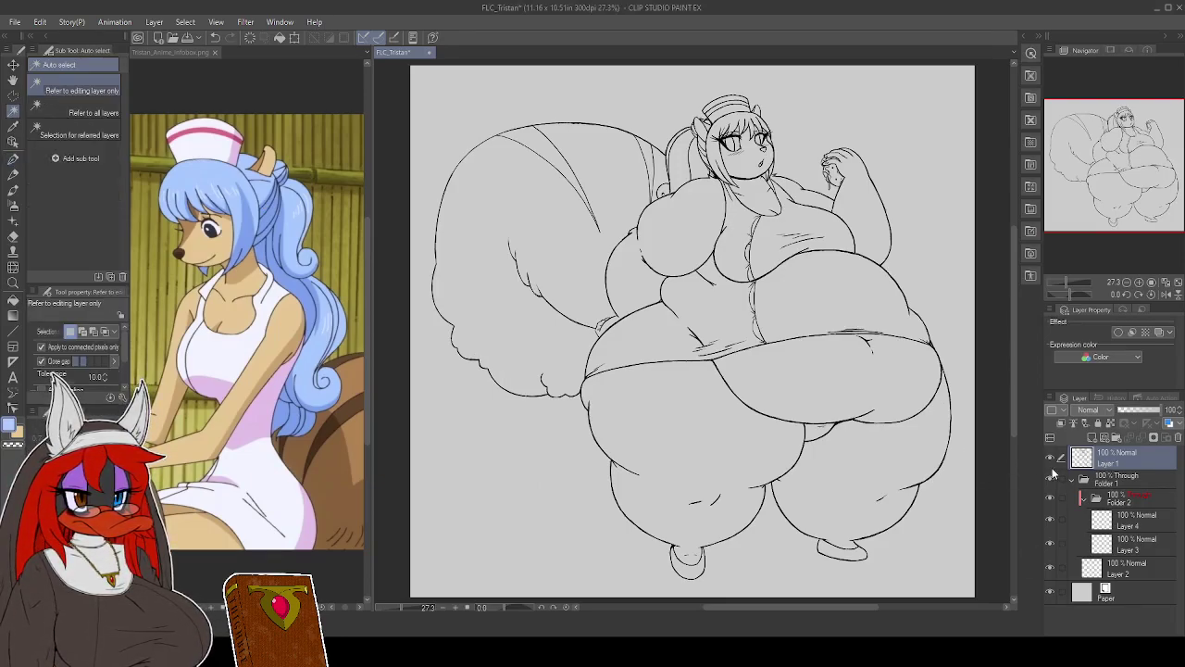
{"action": "left_click", "coordinate": [955, 491]}
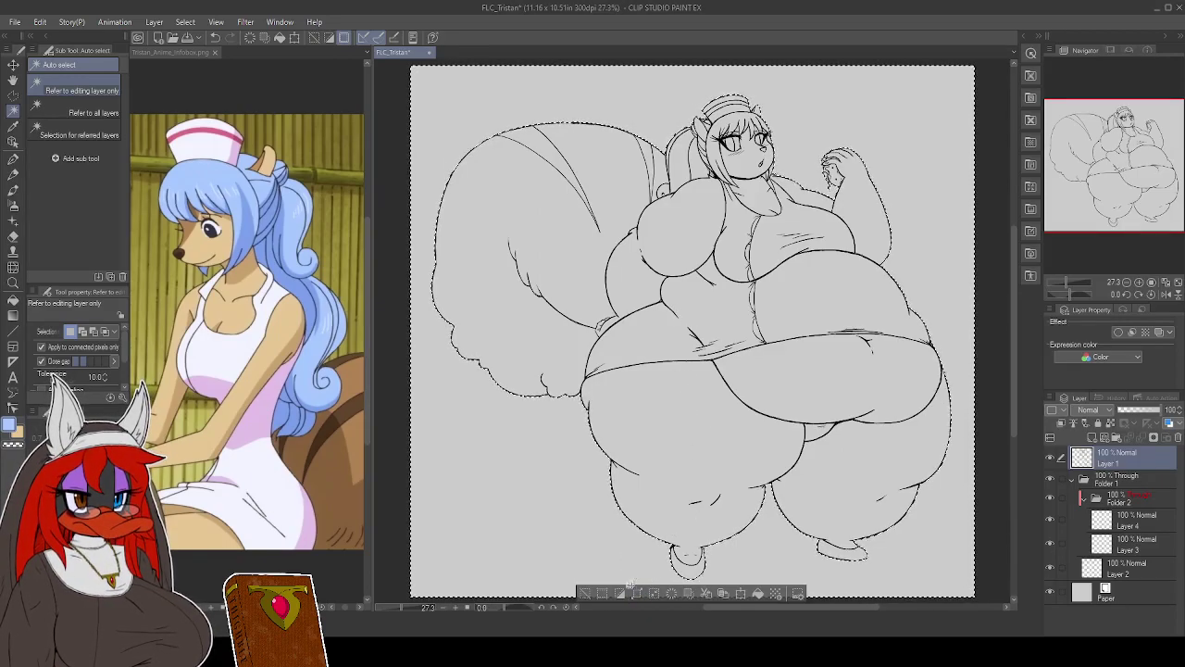
{"action": "left_click", "coordinate": [1101, 547]}
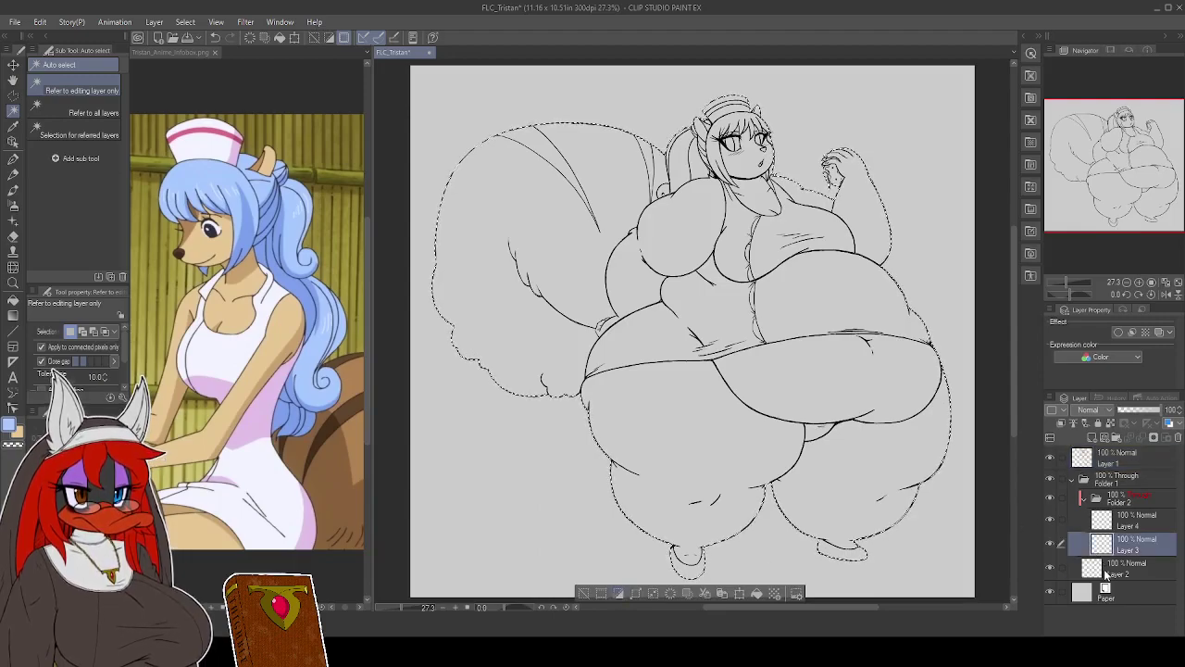
{"action": "left_click", "coordinate": [1105, 572]}
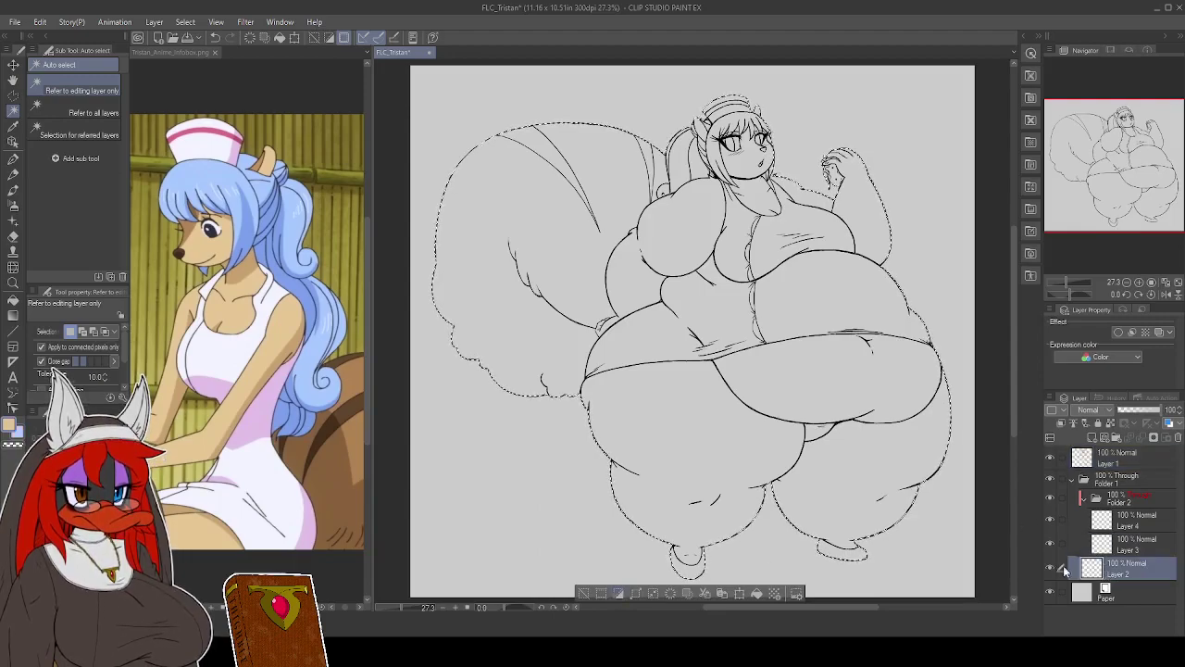
{"action": "left_click", "coordinate": [760, 590]}
{"action": "key", "text": "ctrl+d"}
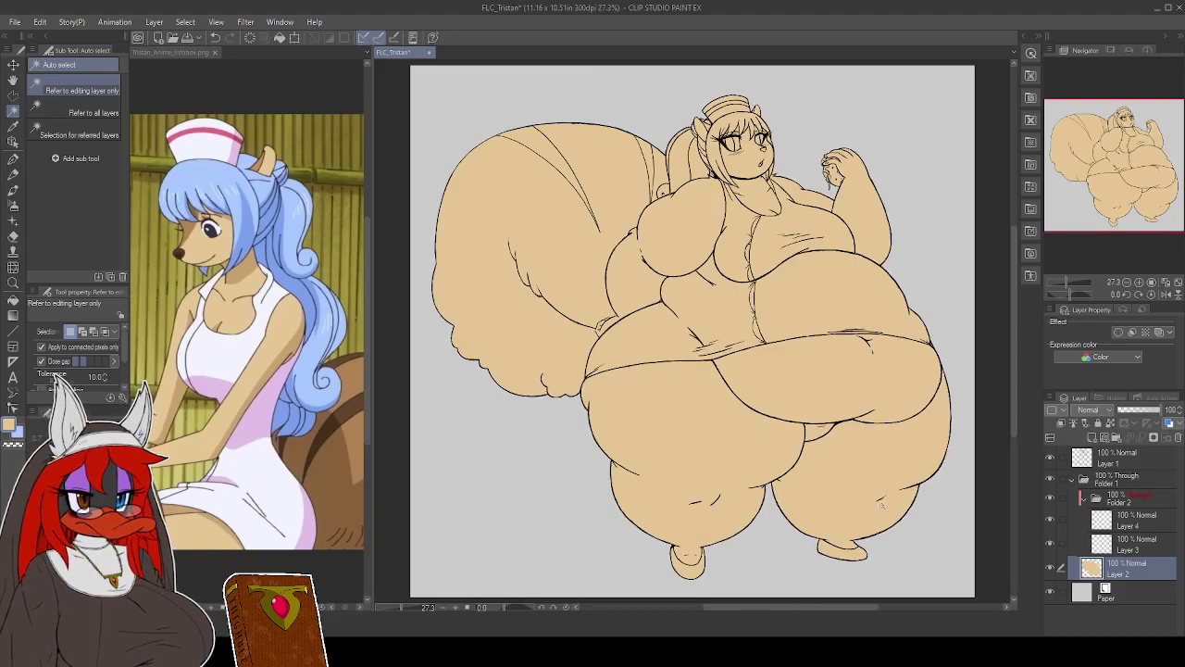
Select the ponytail, bangs and other hair sections from the line art and fill them with the sampled blue on Layer 4
{"action": "left_click", "coordinate": [871, 287], "text": "ctrl+shift"}
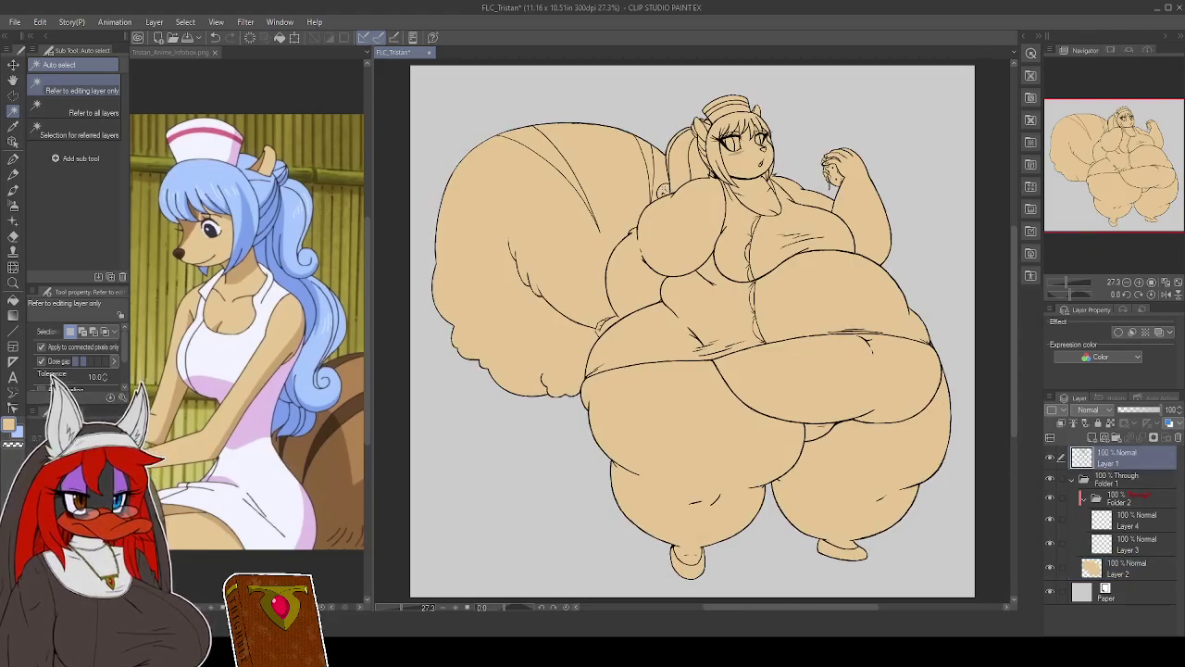
{"action": "left_click", "coordinate": [673, 174]}
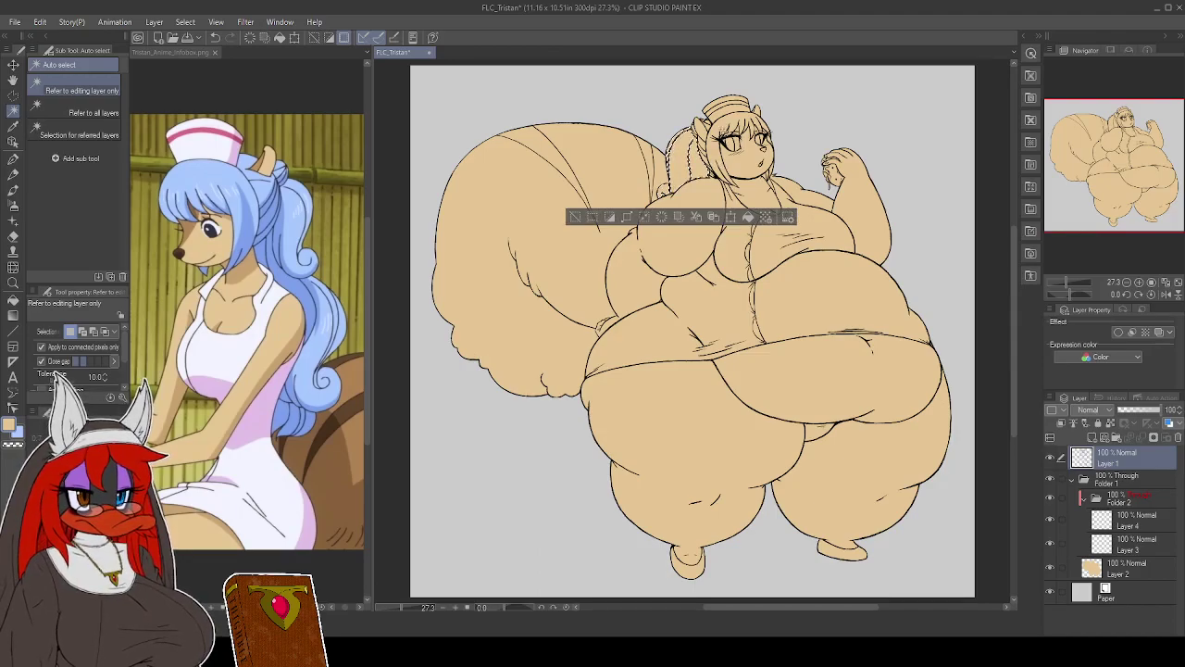
{"action": "scroll", "coordinate": [725, 137], "scroll_direction": "up", "scroll_amount": 3}
{"action": "left_click", "coordinate": [708, 171], "text": "shift"}
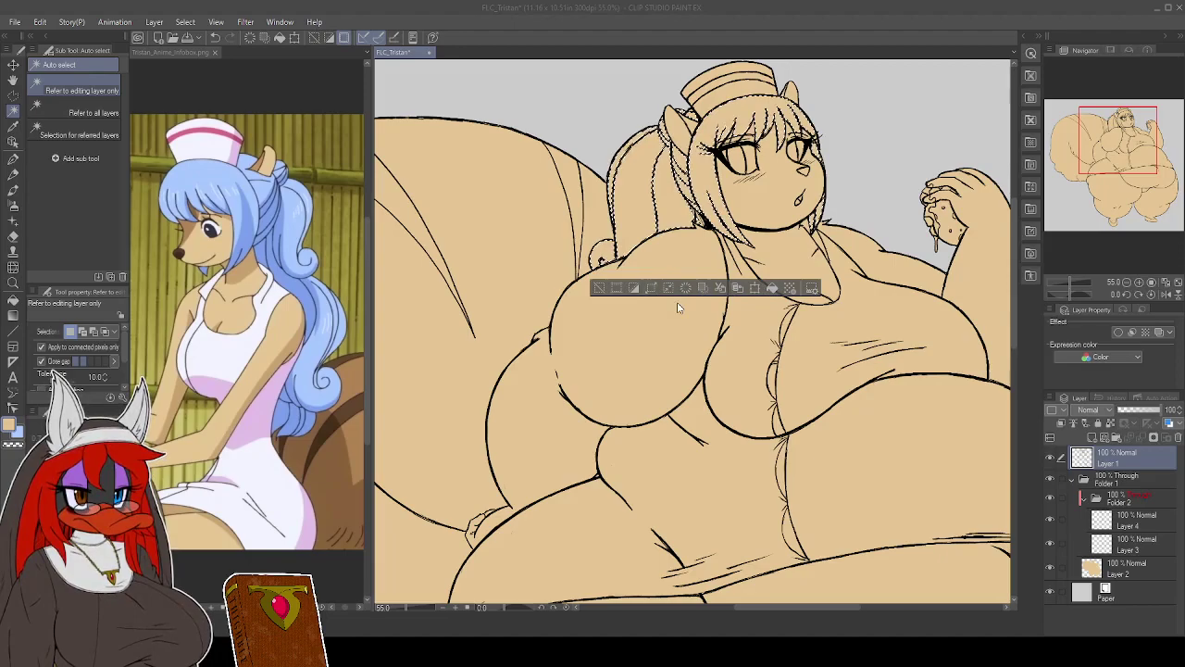
{"action": "left_click", "coordinate": [1134, 519]}
{"action": "key", "text": "x"}
{"action": "key", "text": "alt+BackSpace"}
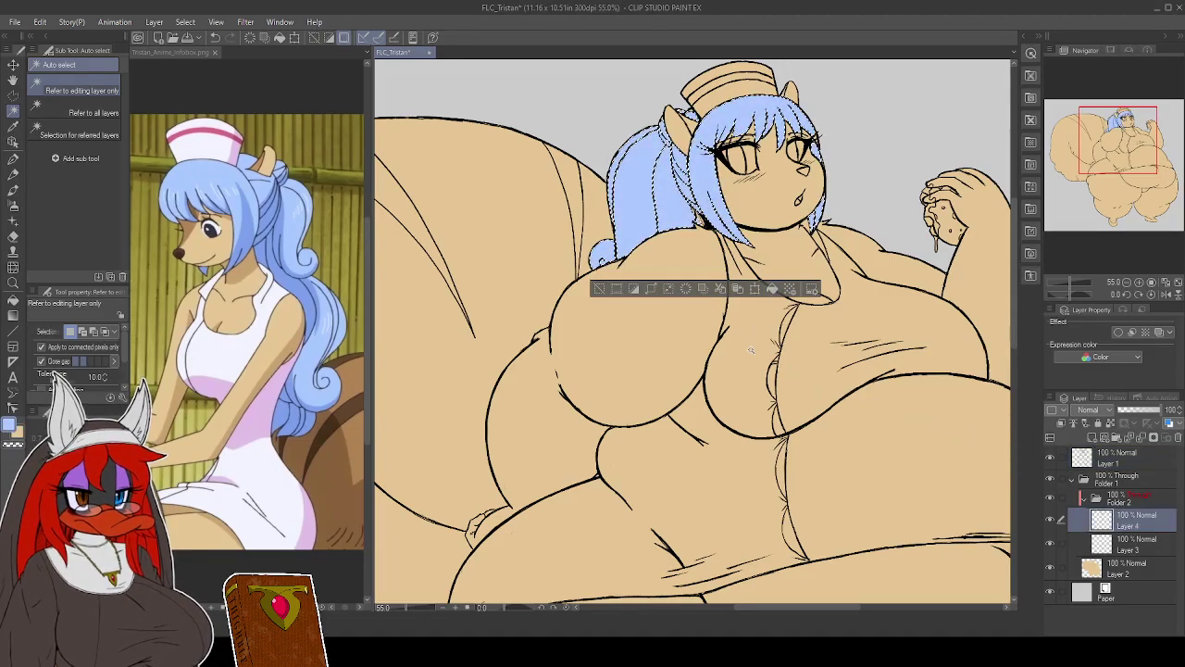
{"action": "key", "text": "ctrl+d"}
Set the two drawing colours to the tail's lighter and darker browns, and ready the line art layer for Auto select
{"action": "key", "text": "p"}
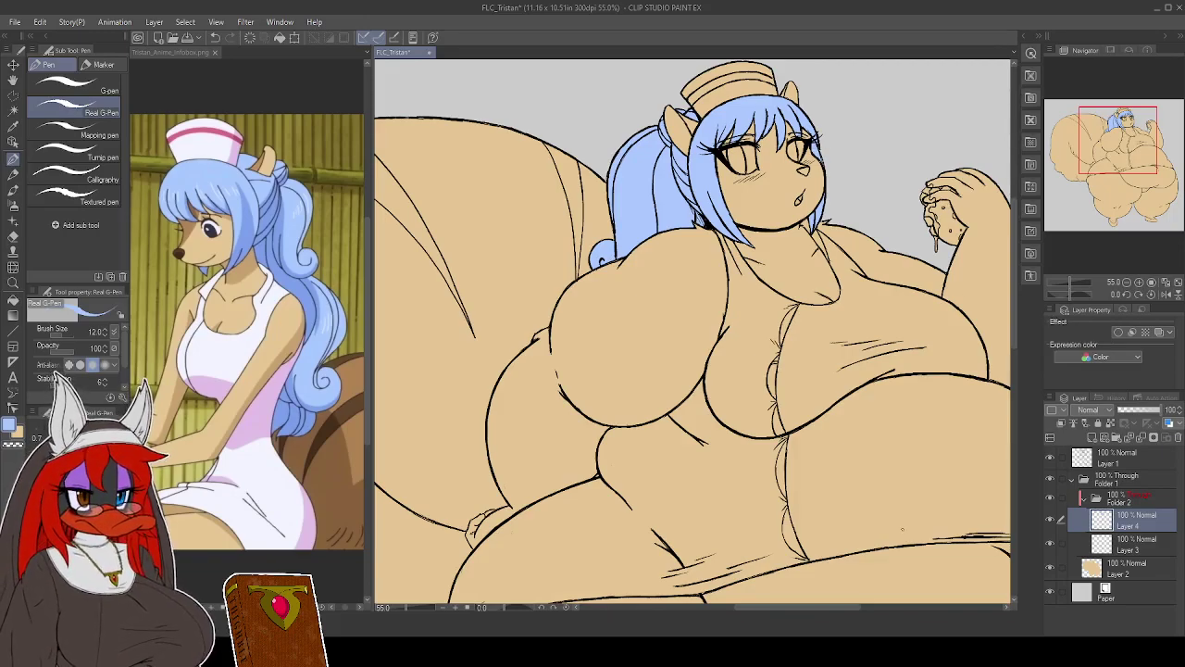
{"action": "scroll", "coordinate": [692, 331], "scroll_direction": "down", "scroll_amount": 5}
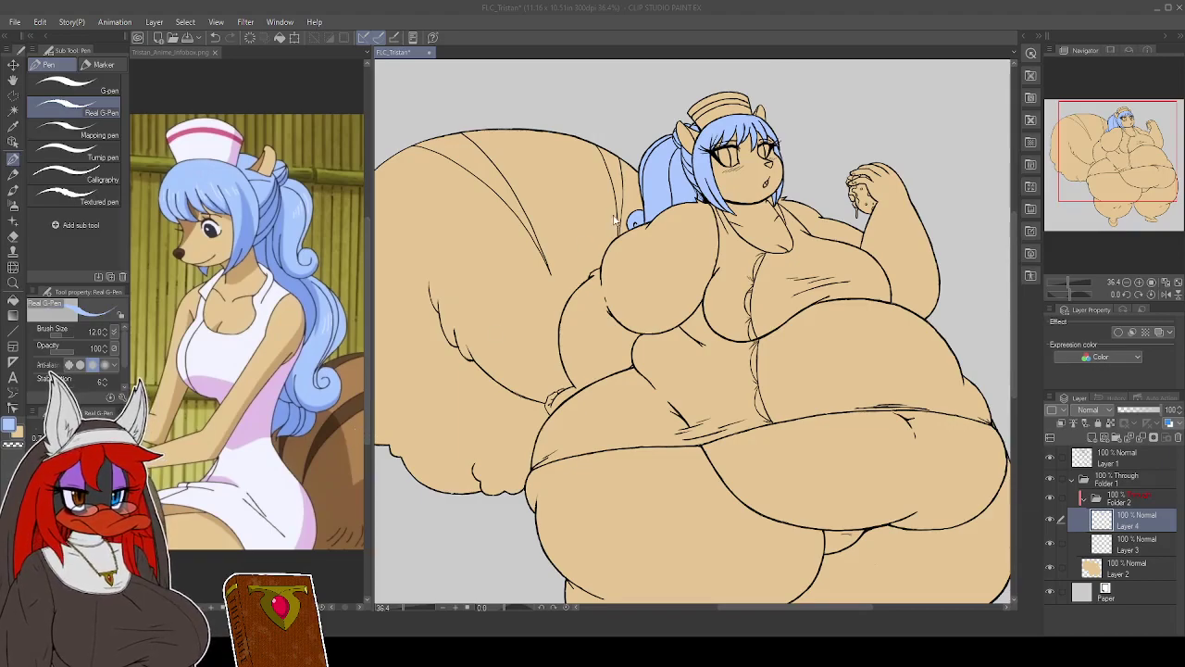
{"action": "left_click", "coordinate": [719, 236], "text": "alt"}
{"action": "key", "text": "ctrl+minus"}
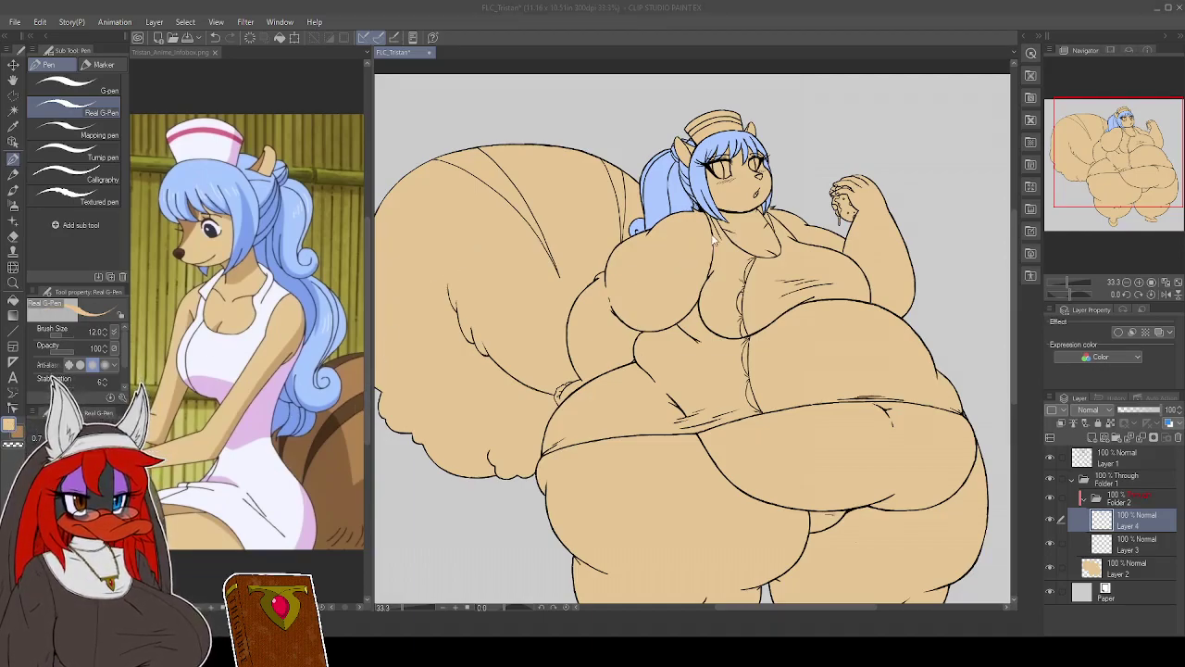
{"action": "left_click", "coordinate": [713, 238]}
{"action": "key", "text": "w"}
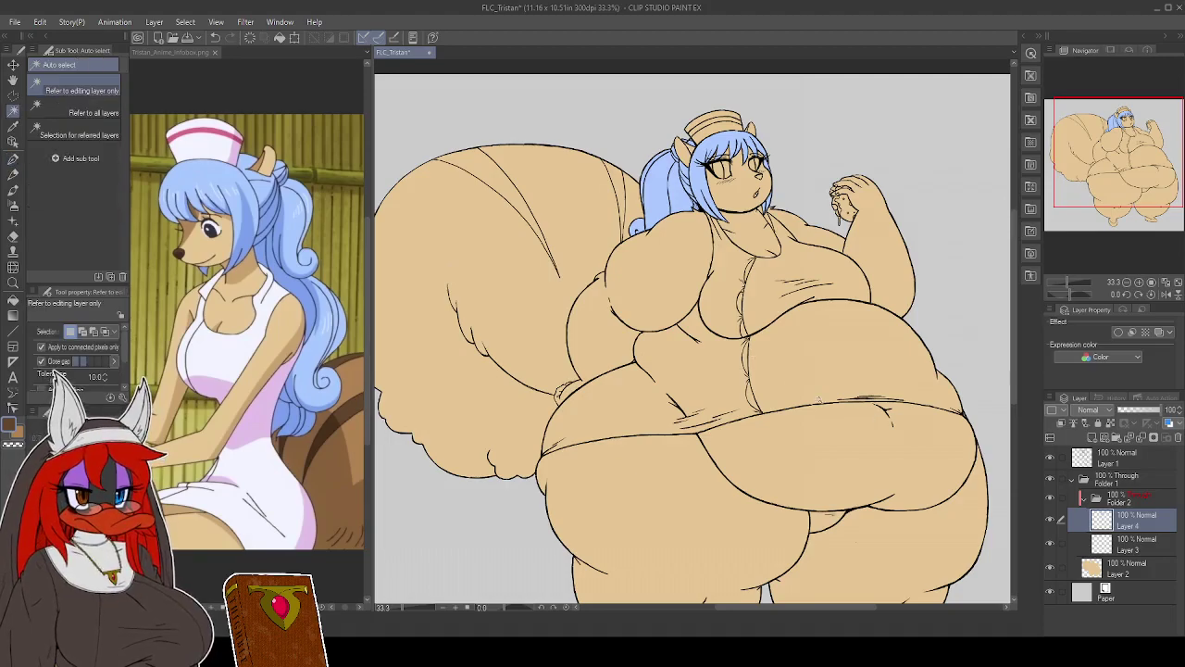
{"action": "left_click_drag", "start_coordinate": [808, 406], "coordinate": [779, 374]}
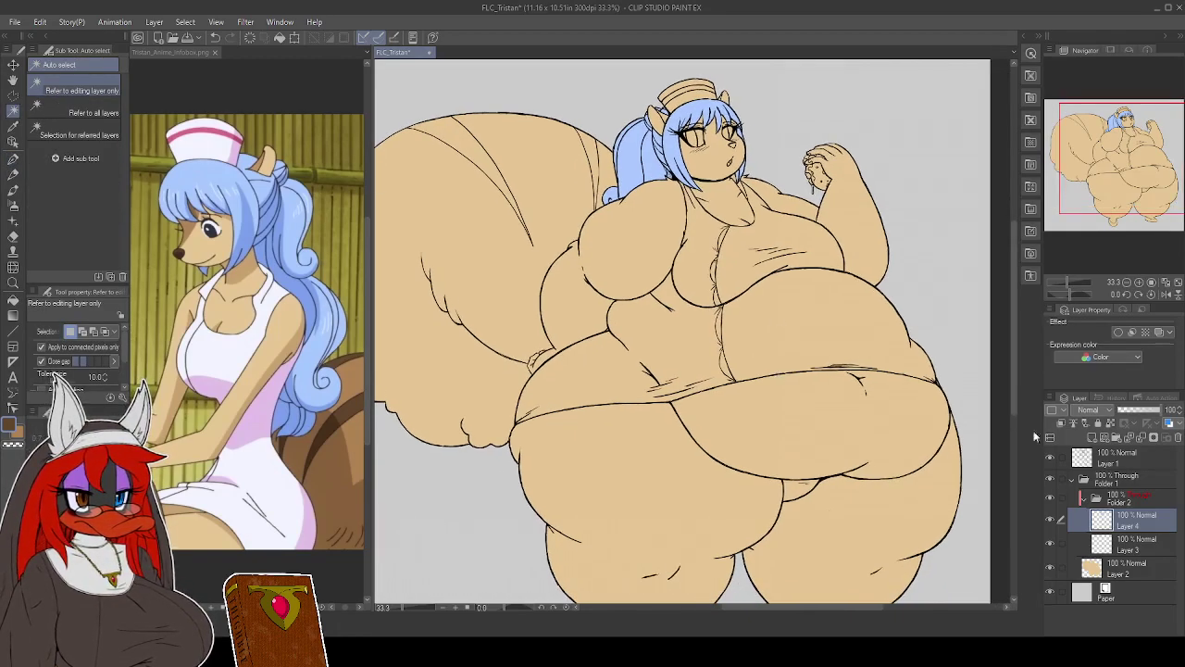
{"action": "left_click", "coordinate": [1116, 457]}
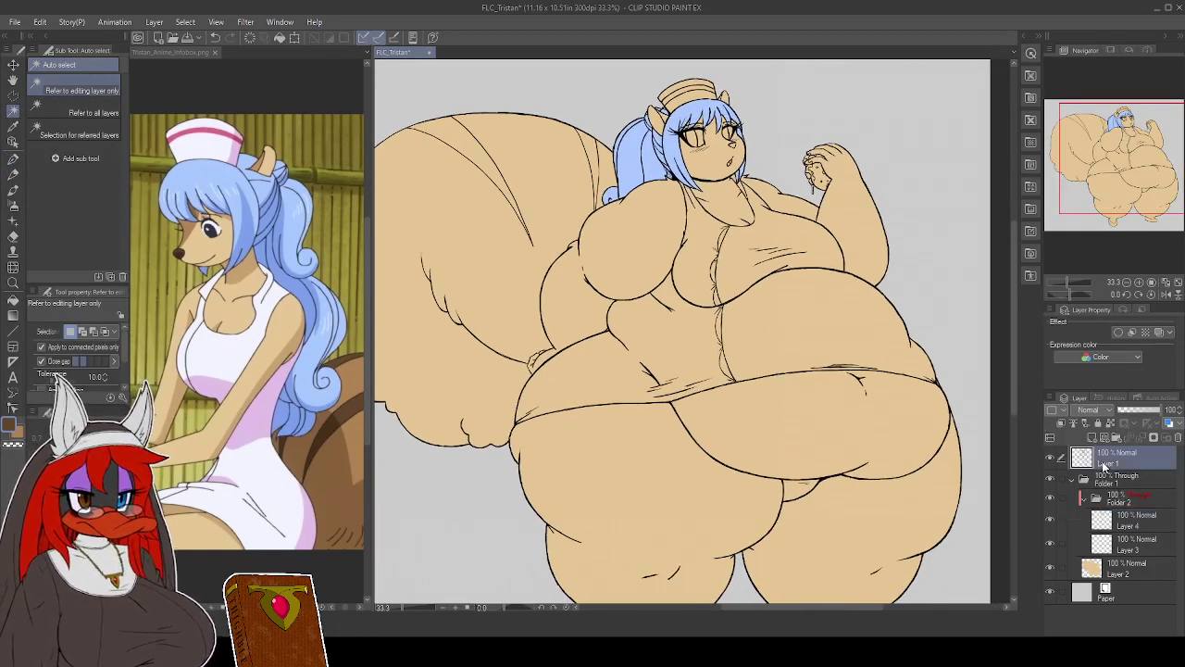